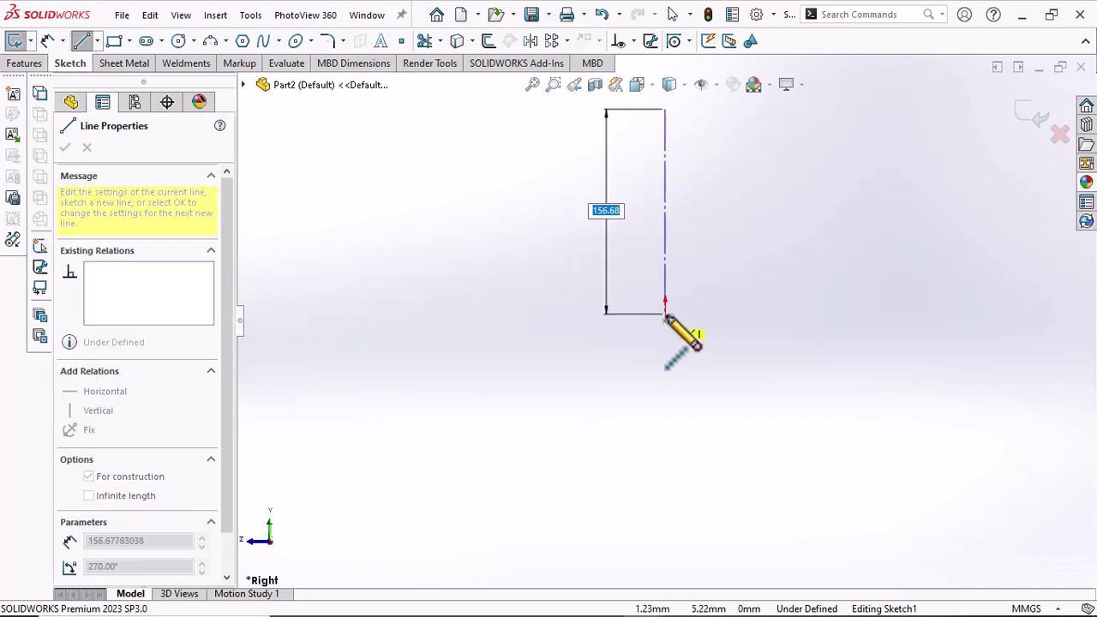
# Draw a horizontal construction centerline about 149 mm long from the origin toward positive Z
pyautogui.click(470, 322)
pyautogui.rightClick(471, 322)
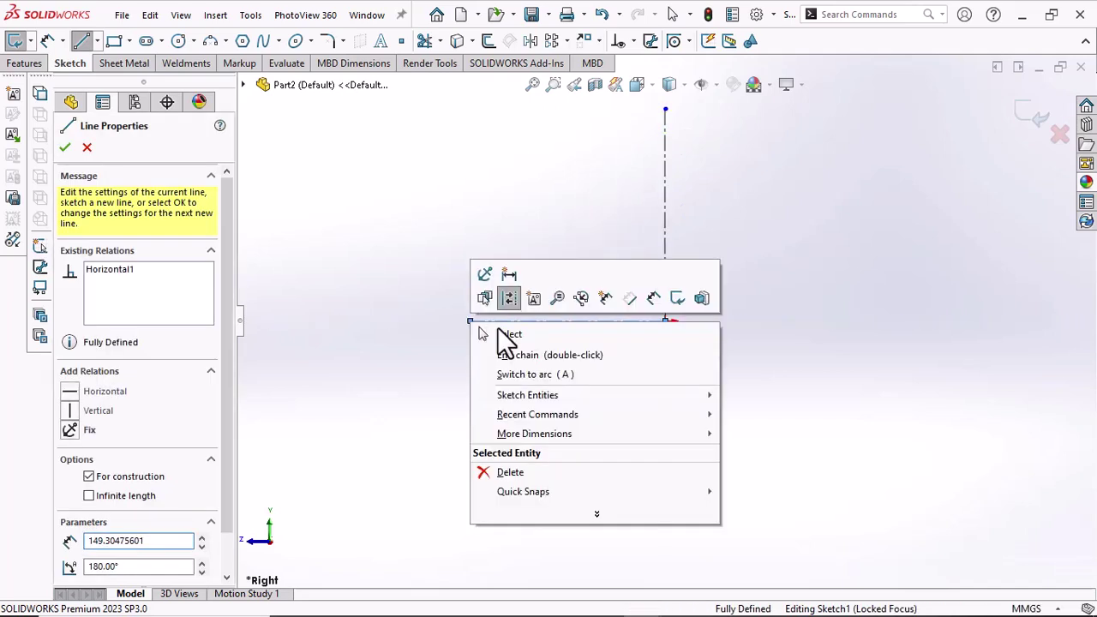
pyautogui.click(530, 335)
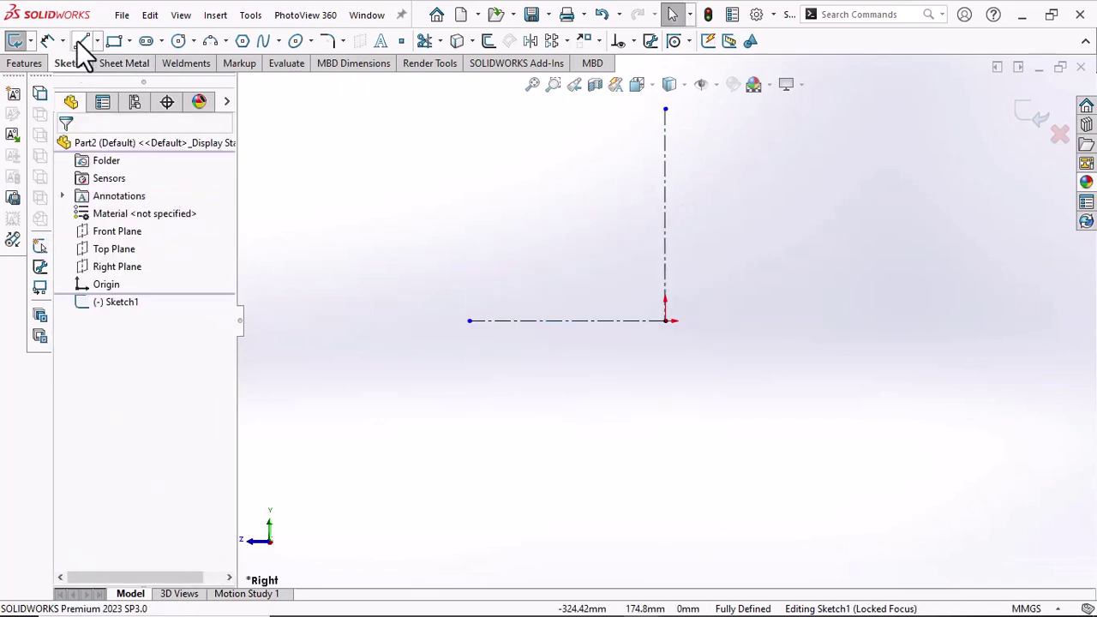
# Sketch the upper outline from the vertical centerline: base, upright, about 7 mm rim top, sloped side, 14 mm ledge, 12 mm drop and 44 mm return
pyautogui.press('l')
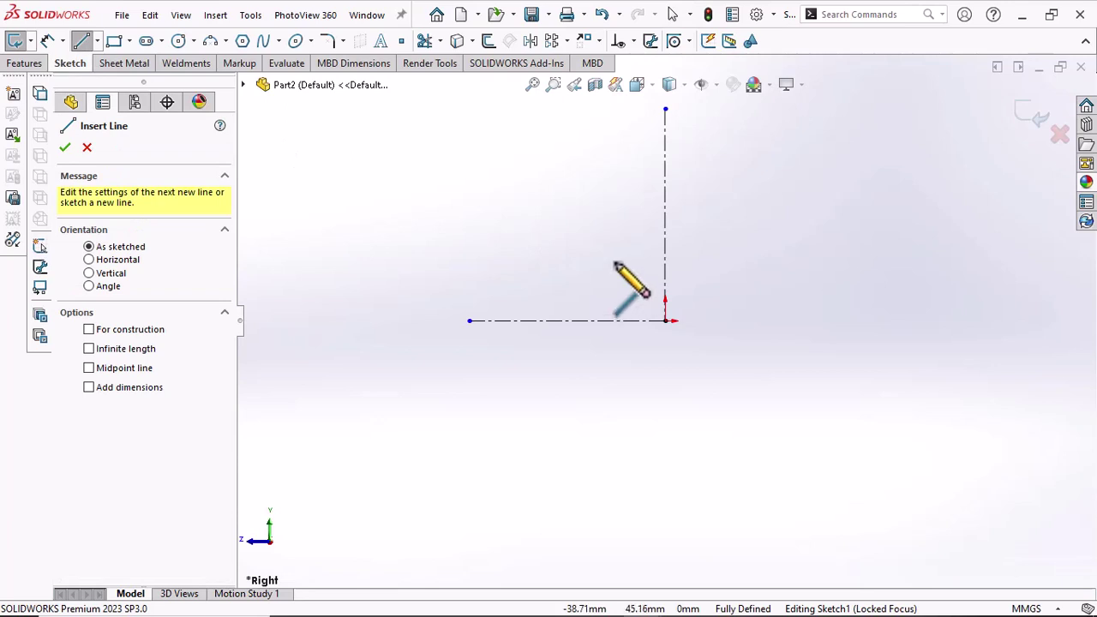
pyautogui.click(666, 233)
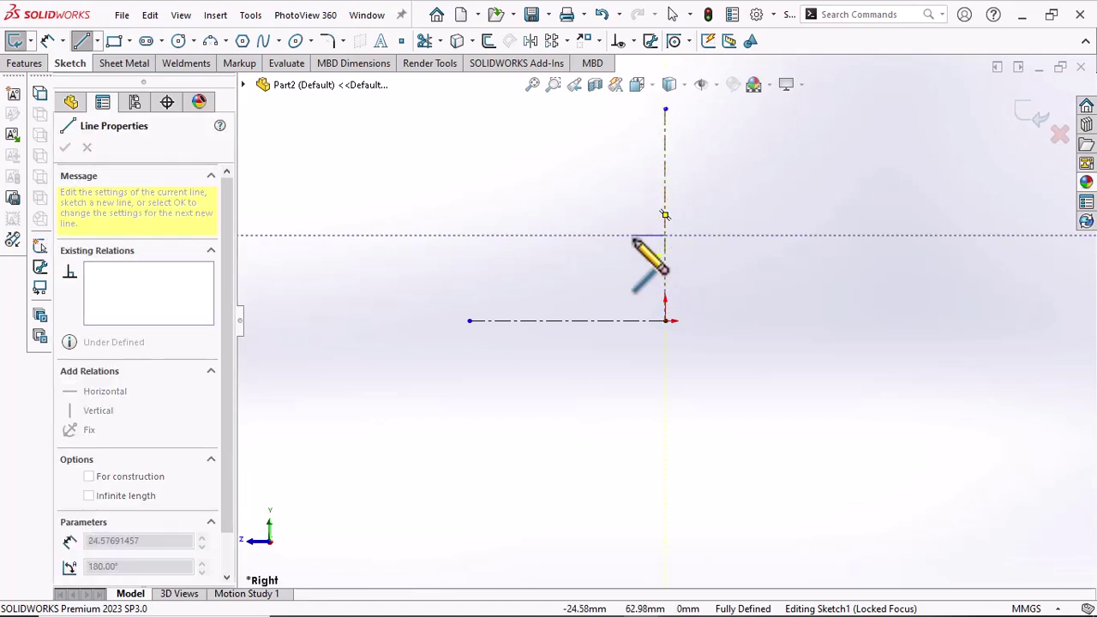
pyautogui.scroll(-2, 631, 236)
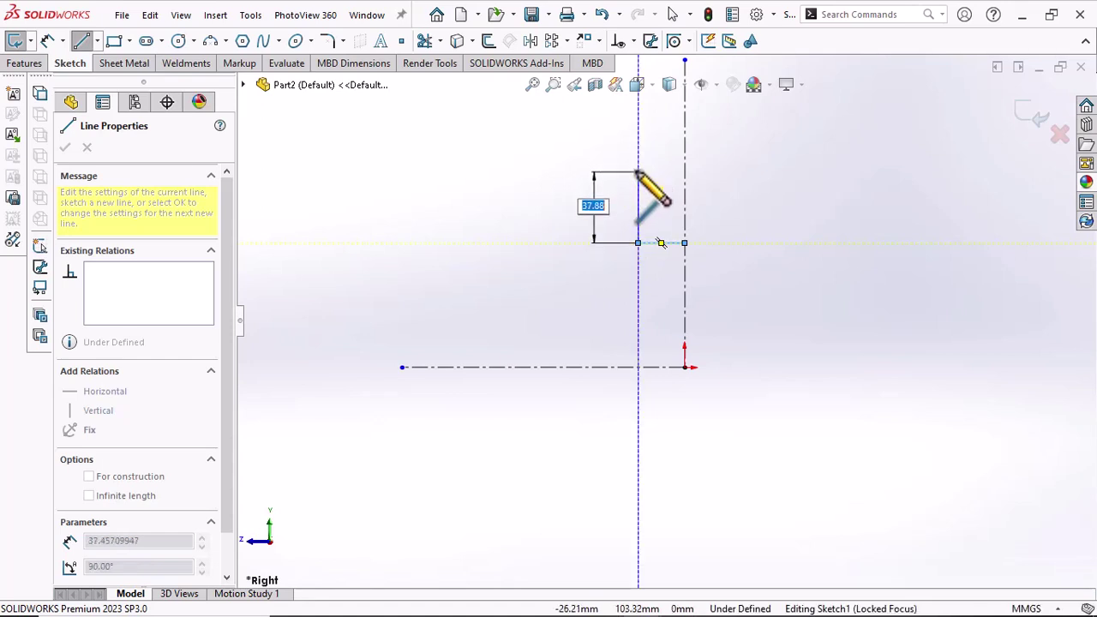
pyautogui.click(638, 159)
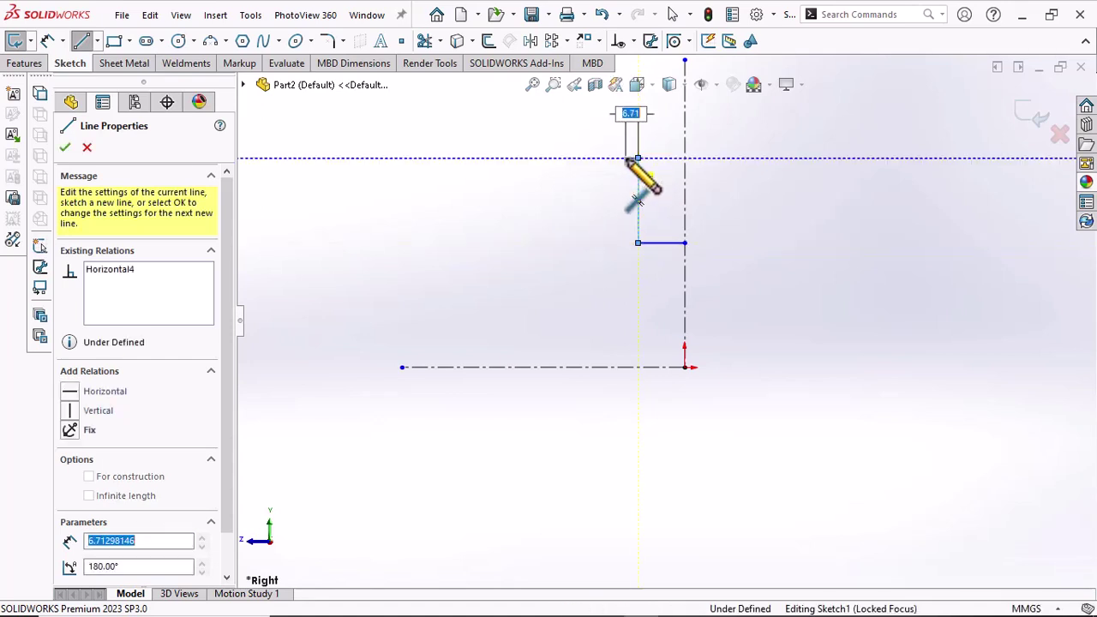
pyautogui.click(632, 158)
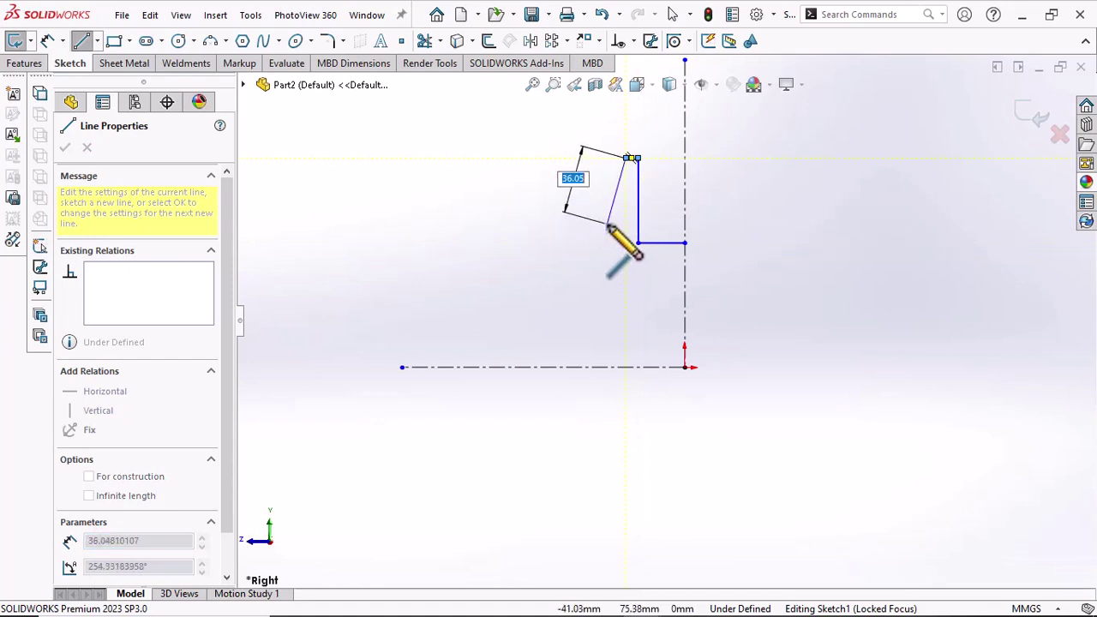
pyautogui.click(610, 233)
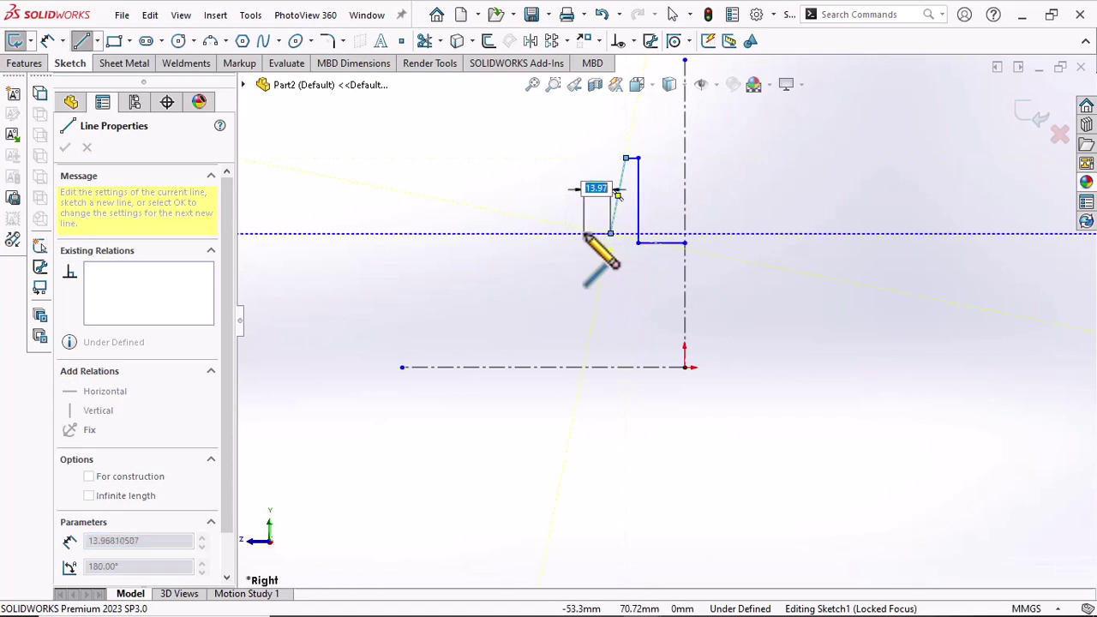
pyautogui.click(584, 233)
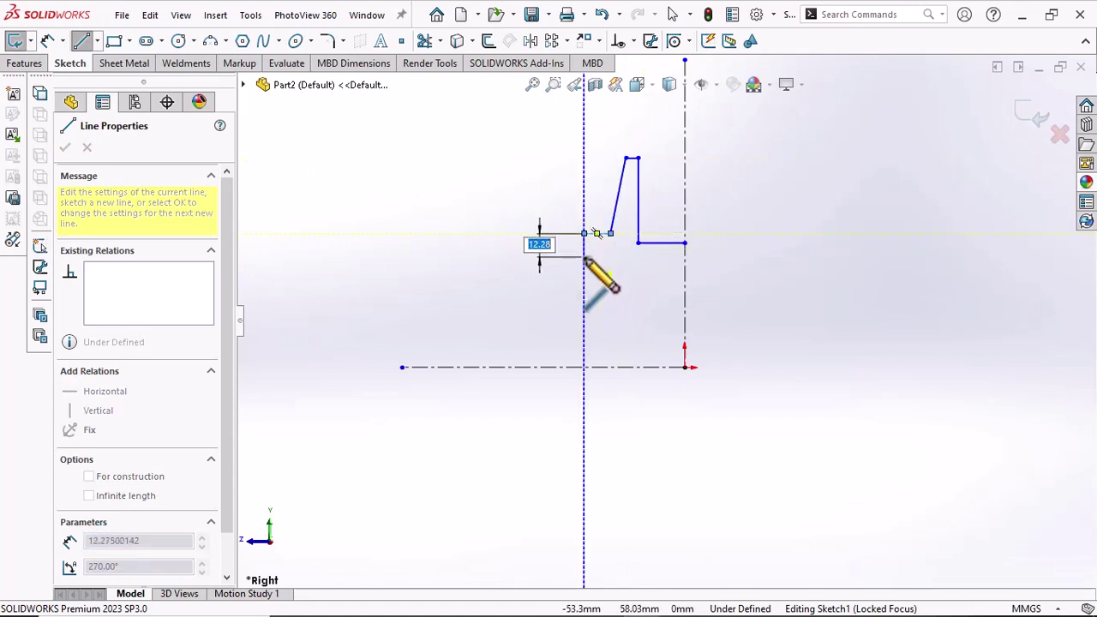
pyautogui.click(583, 256)
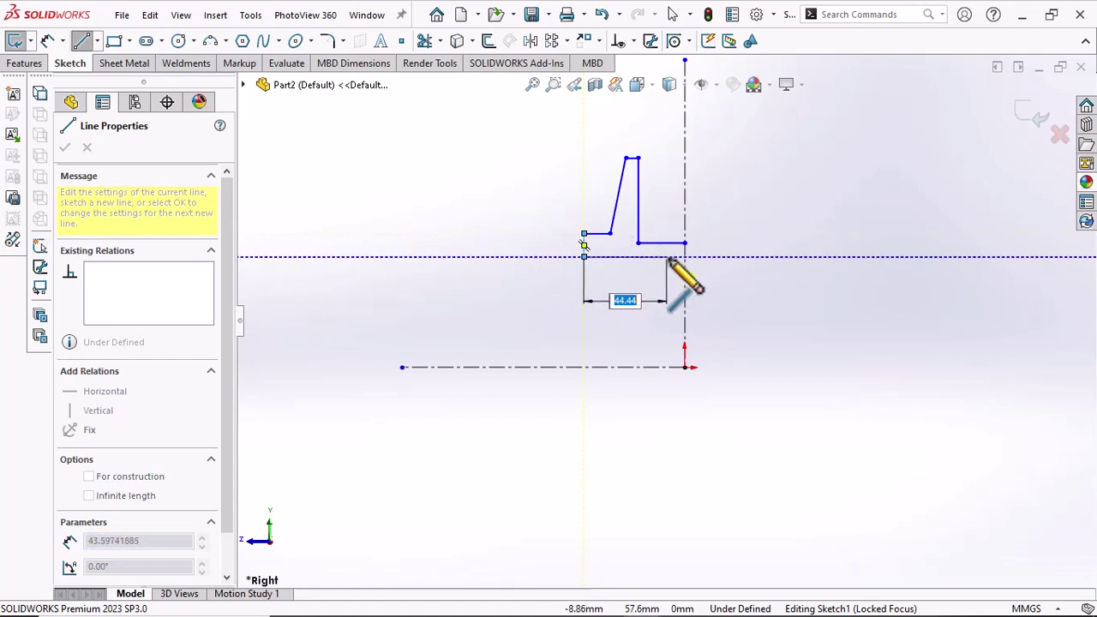
pyautogui.click(668, 257)
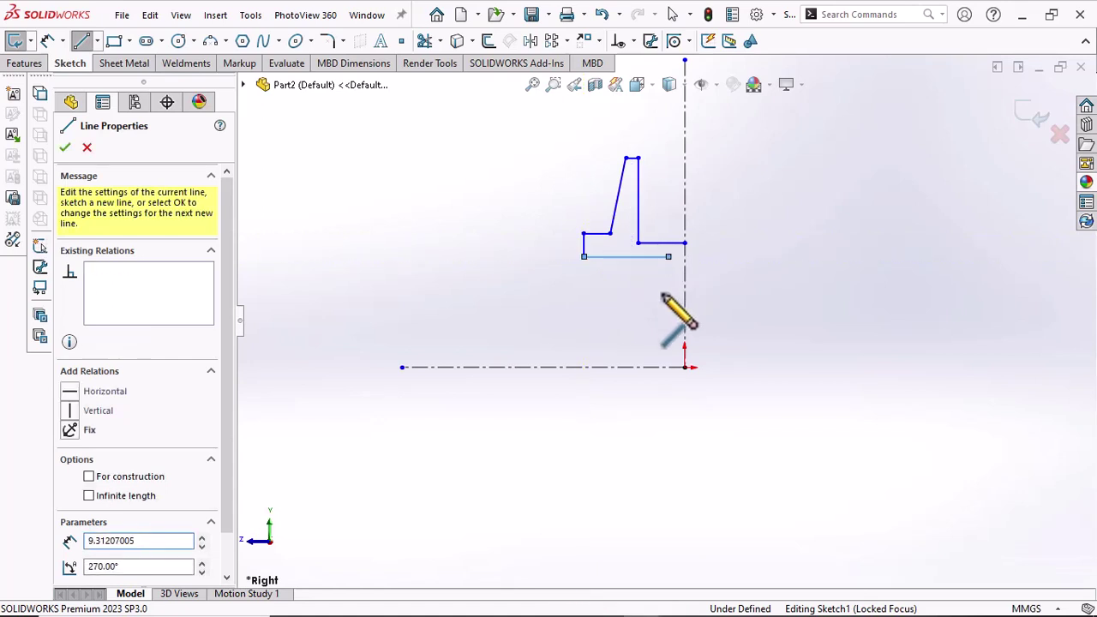
# Continue the outline with a vertical web line and a stepped lower hub, ending on the vertical centerline just above the origin
pyautogui.click(668, 341)
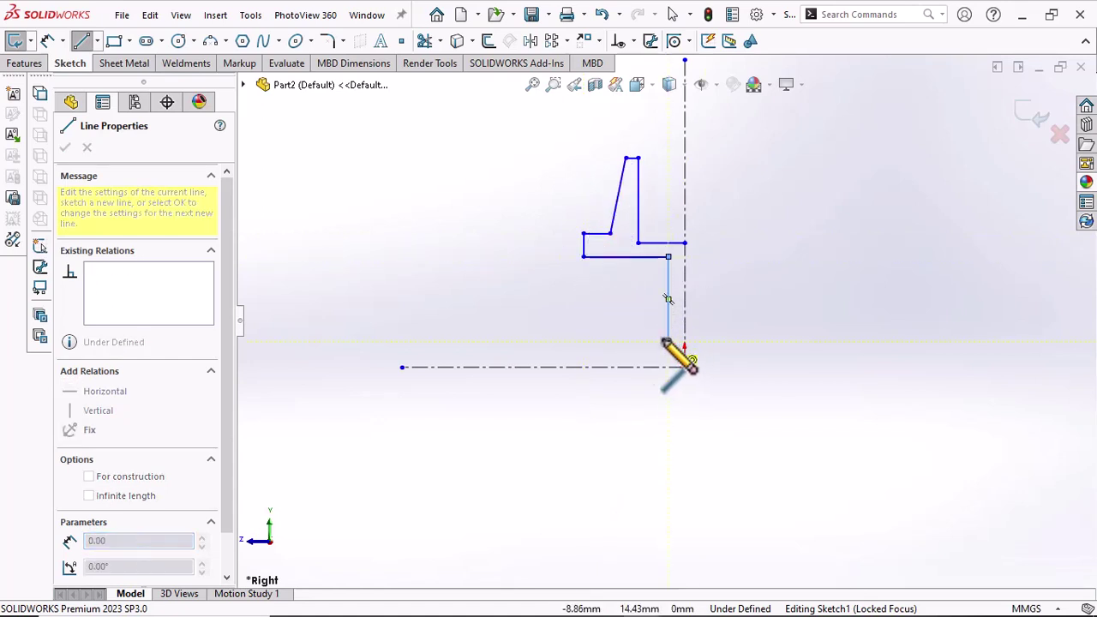
pyautogui.click(557, 341)
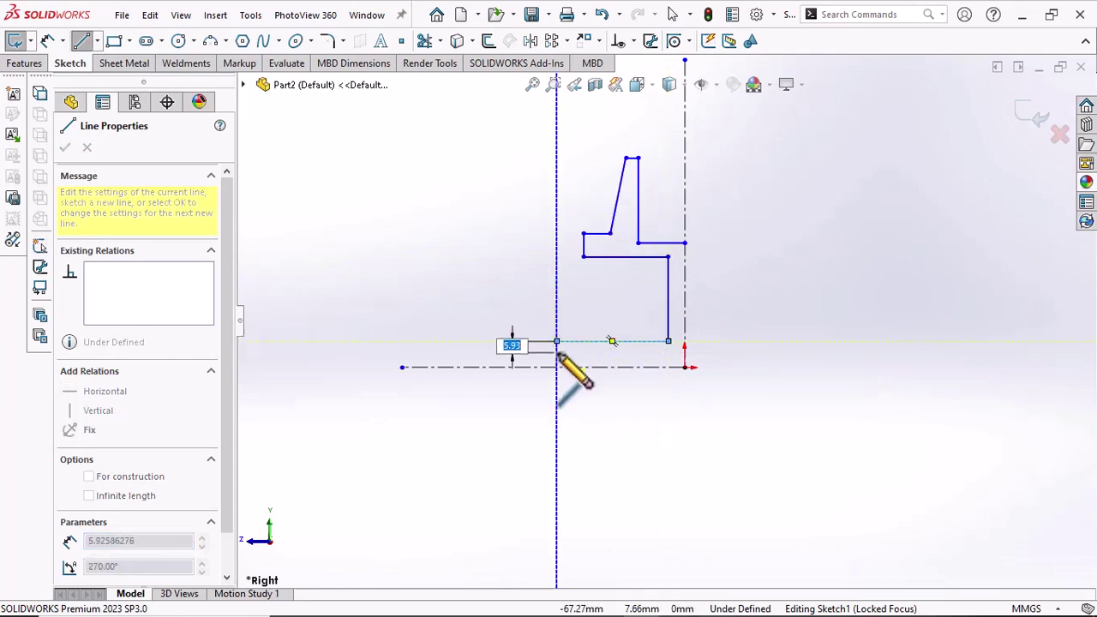
pyautogui.scroll(-2, 595, 343)
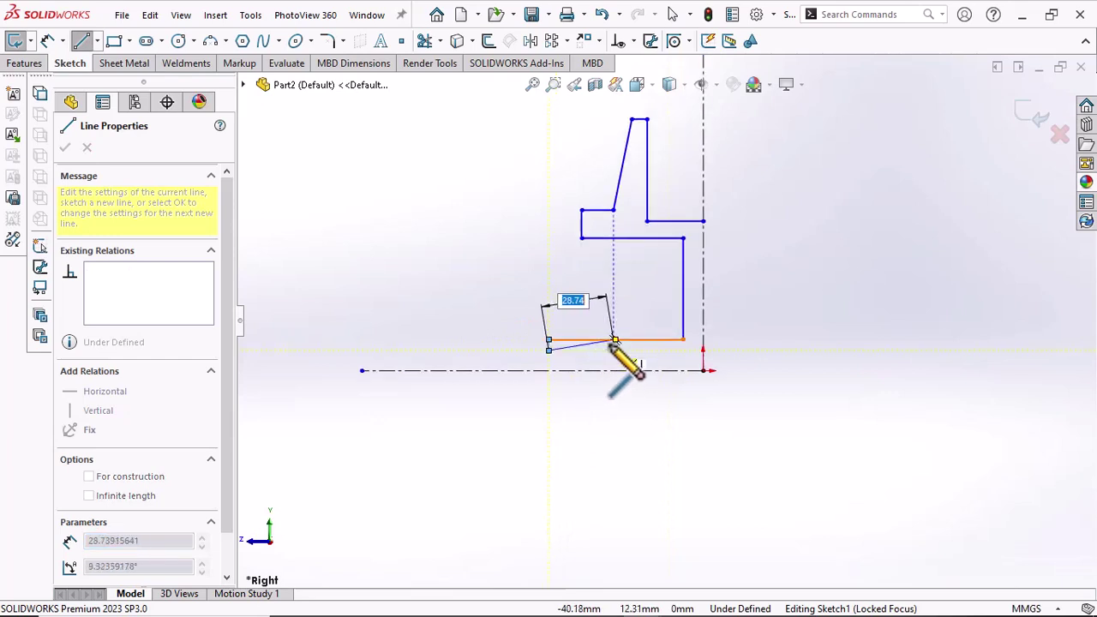
pyautogui.click(548, 351)
pyautogui.click(581, 350)
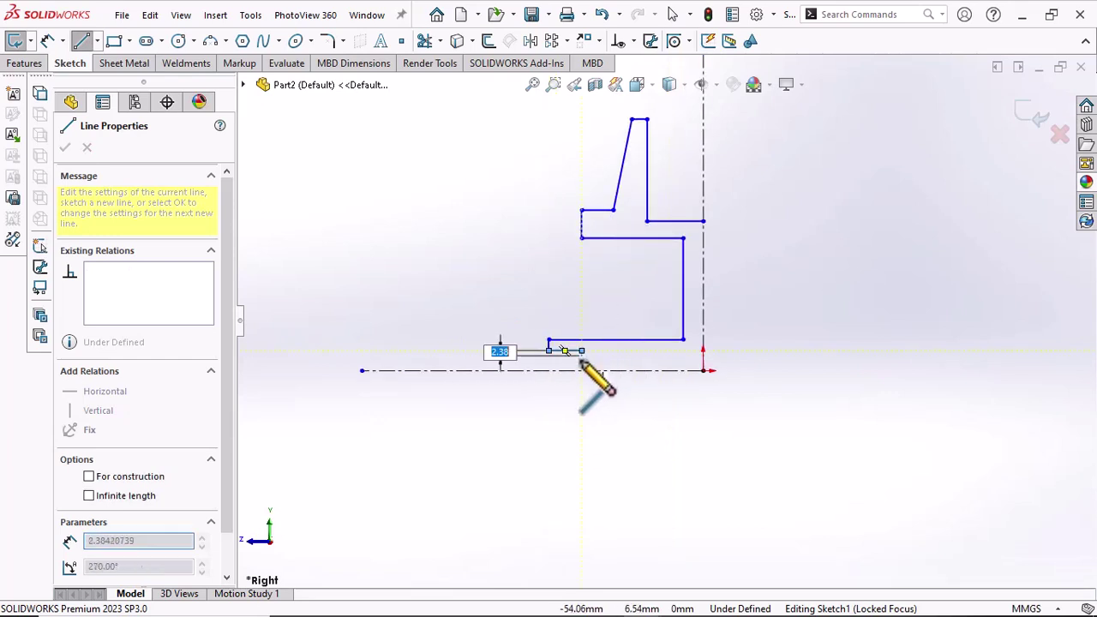
pyautogui.click(581, 360)
pyautogui.click(703, 362)
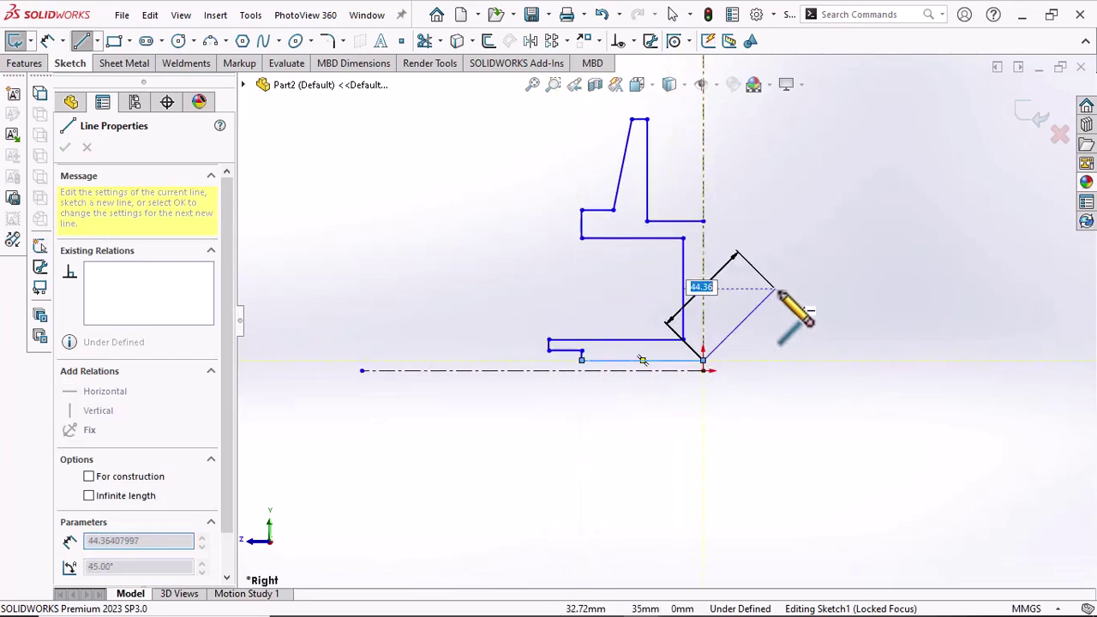
pyautogui.press('Escape')
pyautogui.rightClick(791, 300)
pyautogui.click(793, 306)
# Mirror the upper outline's rim, sloped side, ledge and base lines about the vertical centerline
pyautogui.scroll(1, 771, 274)
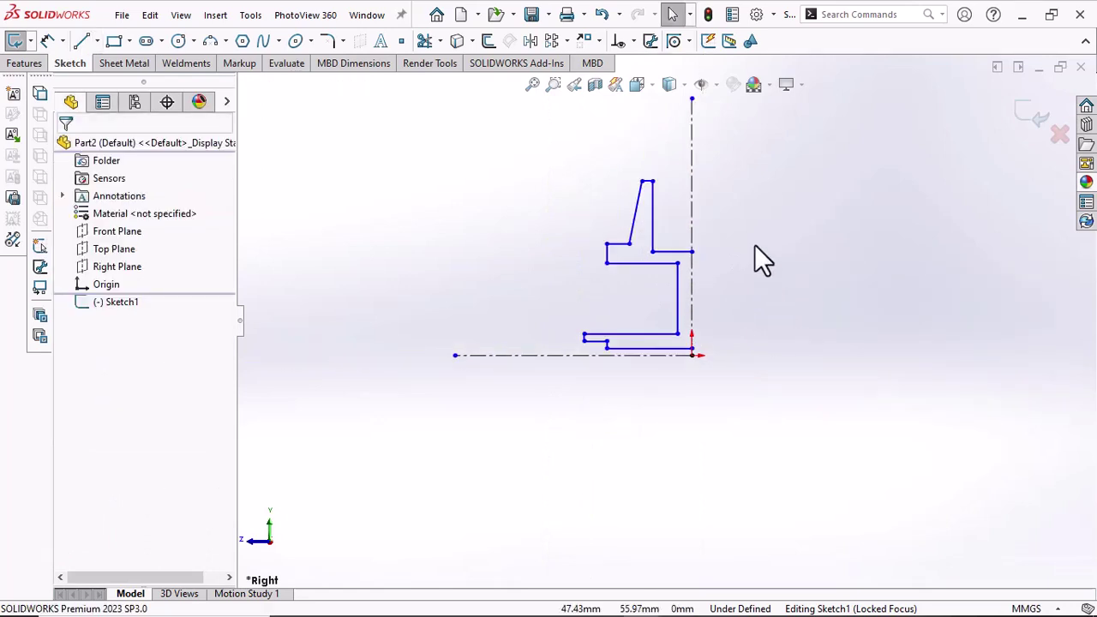
pyautogui.scroll(1, 649, 181)
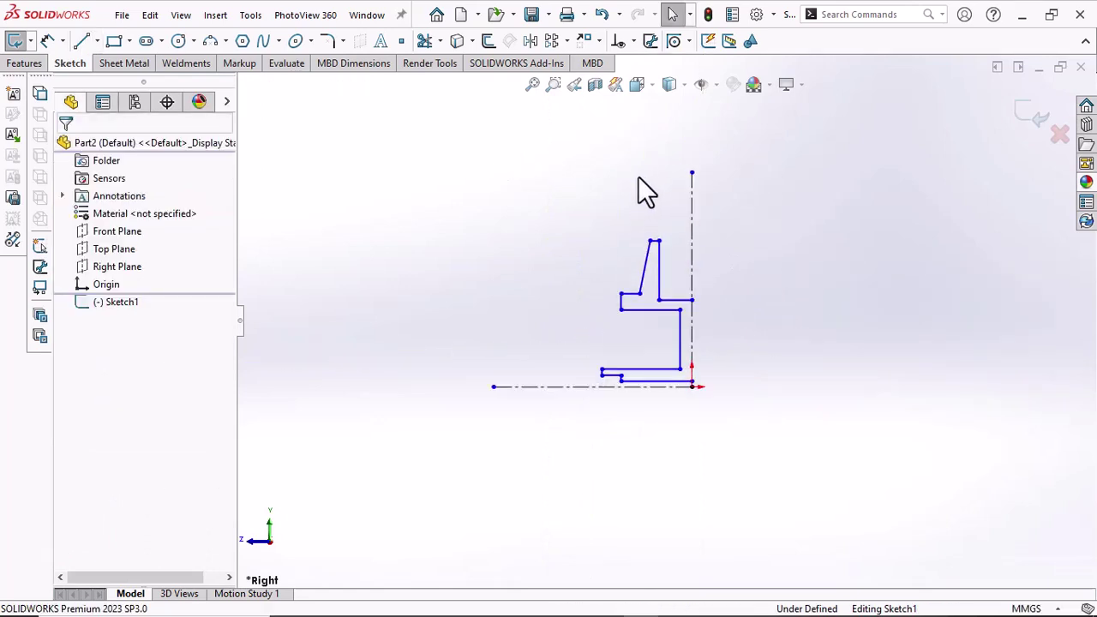
pyautogui.moveTo(561, 194)
pyautogui.mouseDown()
pyautogui.moveTo(666, 269)
pyautogui.moveTo(744, 305)
pyautogui.moveTo(716, 272)
pyautogui.moveTo(738, 326)
pyautogui.mouseUp()
pyautogui.keyDown('ctrl'); pyautogui.click(692, 215); pyautogui.keyUp('ctrl')
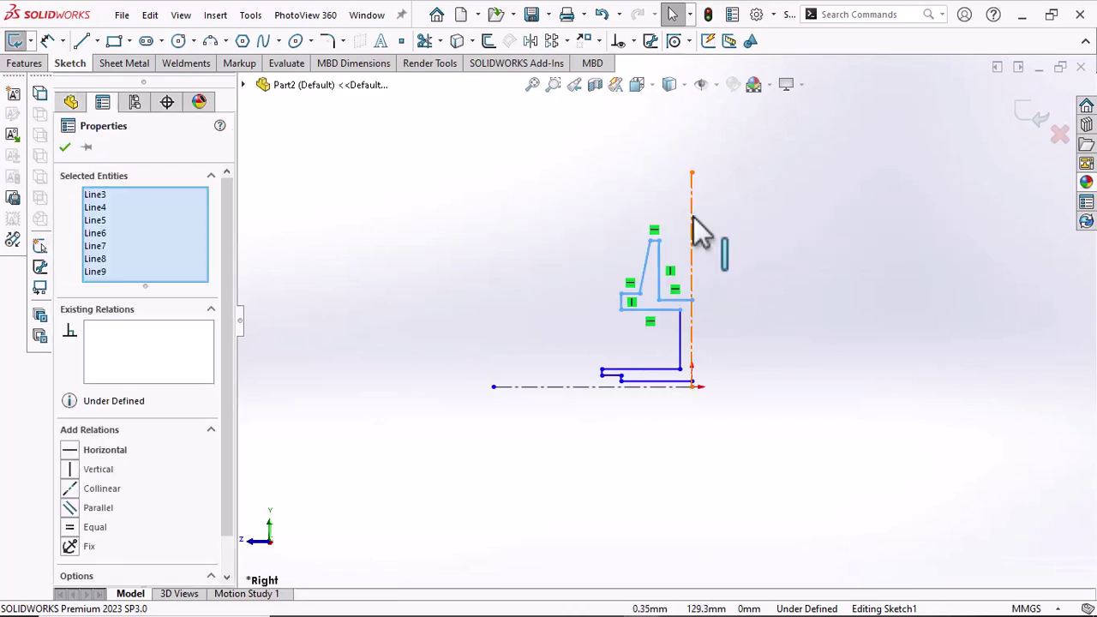
pyautogui.click(530, 40)
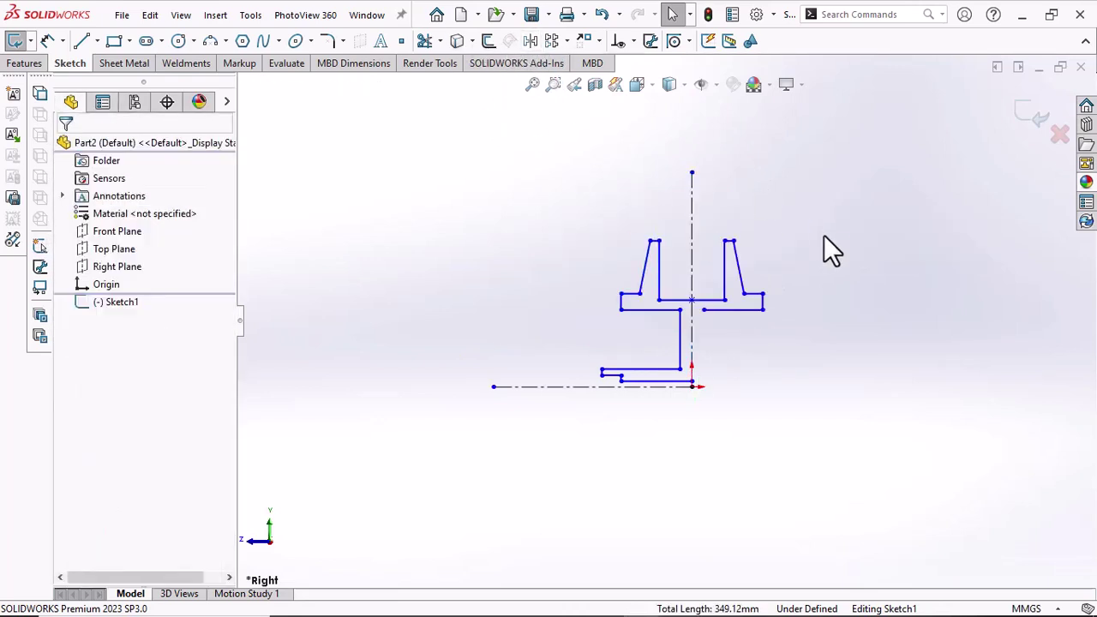
# Dimension the gap between the two inner vertical rim lines as 40 mm
pyautogui.click(47, 41)
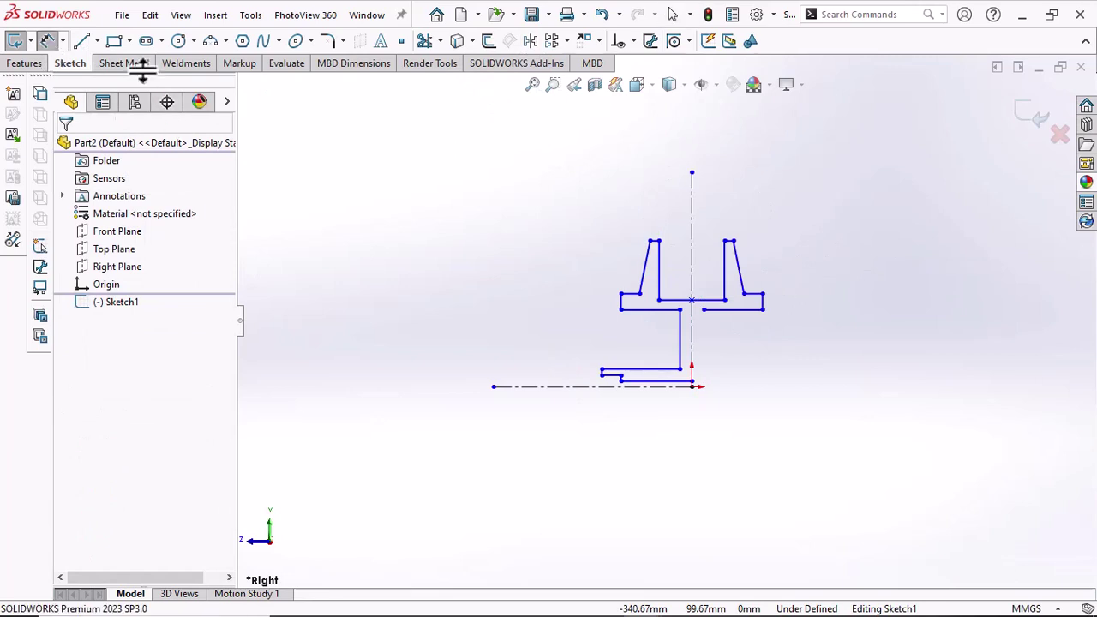
pyautogui.scroll(-3, 788, 309)
pyautogui.click(679, 229)
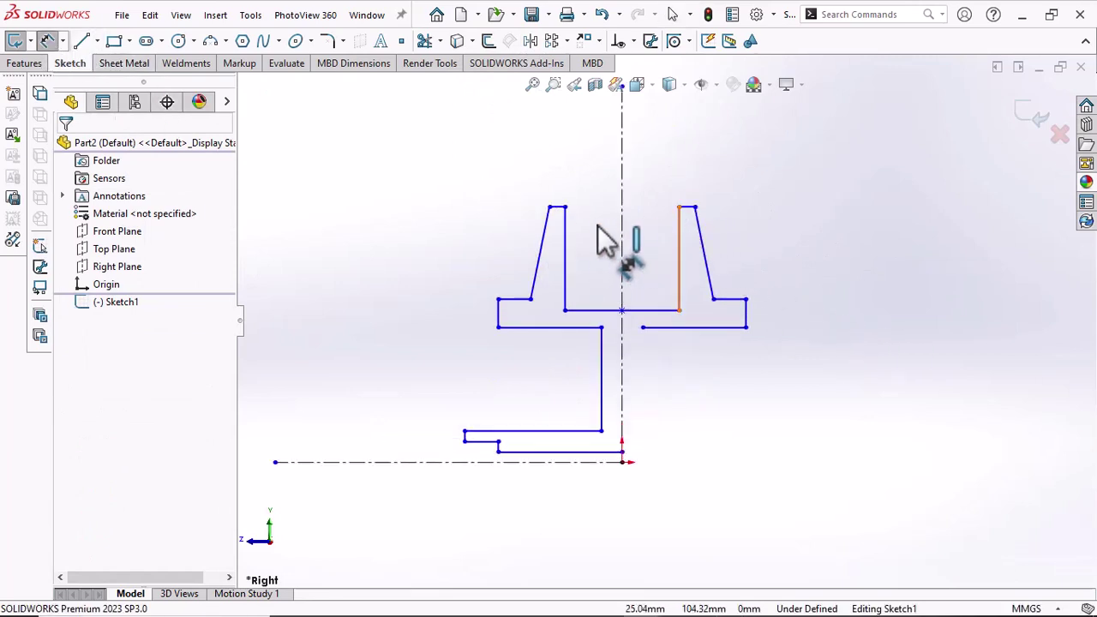
pyautogui.click(566, 244)
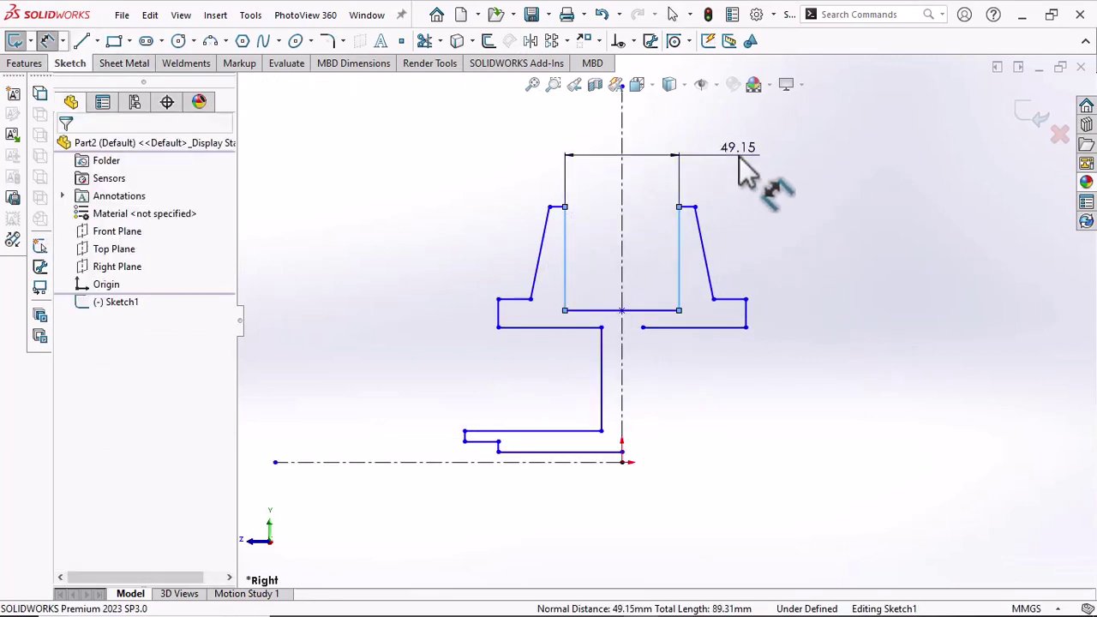
pyautogui.click(742, 163)
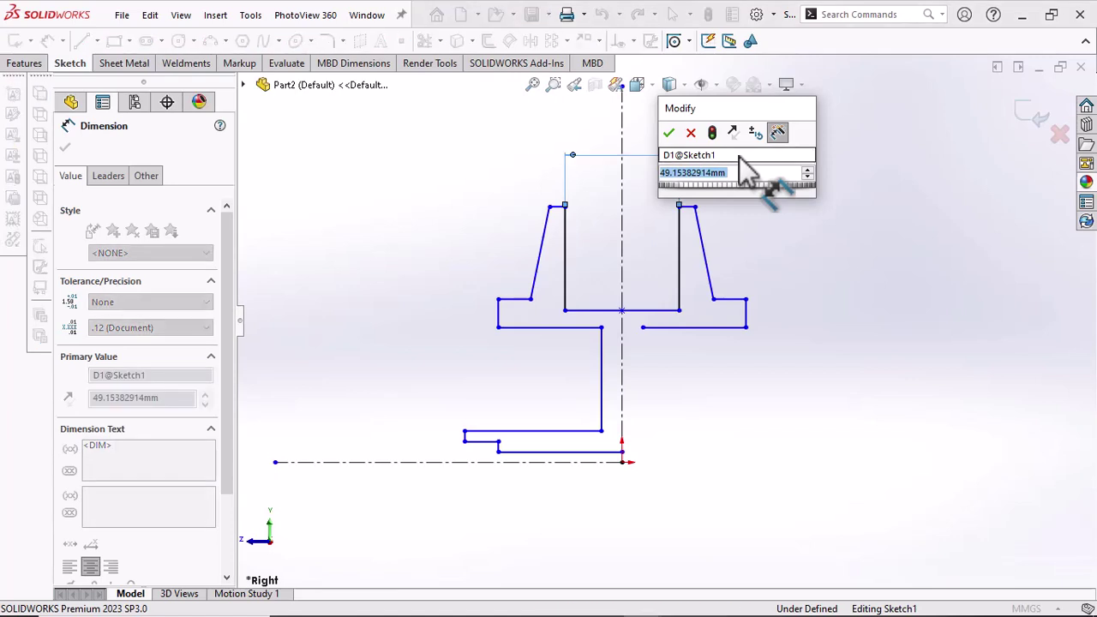
pyautogui.write('40')
pyautogui.press('Return')
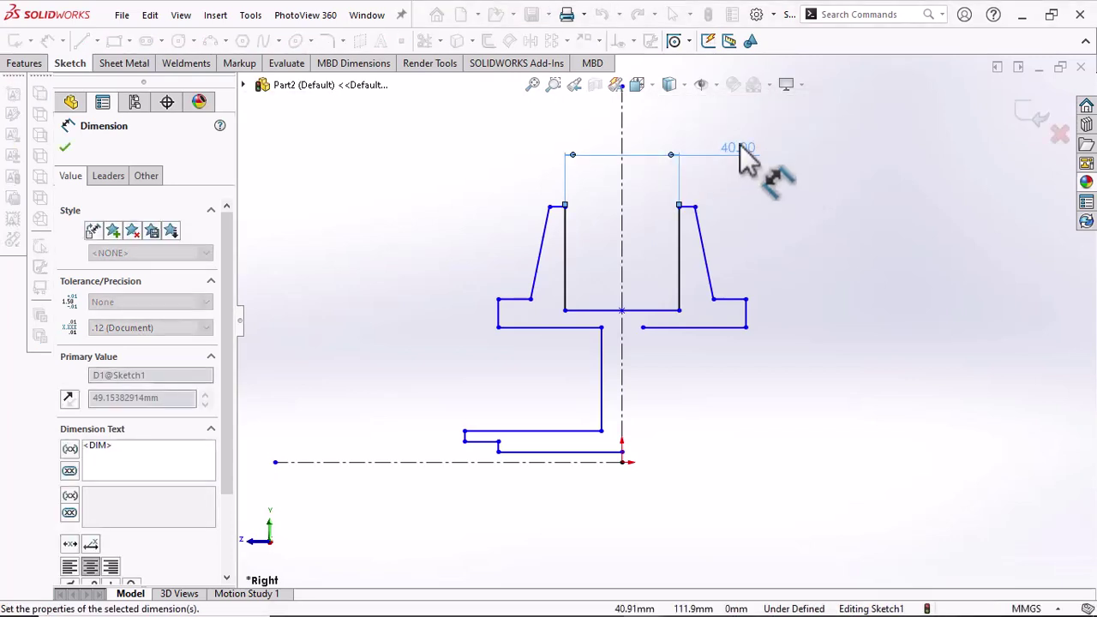
pyautogui.click(801, 258)
# Dimension the short line at the tip of the mirrored rim as 2 mm
pyautogui.click(688, 208)
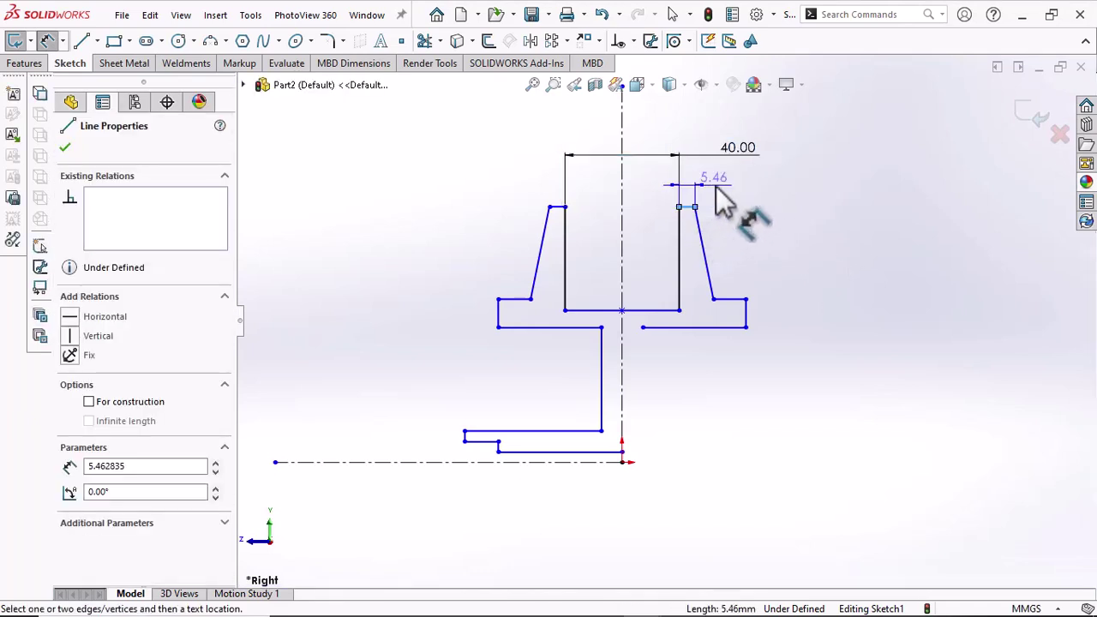
pyautogui.click(718, 189)
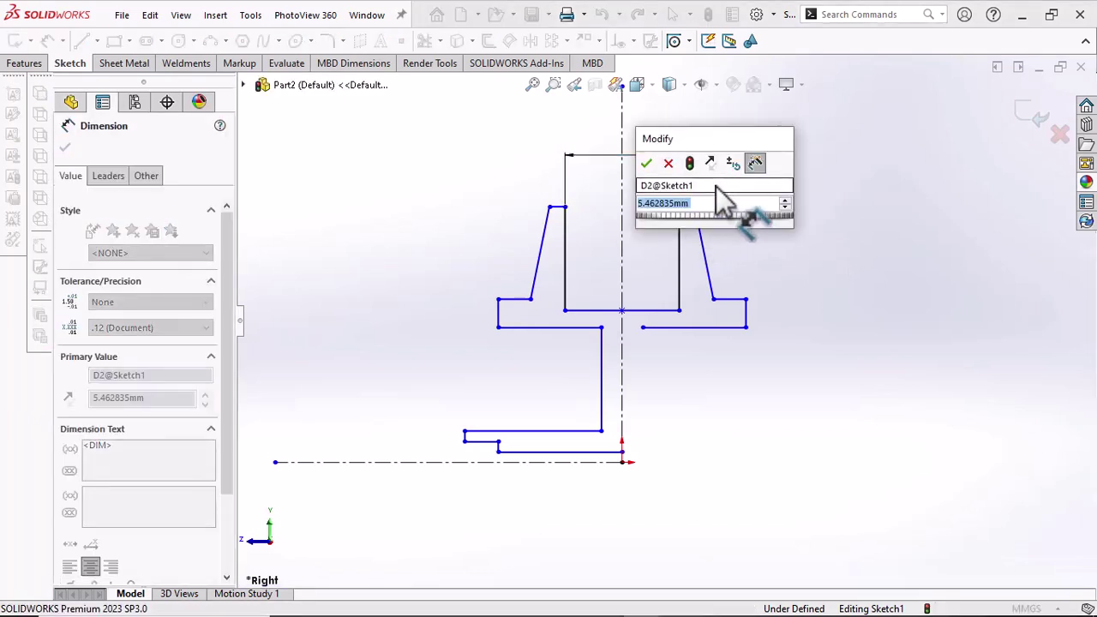
pyautogui.write('2')
pyautogui.press('Return')
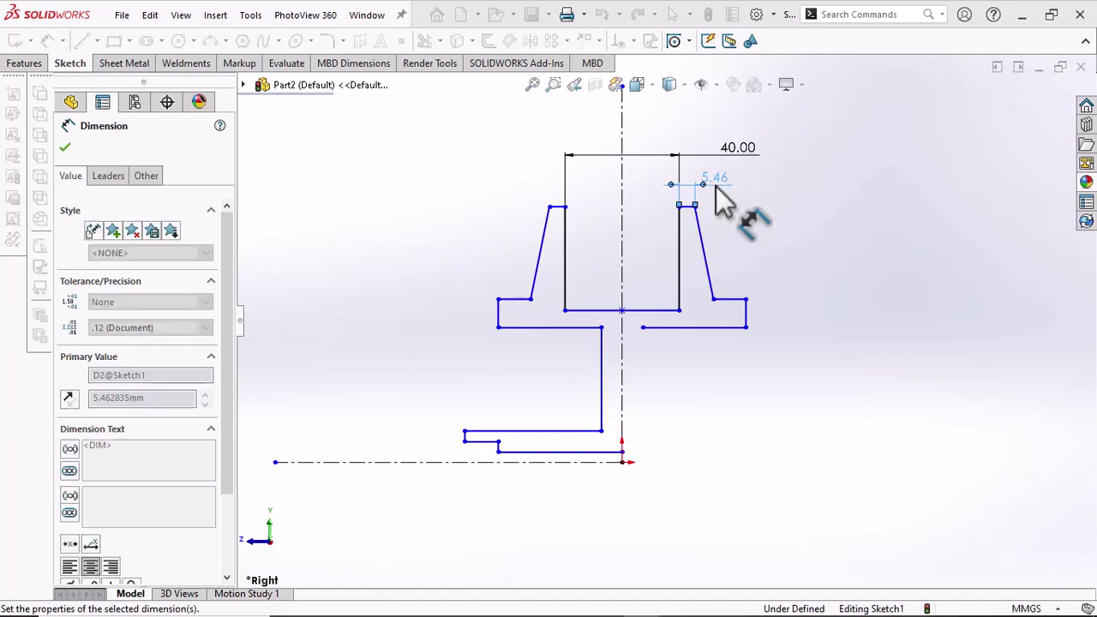
# Dimension the overall width between the two outer vertical ledge lines as 74 mm
pyautogui.scroll(-1, 616, 339)
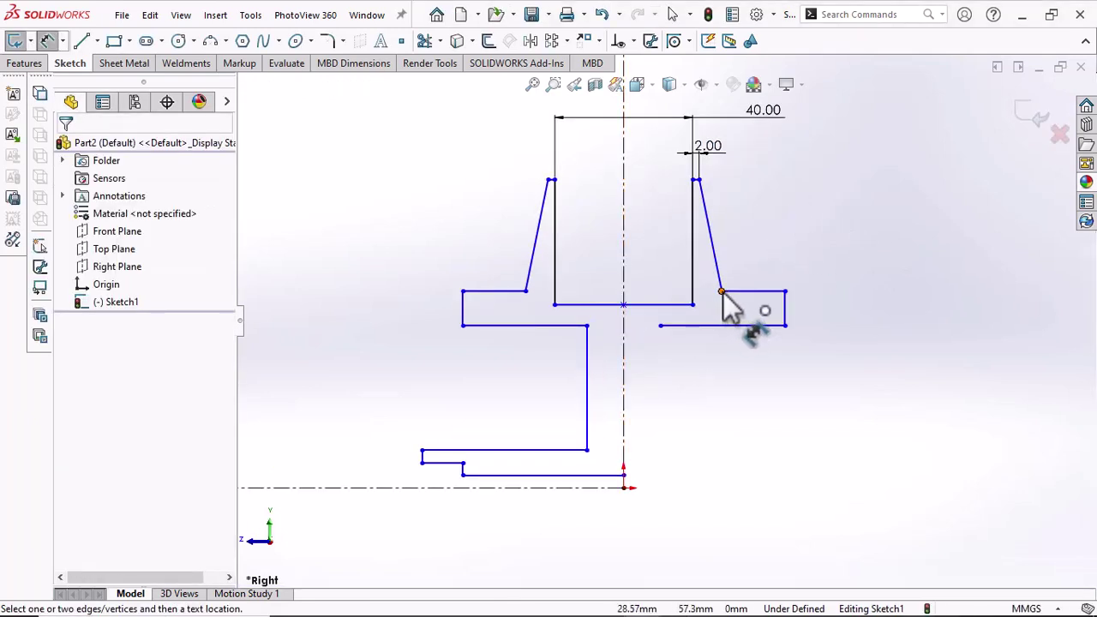
pyautogui.click(464, 319)
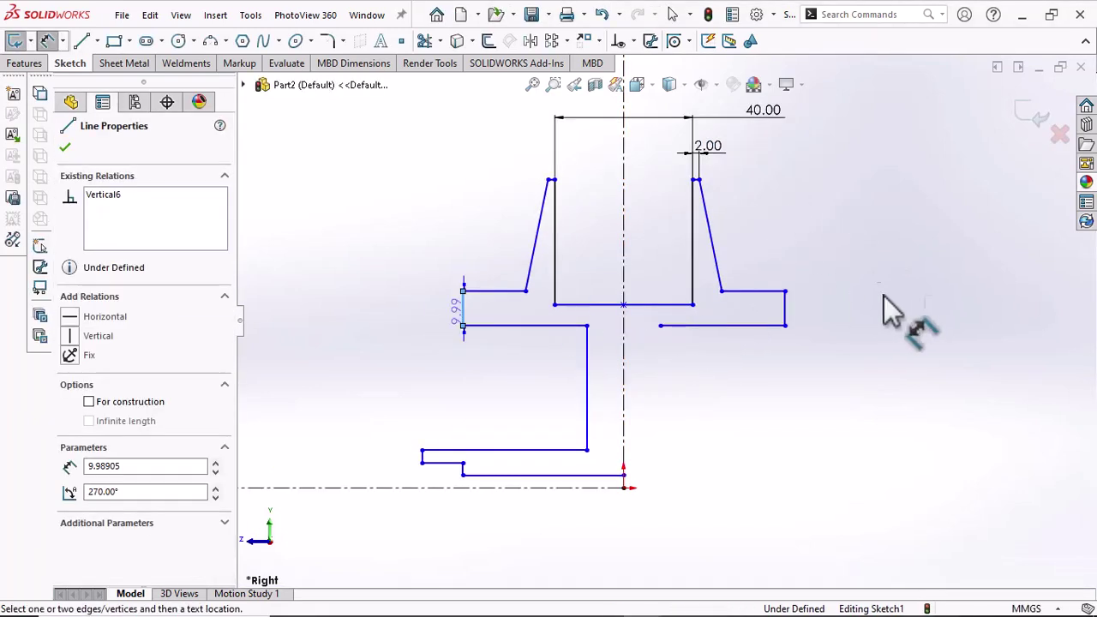
pyautogui.click(787, 315)
pyautogui.scroll(2, 792, 319)
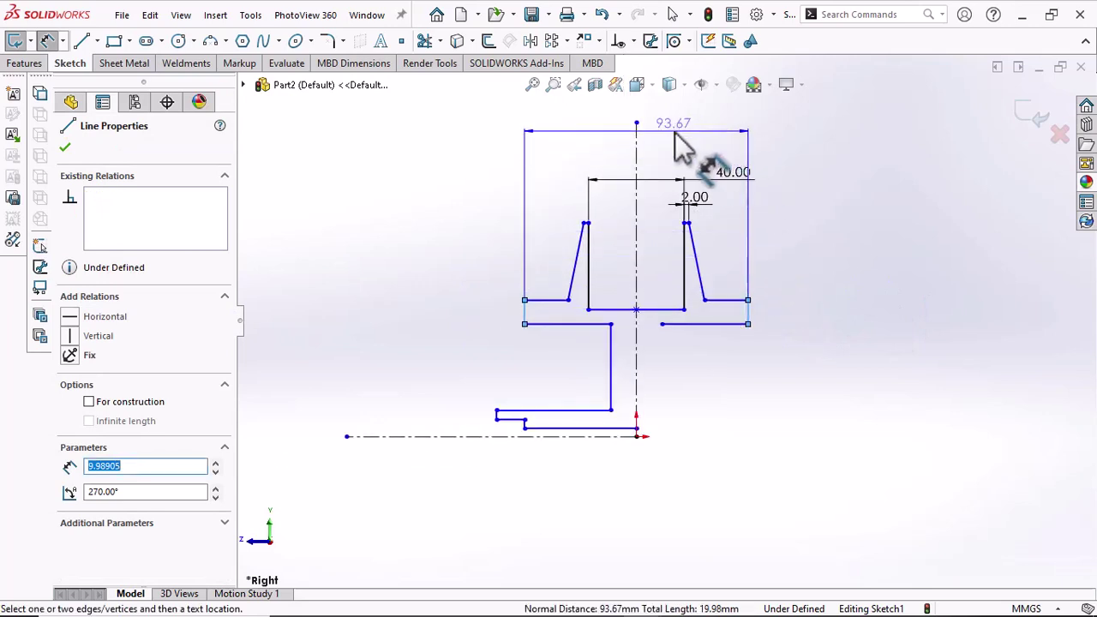
pyautogui.click(681, 146)
pyautogui.write('74')
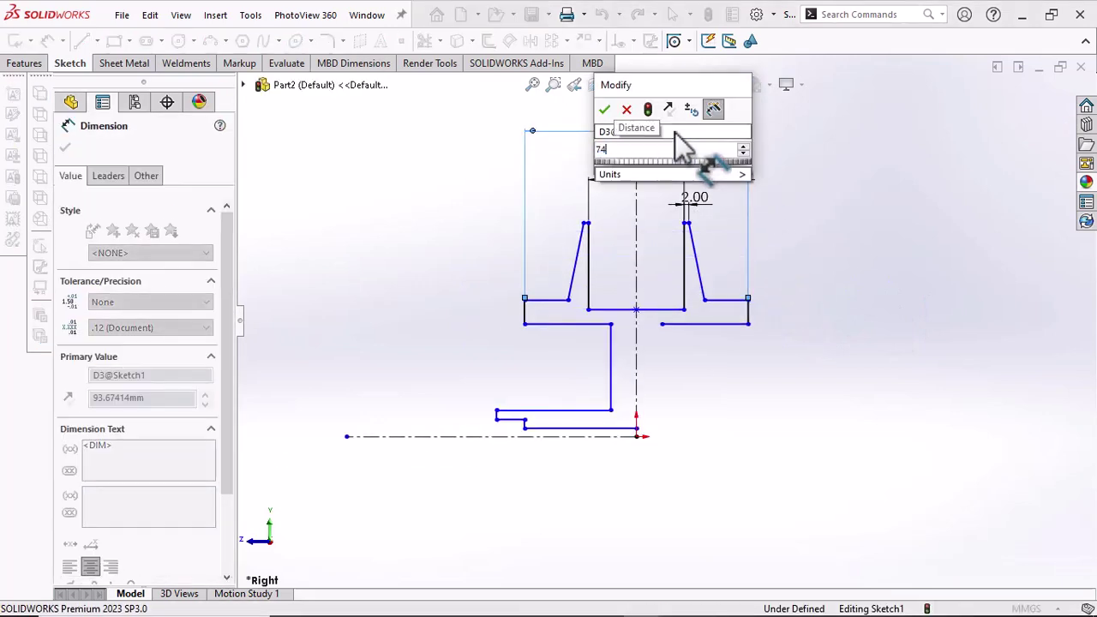
pyautogui.press('Return')
pyautogui.click(958, 256)
# Dimension the horizontal distance from the left ledge's outer lower corner to the vertical web line as 18 mm
pyautogui.scroll(-1, 698, 332)
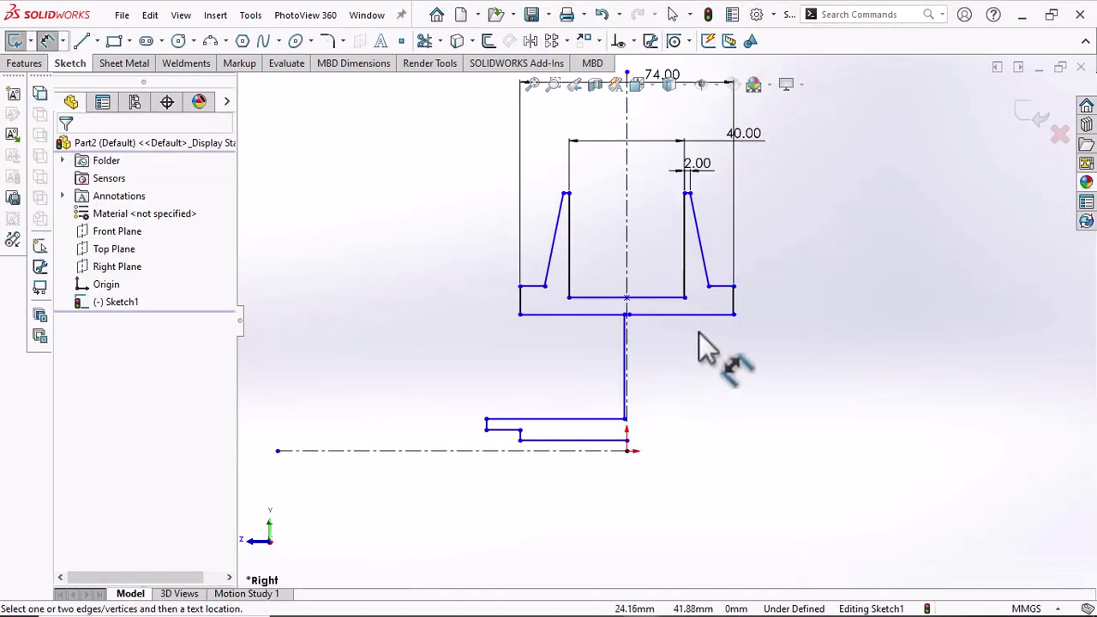
pyautogui.click(521, 308)
pyautogui.scroll(-2, 631, 364)
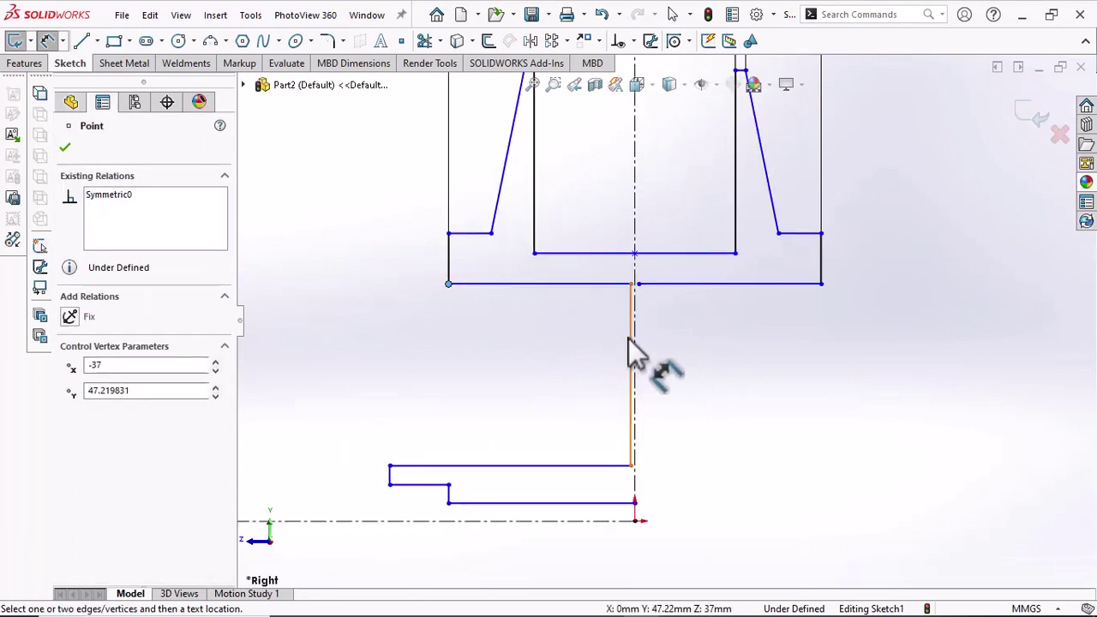
pyautogui.click(631, 338)
pyautogui.click(456, 340)
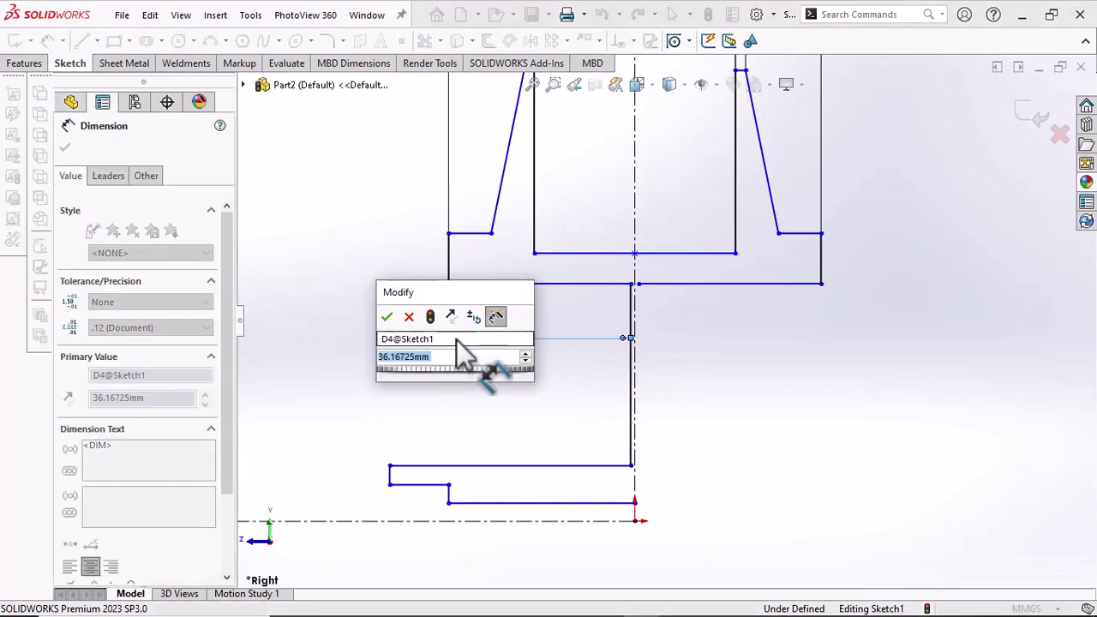
pyautogui.write('18')
pyautogui.press('Return')
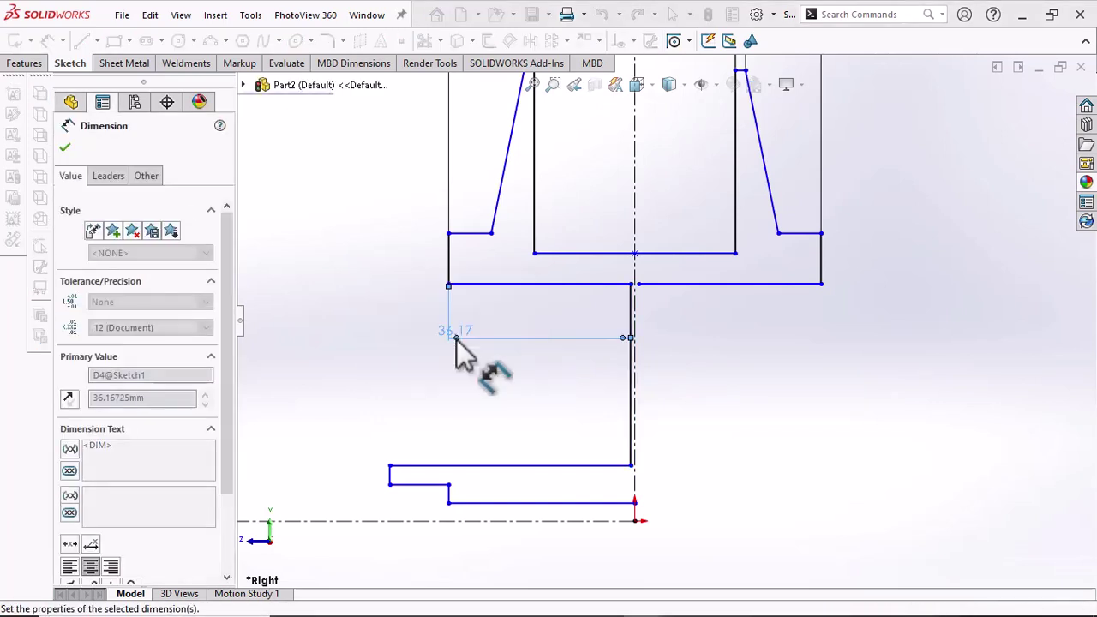
pyautogui.click(571, 404)
pyautogui.scroll(5, 639, 369)
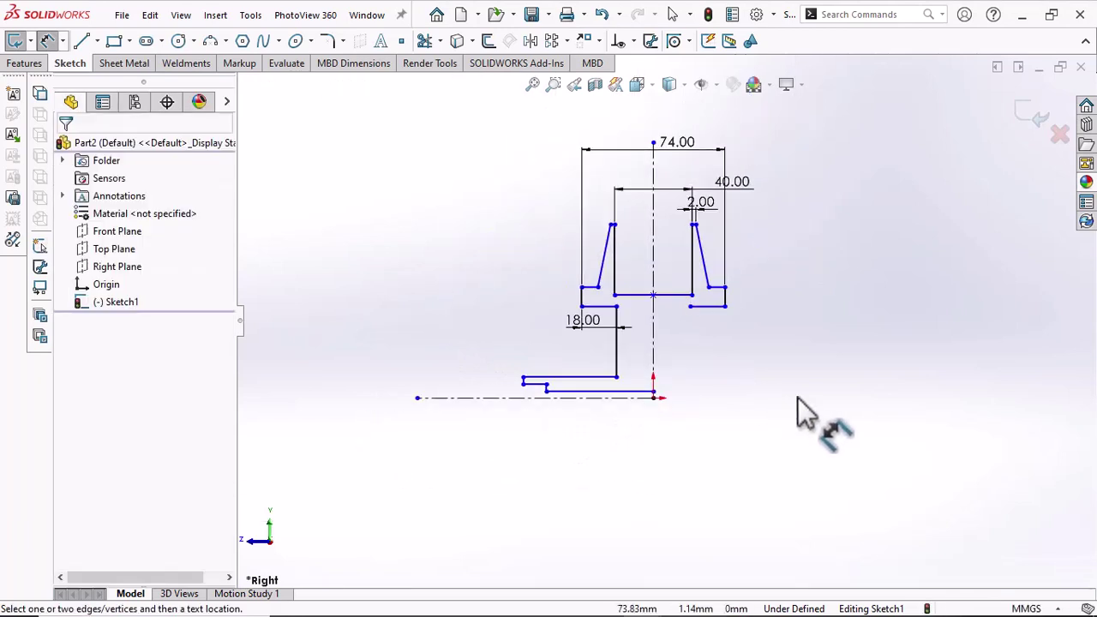
# Dimension the horizontal distance from the web line to the outer end of the lower hub's upper line as 28 mm
pyautogui.scroll(-1, 707, 295)
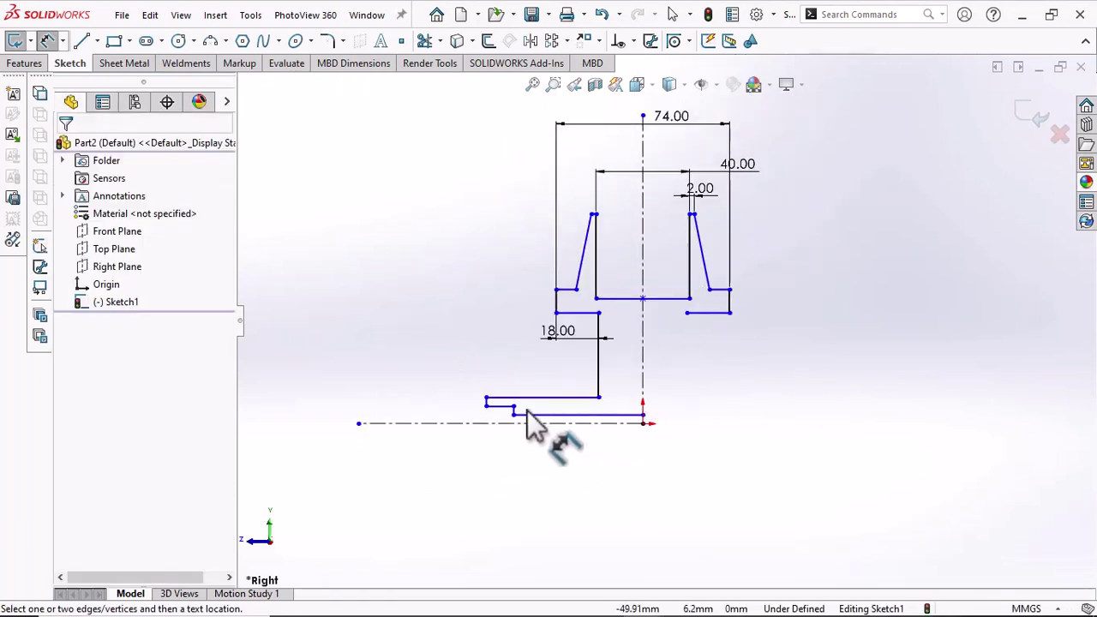
pyautogui.click(598, 383)
pyautogui.click(486, 398)
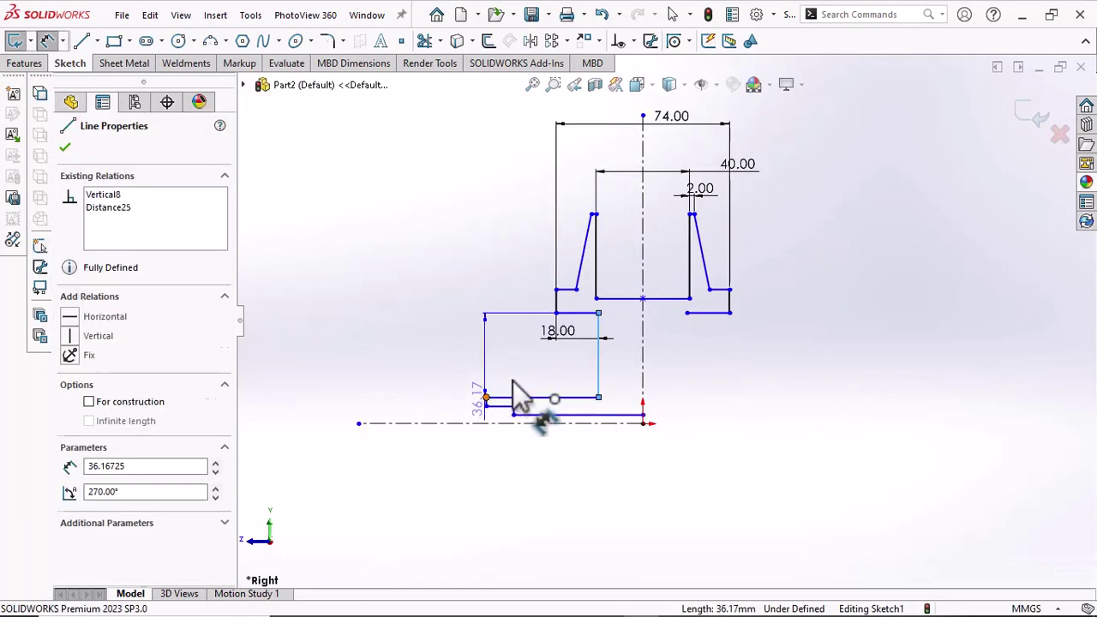
pyautogui.click(528, 377)
pyautogui.write('28')
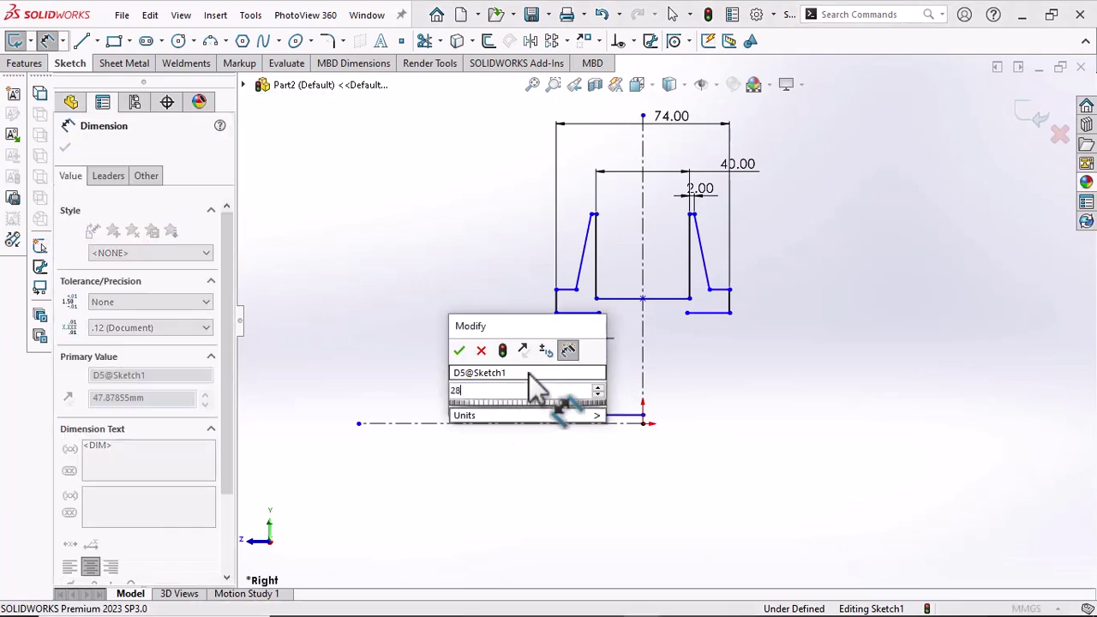
pyautogui.press('Return')
pyautogui.click(878, 393)
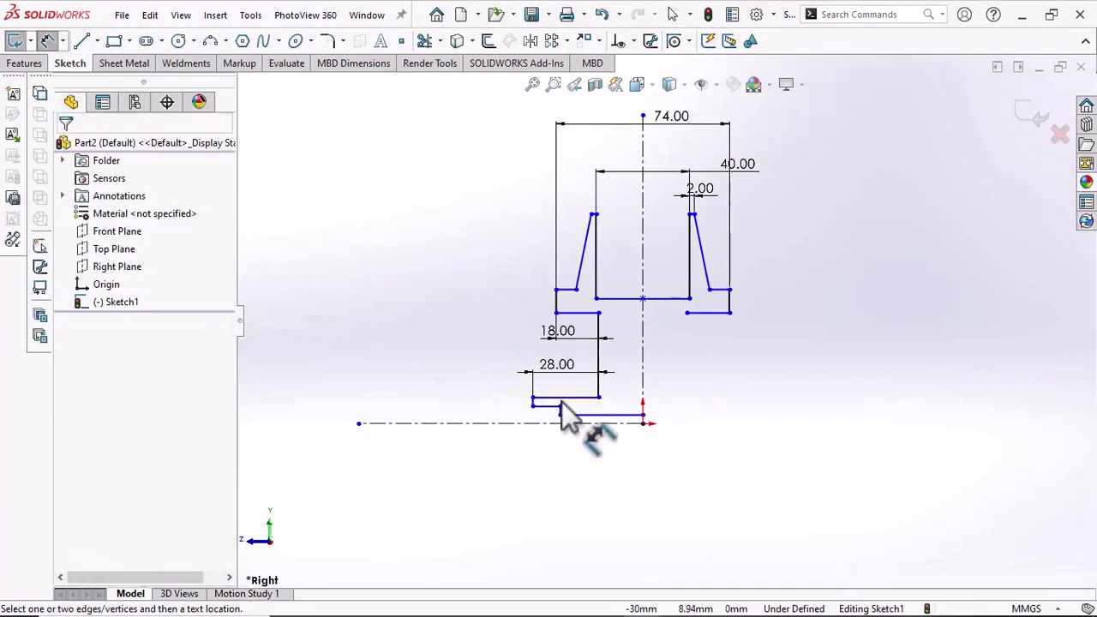
# Add a 45 mm diameter dimension between the hub's upper line and the horizontal centerline
pyautogui.click(553, 397)
pyautogui.click(502, 423)
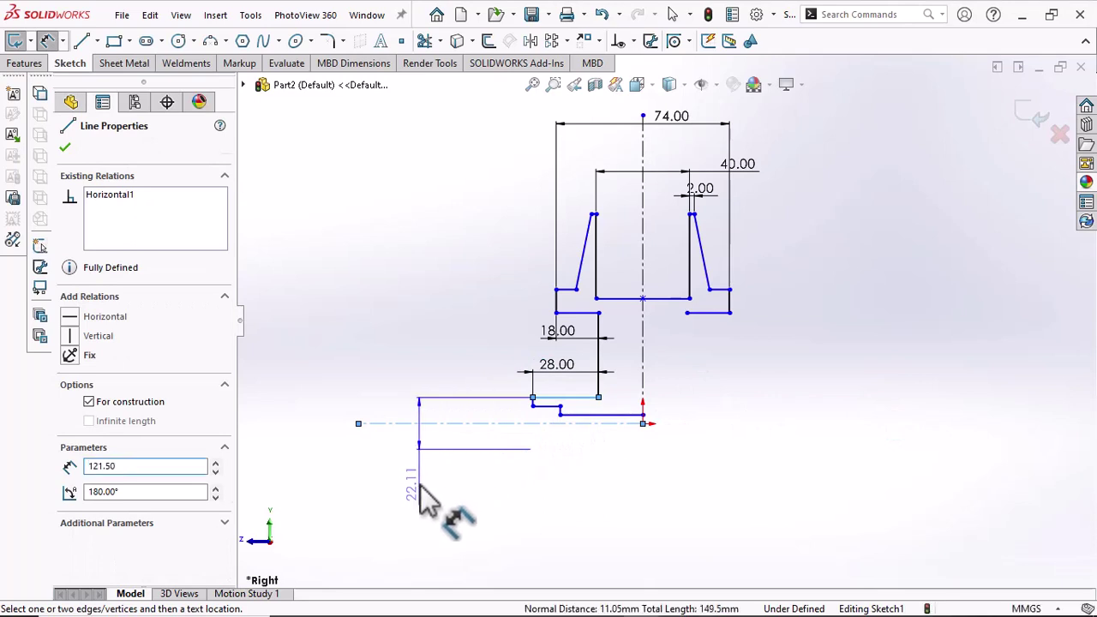
pyautogui.click(419, 497)
pyautogui.write('45')
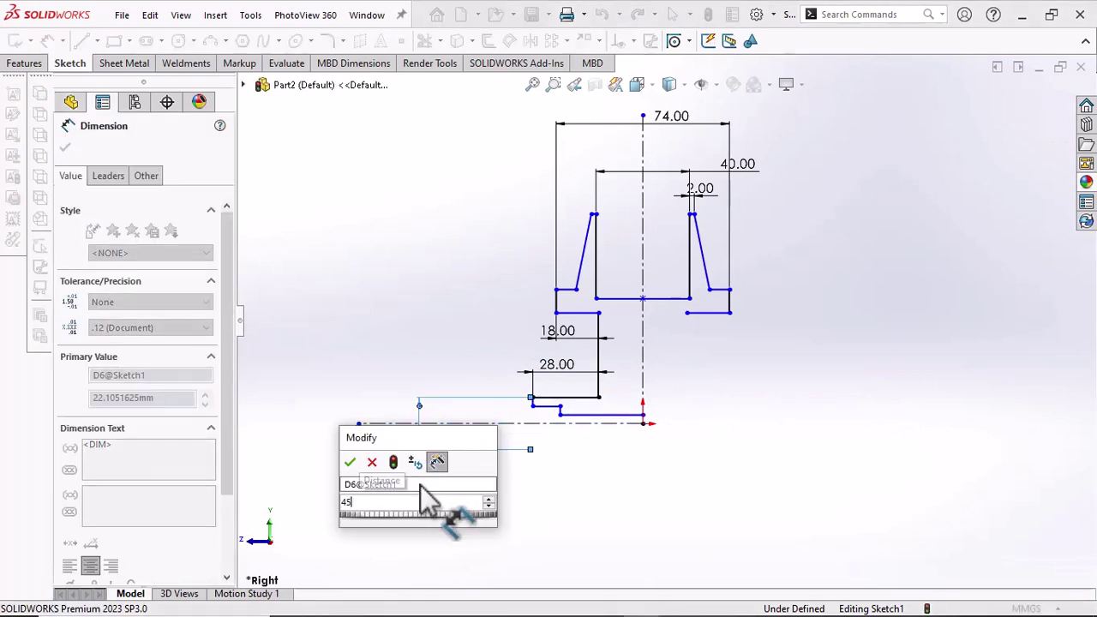
pyautogui.press('Return')
# Add a 32 mm diameter dimension between the hub's short stepped line and the horizontal centerline
pyautogui.scroll(-3, 602, 381)
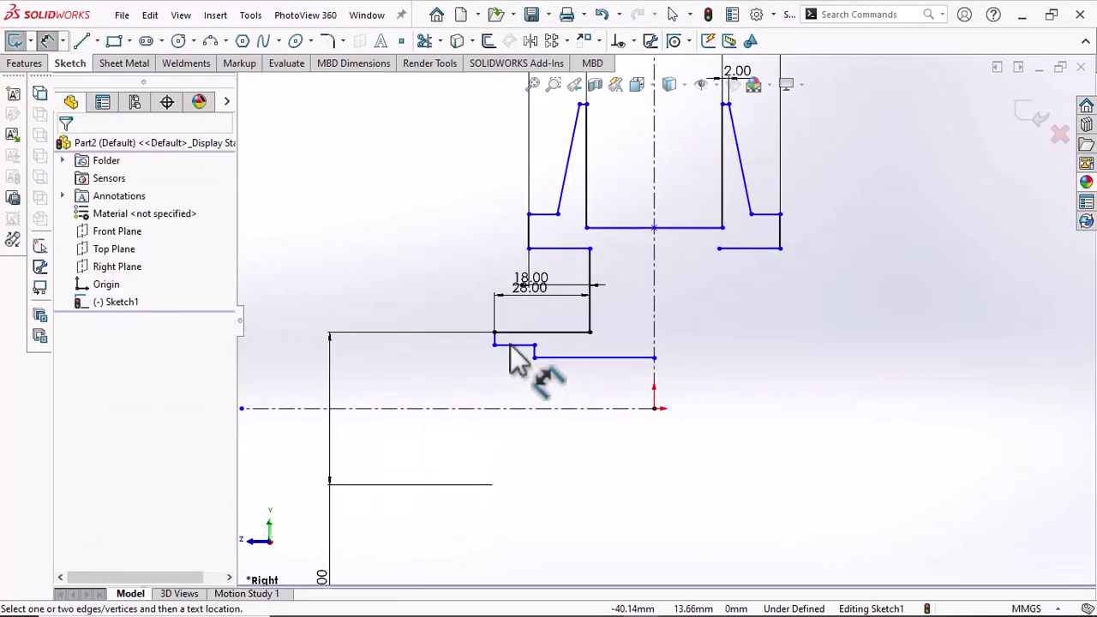
pyautogui.click(471, 407)
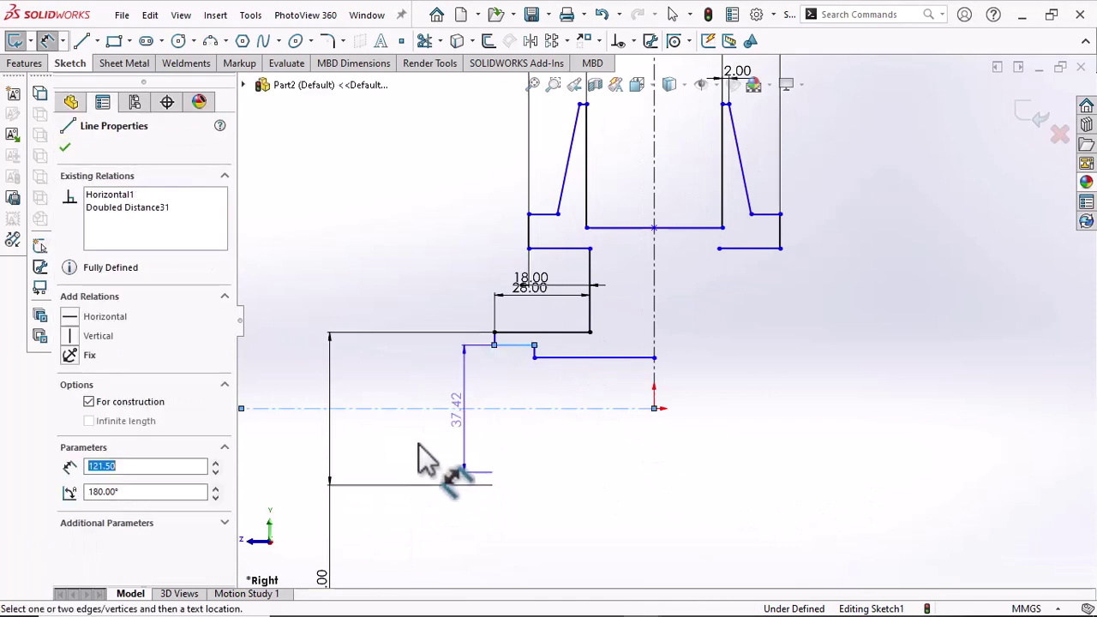
pyautogui.click(383, 467)
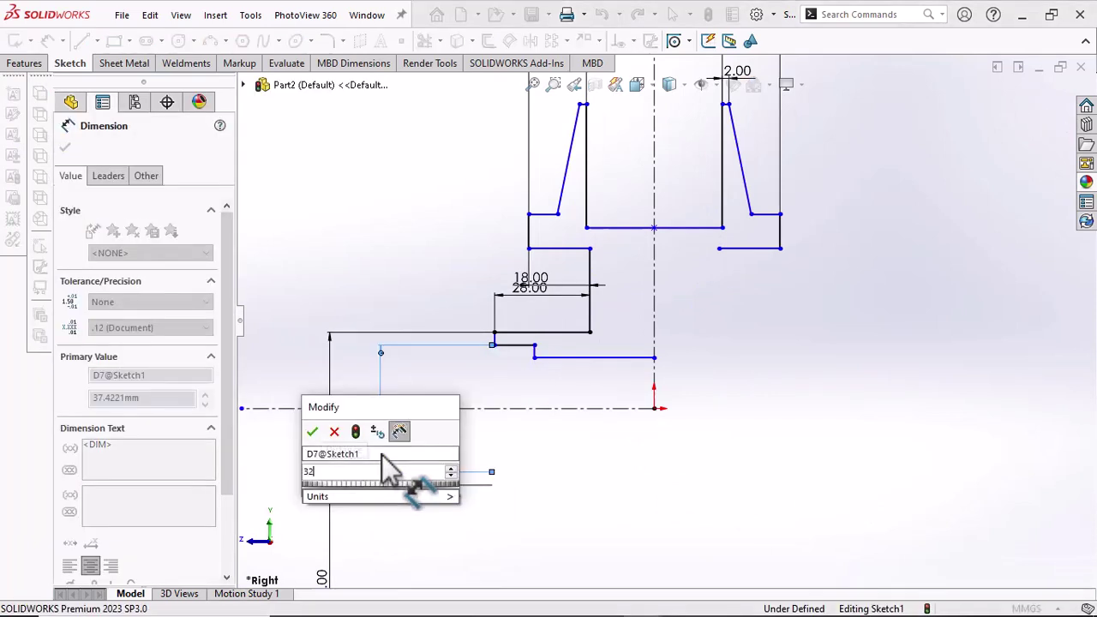
pyautogui.write('32')
pyautogui.press('Return')
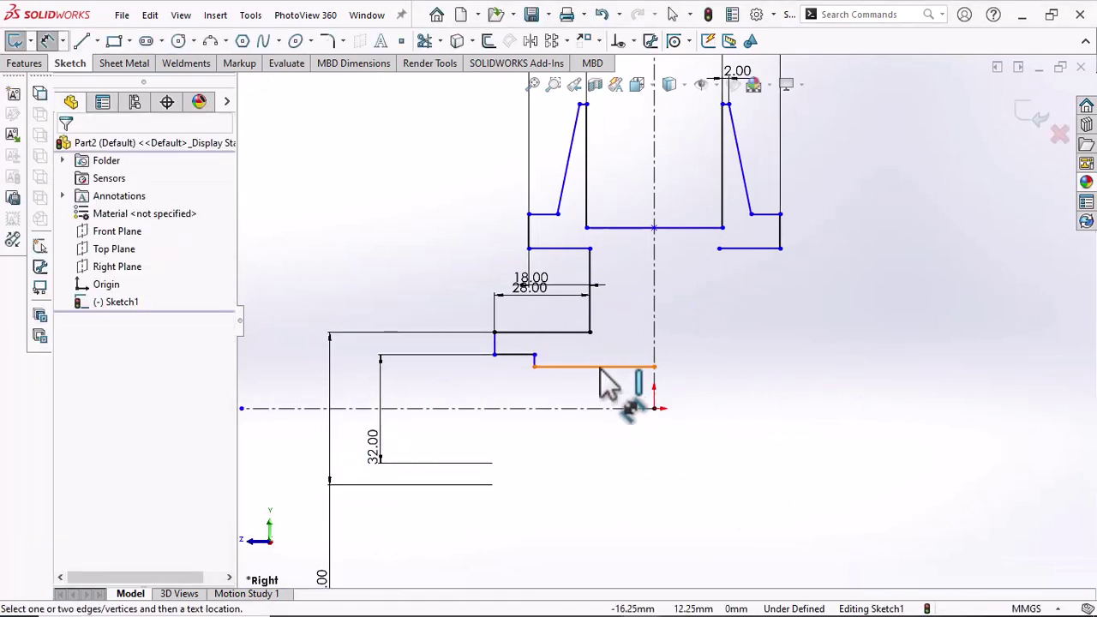
# Add a 25 mm diameter dimension between the hub's long lower line and the horizontal centerline
pyautogui.click(610, 371)
pyautogui.click(603, 409)
pyautogui.click(634, 469)
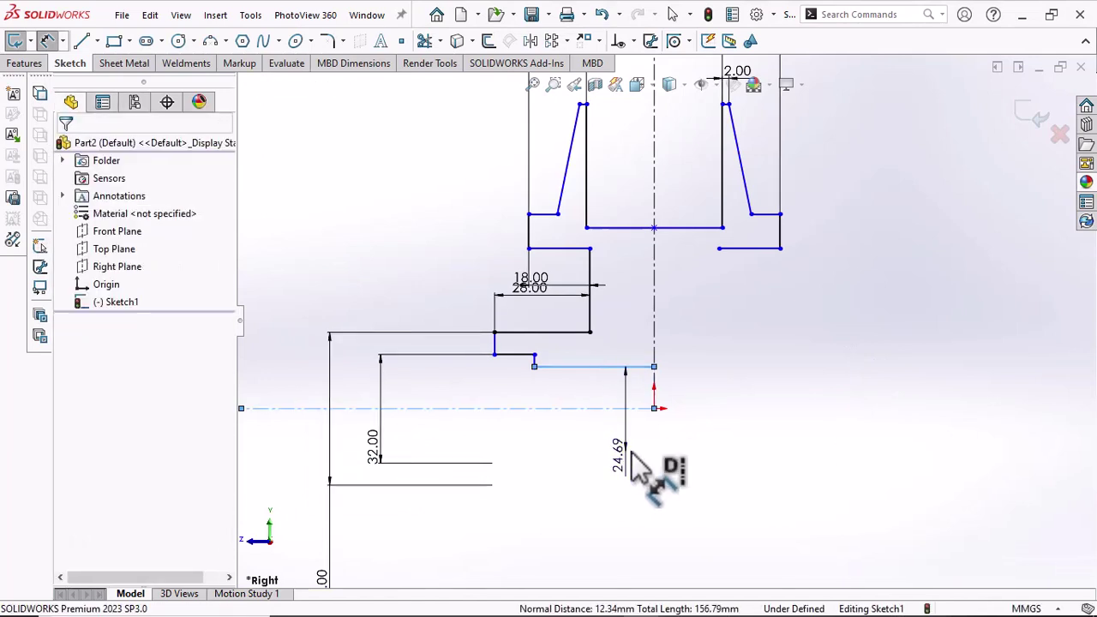
pyautogui.write('25')
pyautogui.press('Return')
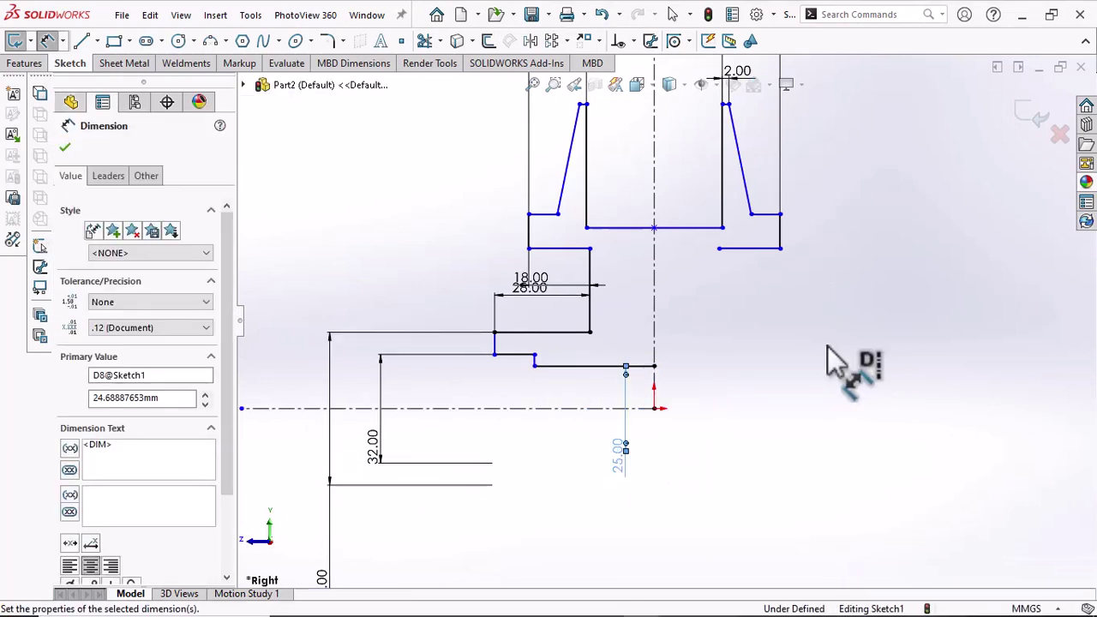
# Add a 126 mm diameter dimension between the left ledge's upper line and the horizontal centerline
pyautogui.scroll(4, 821, 342)
pyautogui.scroll(-2, 657, 306)
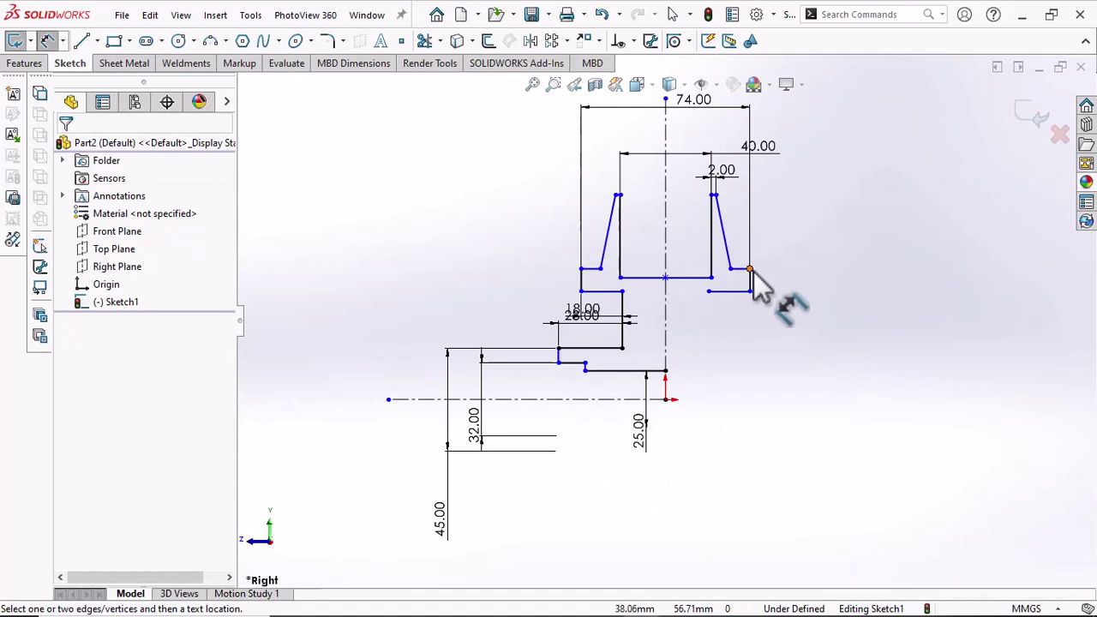
pyautogui.click(593, 270)
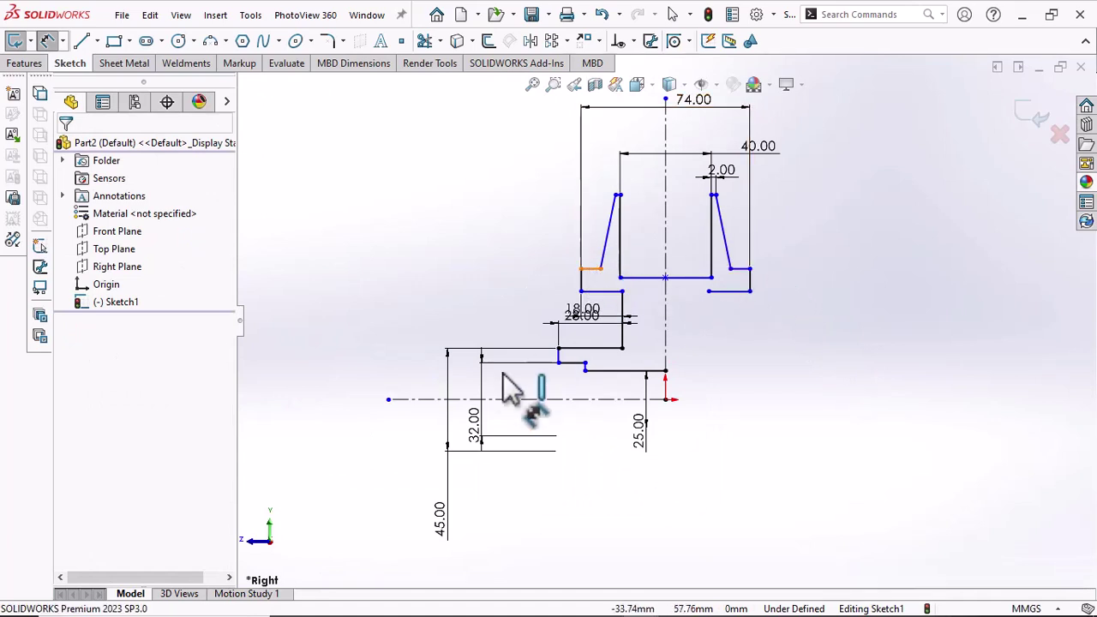
pyautogui.click(448, 430)
pyautogui.click(354, 502)
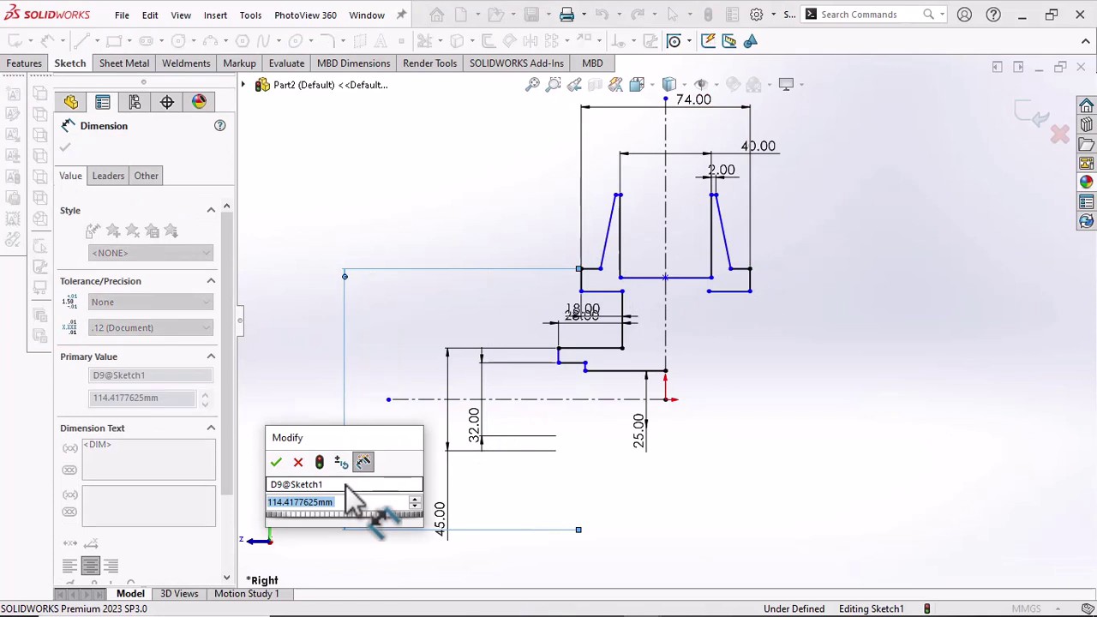
pyautogui.write('126')
pyautogui.press('Return')
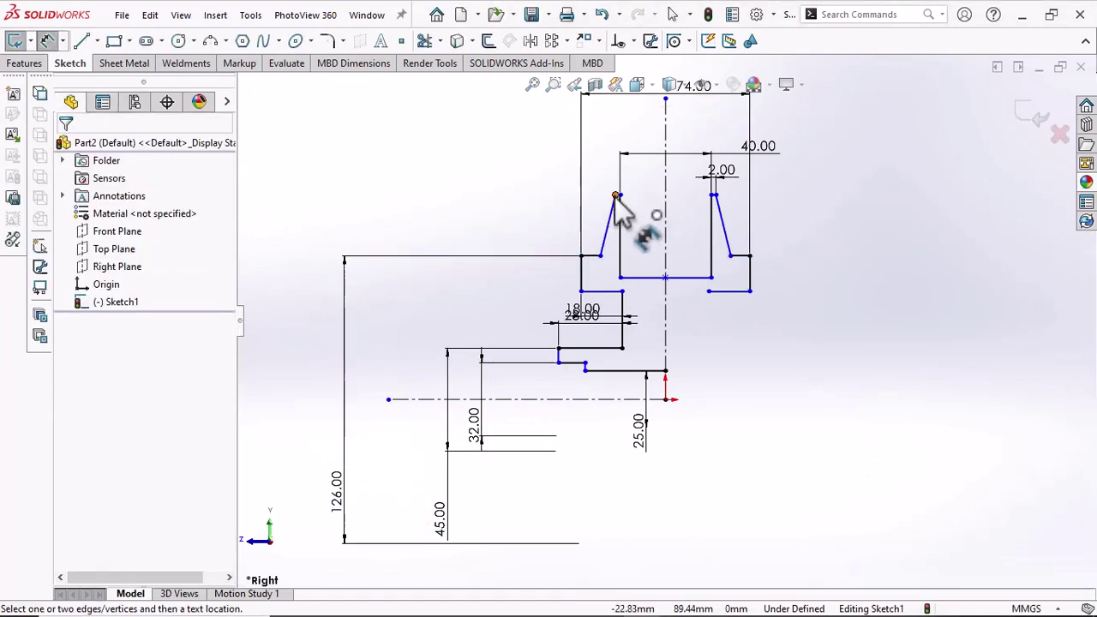
# Add a 164 mm diameter dimension between the left rim's tip and the horizontal centerline
pyautogui.click(506, 400)
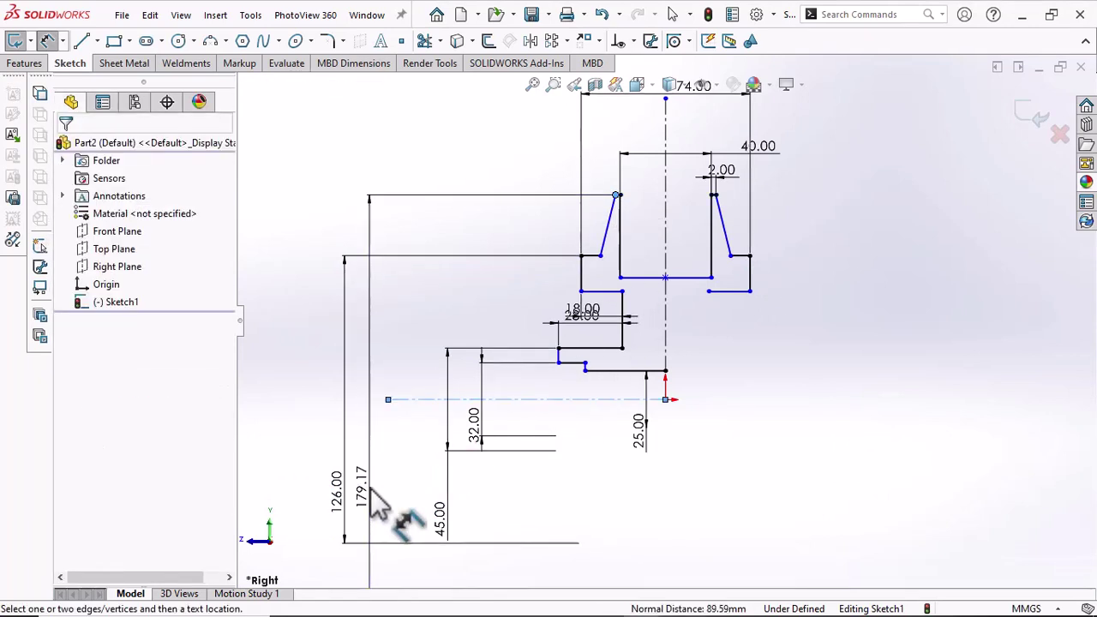
pyautogui.click(370, 488)
pyautogui.write('144')
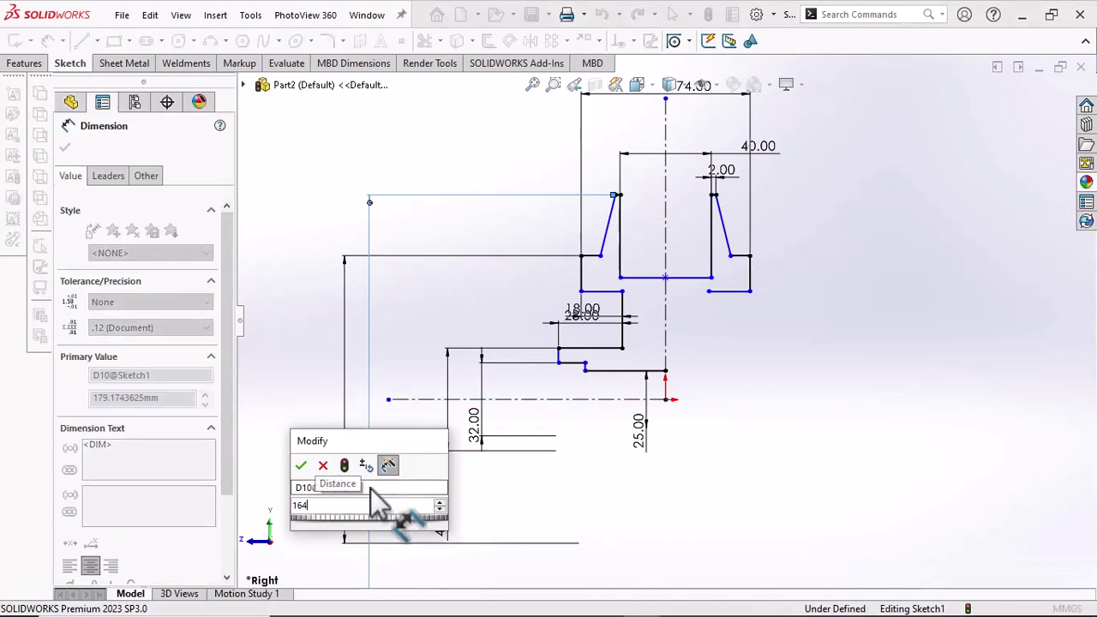
pyautogui.press('Return')
pyautogui.click(909, 325)
# Dimension the width of the left ledge, from its outer vertical line to the foot of the sloped side, as 10 mm
pyautogui.scroll(-2, 686, 291)
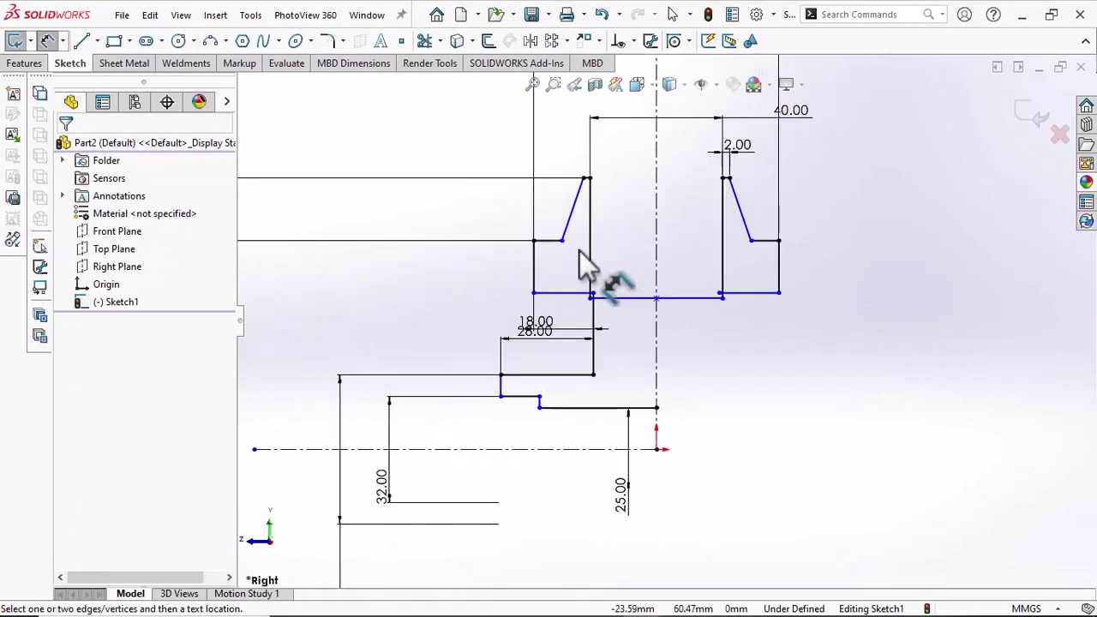
pyautogui.click(561, 240)
pyautogui.click(534, 261)
pyautogui.click(486, 146)
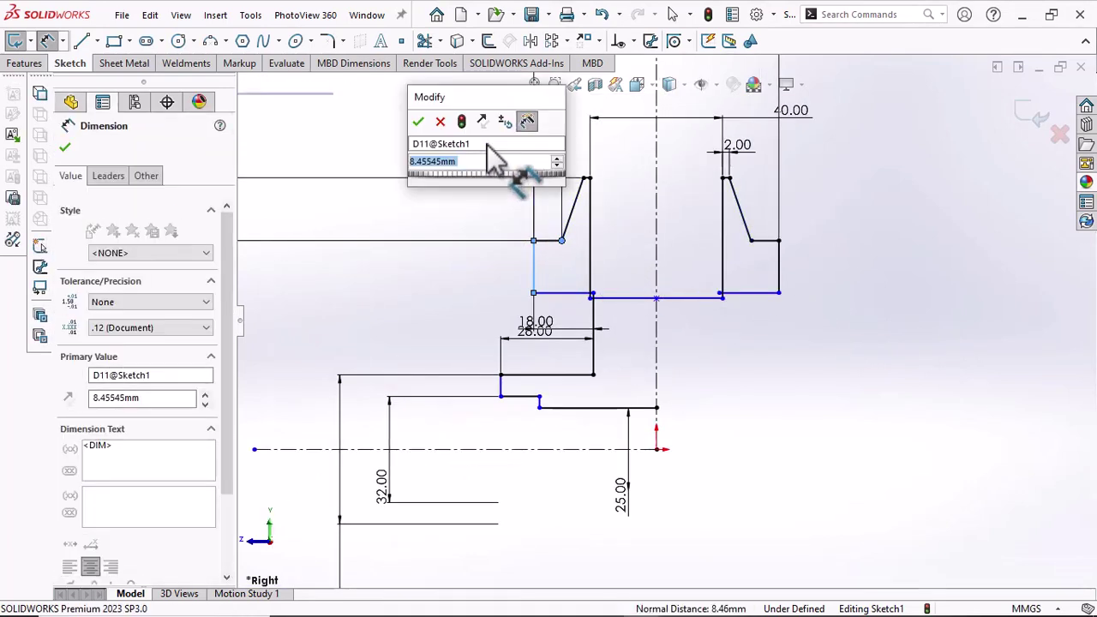
pyautogui.write('10')
pyautogui.press('Return')
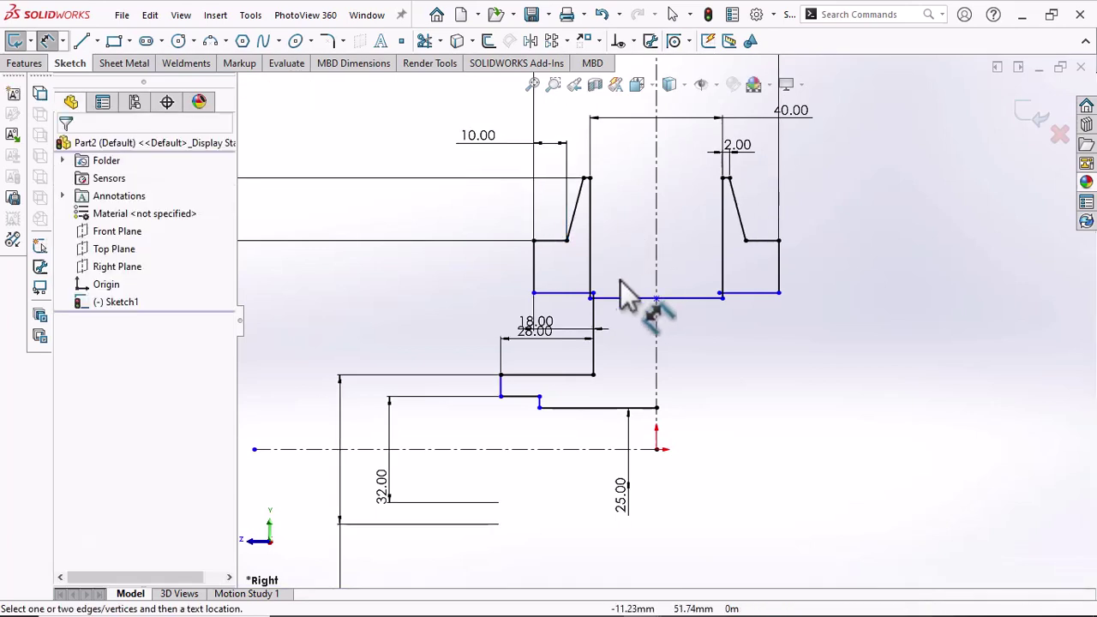
# Add a 122 mm diameter dimension between the left ledge's underside line and the horizontal centerline
pyautogui.click(562, 293)
pyautogui.click(551, 448)
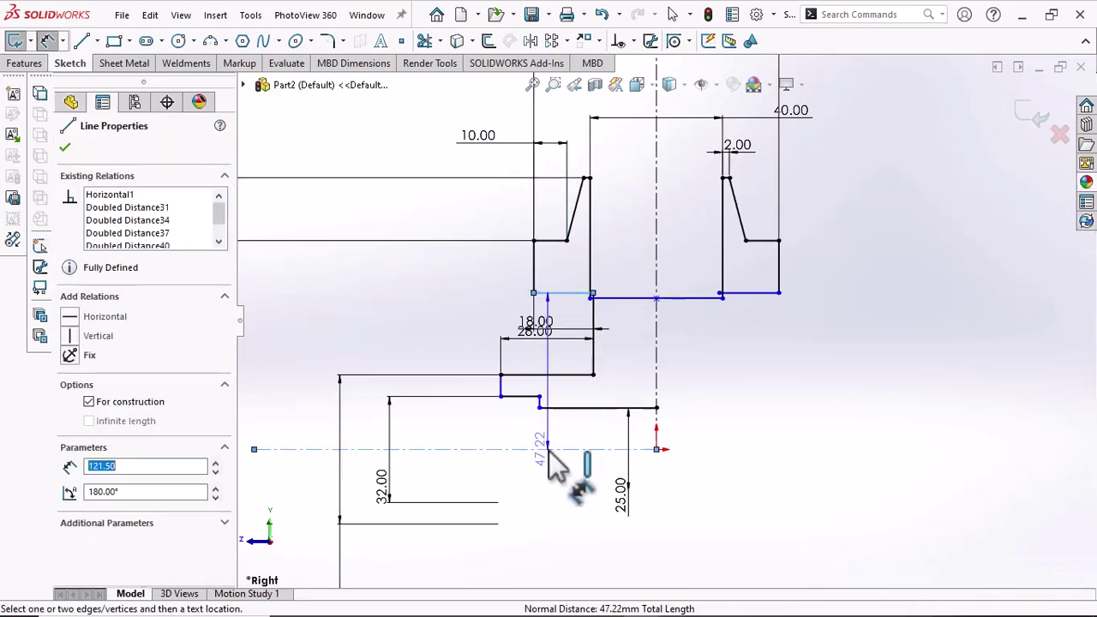
pyautogui.scroll(2, 514, 462)
pyautogui.click(395, 485)
pyautogui.click(399, 485)
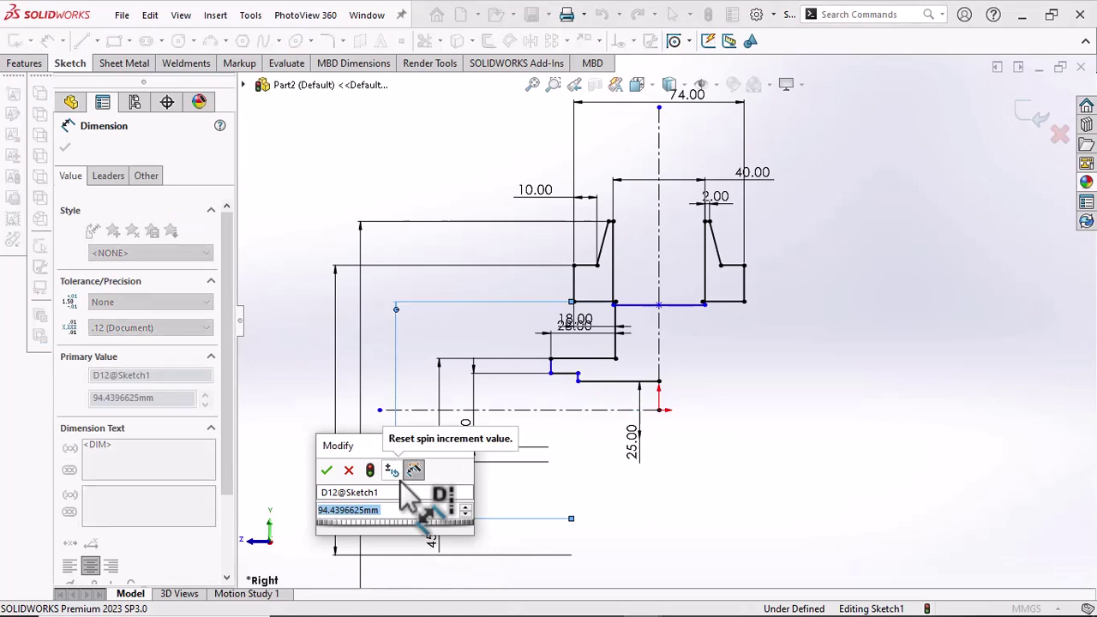
pyautogui.write('122')
pyautogui.press('Return')
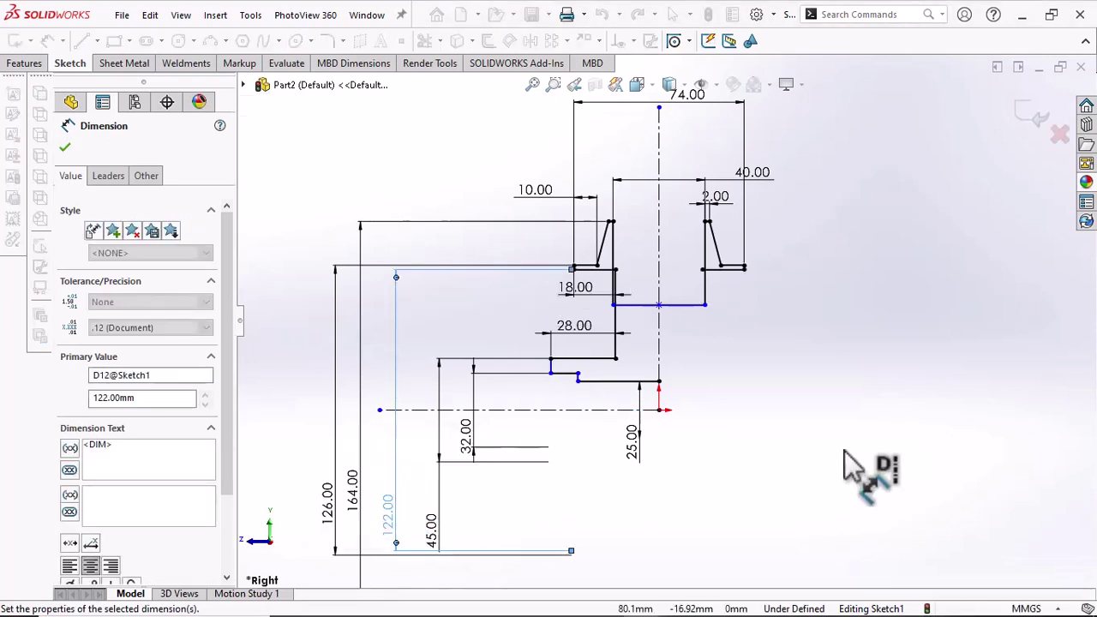
pyautogui.press('z')
# Leave the dimension tool and apply a Vertical relation to the short line at the hub's outer end
pyautogui.scroll(-3, 664, 443)
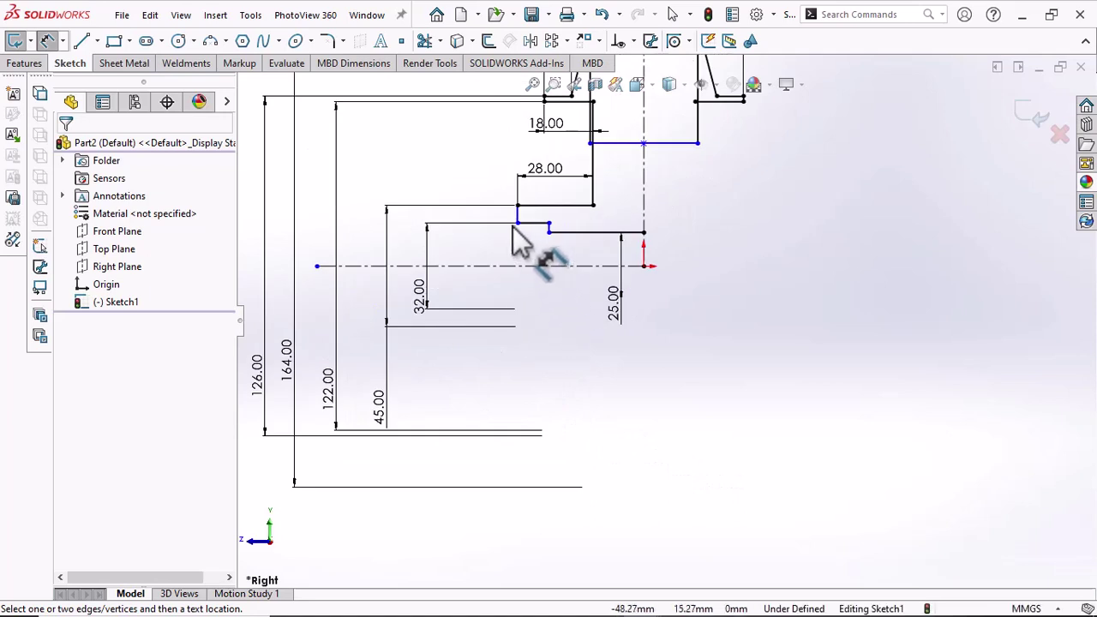
pyautogui.rightClick(538, 219)
pyautogui.click(557, 260)
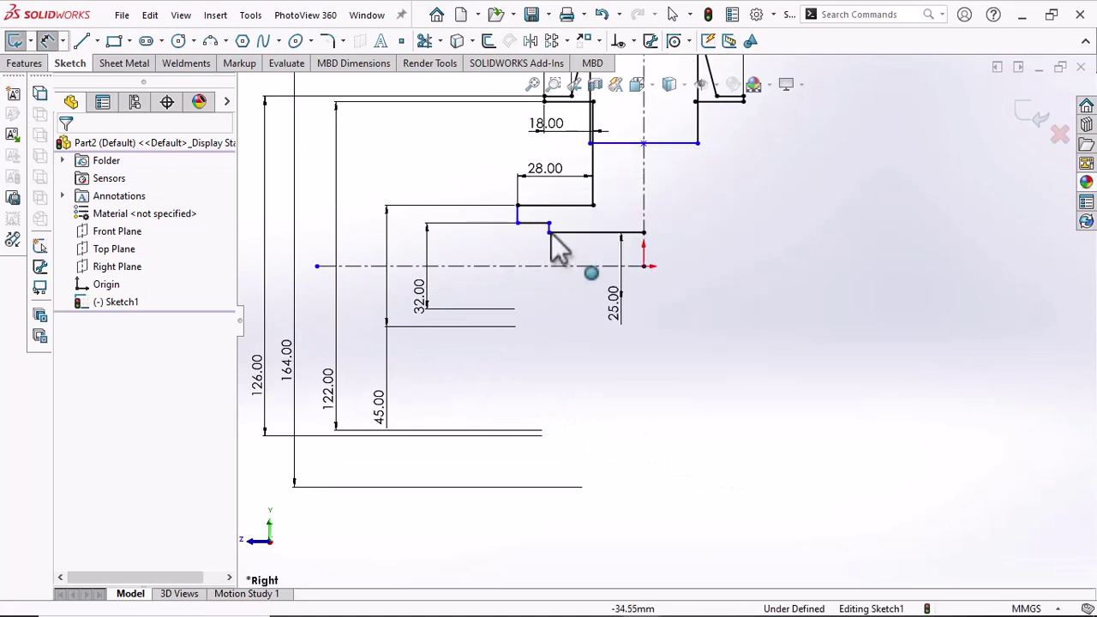
pyautogui.click(517, 214)
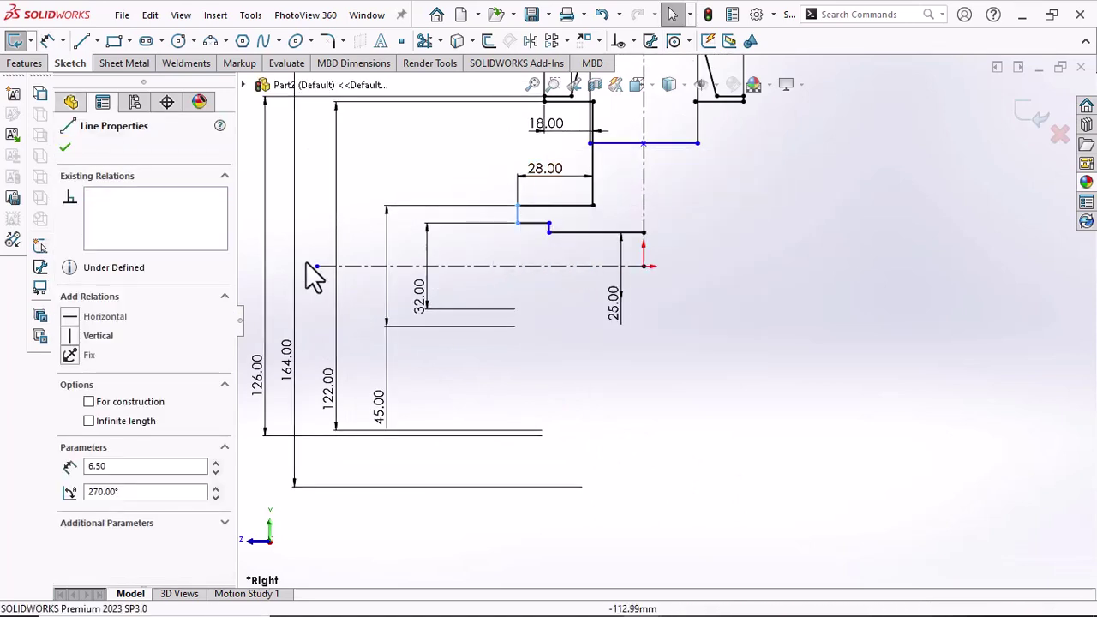
pyautogui.click(768, 348)
pyautogui.scroll(3, 736, 300)
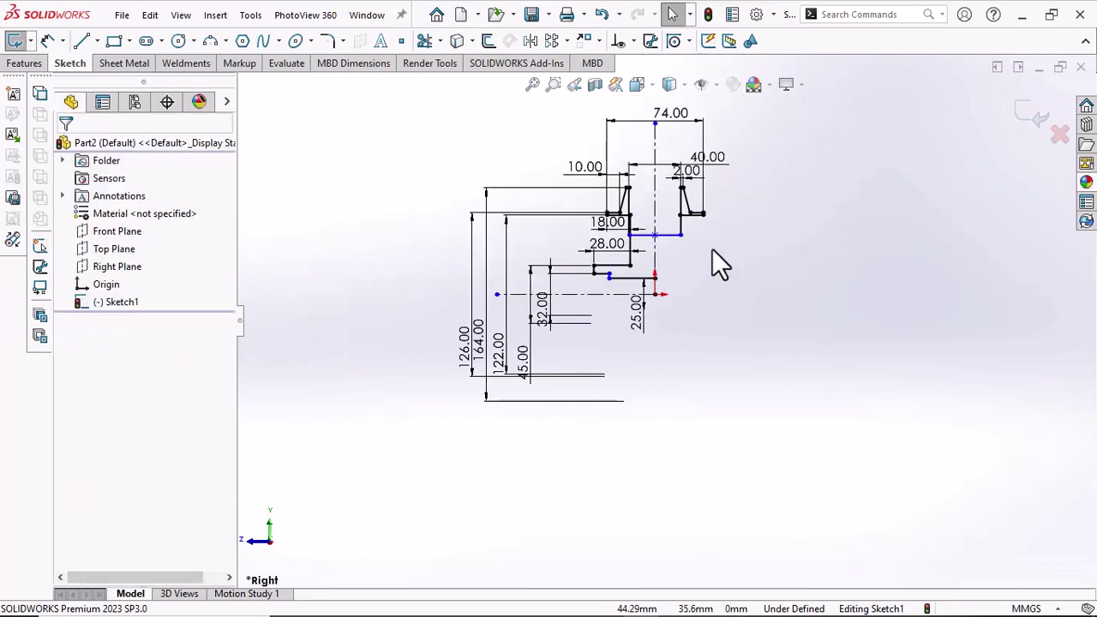
# Move the horizontal floor line between the two rims upward to about the level of the side ledges
pyautogui.scroll(-1, 685, 232)
pyautogui.scroll(-1, 652, 252)
pyautogui.scroll(-2, 652, 252)
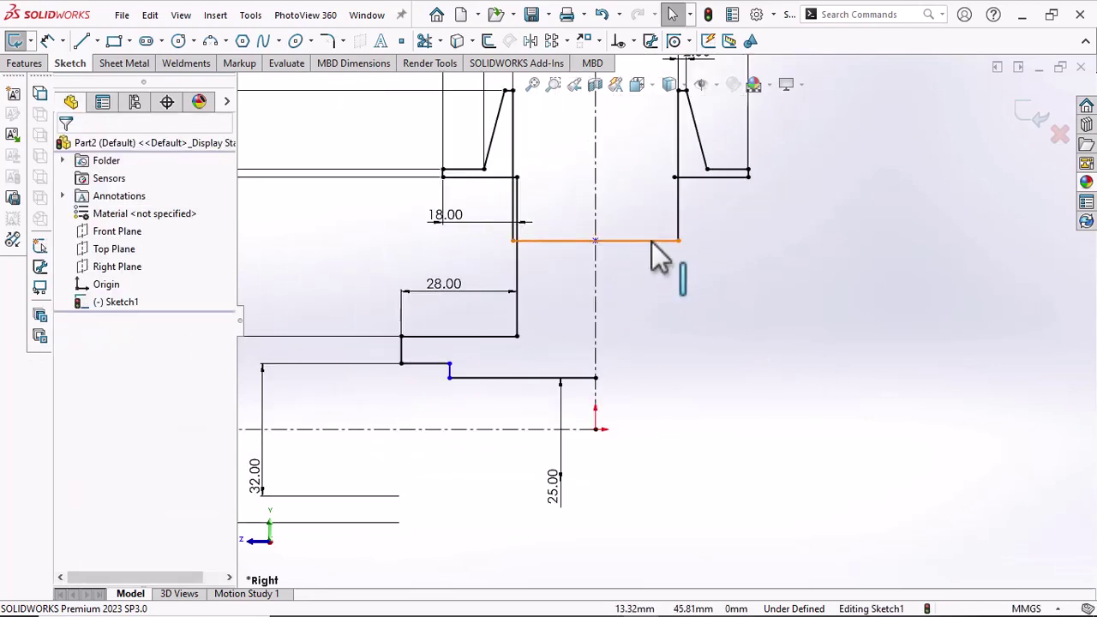
pyautogui.moveTo(652, 194)
pyautogui.mouseDown()
pyautogui.moveTo(648, 167)
pyautogui.moveTo(656, 175)
pyautogui.mouseUp()
# Add a 130 mm diameter dimension between the floor line joining the rims and the horizontal centerline
pyautogui.click(48, 41)
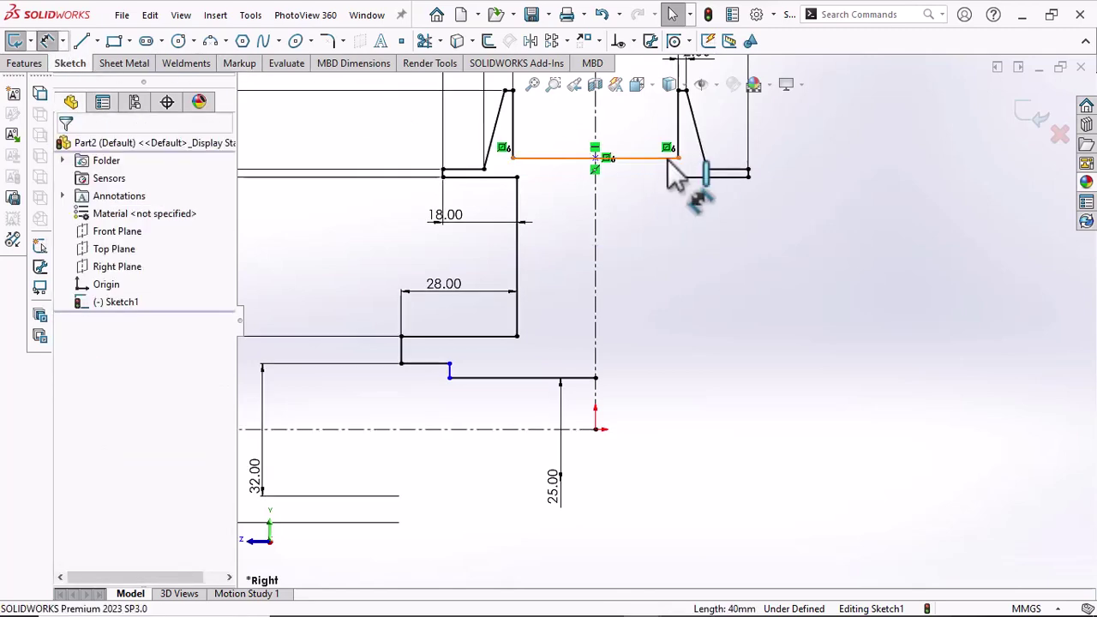
pyautogui.click(639, 157)
pyautogui.click(589, 428)
pyautogui.scroll(3, 558, 445)
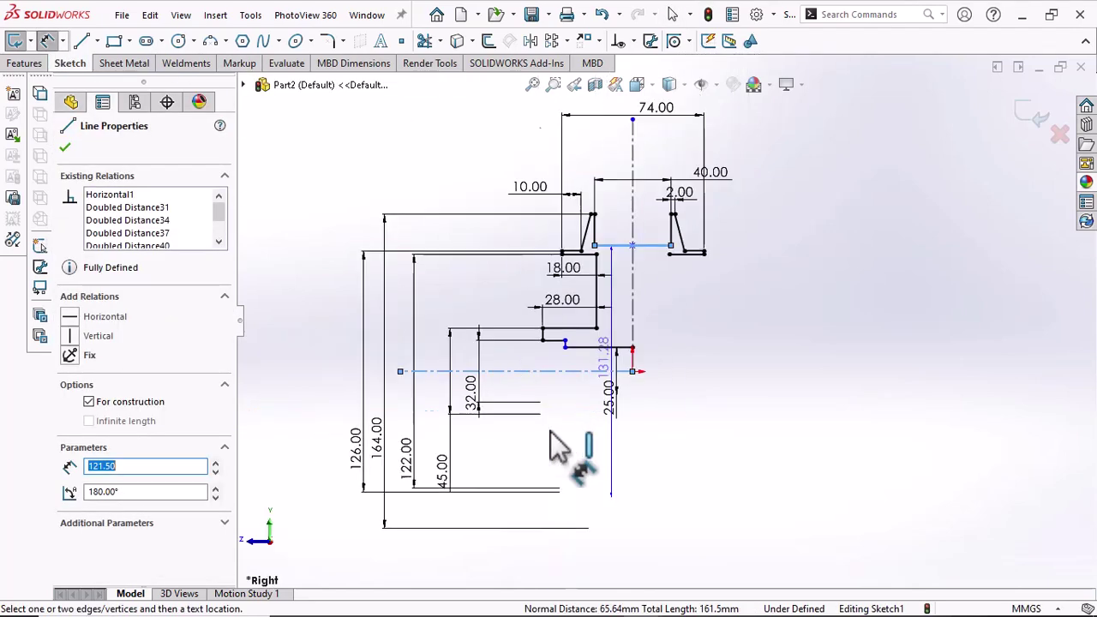
pyautogui.scroll(-5, 434, 438)
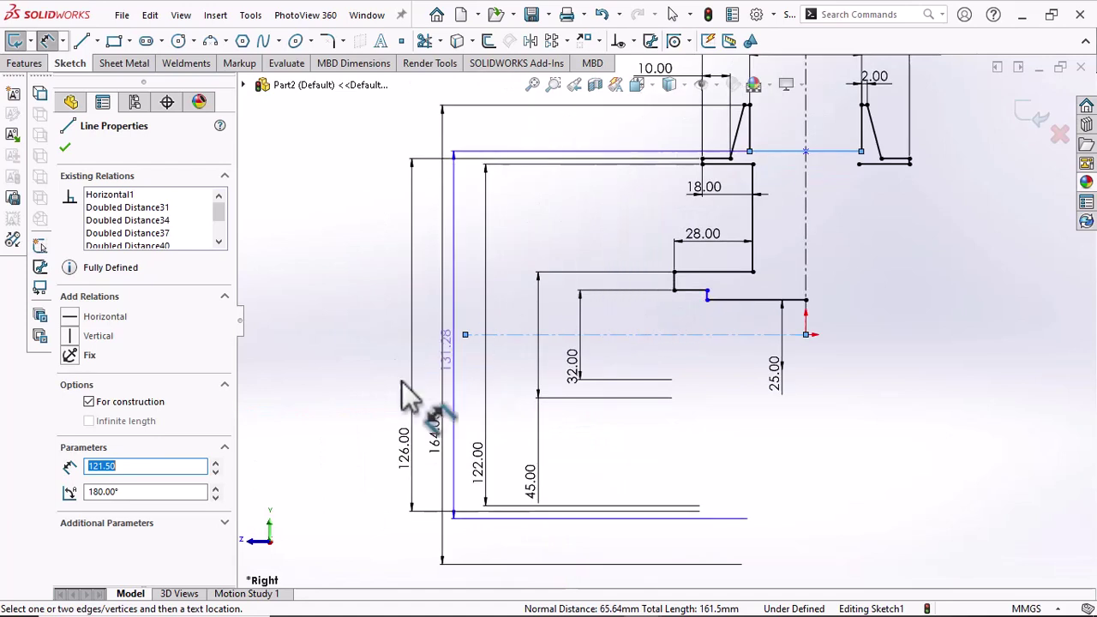
pyautogui.click(437, 463)
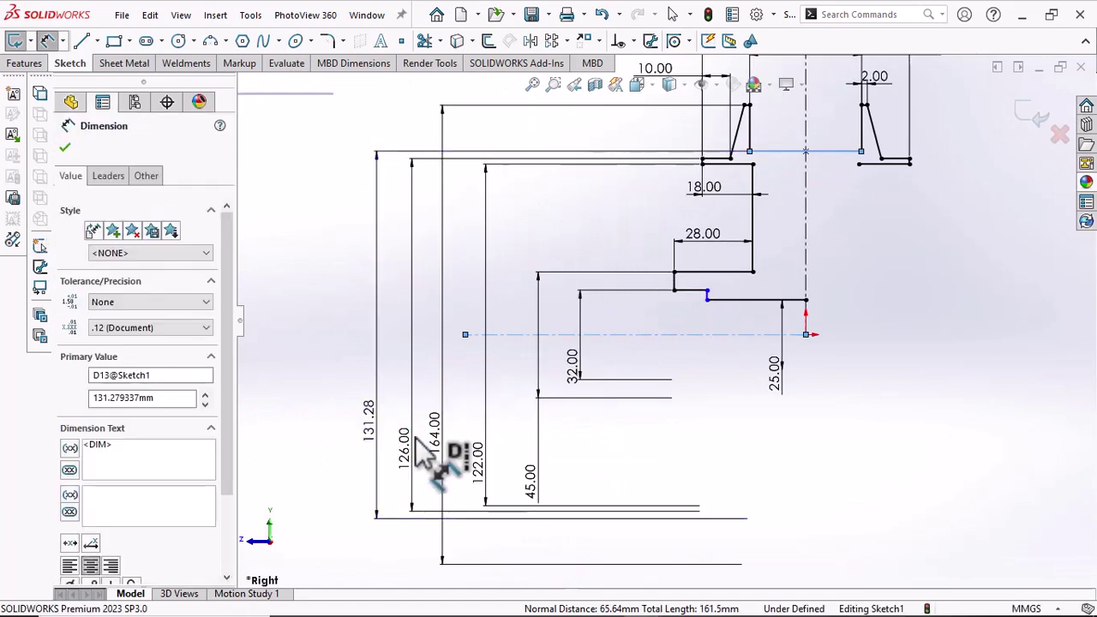
pyautogui.write('130')
pyautogui.press('Return')
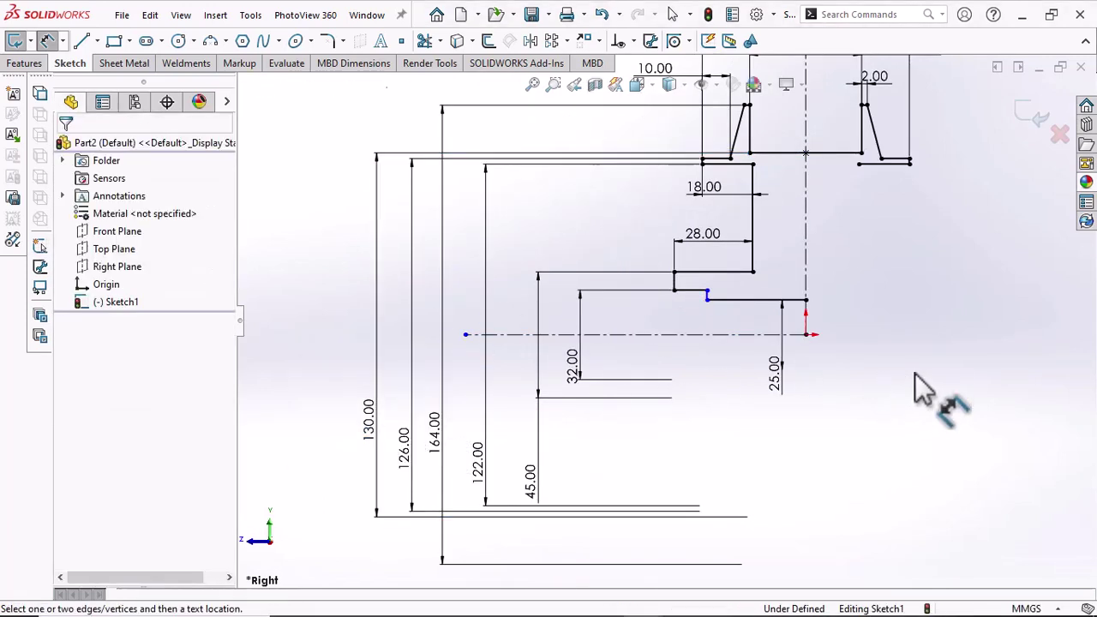
# Sketch connected lines right of the vertical centerline: 38.5 mm down from the right ledge's underside level, outward to the right, and 10 mm down
pyautogui.scroll(3, 910, 257)
pyautogui.scroll(-3, 901, 246)
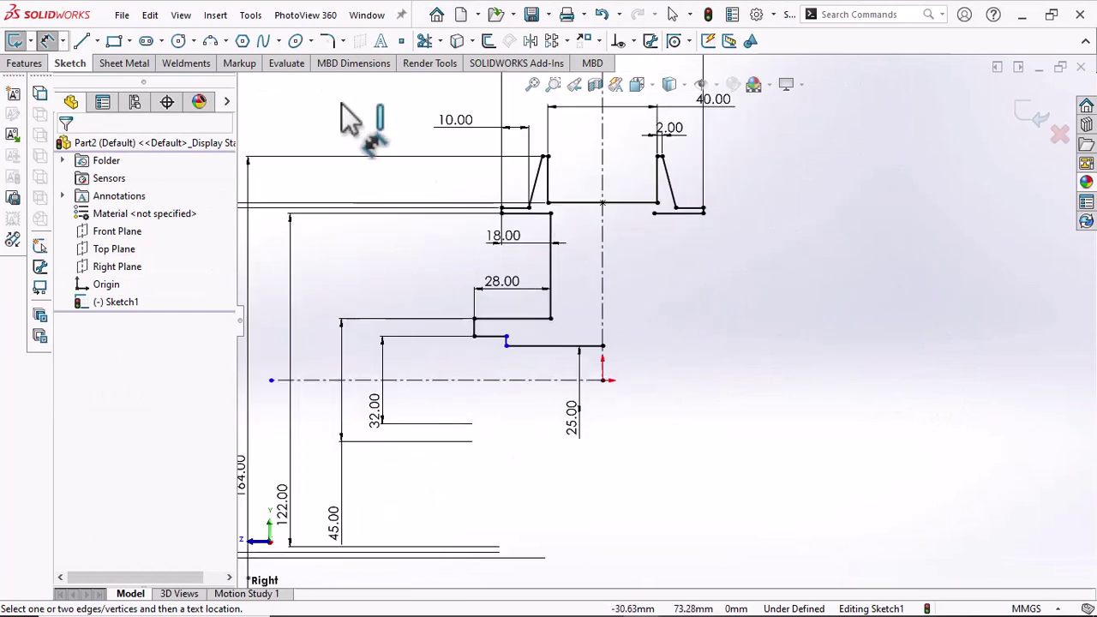
pyautogui.press('l')
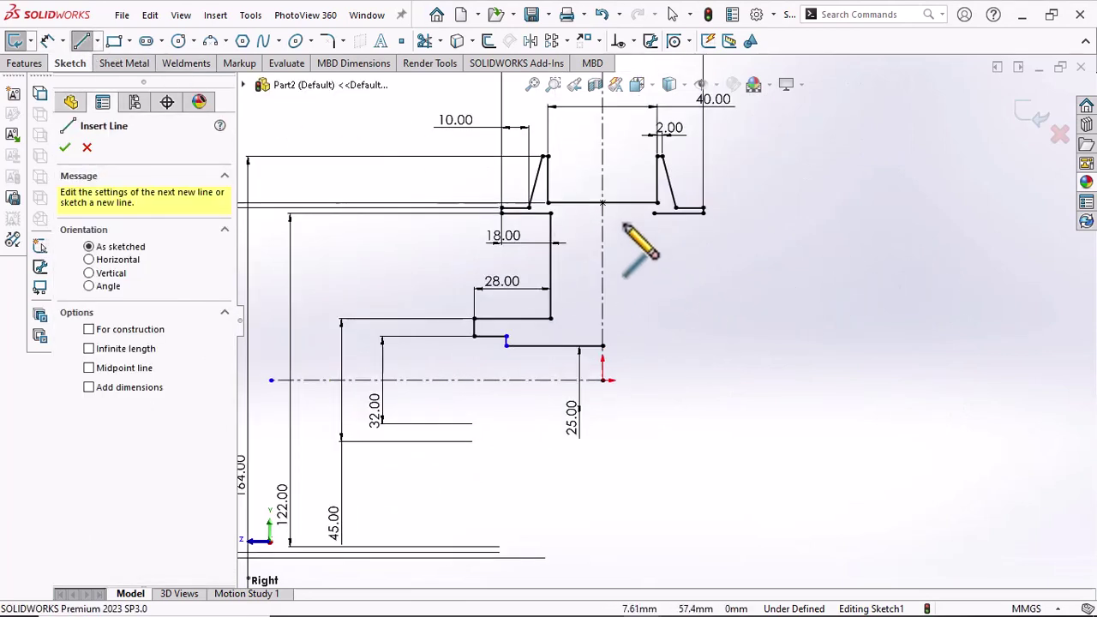
pyautogui.click(626, 215)
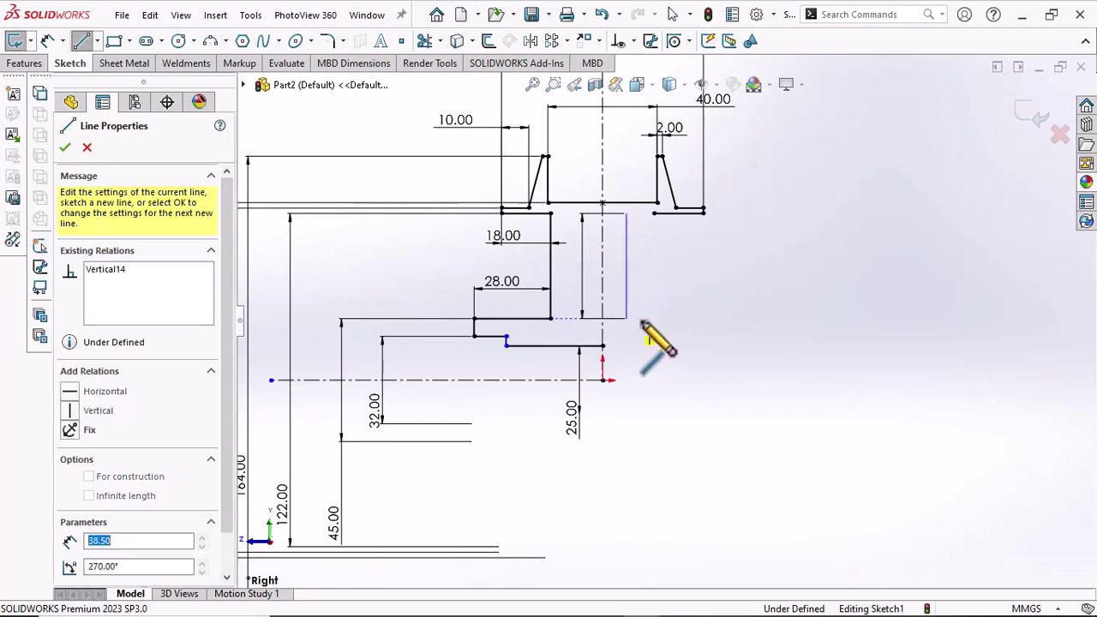
pyautogui.click(626, 319)
pyautogui.click(735, 319)
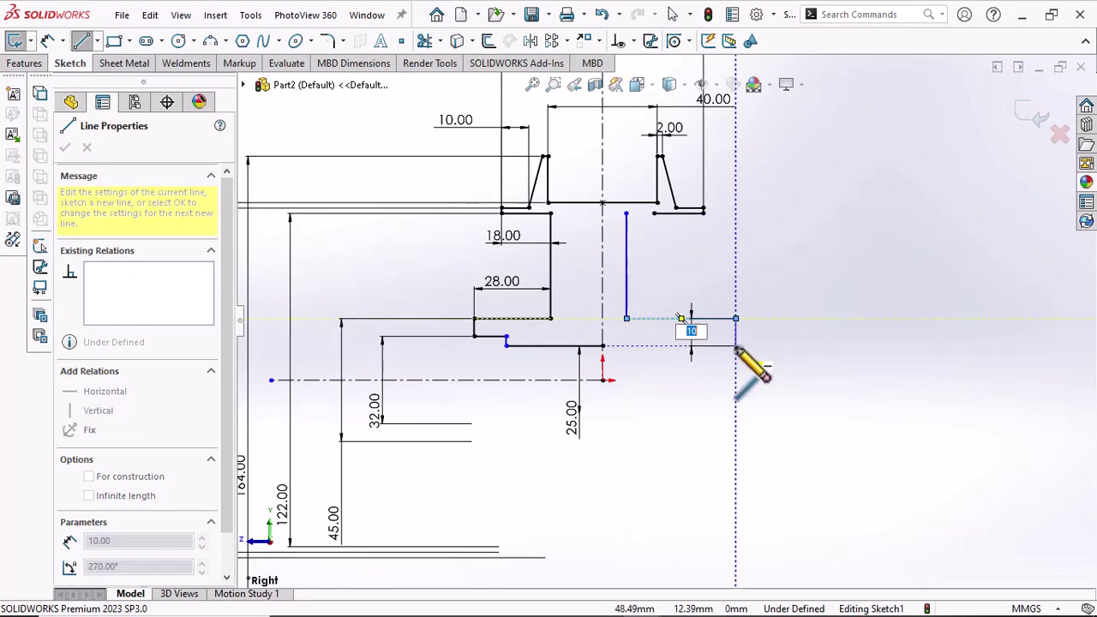
pyautogui.click(735, 346)
pyautogui.doubleClick(775, 320)
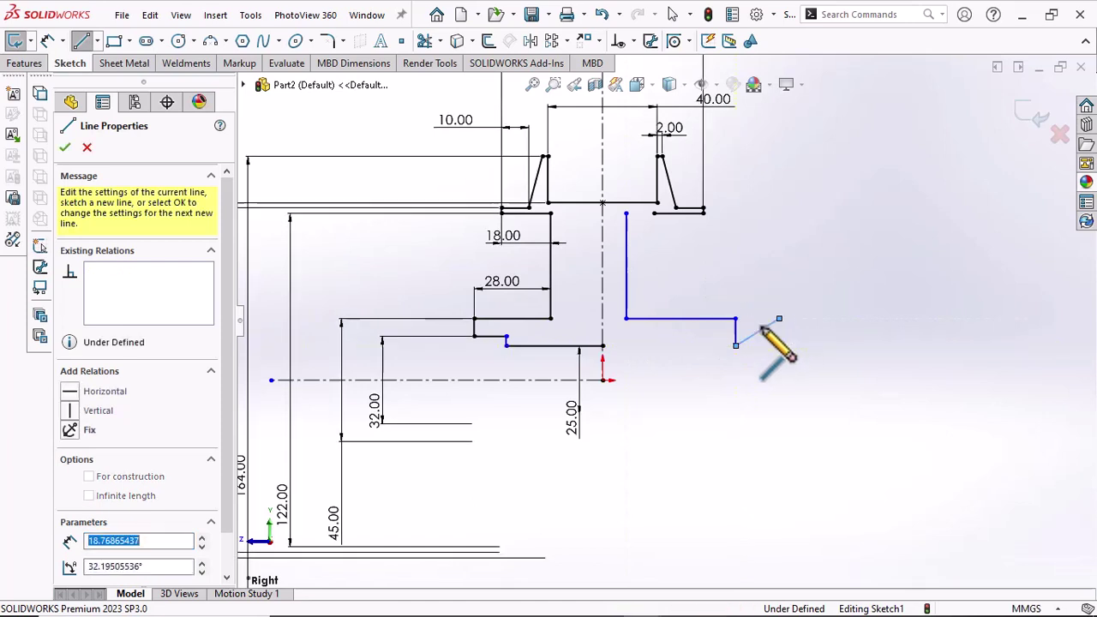
# Sketch a horizontal step inward from the new right end line with a 3.5 mm vertical drop, and trim the end line's excess
pyautogui.scroll(-2, 735, 338)
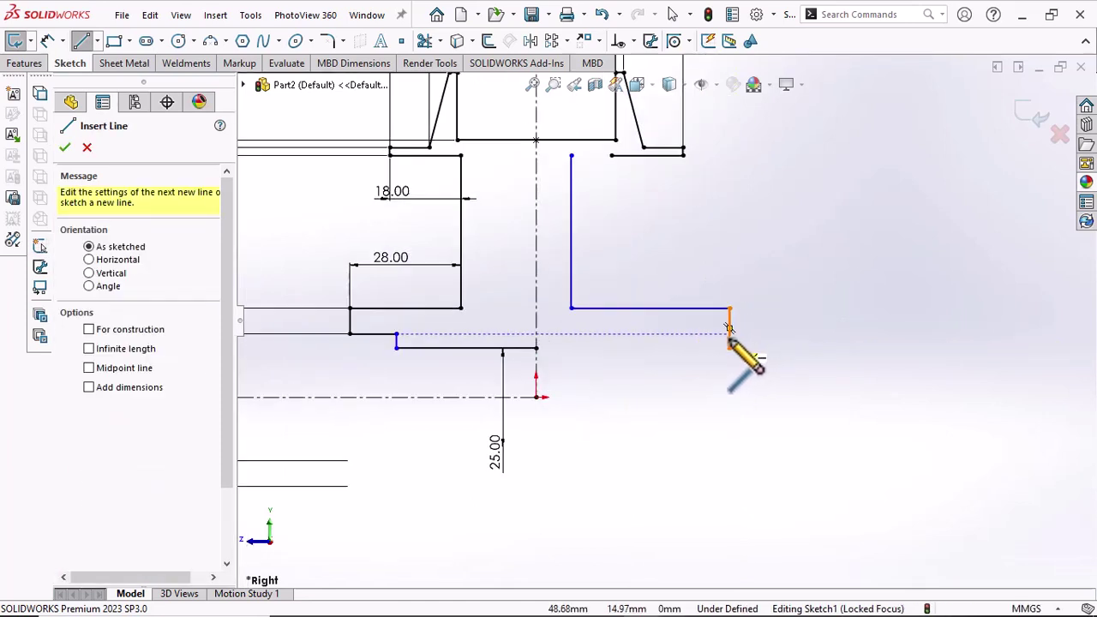
pyautogui.click(729, 328)
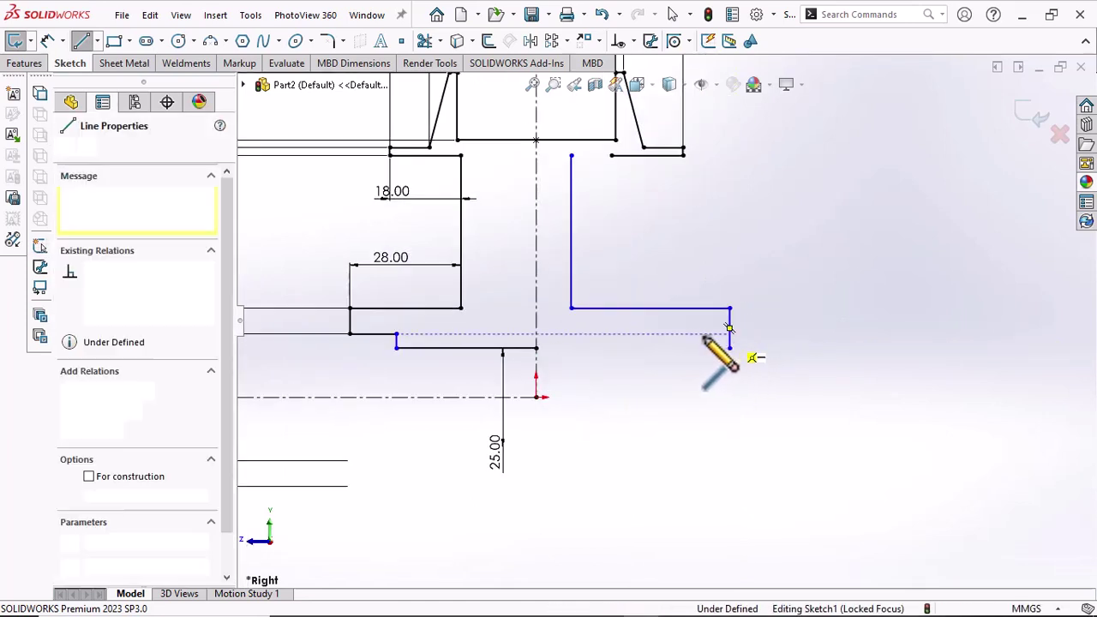
pyautogui.click(660, 334)
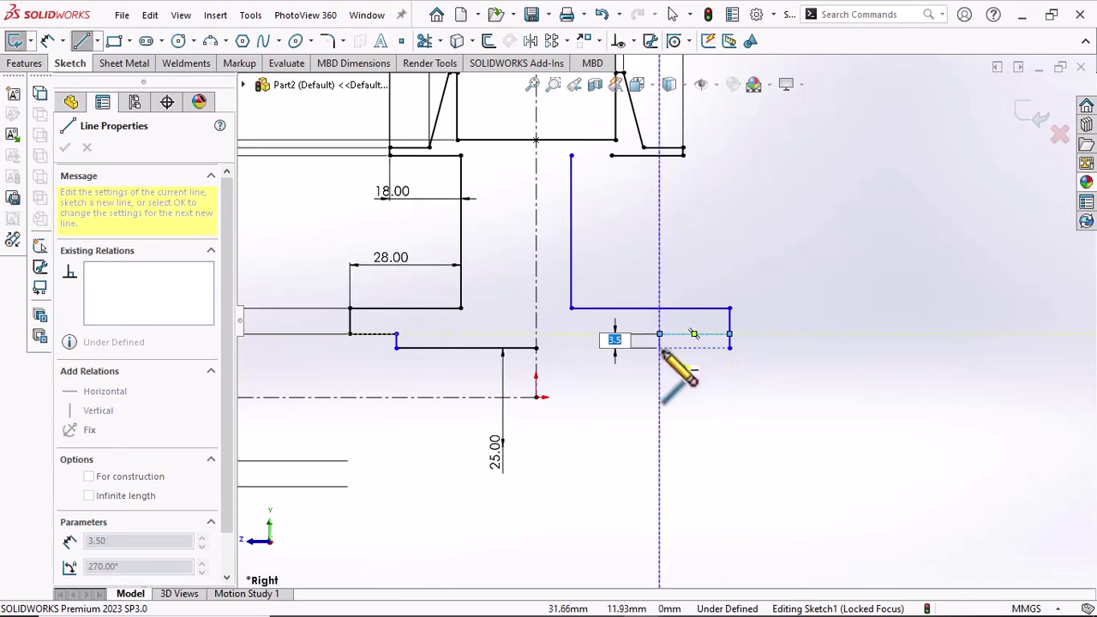
pyautogui.click(660, 347)
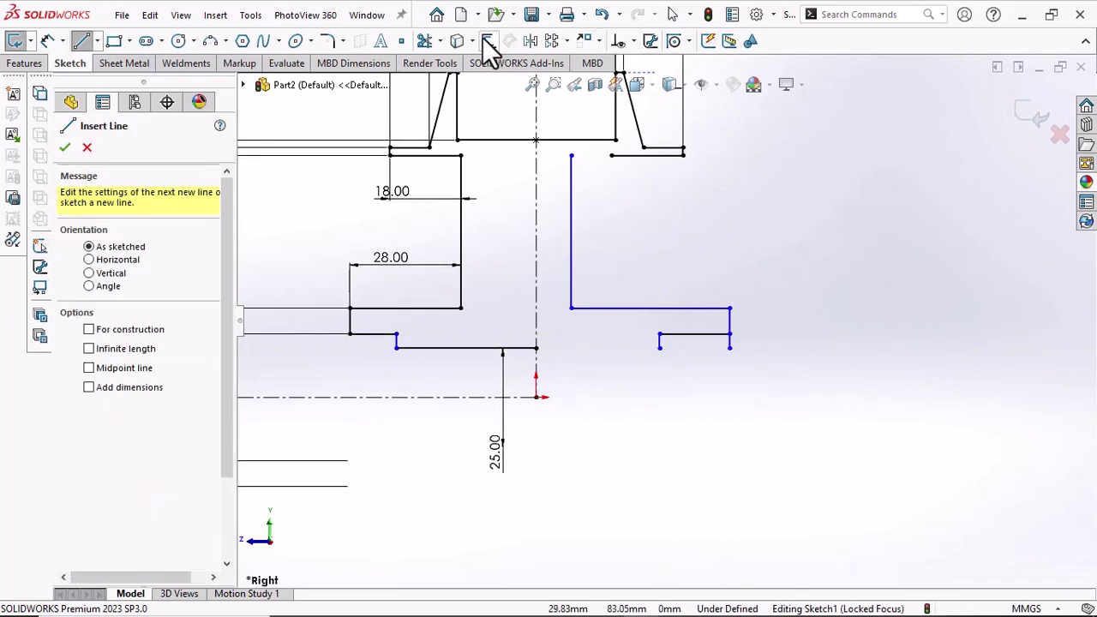
pyautogui.click(425, 40)
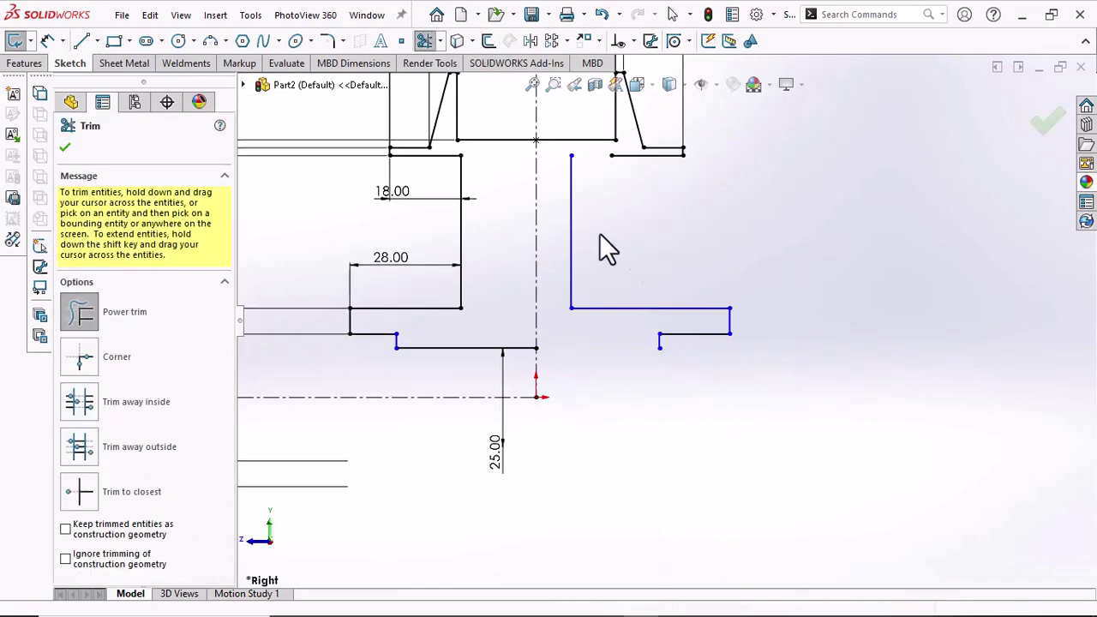
# Extend the right ledge's underside to the new web line and the hub's lowest horizontal line to the right-hand step
pyautogui.click(442, 42)
pyautogui.click(453, 81)
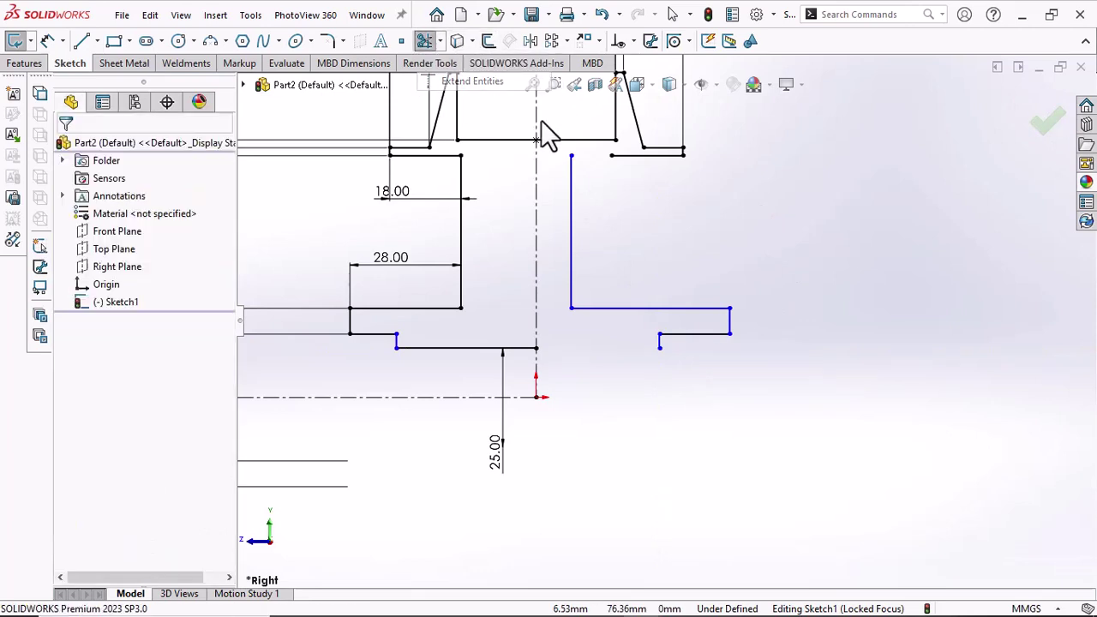
pyautogui.click(621, 159)
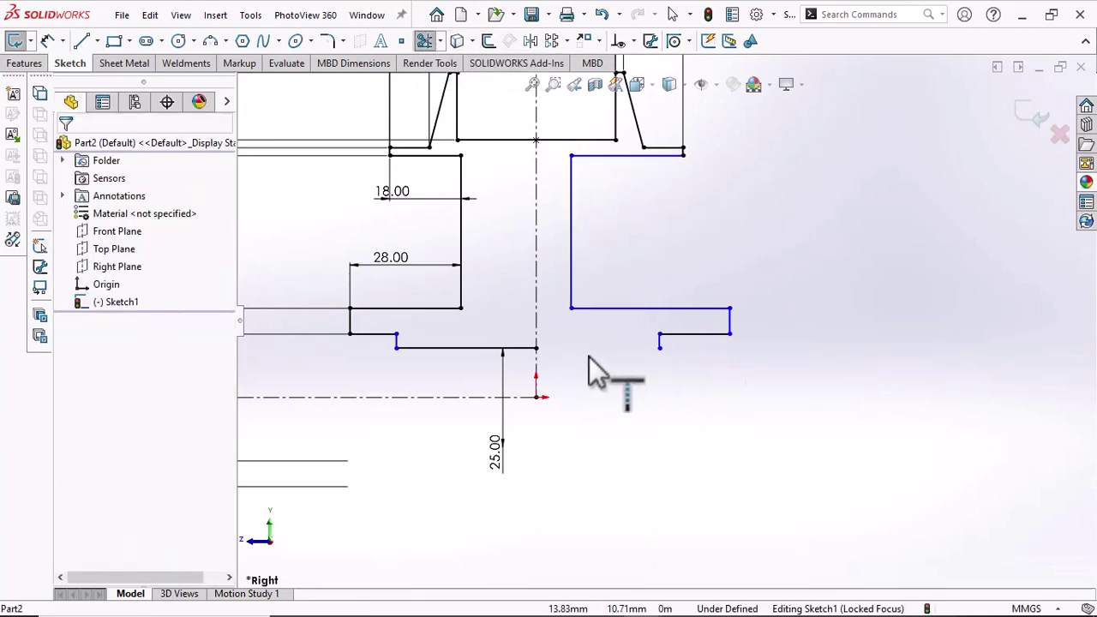
pyautogui.click(514, 348)
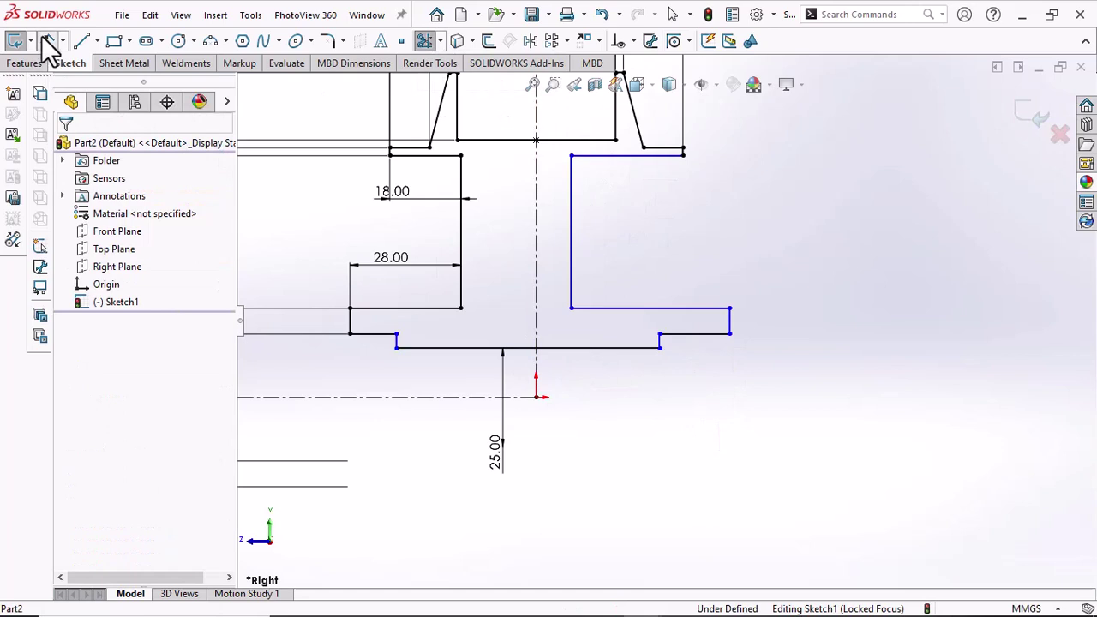
# Dimension the distance from the new web line to the right ledge's lower outer corner as 54 mm
pyautogui.click(581, 203)
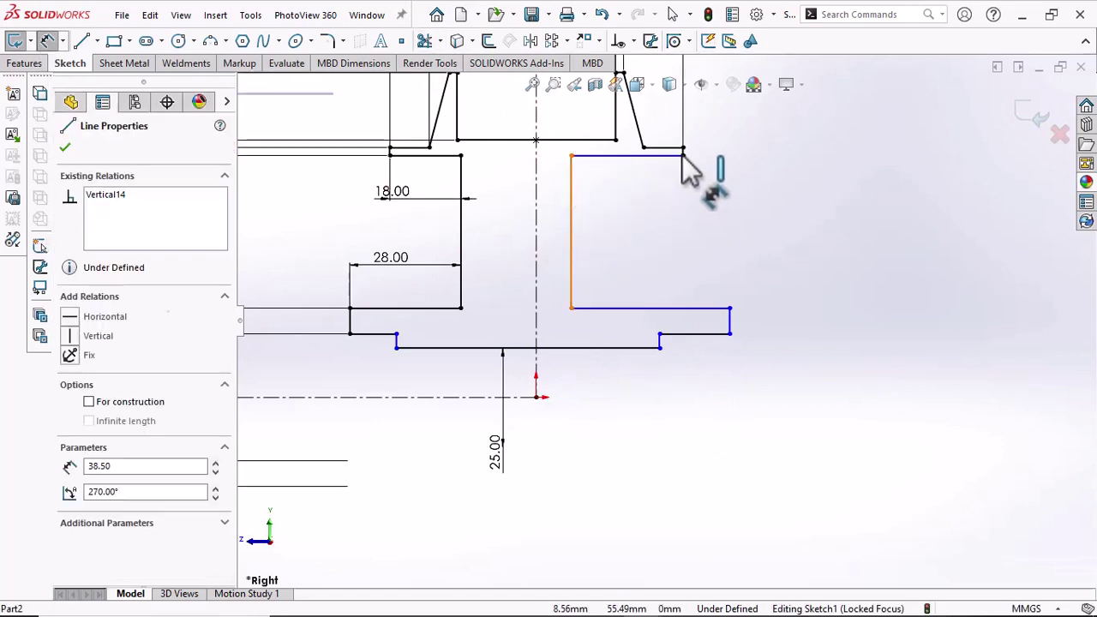
pyautogui.click(683, 155)
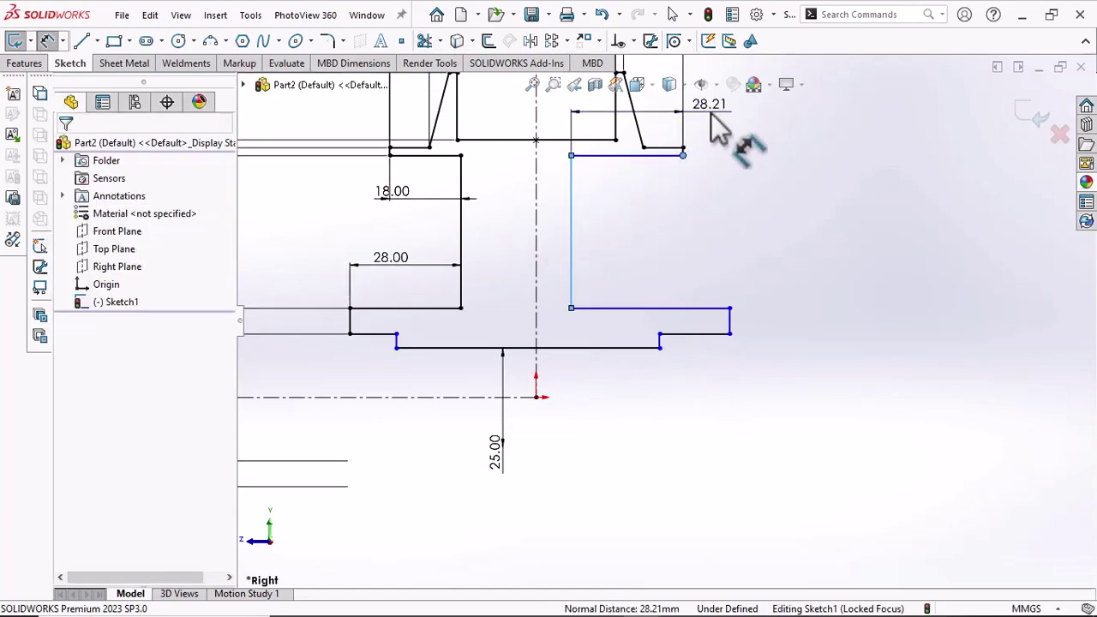
pyautogui.click(711, 118)
pyautogui.press('Return')
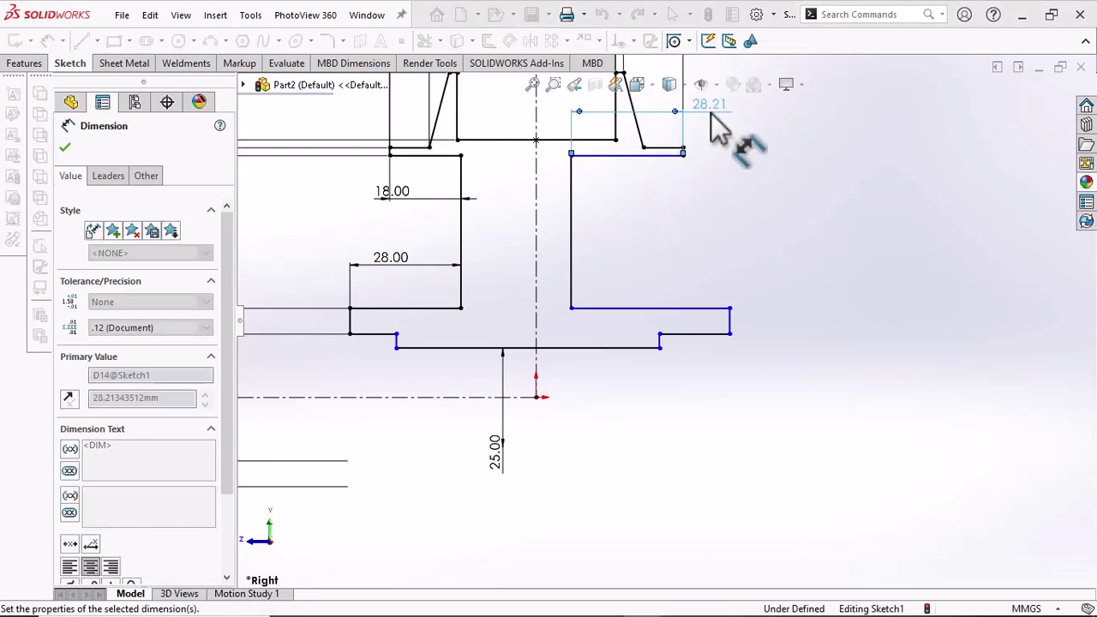
pyautogui.click(789, 221)
# Add a driven diameter dimension between the right ledge's underside line and the horizontal centerline, and leave the dimension tool
pyautogui.scroll(1, 514, 233)
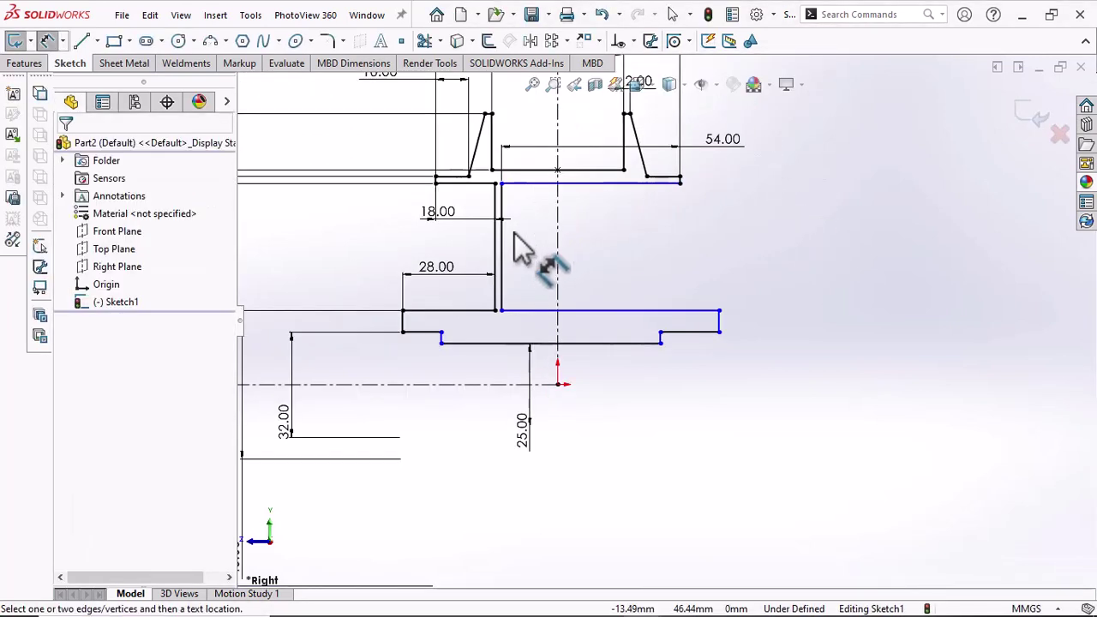
pyautogui.scroll(2, 668, 215)
pyautogui.scroll(-2, 656, 274)
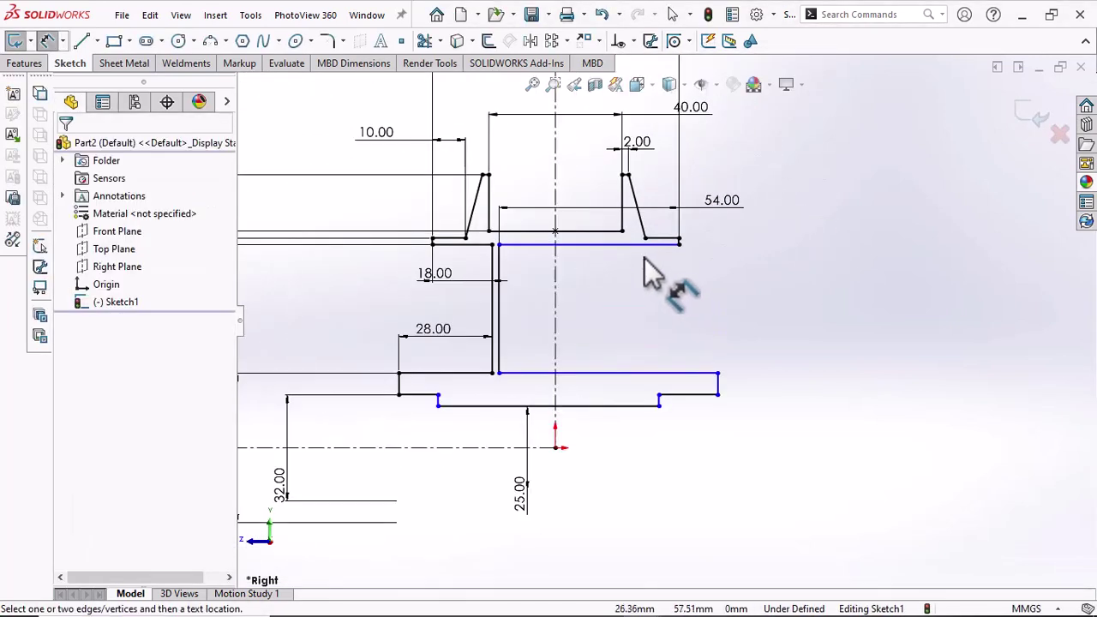
pyautogui.click(649, 247)
pyautogui.click(543, 446)
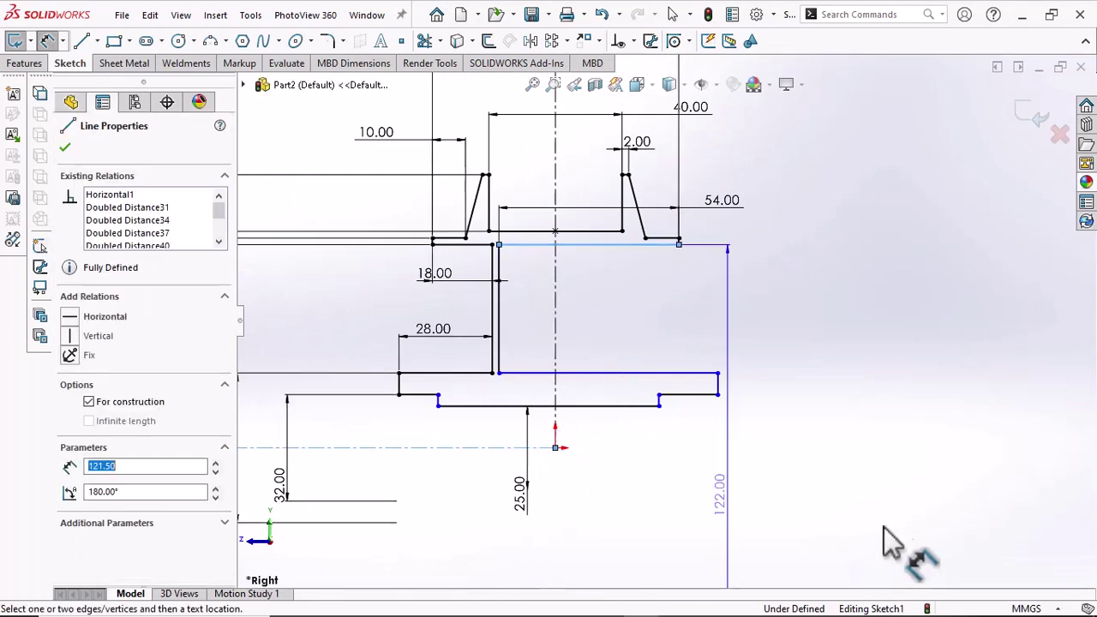
pyautogui.click(887, 519)
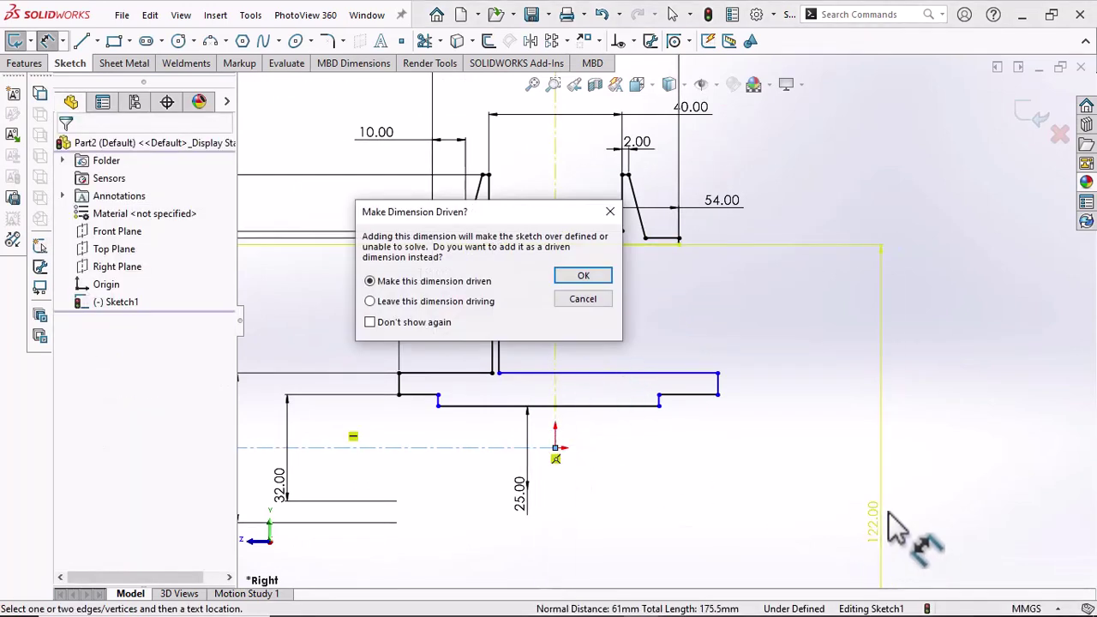
pyautogui.press('Return')
pyautogui.click(880, 351)
pyautogui.press('Escape')
pyautogui.rightClick(754, 334)
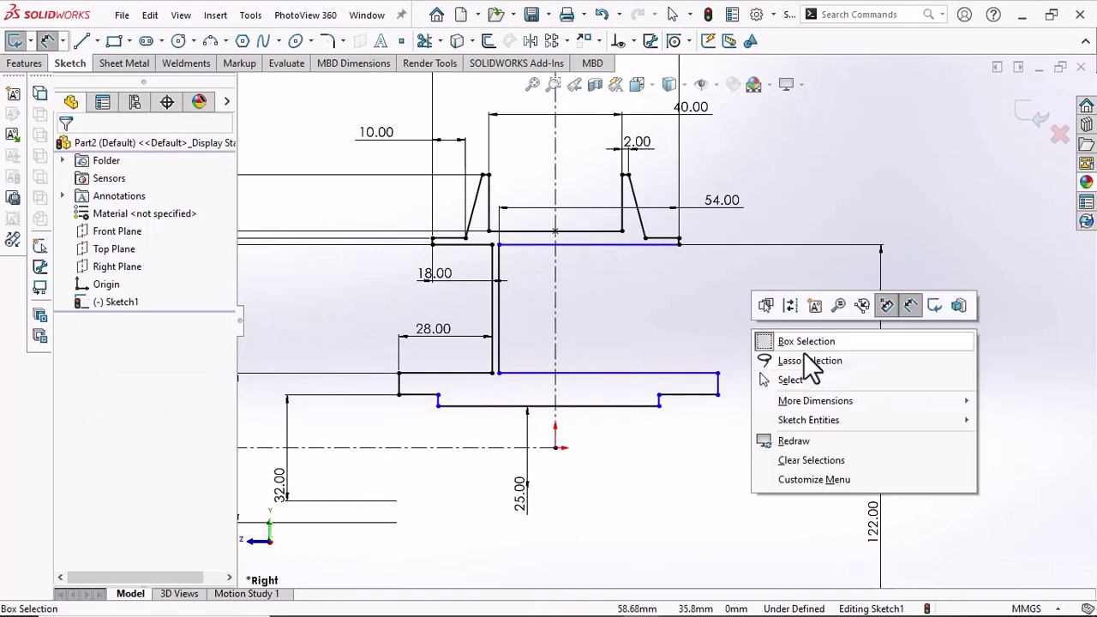
pyautogui.click(791, 380)
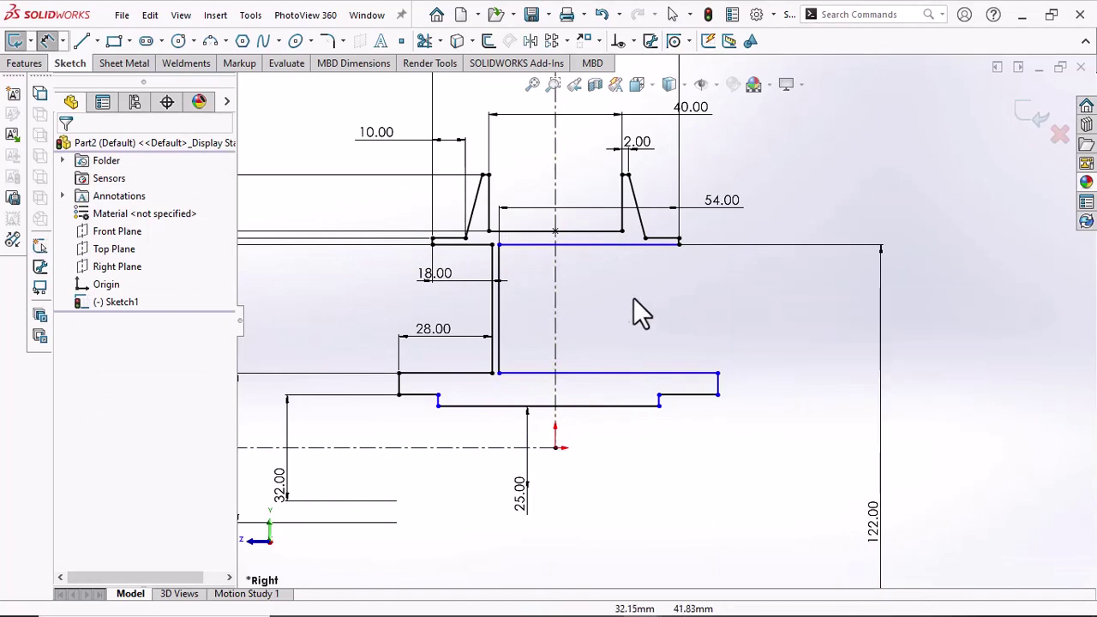
# Apply a Horizontal relation to the right ledge's underside line
pyautogui.click(634, 246)
pyautogui.click(652, 174)
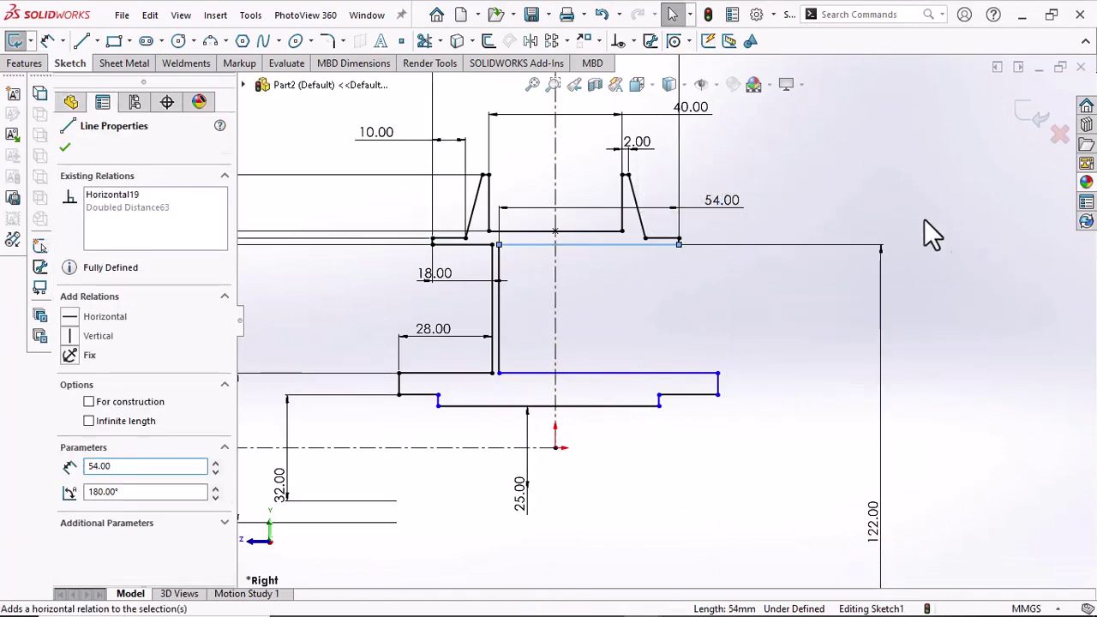
pyautogui.click(921, 220)
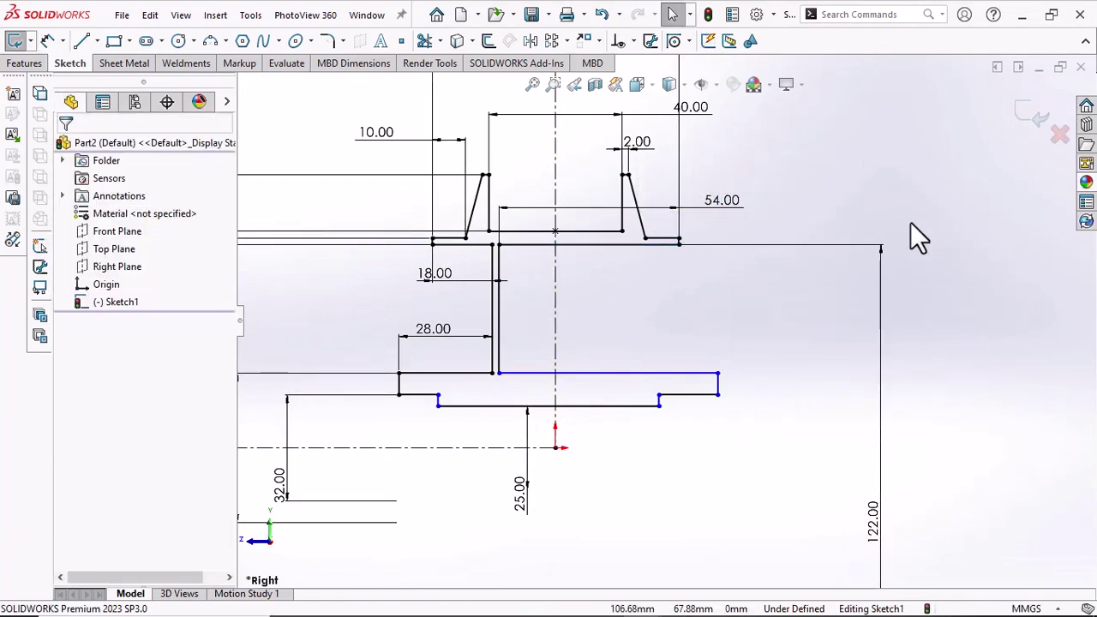
# Add a 46 mm diameter dimension between the right hub's upper line and the horizontal centerline
pyautogui.click(48, 40)
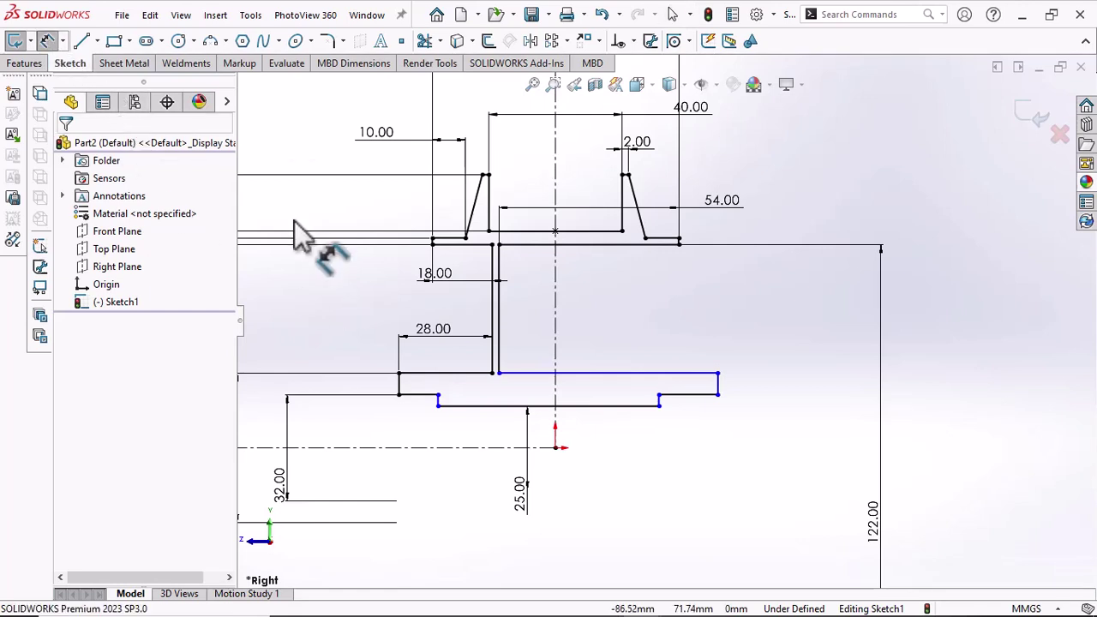
pyautogui.click(688, 372)
pyautogui.click(538, 449)
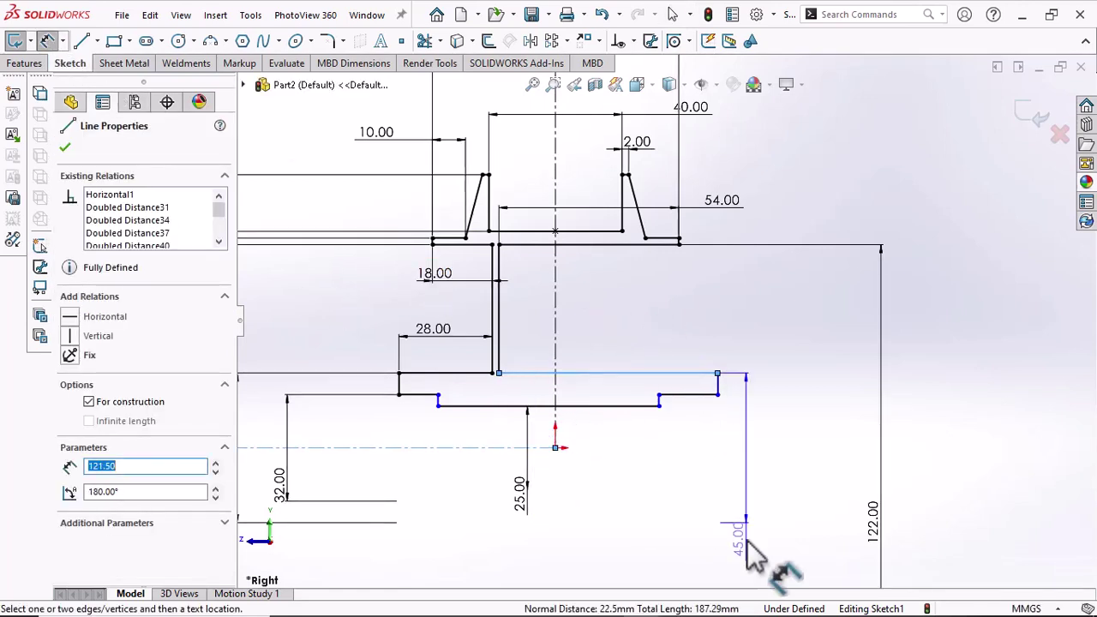
pyautogui.click(747, 540)
pyautogui.click(746, 546)
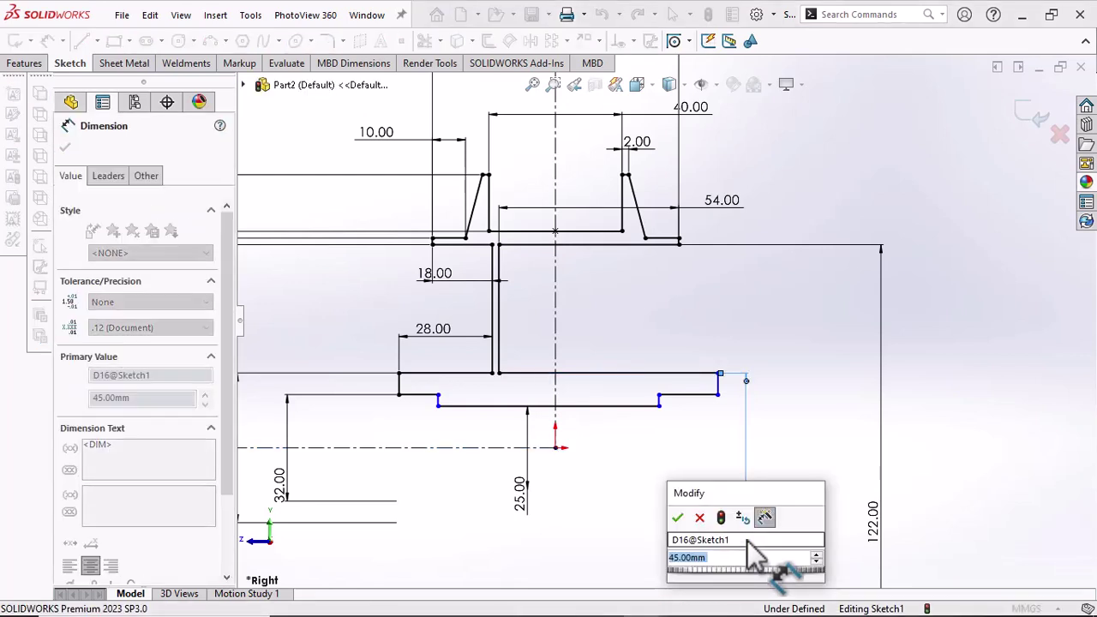
pyautogui.write('46')
pyautogui.press('Return')
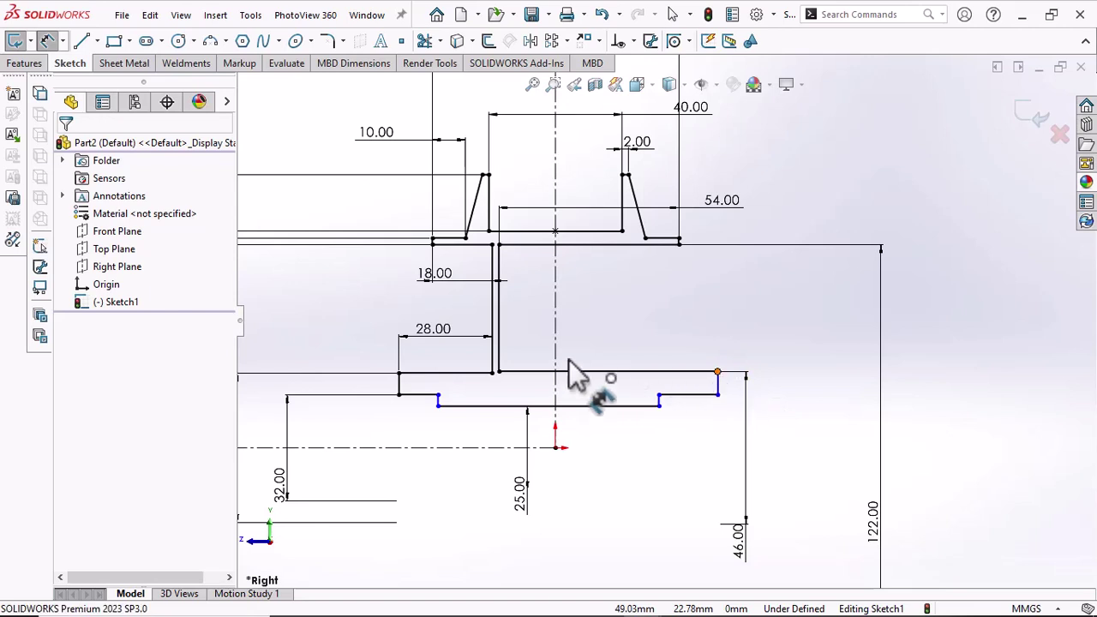
# Dimension the distance from the right web line to the right hub's upper outer corner as 50 mm
pyautogui.click(499, 351)
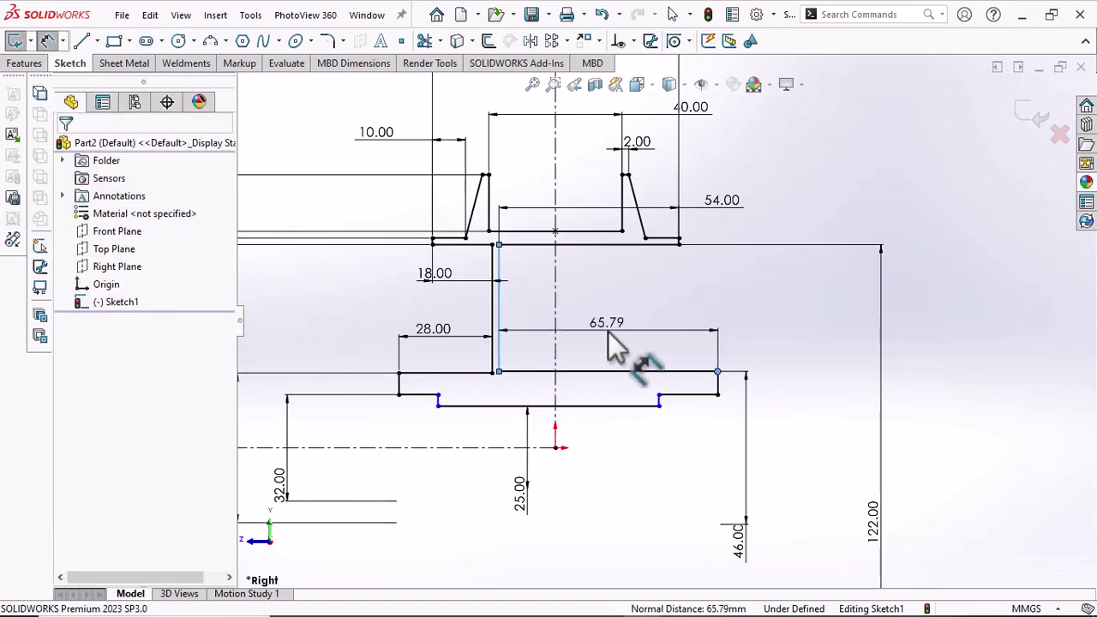
pyautogui.click(610, 339)
pyautogui.write('50')
pyautogui.press('Return')
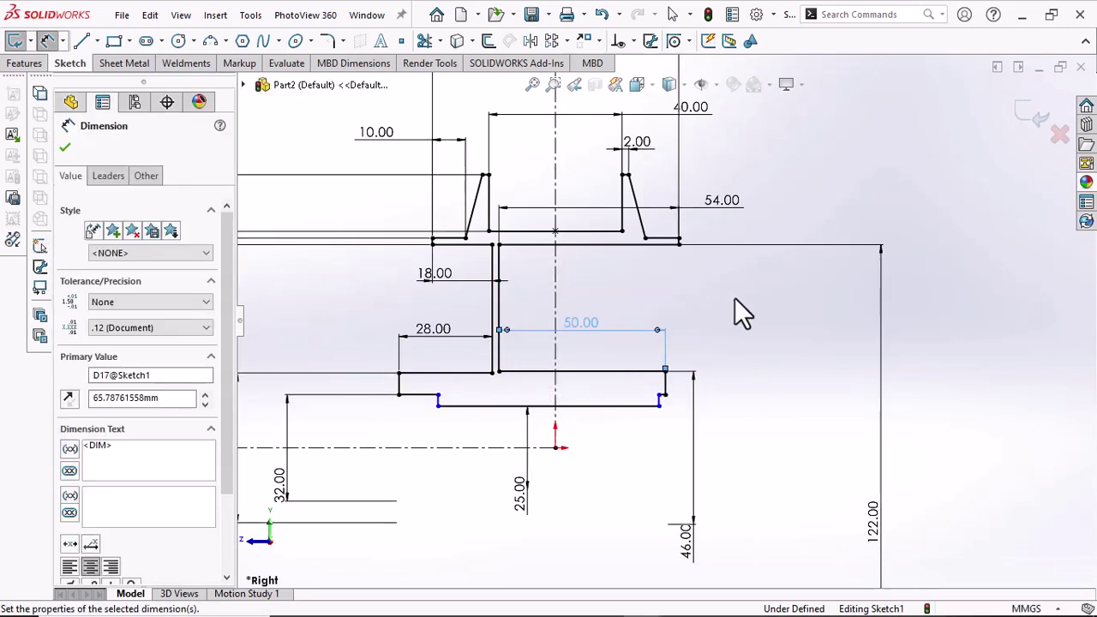
pyautogui.click(734, 297)
pyautogui.scroll(-3, 650, 470)
pyautogui.scroll(3, 669, 319)
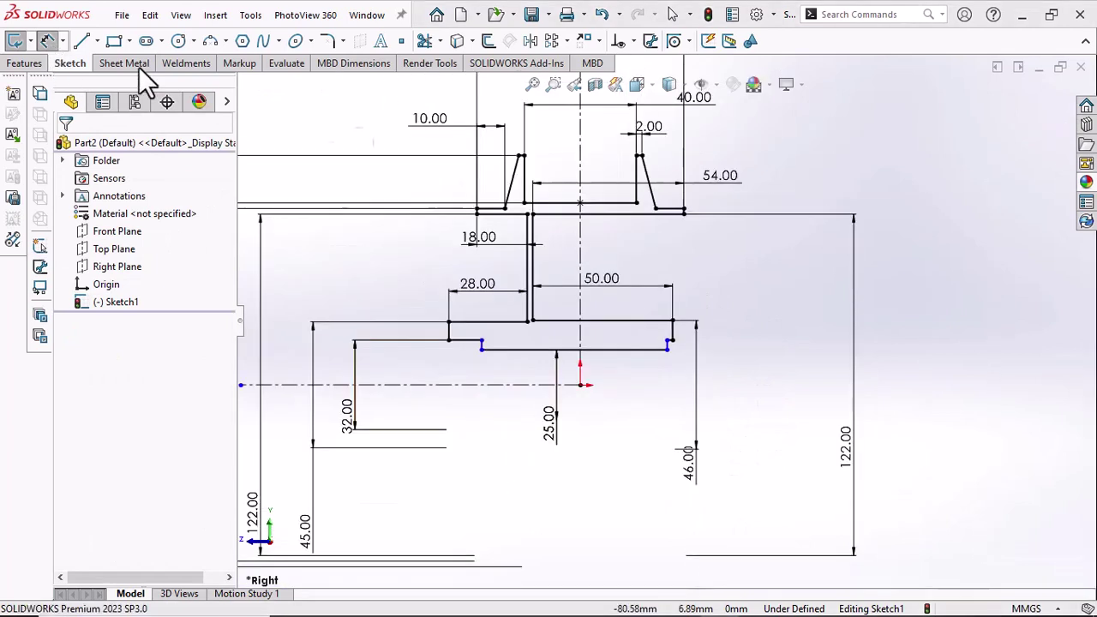
# Dimension the horizontal distance between the right hub's end line and the adjacent bore step as 10 mm
pyautogui.click(669, 332)
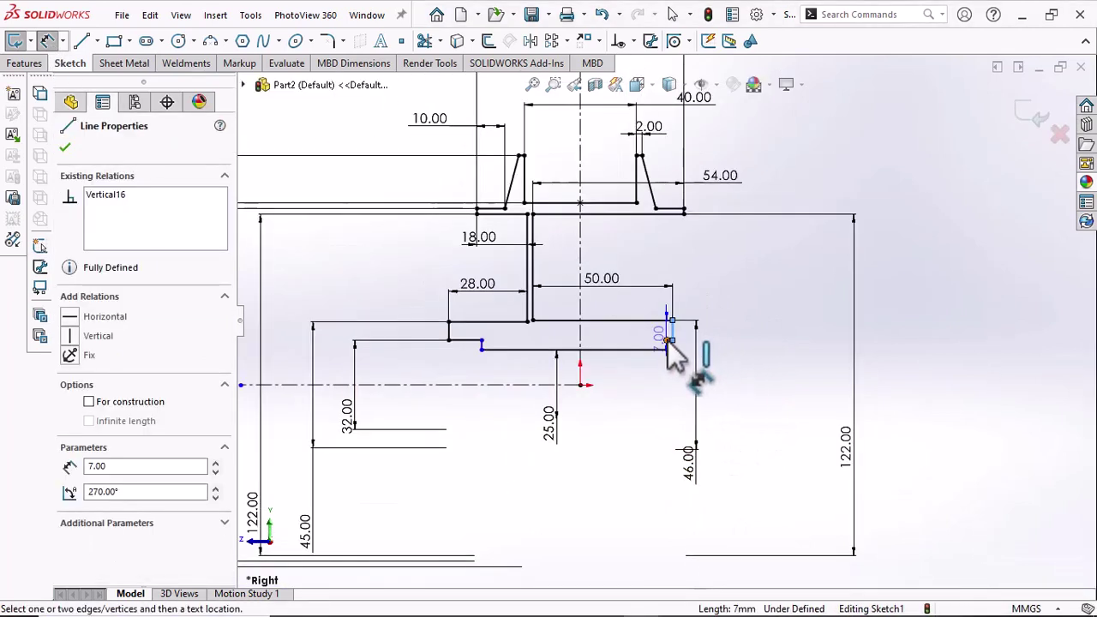
pyautogui.click(684, 313)
pyautogui.click(692, 311)
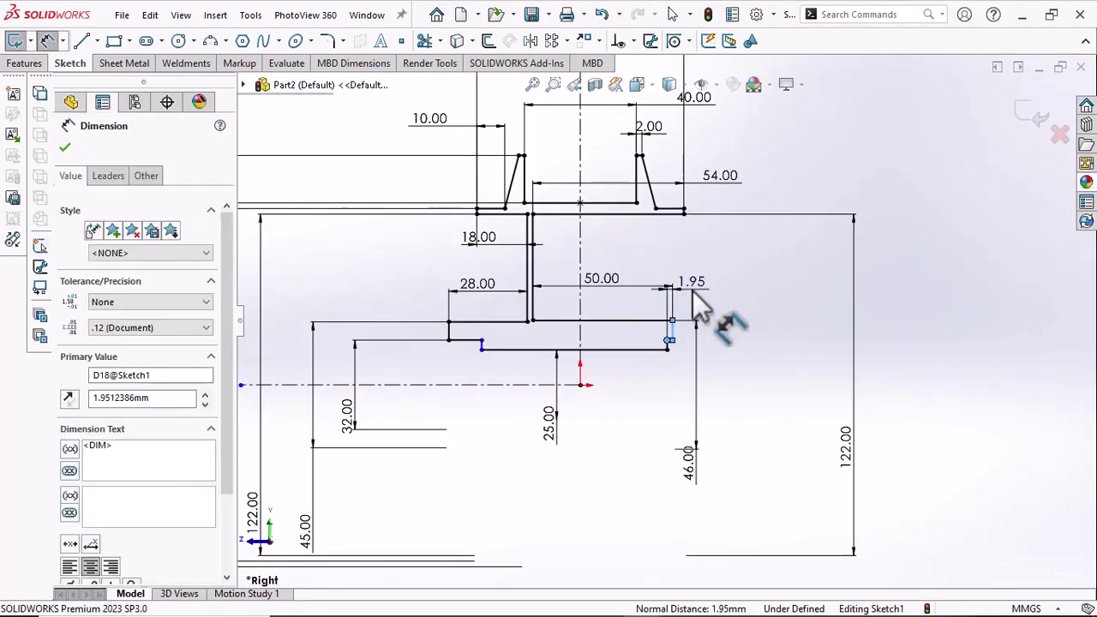
pyautogui.write('10')
pyautogui.press('Return')
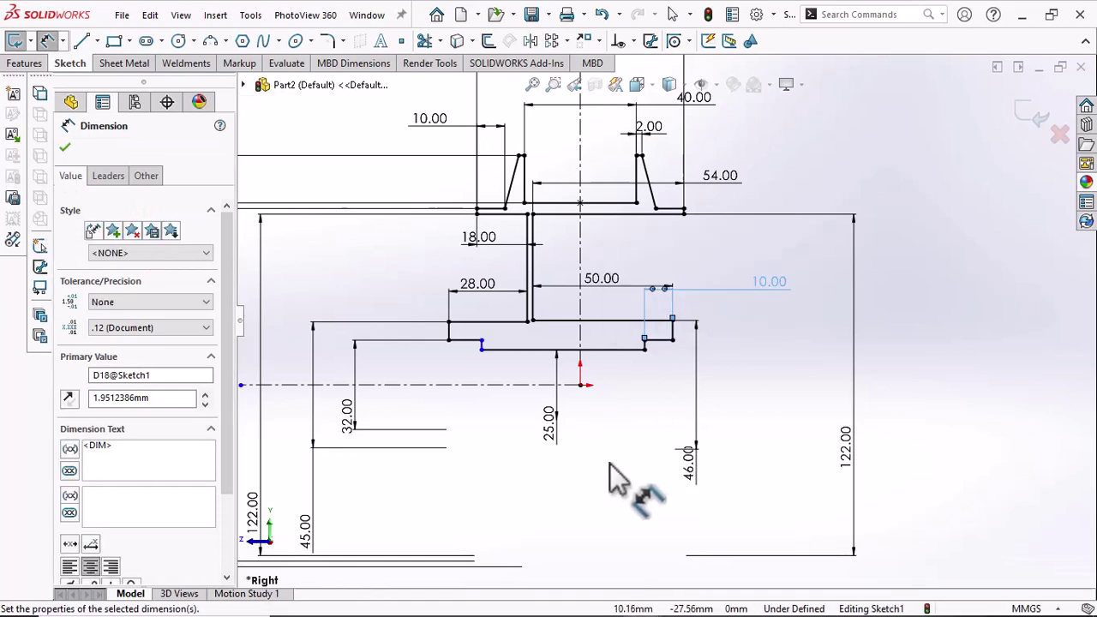
pyautogui.press('Escape')
# Dimension the horizontal distance between the left hub's end line and the left bore step as 10 mm
pyautogui.click(481, 343)
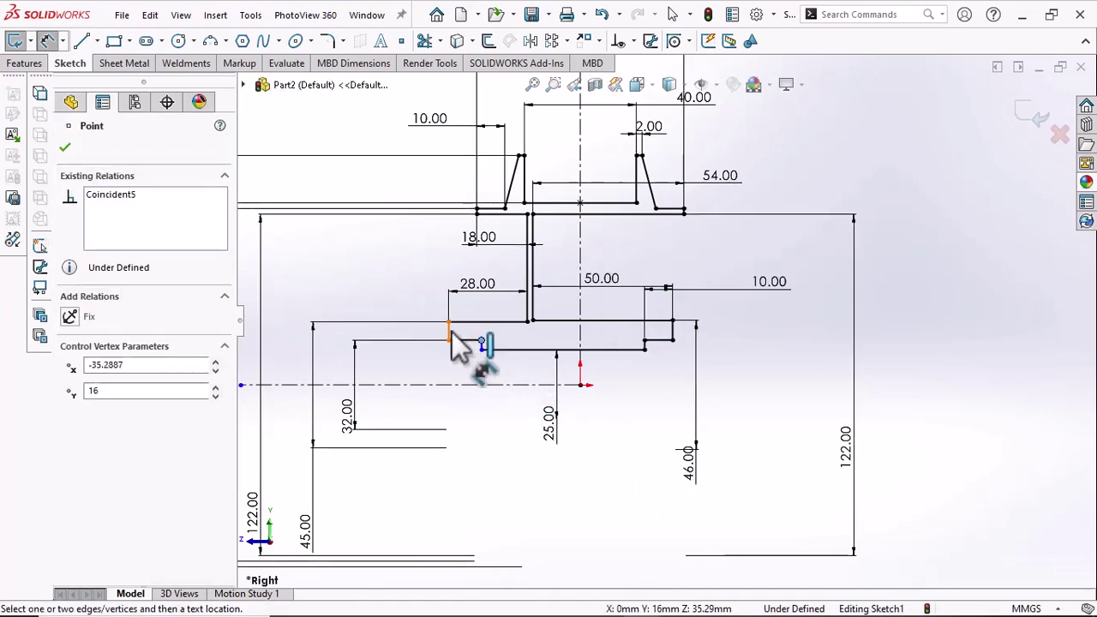
pyautogui.click(418, 302)
pyautogui.click(416, 300)
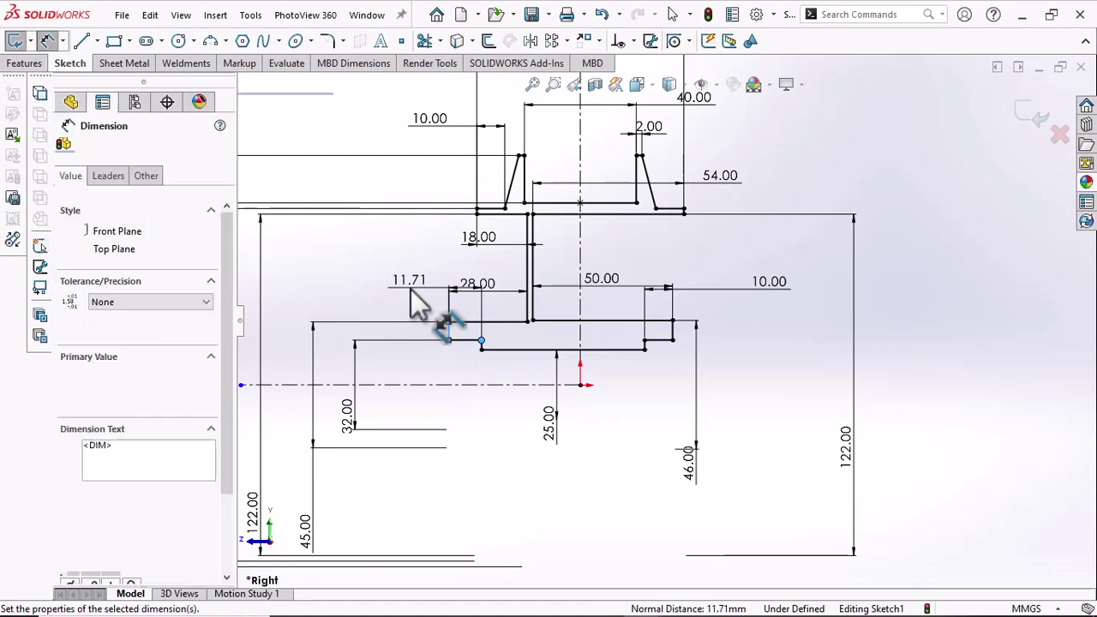
pyautogui.write('10')
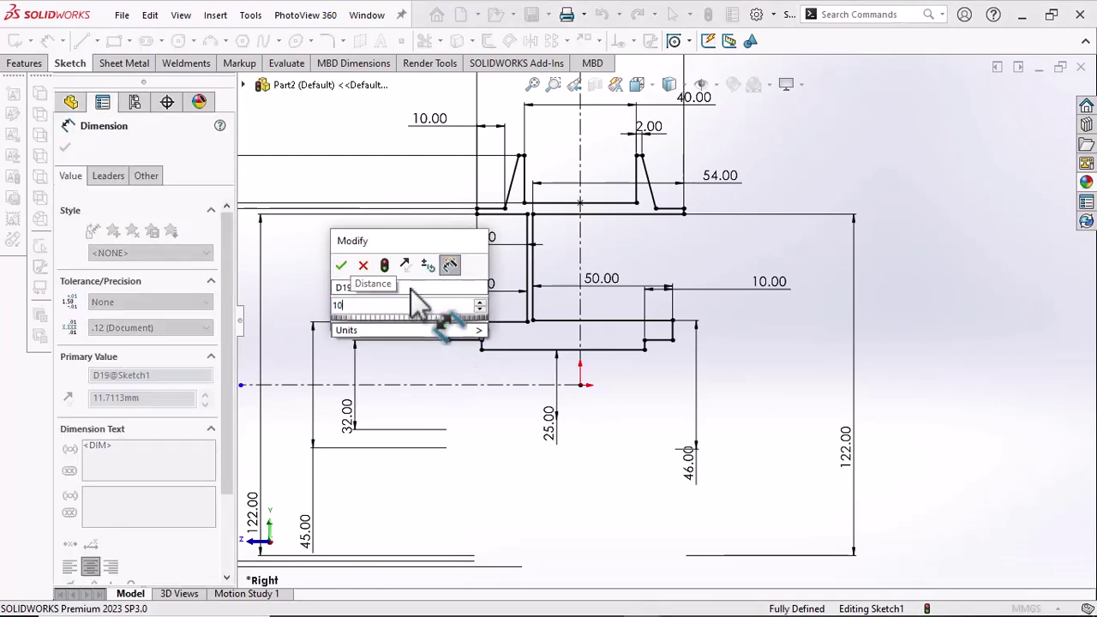
pyautogui.press('Return')
pyautogui.press('Escape')
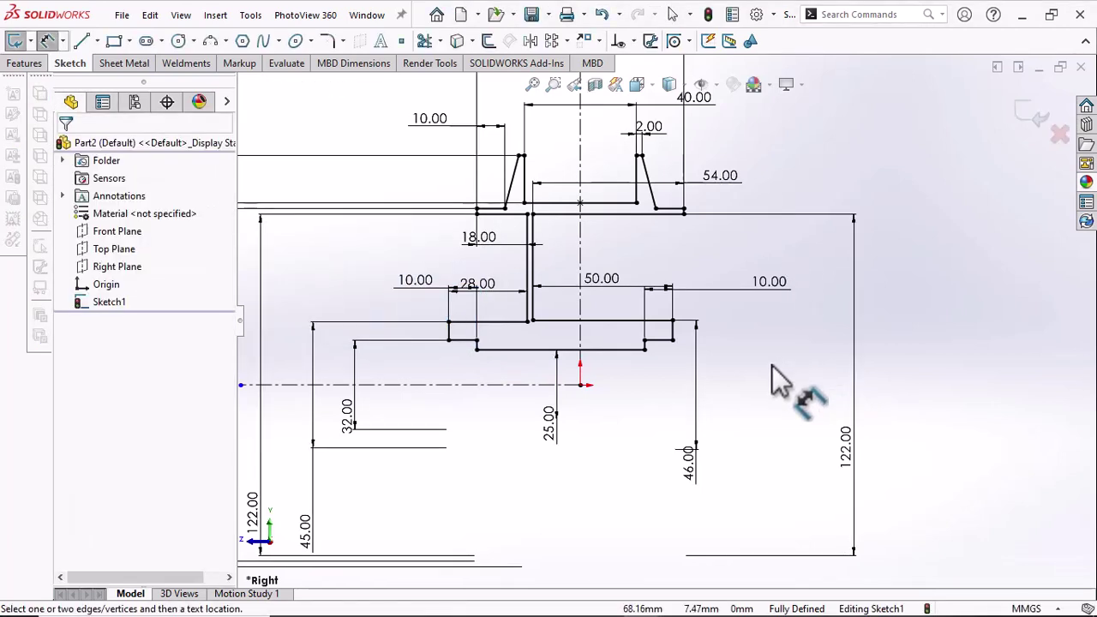
# Revolve the closed profile 360 degrees about the horizontal centerline
pyautogui.press('f')
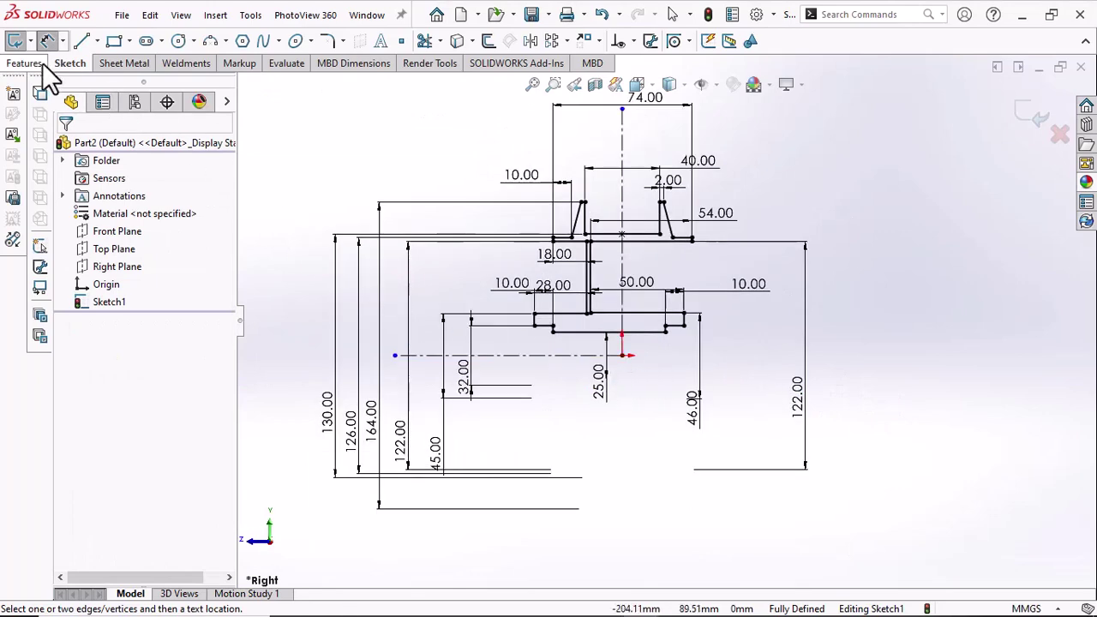
pyautogui.click(20, 64)
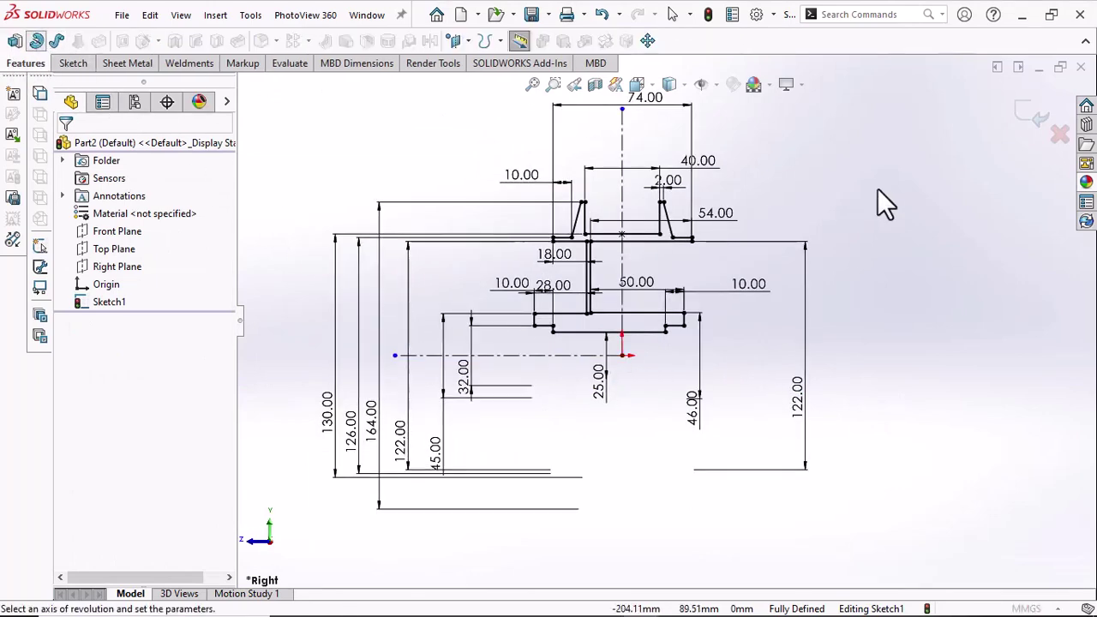
pyautogui.click(649, 381)
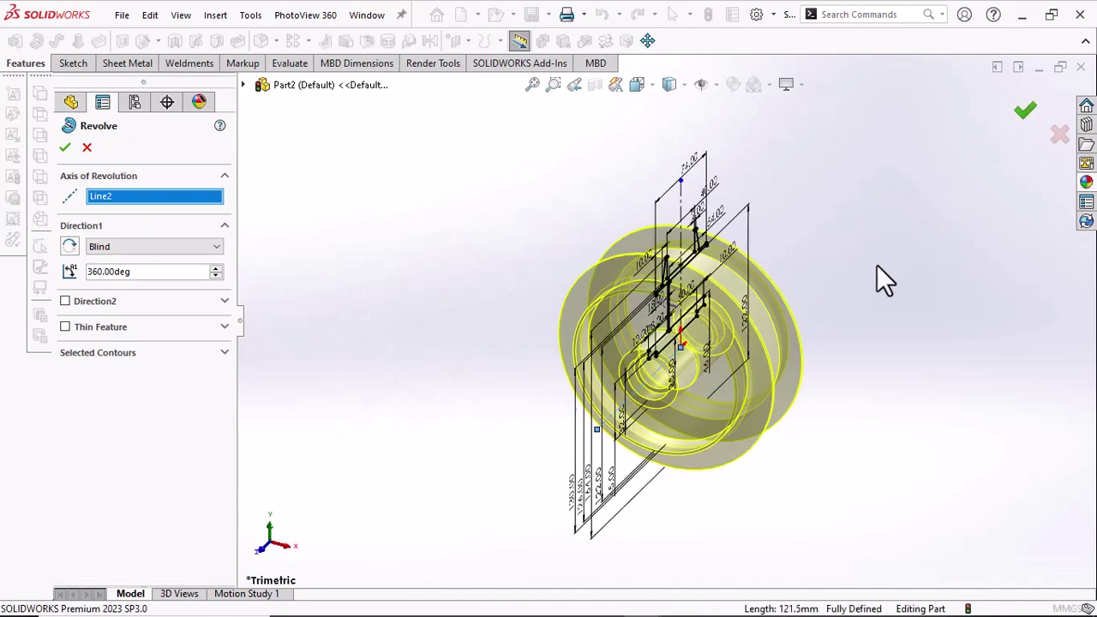
pyautogui.press('Return')
# Fillet the four circular edges where both flanges meet the central drum and the outer rims with a 3 mm radius
pyautogui.moveTo(888, 290); pyautogui.dragTo(703, 291, button='middle')
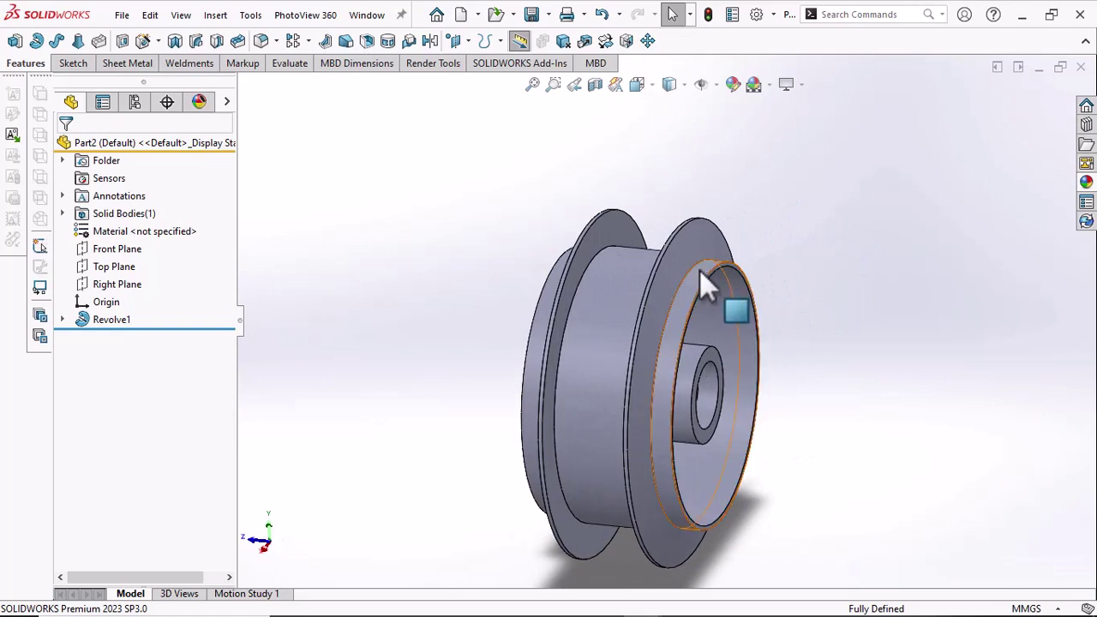
pyautogui.click(695, 262)
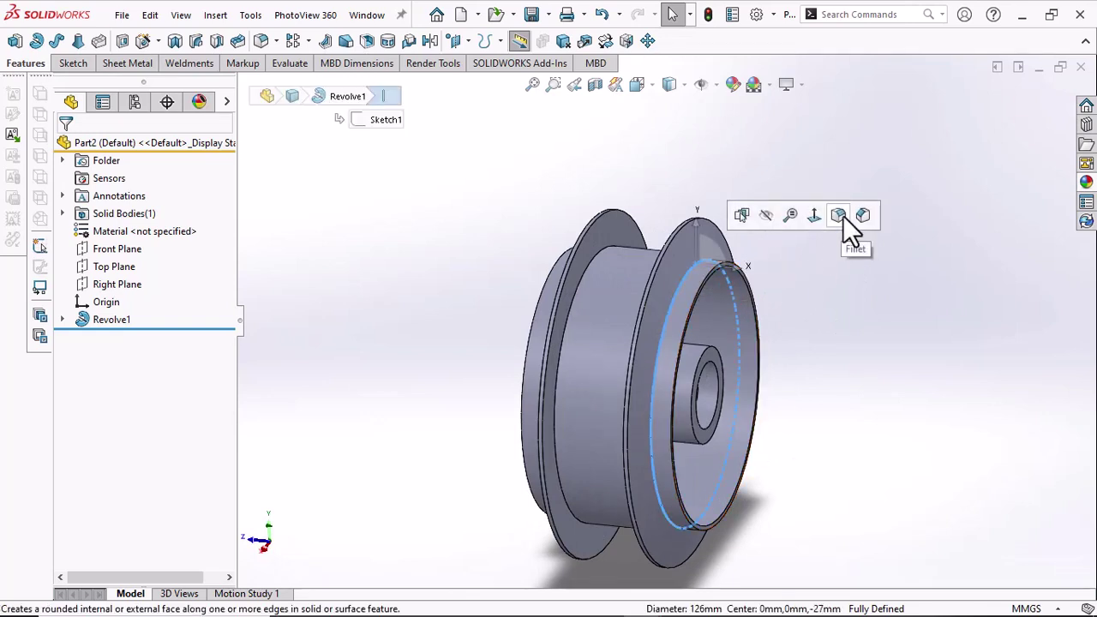
pyautogui.click(840, 215)
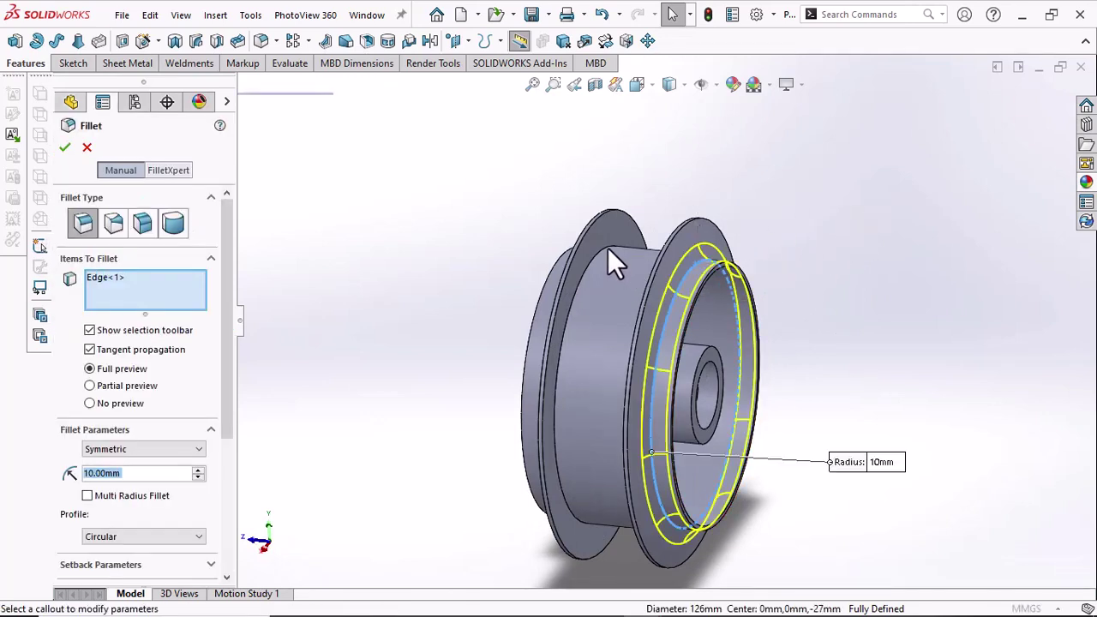
pyautogui.click(608, 257)
pyautogui.moveTo(591, 279); pyautogui.dragTo(722, 291, button='middle')
pyautogui.click(725, 292)
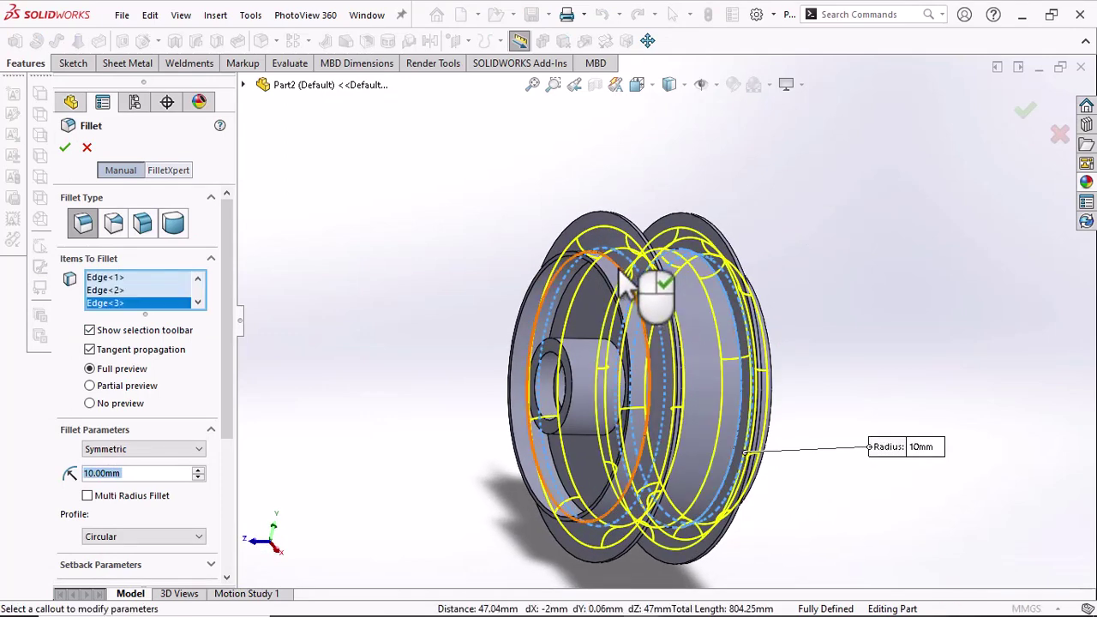
pyautogui.click(619, 268)
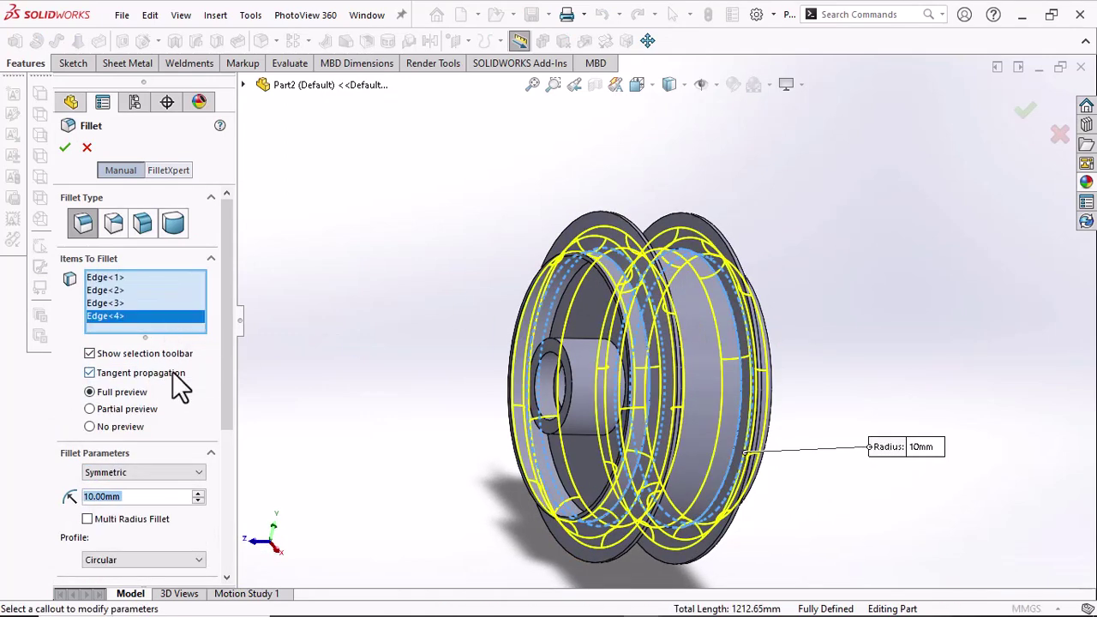
pyautogui.write('5')
pyautogui.press('Return')
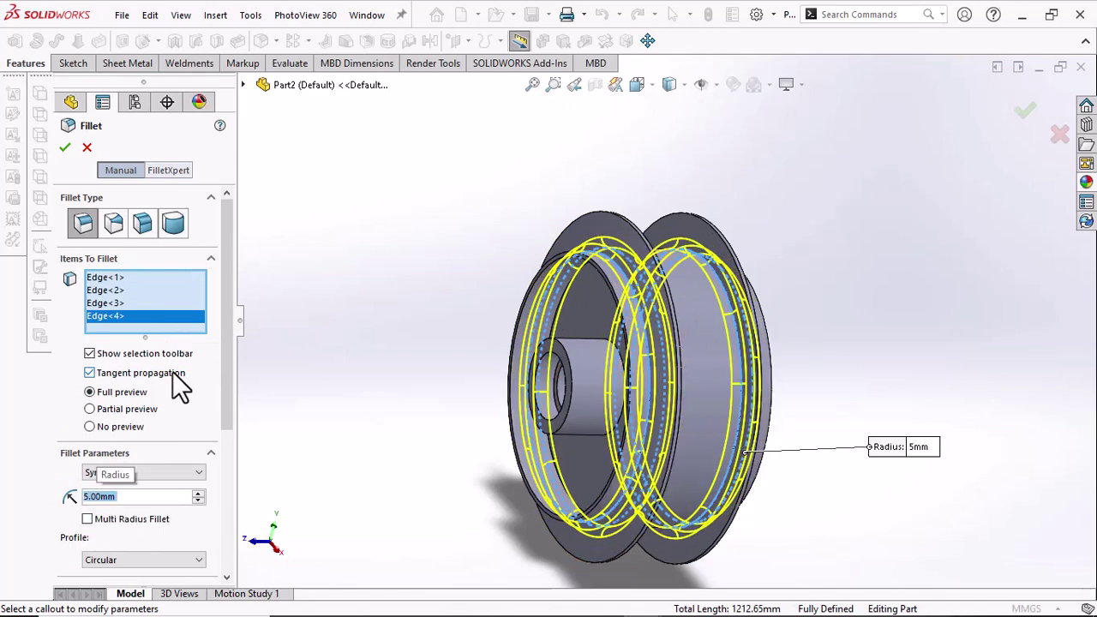
pyautogui.write('3')
pyautogui.press('Return')
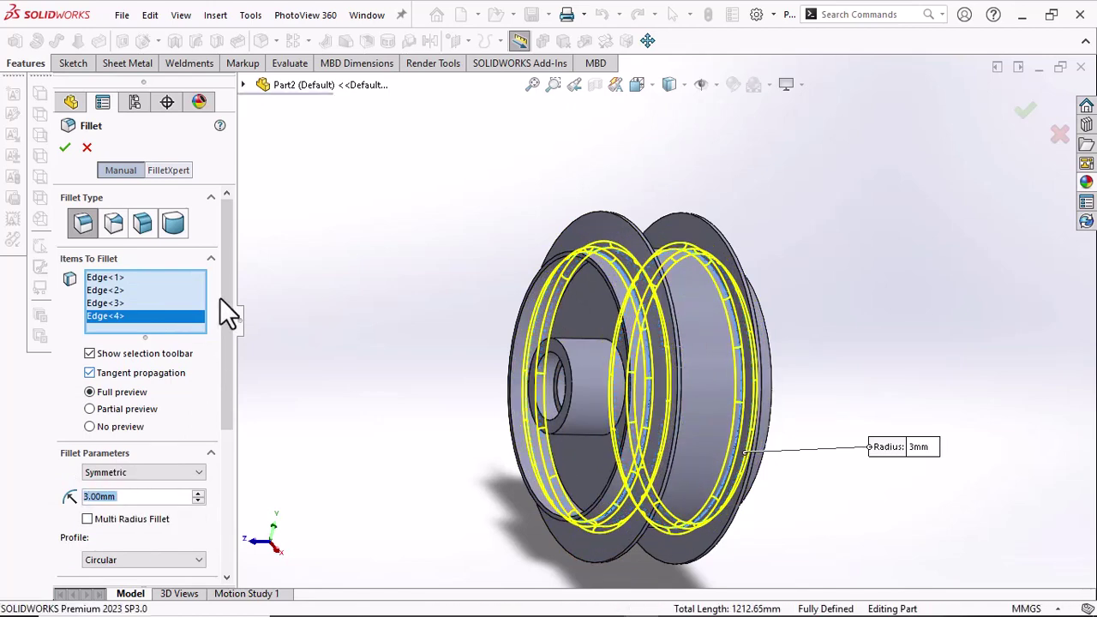
pyautogui.press('Return')
# Save the part as "Rear Wheel" in the Custom Cafe Racer folder
pyautogui.moveTo(778, 179); pyautogui.dragTo(776, 255, button='middle')
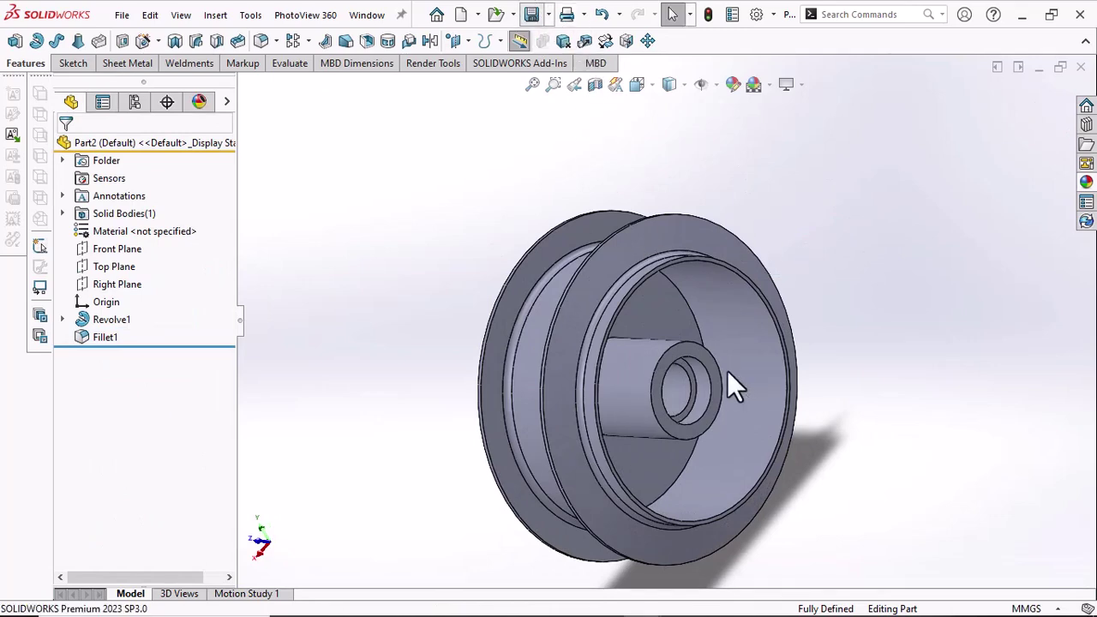
pyautogui.hotkey('ctrl', 's')
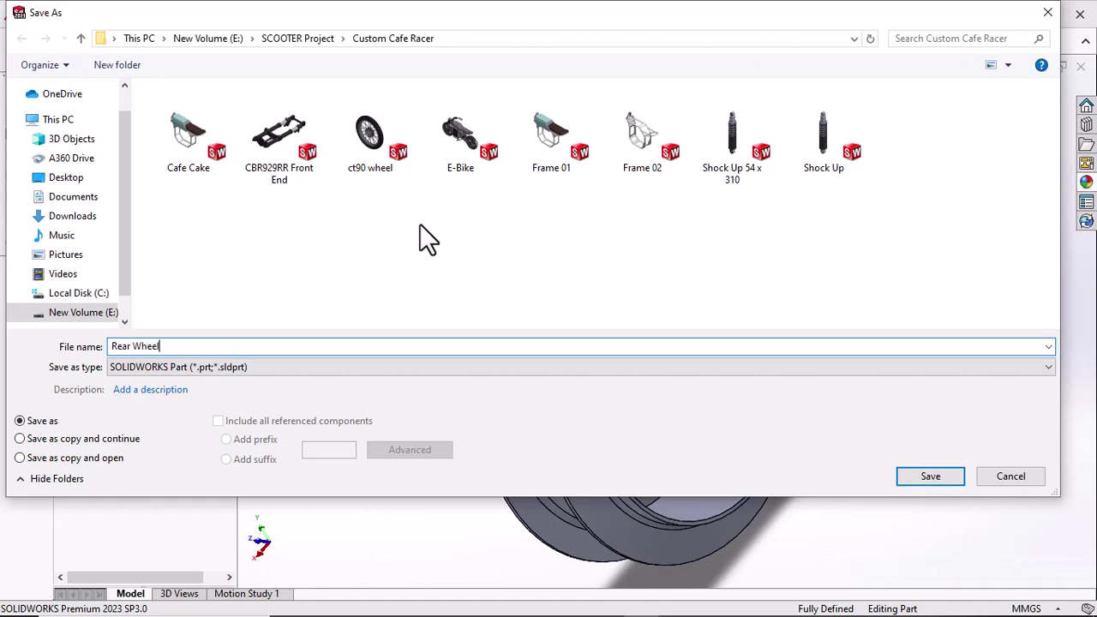
pyautogui.press('Return')
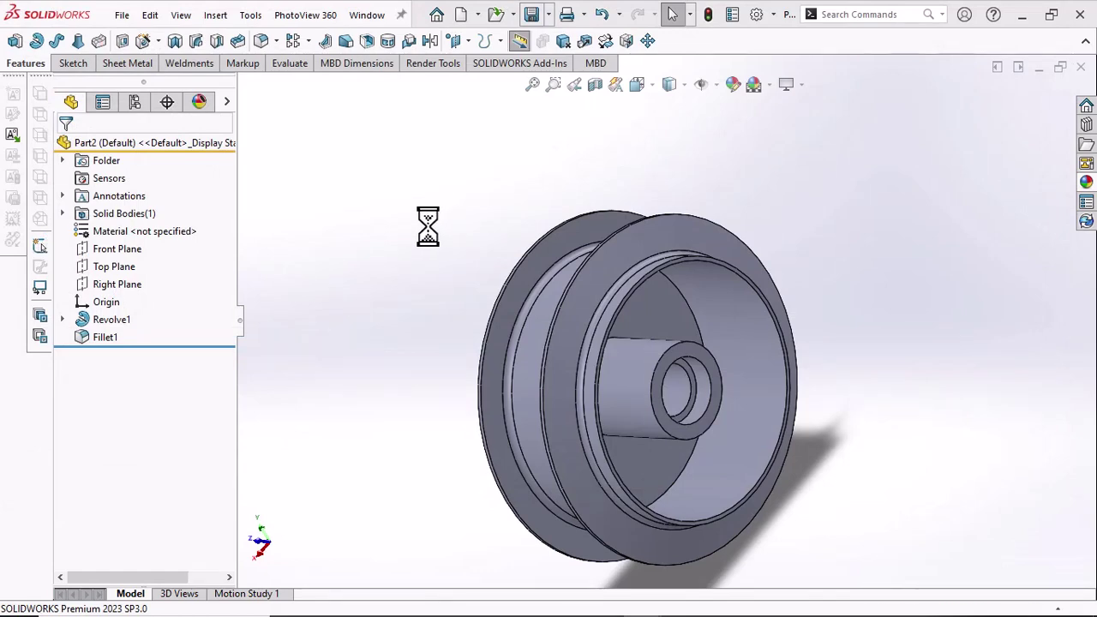
# Start a new sketch on the Right Plane of the wheel part
pyautogui.click(120, 250)
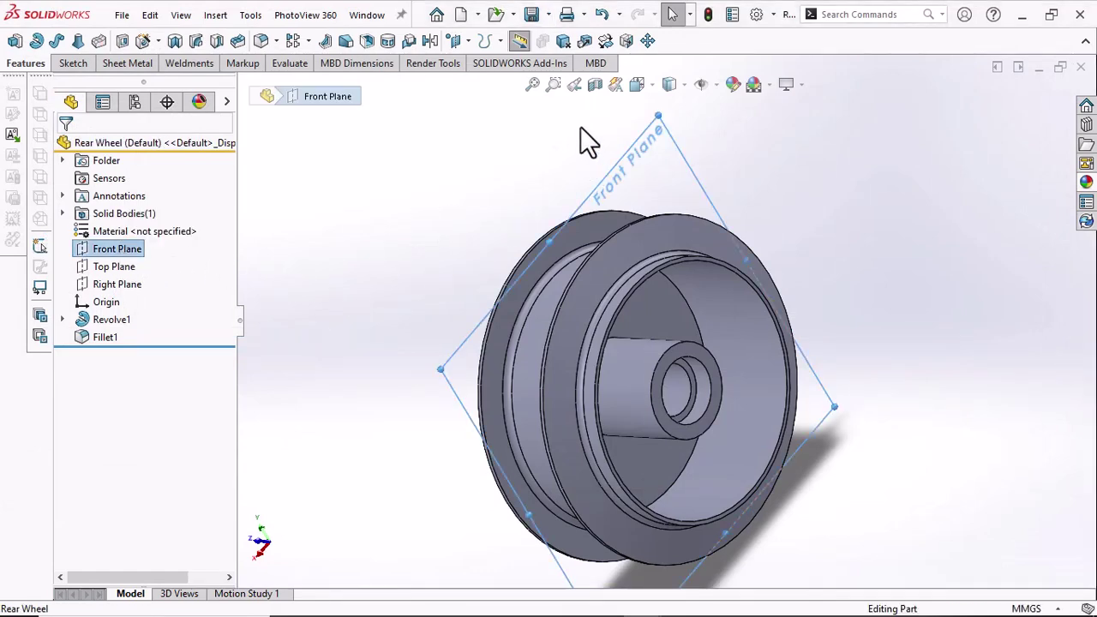
pyautogui.click(637, 86)
pyautogui.click(727, 128)
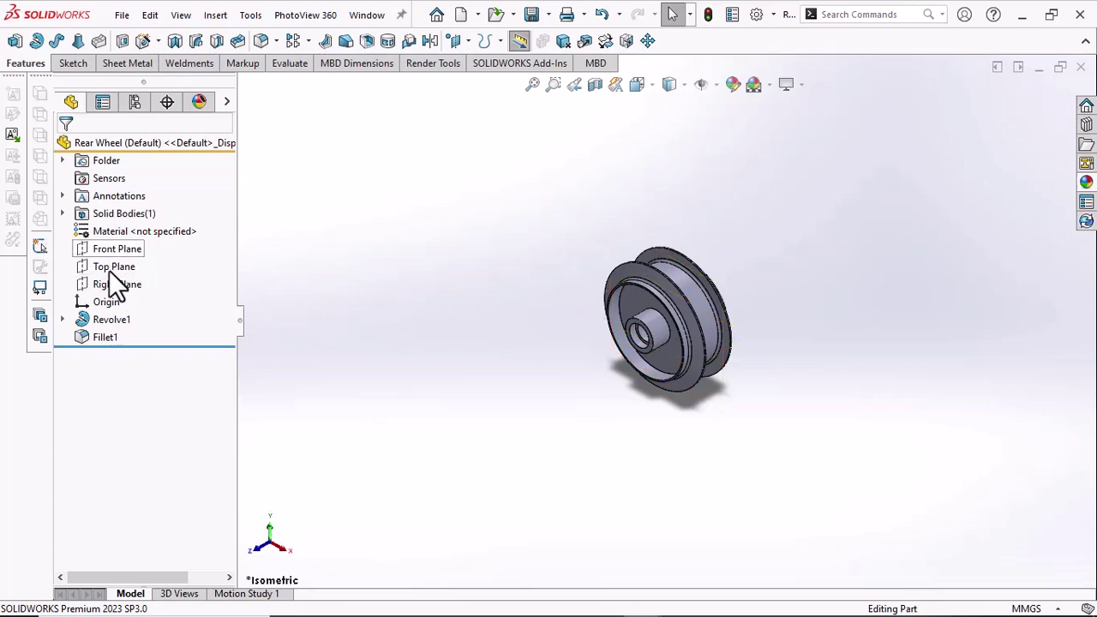
pyautogui.click(110, 286)
pyautogui.click(120, 262)
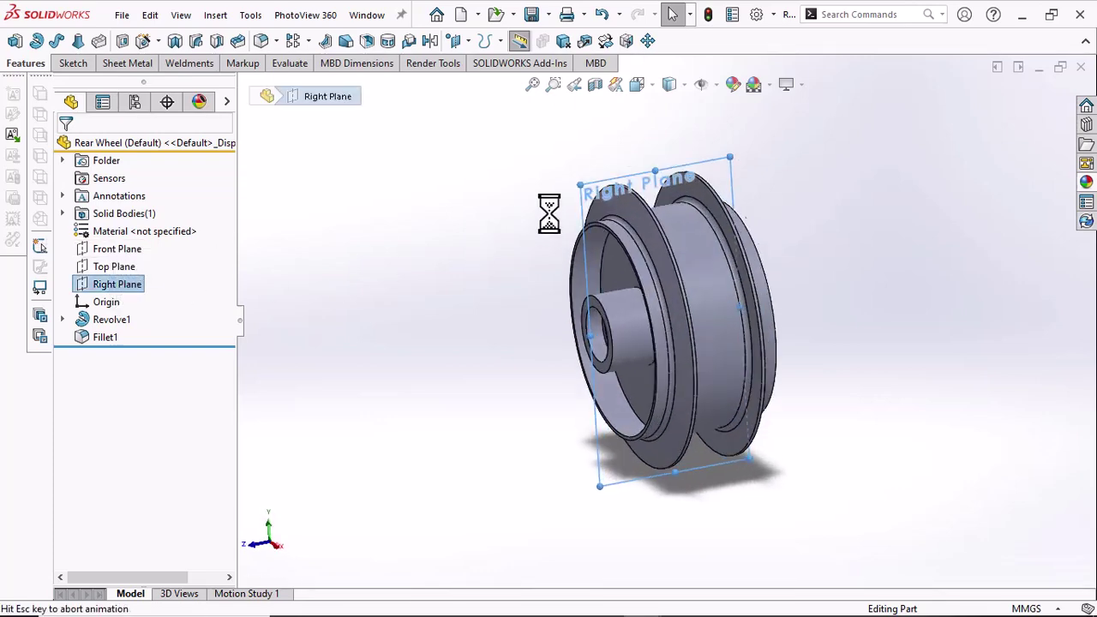
pyautogui.click(452, 226)
pyautogui.scroll(5, 730, 253)
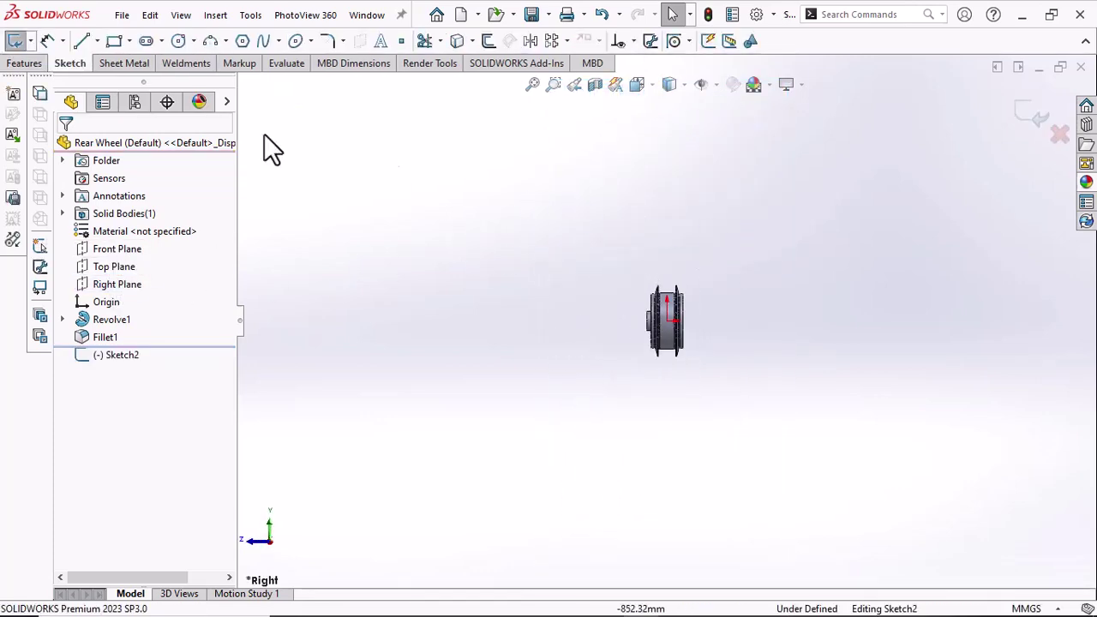
# Draw a short horizontal centerline ending at the origin and a vertical centerline about 382 mm long up from the origin
pyautogui.click(97, 41)
pyautogui.click(90, 81)
pyautogui.click(673, 172)
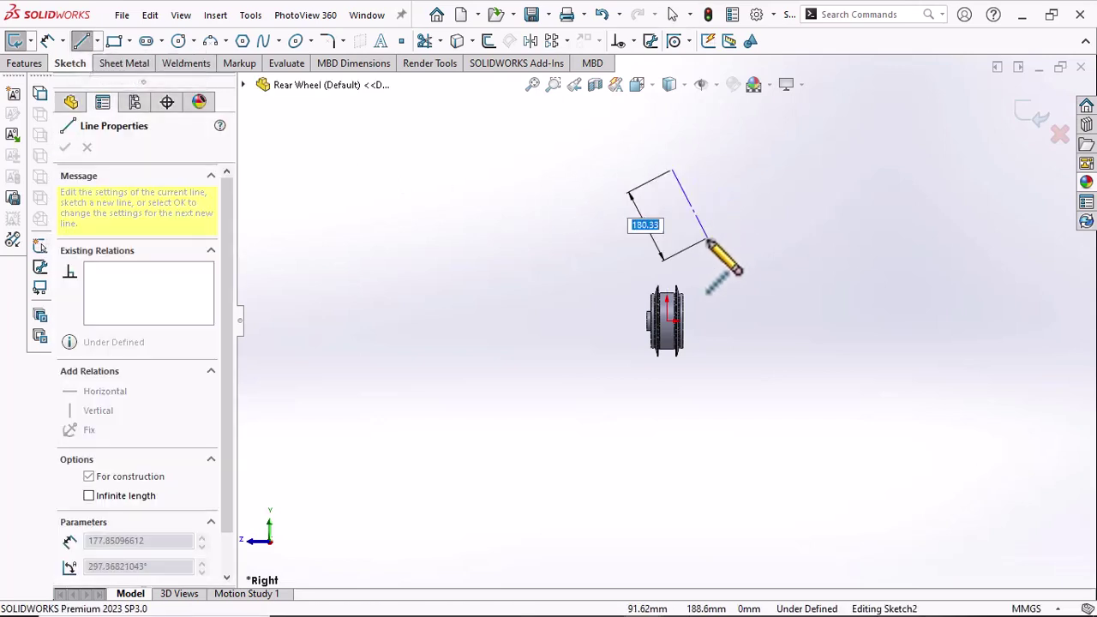
pyautogui.press('Escape')
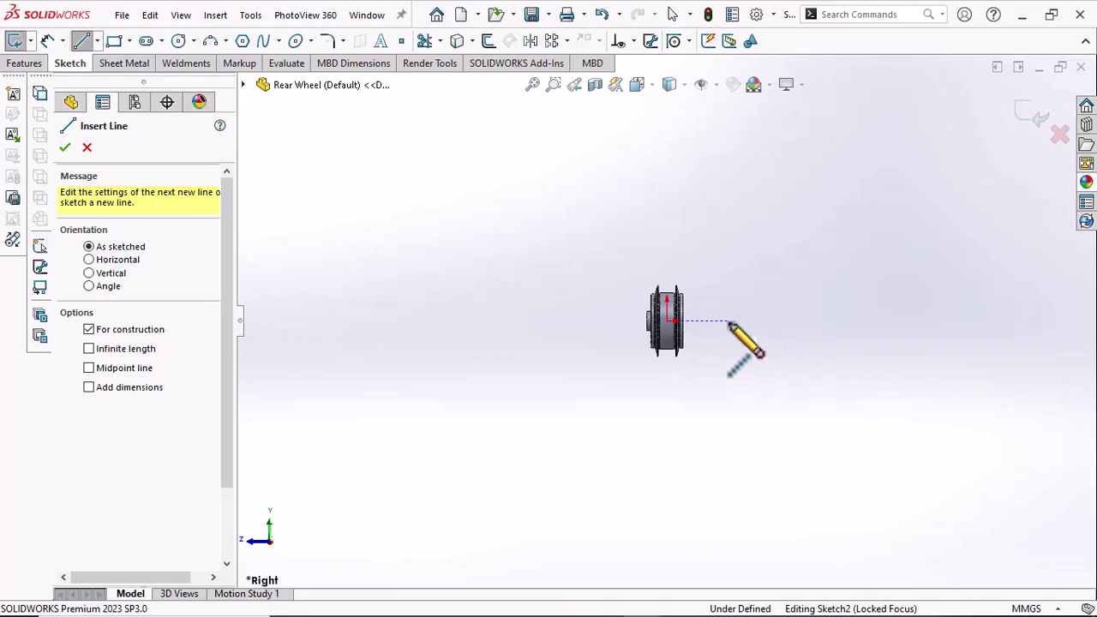
pyautogui.click(666, 321)
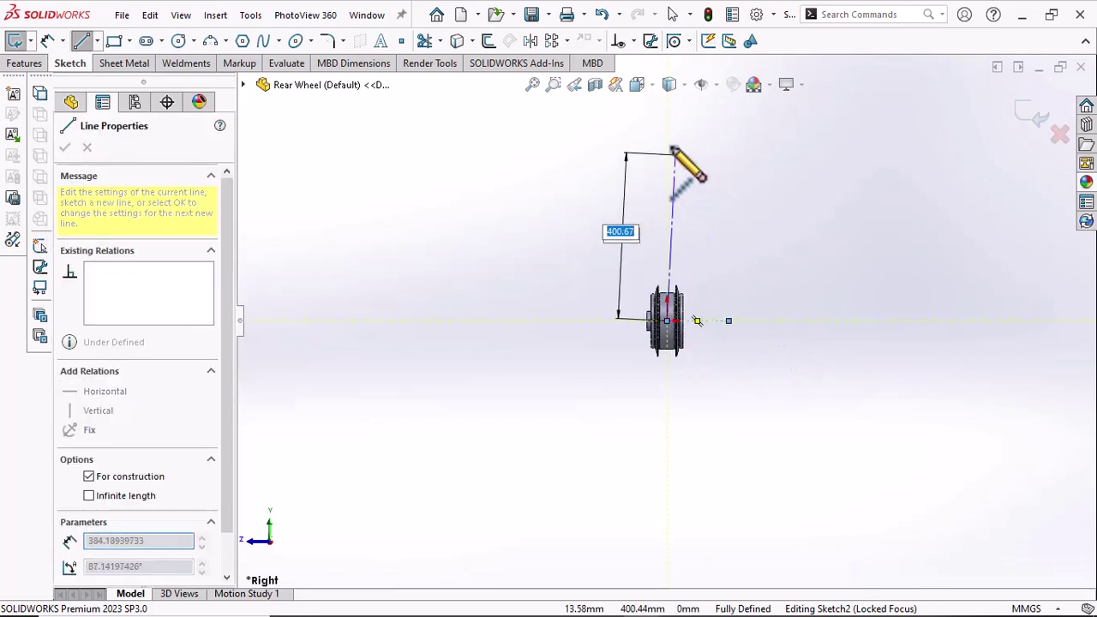
pyautogui.click(668, 157)
pyautogui.rightClick(668, 156)
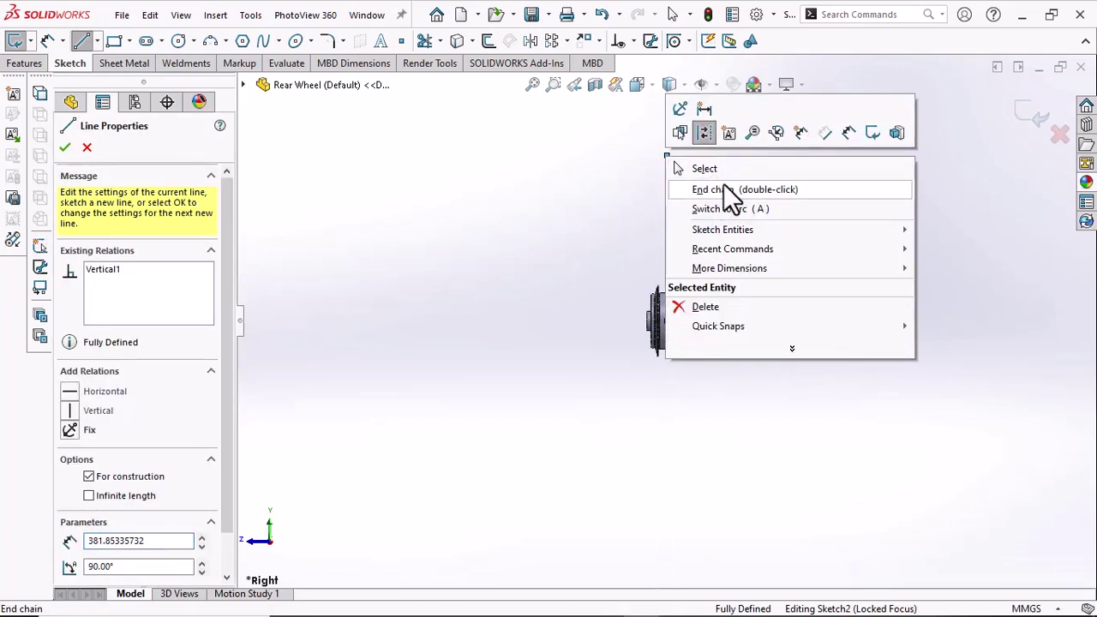
pyautogui.click(708, 168)
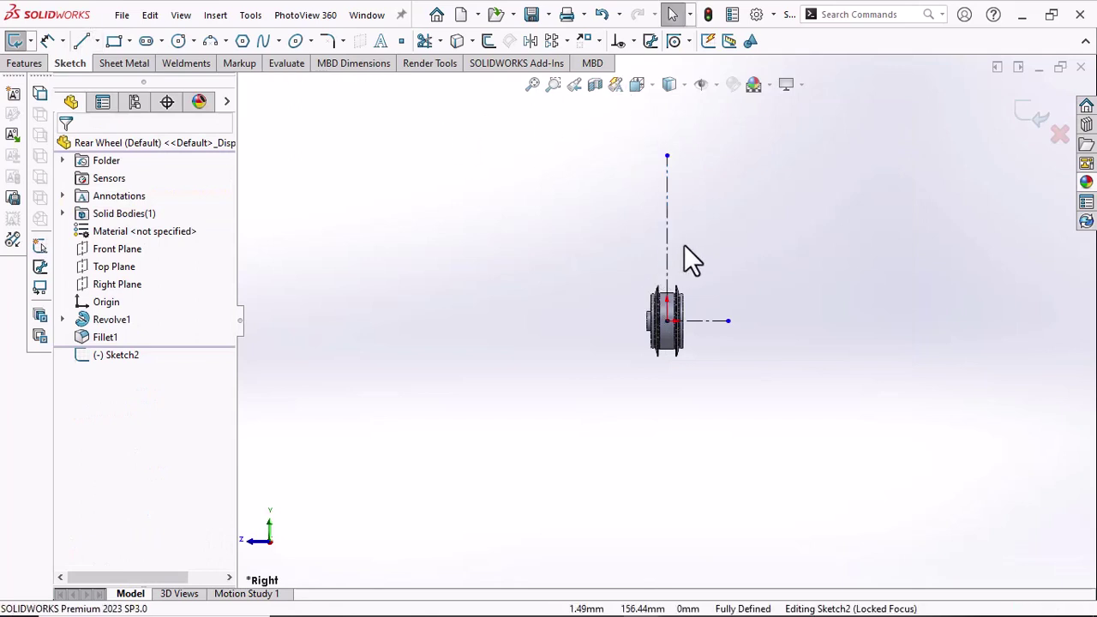
# Draw a vertical line about 9 mm long and a connected horizontal line about 27 mm long toward the vertical centerline, above the hub
pyautogui.scroll(-5, 684, 247)
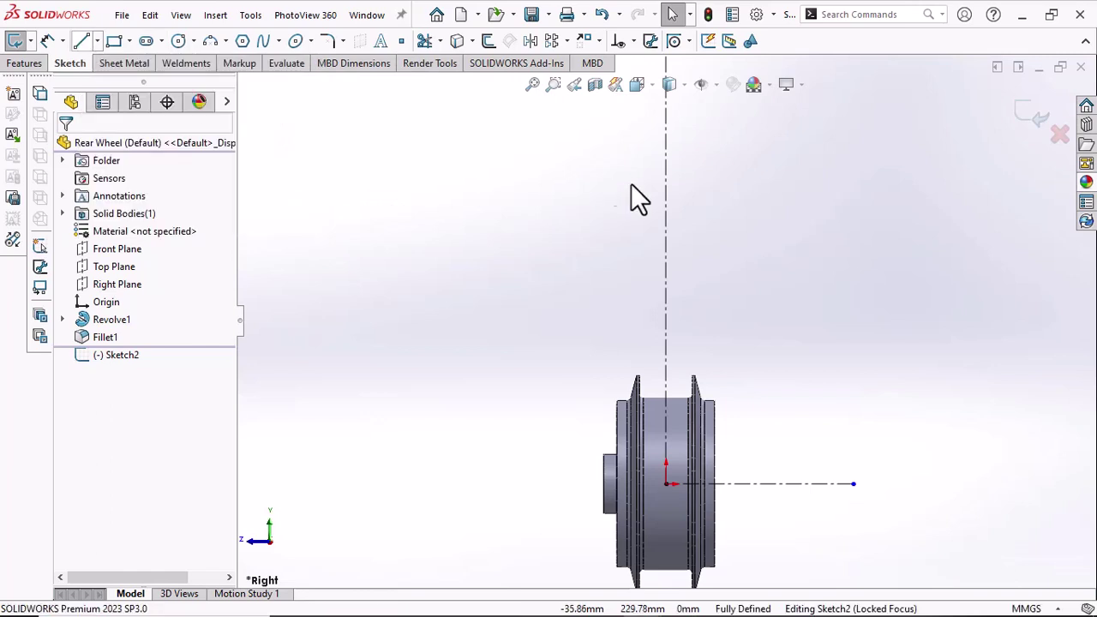
pyautogui.scroll(-3, 634, 175)
pyautogui.click(83, 41)
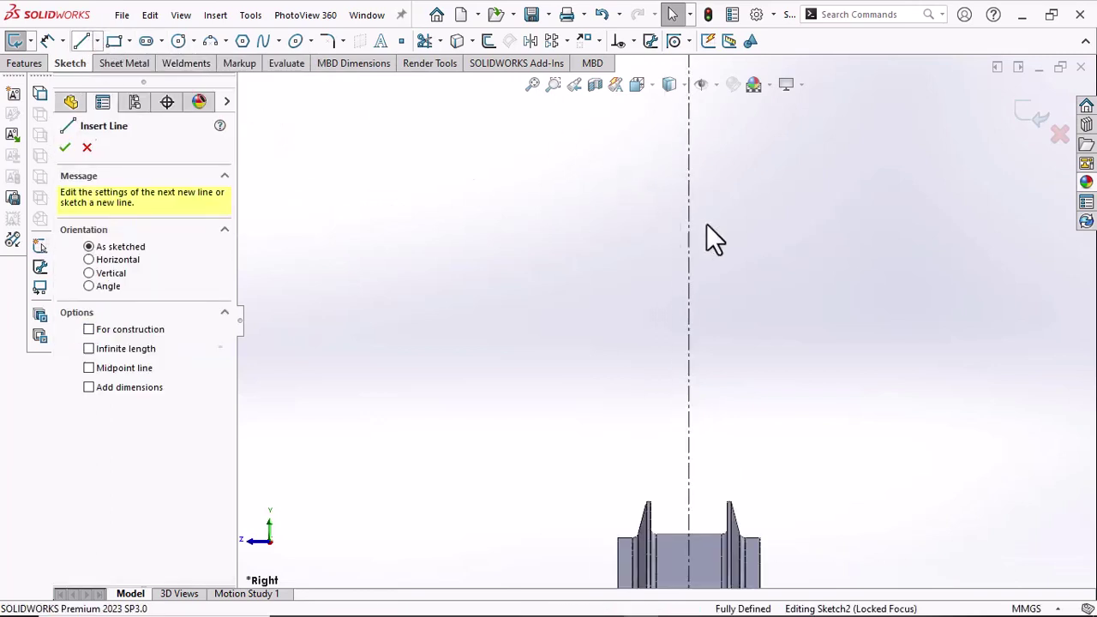
pyautogui.click(621, 132)
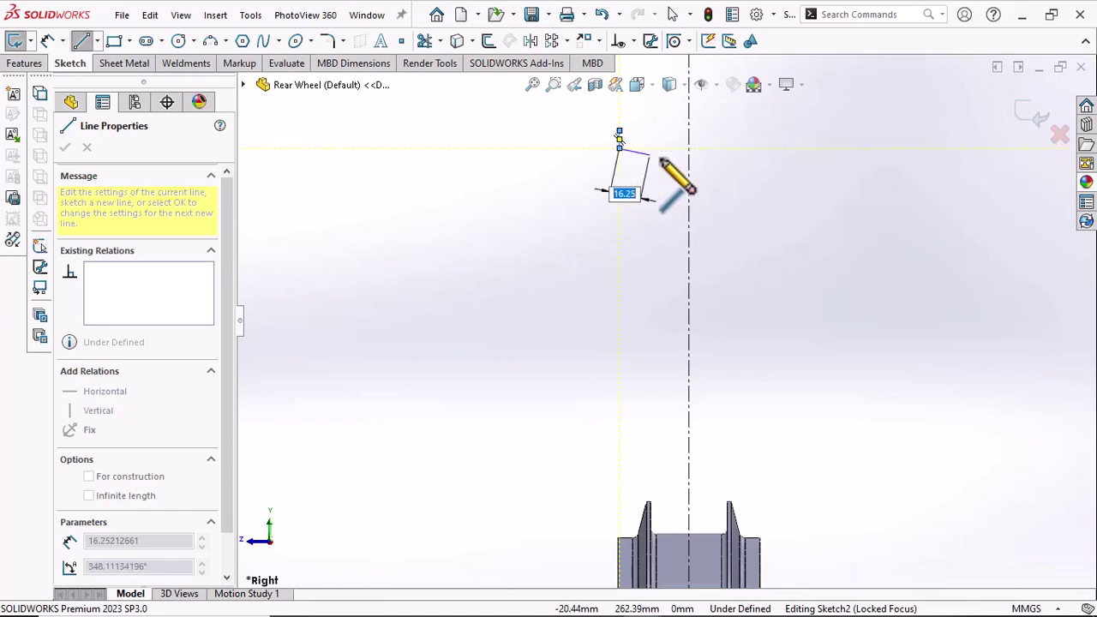
pyautogui.click(671, 150)
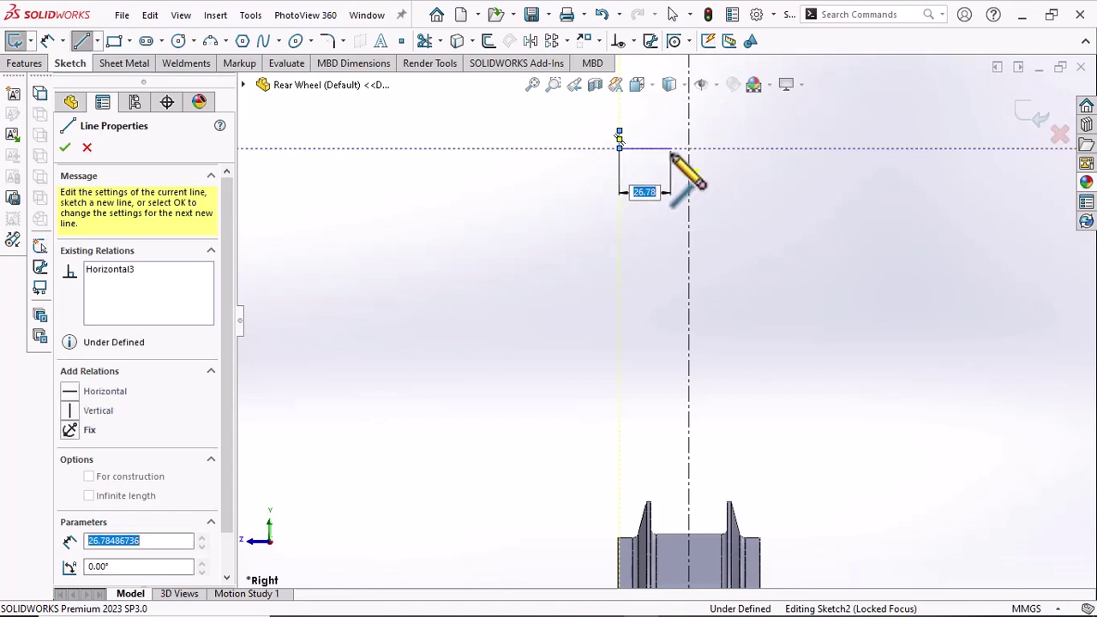
pyautogui.rightClick(718, 156)
pyautogui.click(754, 165)
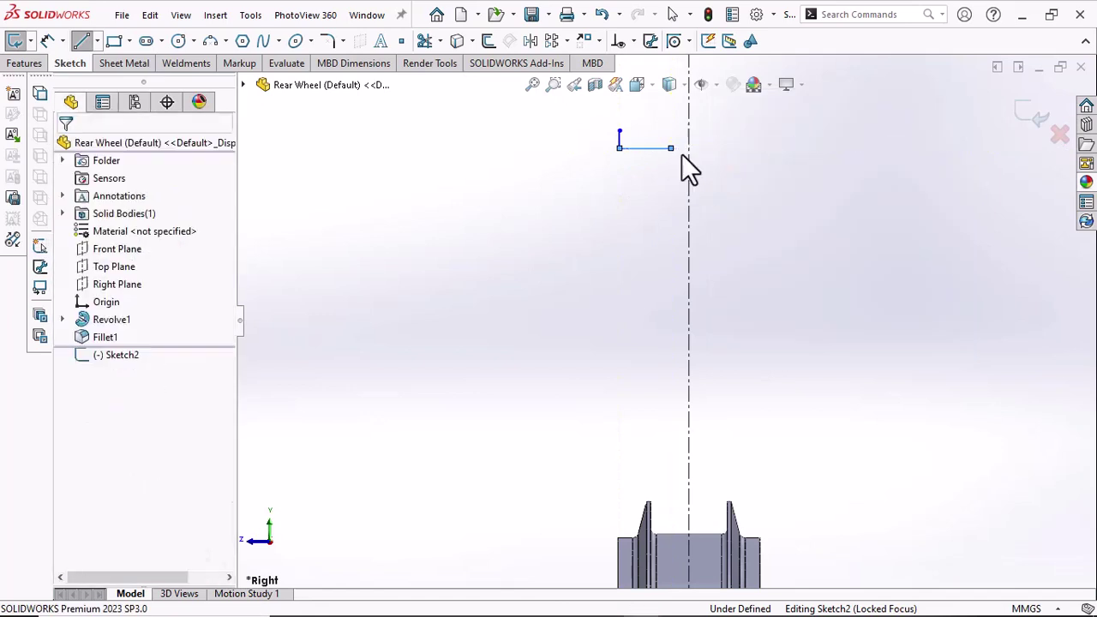
# Delete the horizontal line's Horizontal relation and slope it downward by moving its free end to about X -8.75, Y 260.6 mm
pyautogui.scroll(-3, 681, 156)
pyautogui.click(626, 152)
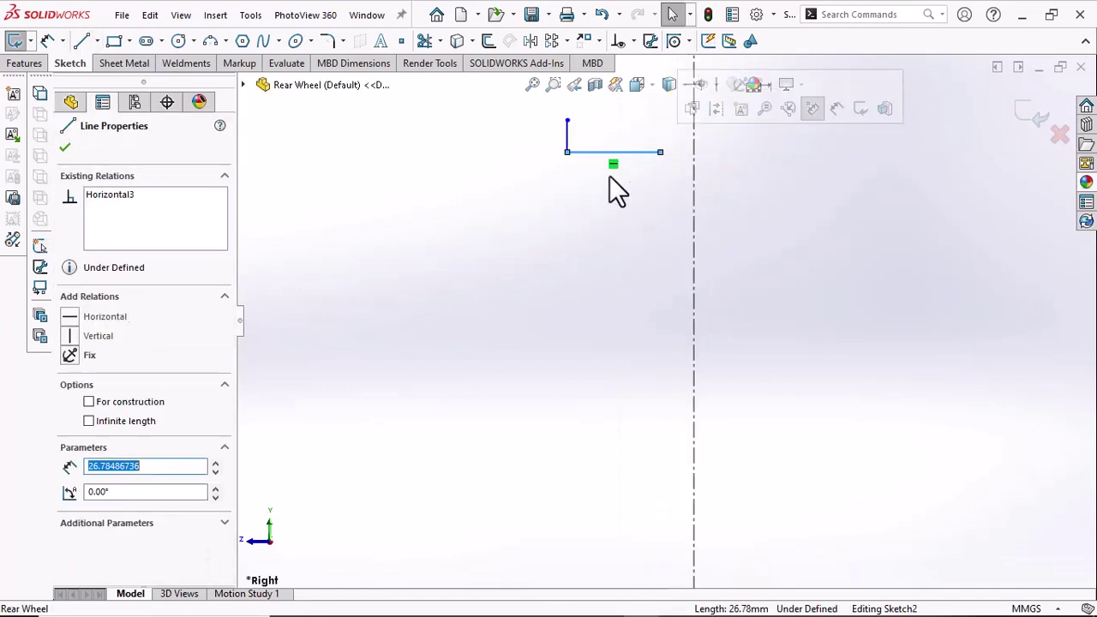
pyautogui.rightClick(105, 198)
pyautogui.click(142, 228)
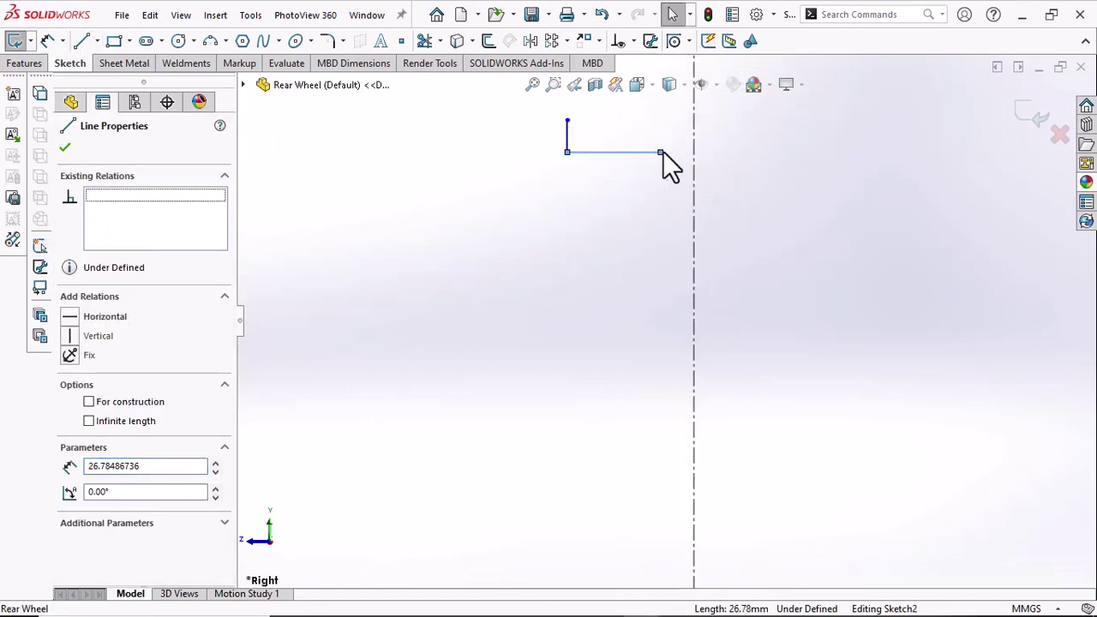
pyautogui.moveTo(660, 152); pyautogui.dragTo(664, 169)
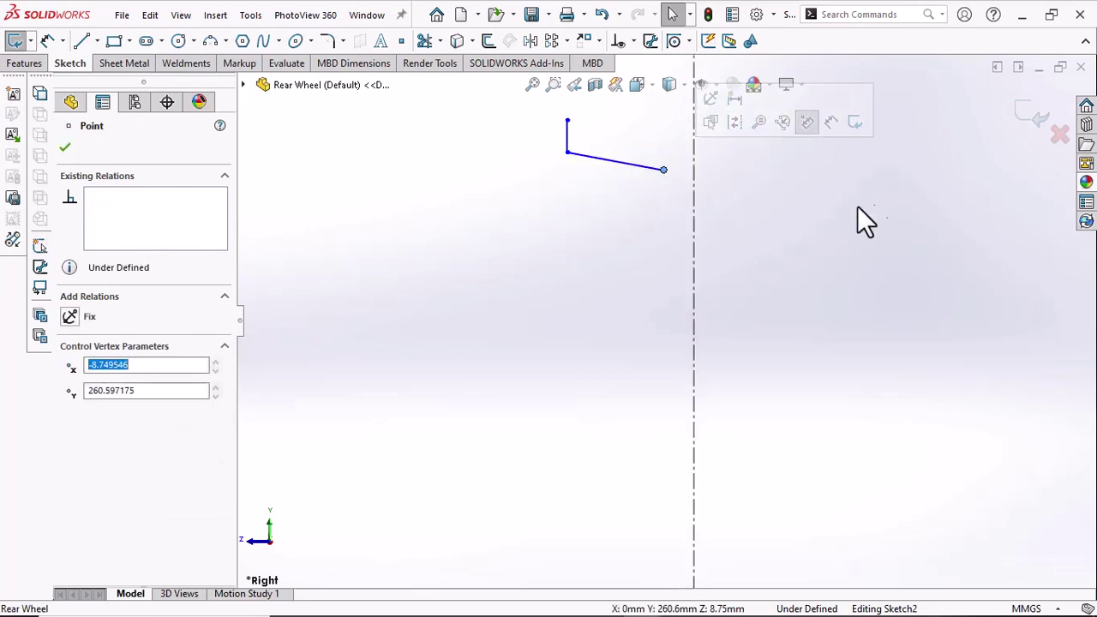
pyautogui.click(828, 207)
# Dimension the short vertical line's upper endpoint about the horizontal centerline as a 380 mm doubled distance
pyautogui.press('z')
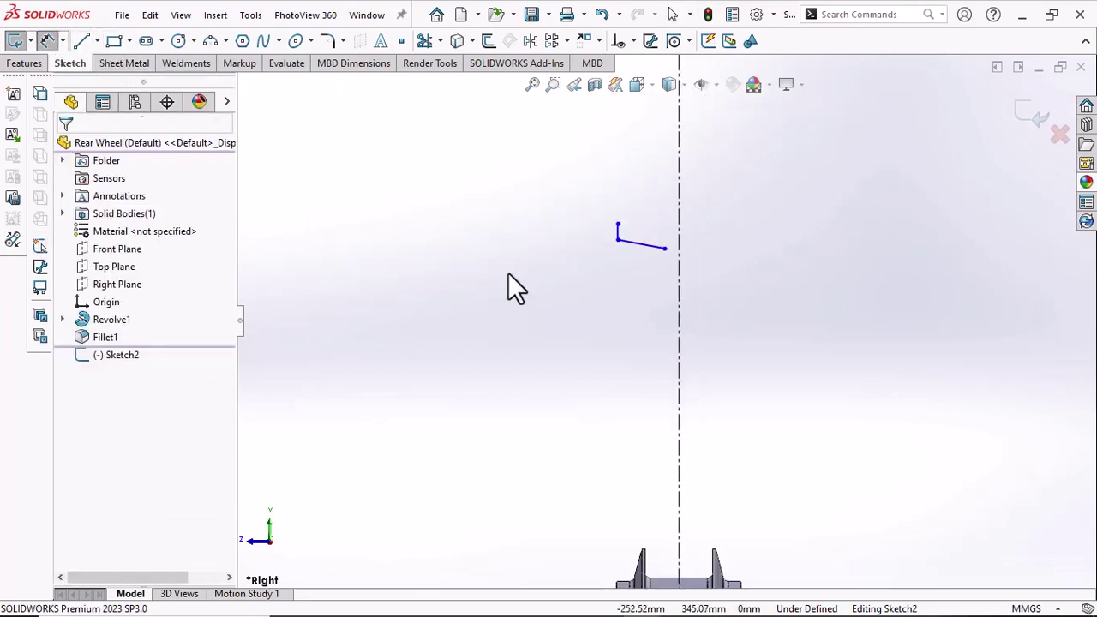
pyautogui.press('z')
pyautogui.press('z')
pyautogui.press('z')
pyautogui.press('z')
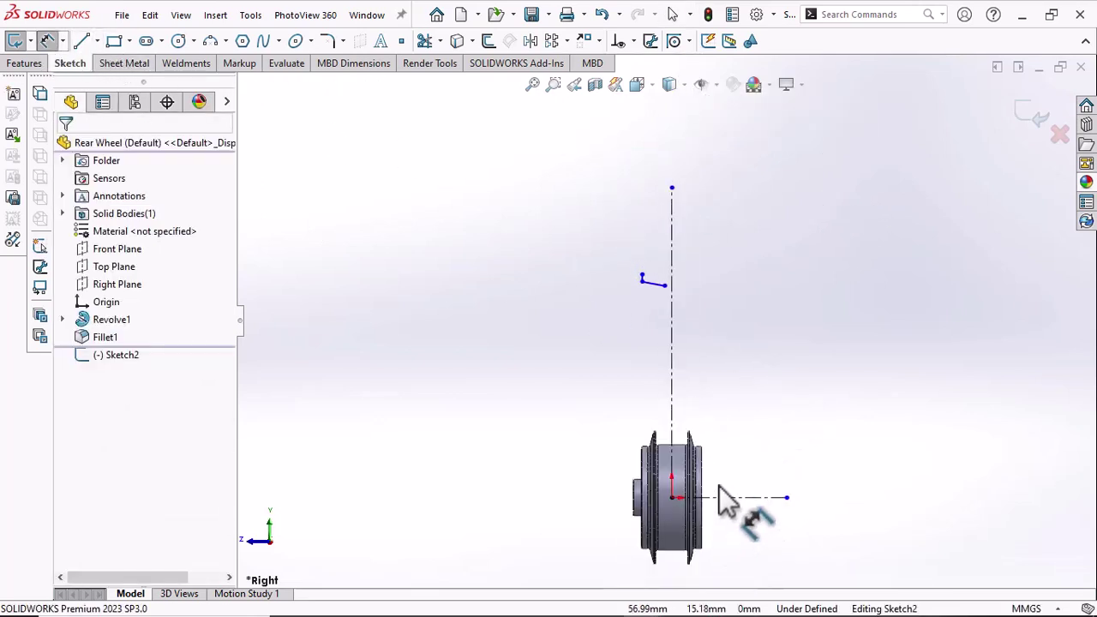
pyautogui.click(716, 499)
pyautogui.click(641, 275)
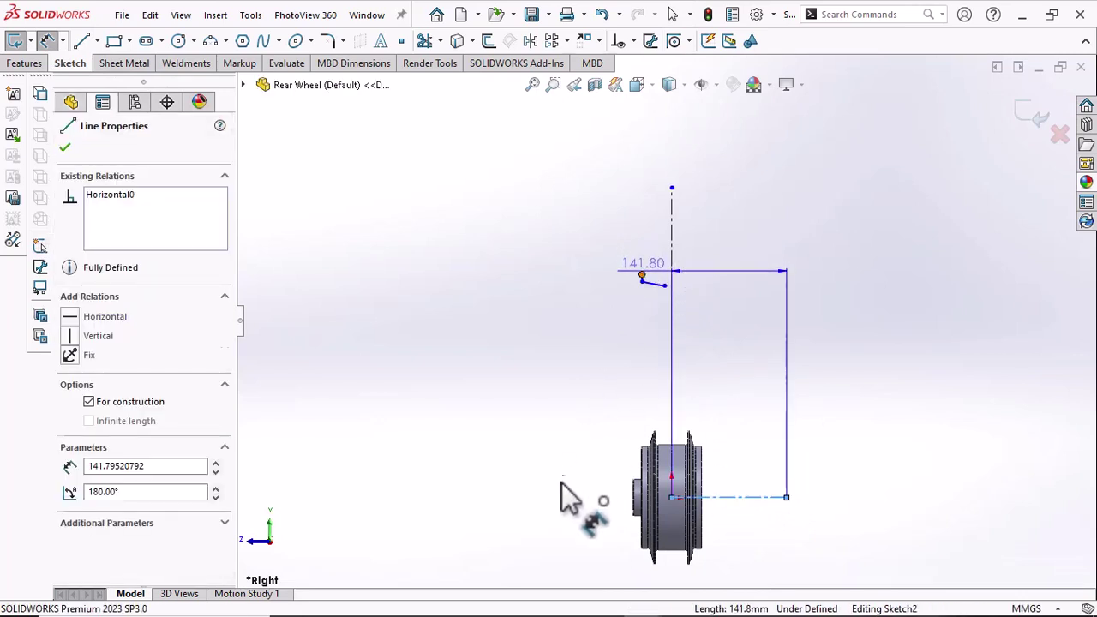
pyautogui.click(536, 551)
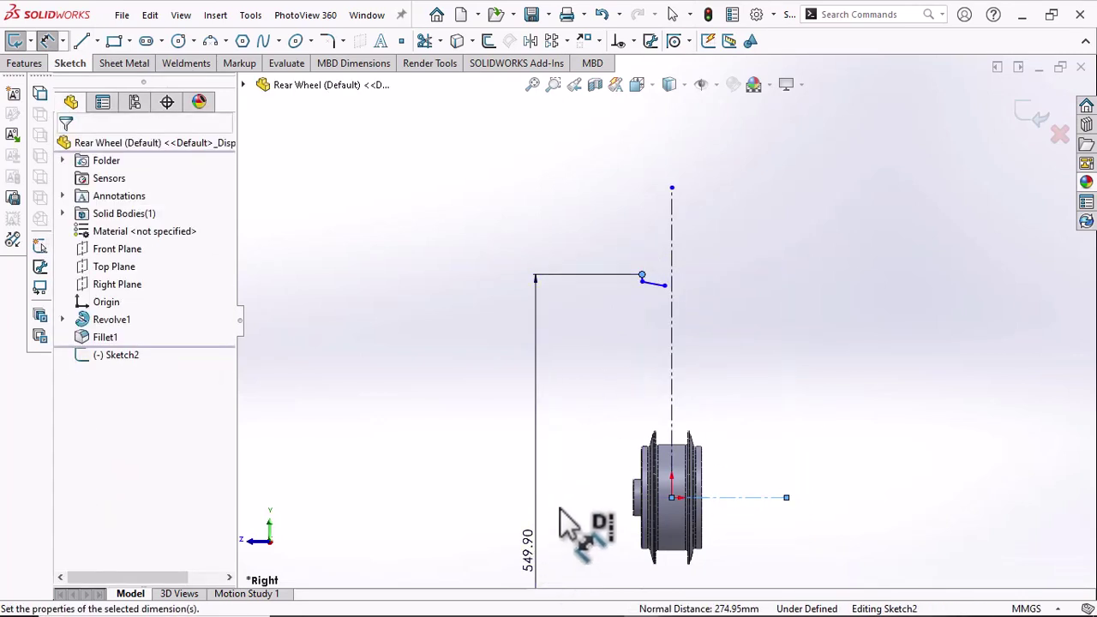
pyautogui.click(558, 509)
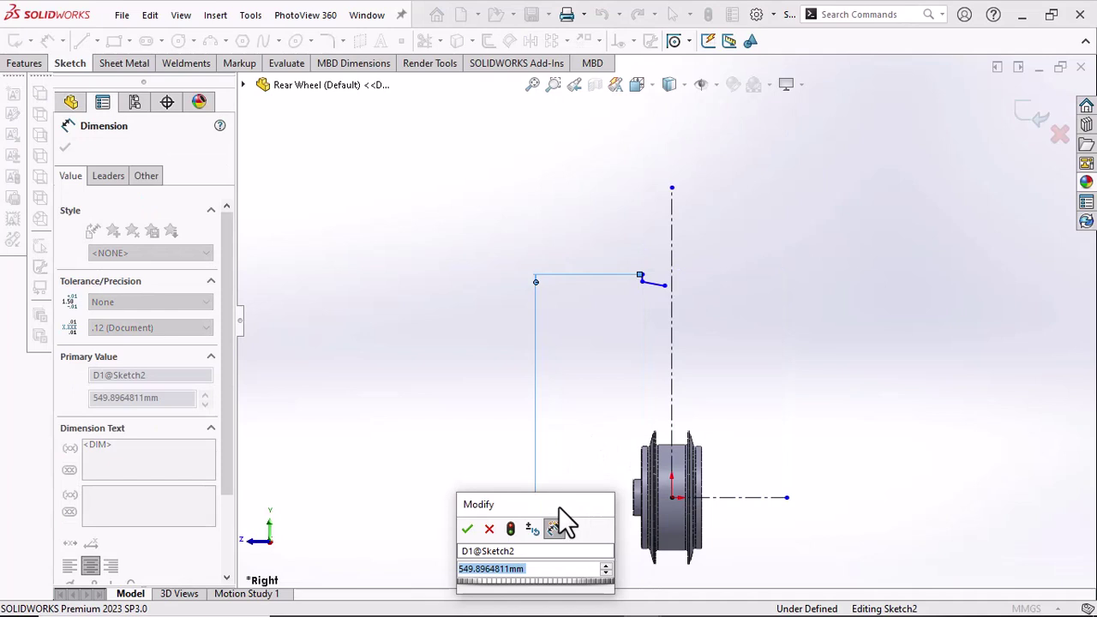
pyautogui.write('580')
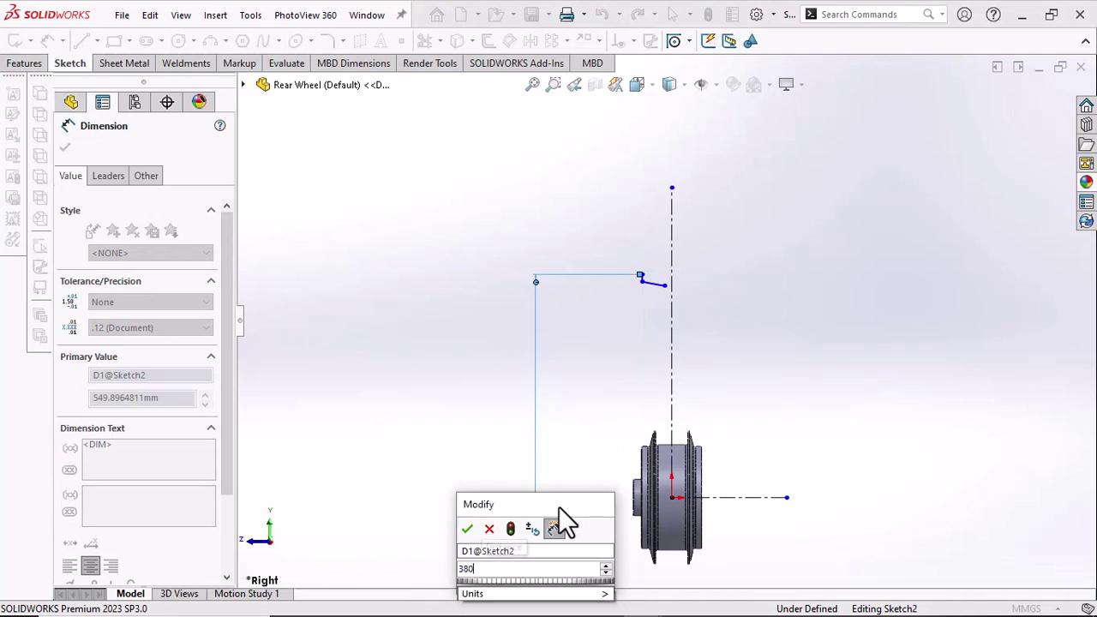
pyautogui.press('Return')
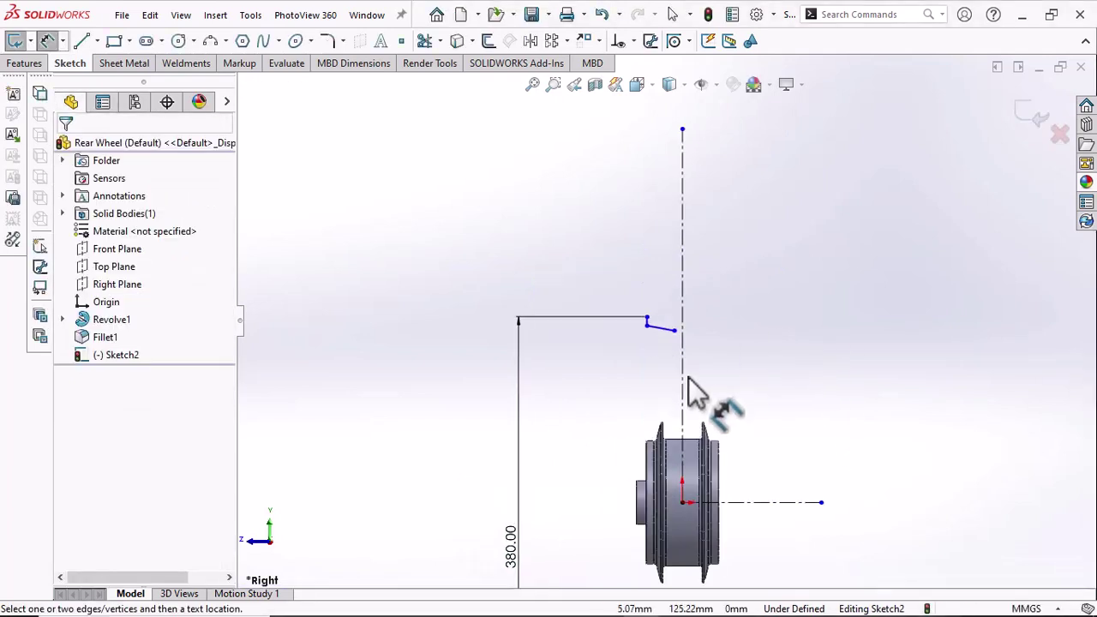
# Dimension the short vertical line's upper endpoint about the vertical centerline as a 60 mm doubled distance
pyautogui.click(649, 320)
pyautogui.click(685, 319)
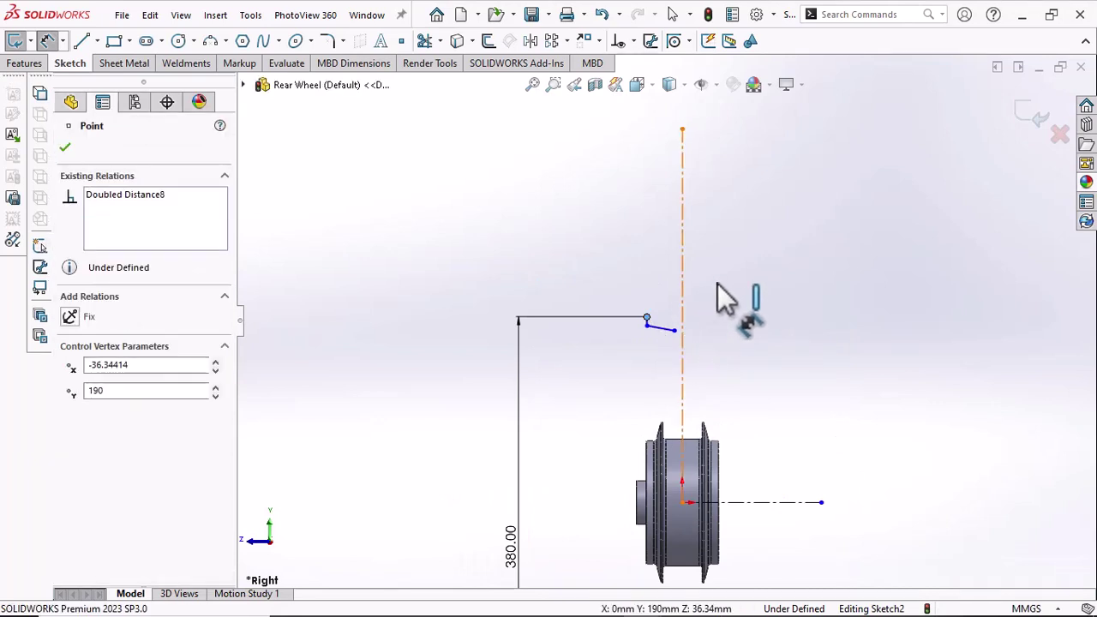
pyautogui.click(761, 248)
pyautogui.write('60')
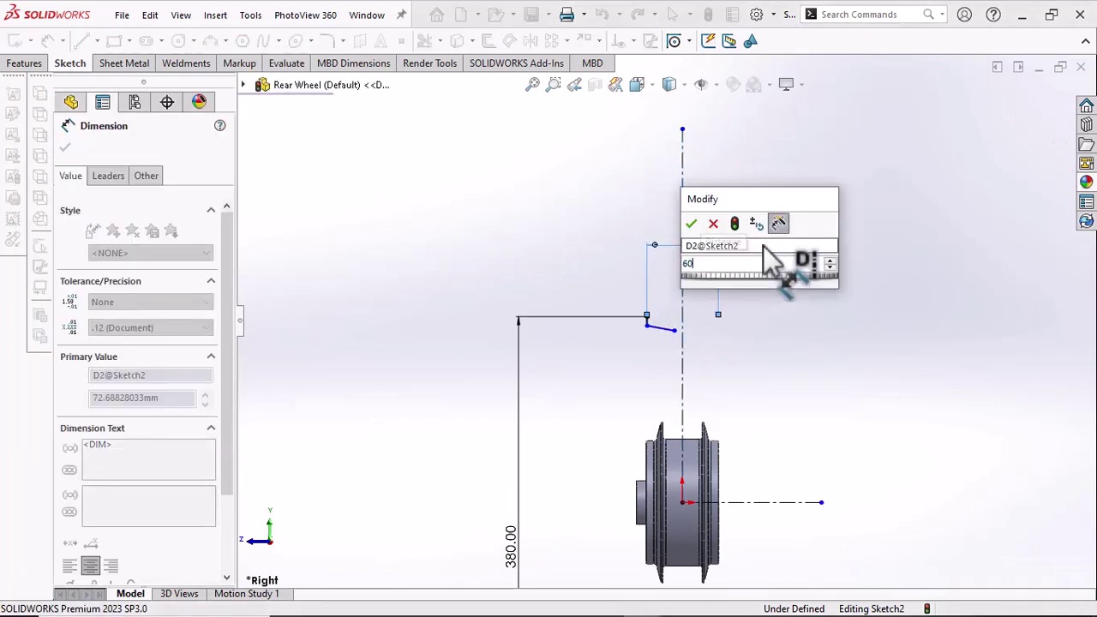
pyautogui.press('Return')
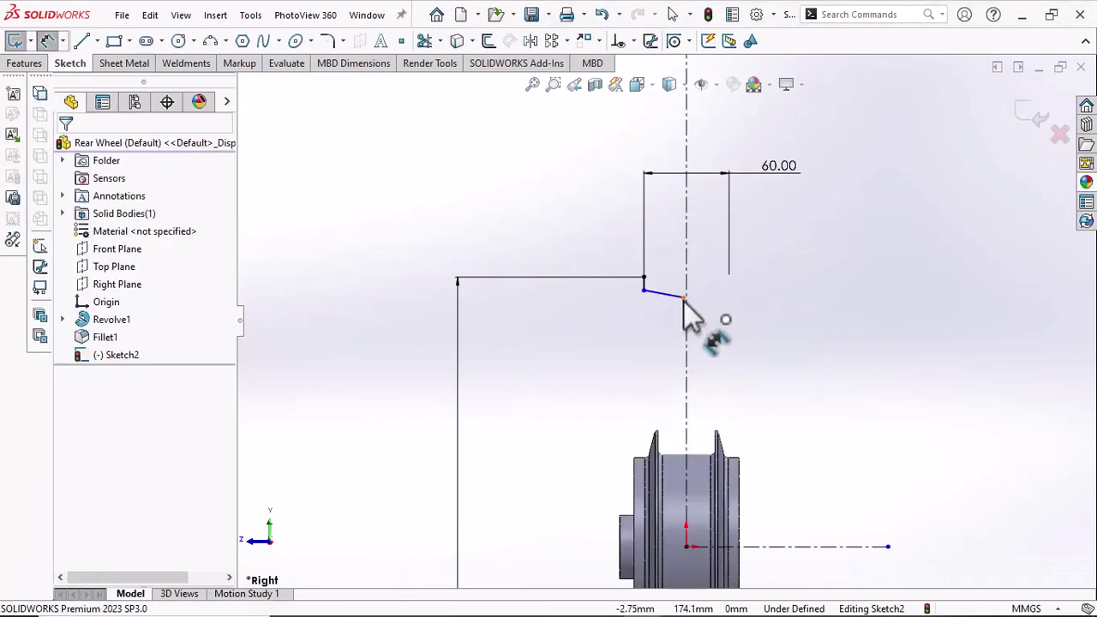
# Dimension the sloped line's free endpoint about the vertical centerline as a 25 mm doubled distance
pyautogui.click(683, 297)
pyautogui.click(687, 314)
pyautogui.click(768, 224)
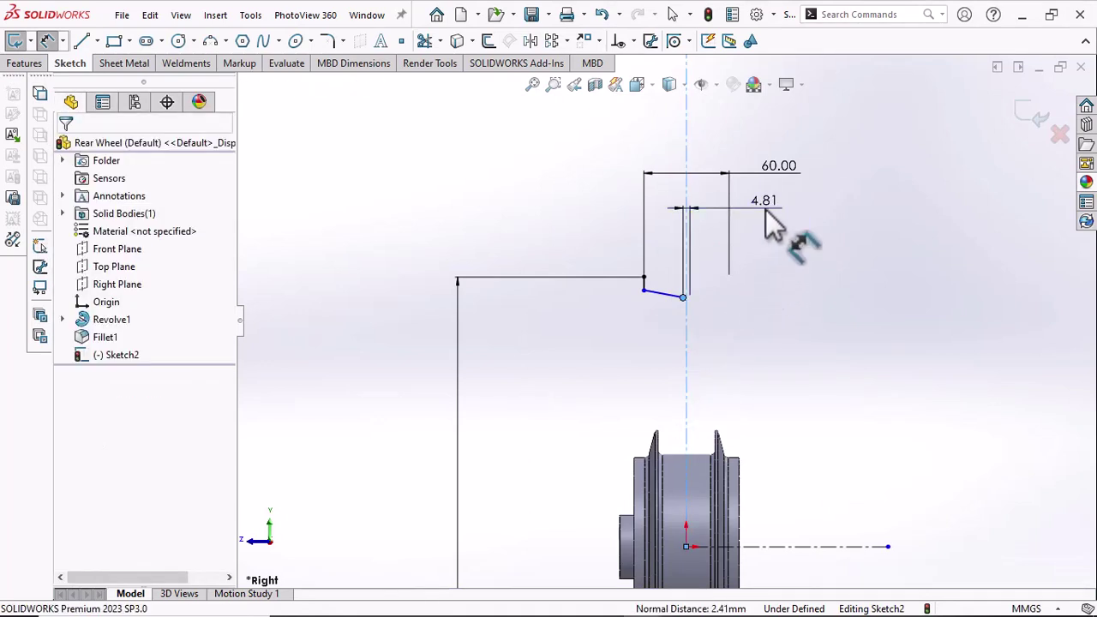
pyautogui.press('Return')
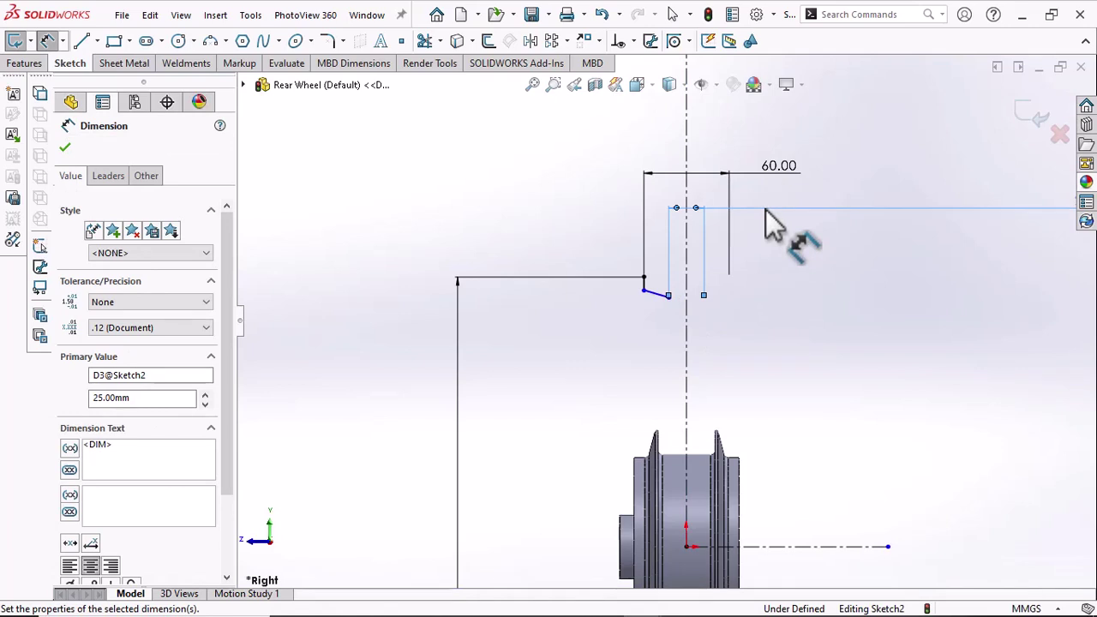
pyautogui.click(815, 293)
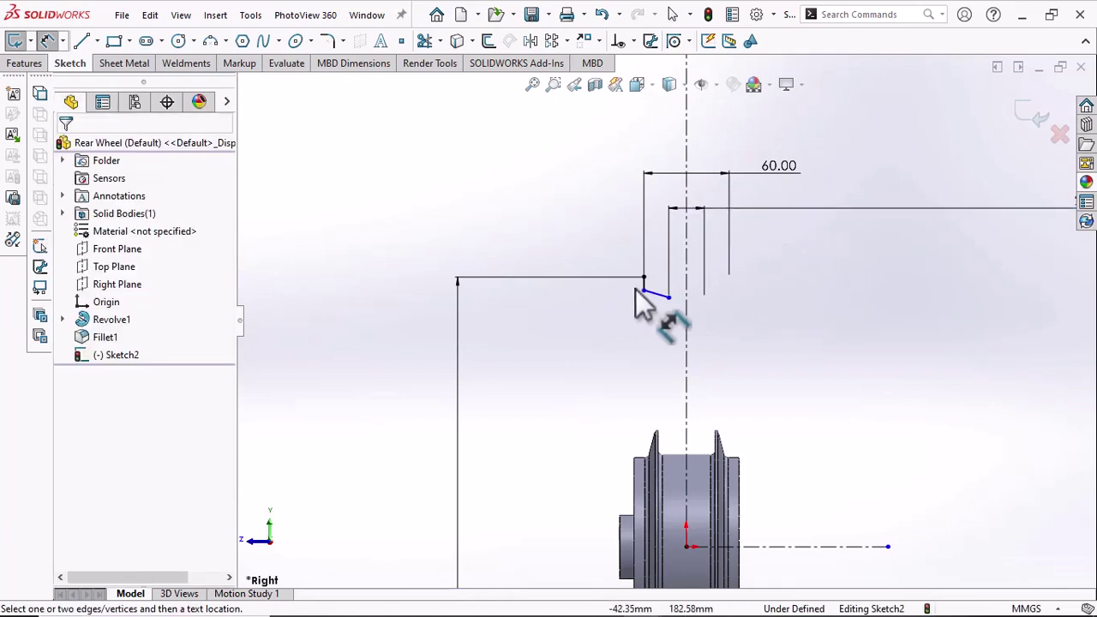
pyautogui.click(644, 298)
pyautogui.scroll(-8, 651, 302)
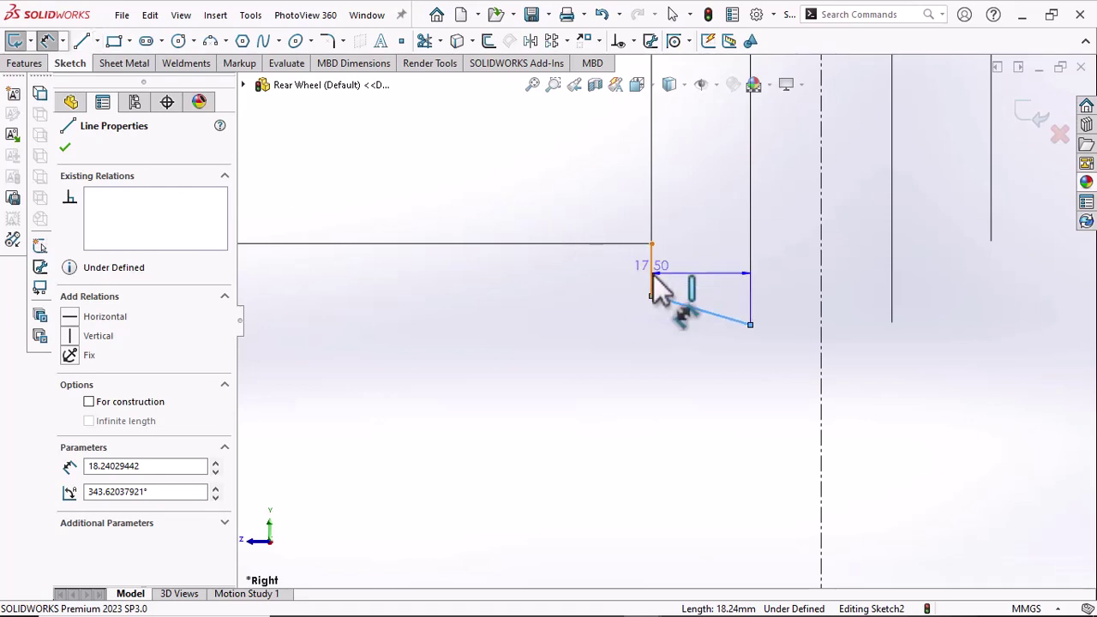
pyautogui.click(655, 290)
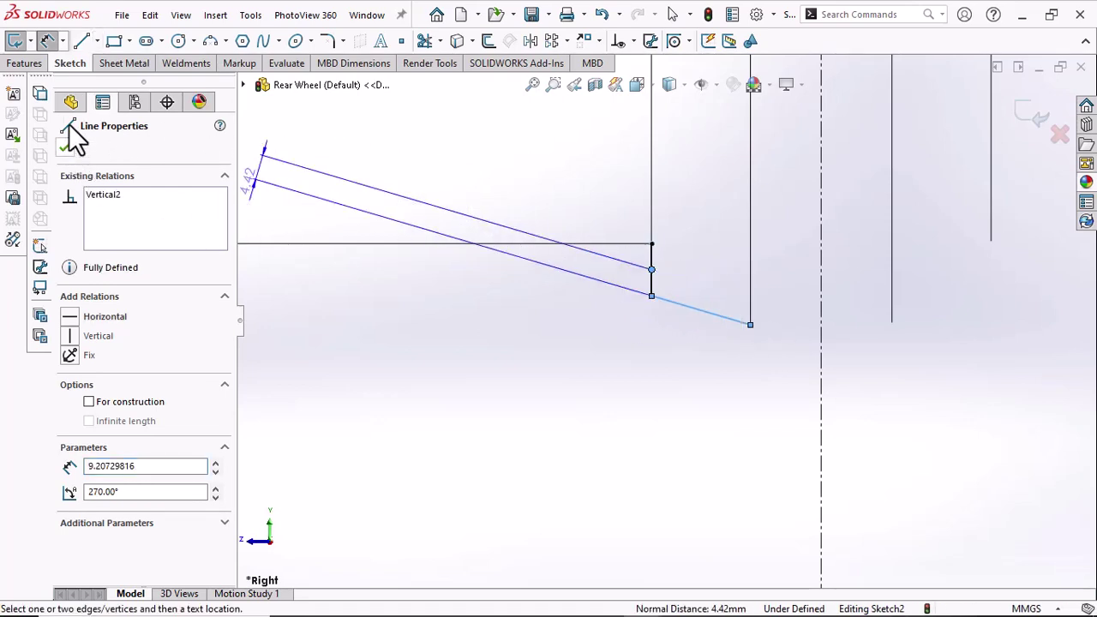
pyautogui.click(47, 40)
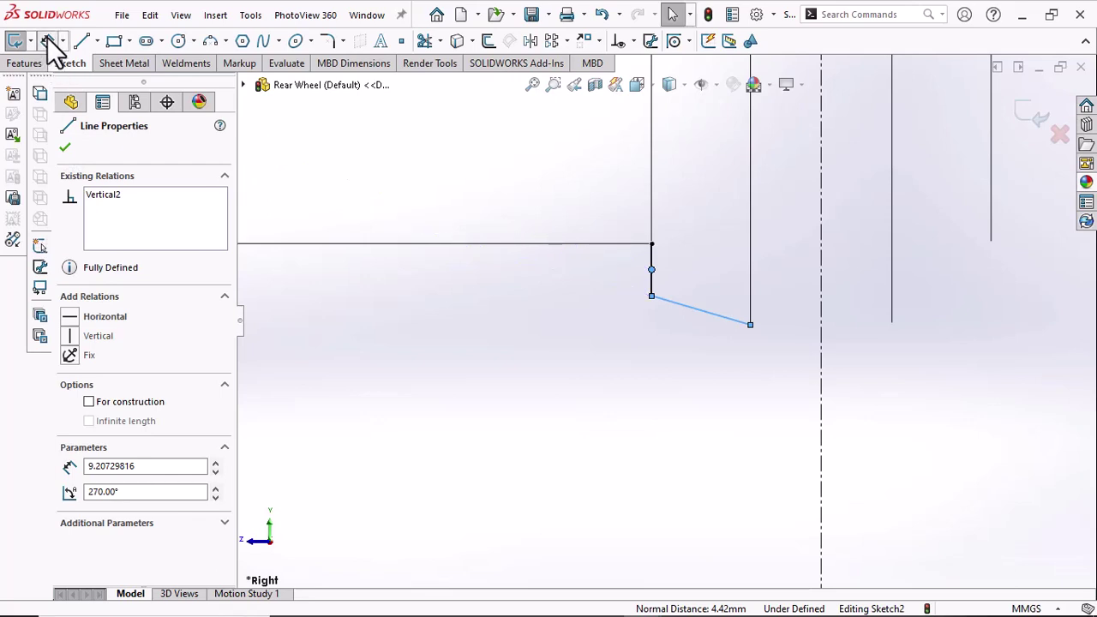
# Dimension the short vertical line's length as 13 mm
pyautogui.click(654, 291)
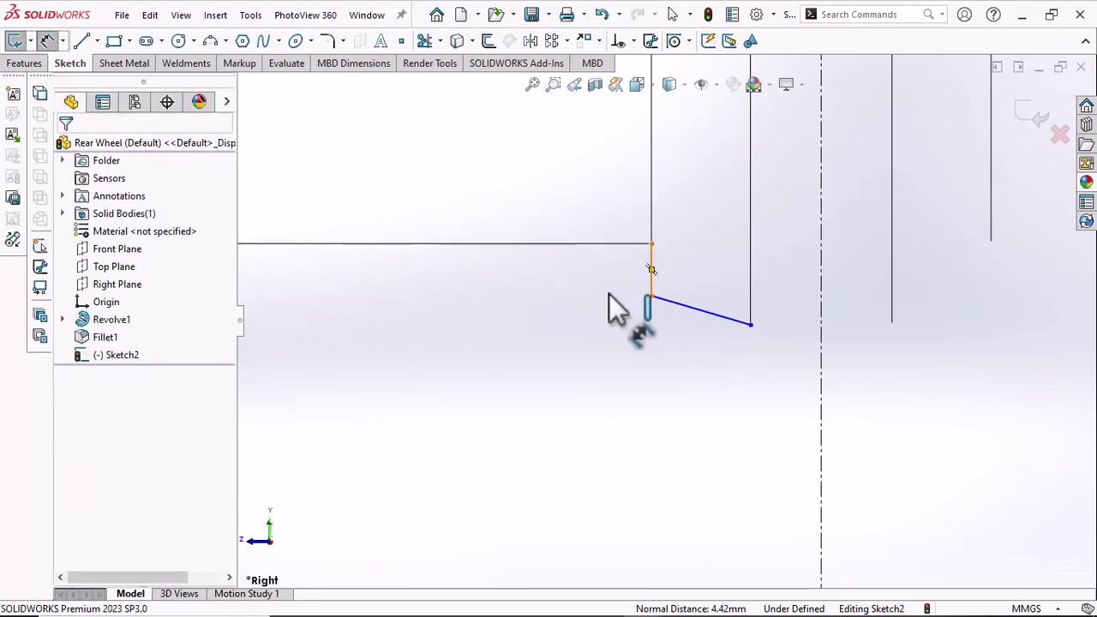
pyautogui.doubleClick(518, 300)
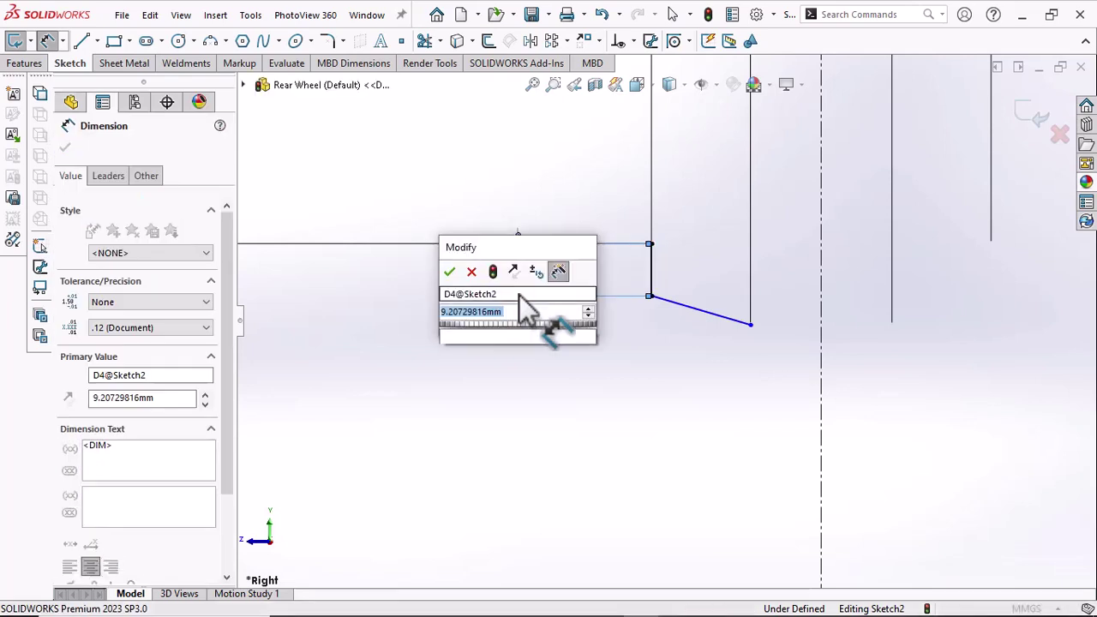
pyautogui.write('13')
pyautogui.press('Return')
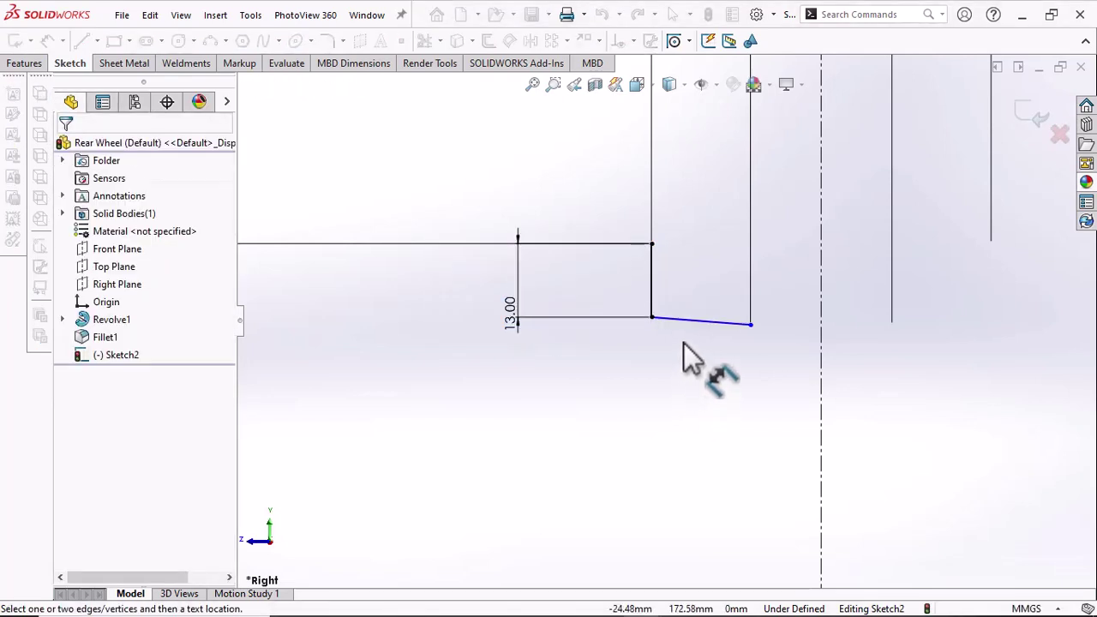
# Dimension the angle between the sloped line and the short vertical line as 82 degrees
pyautogui.click(692, 320)
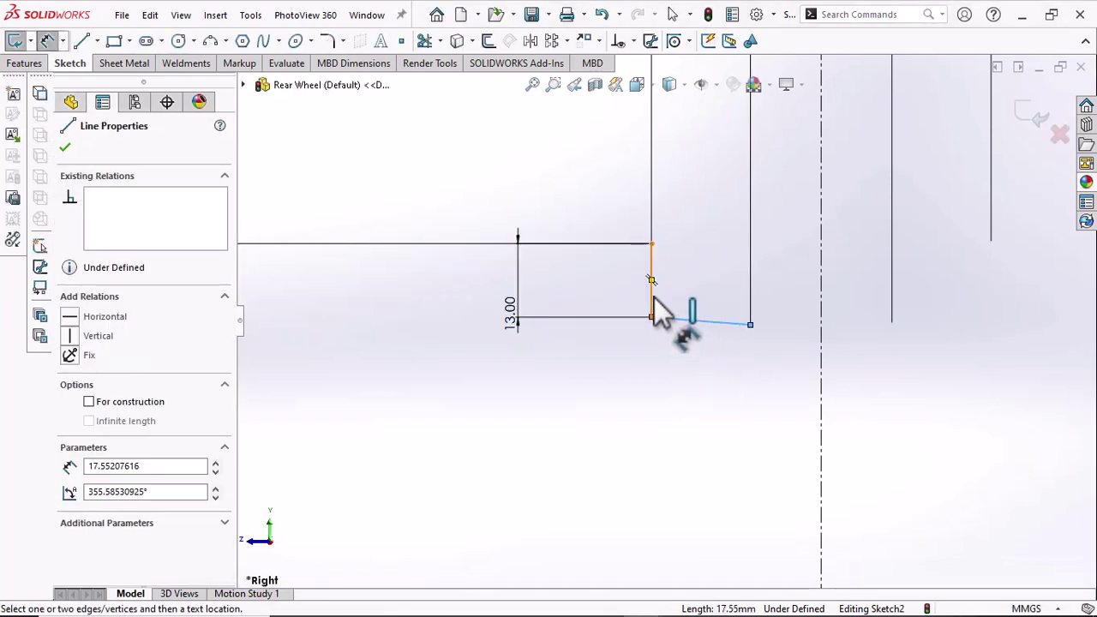
pyautogui.click(653, 304)
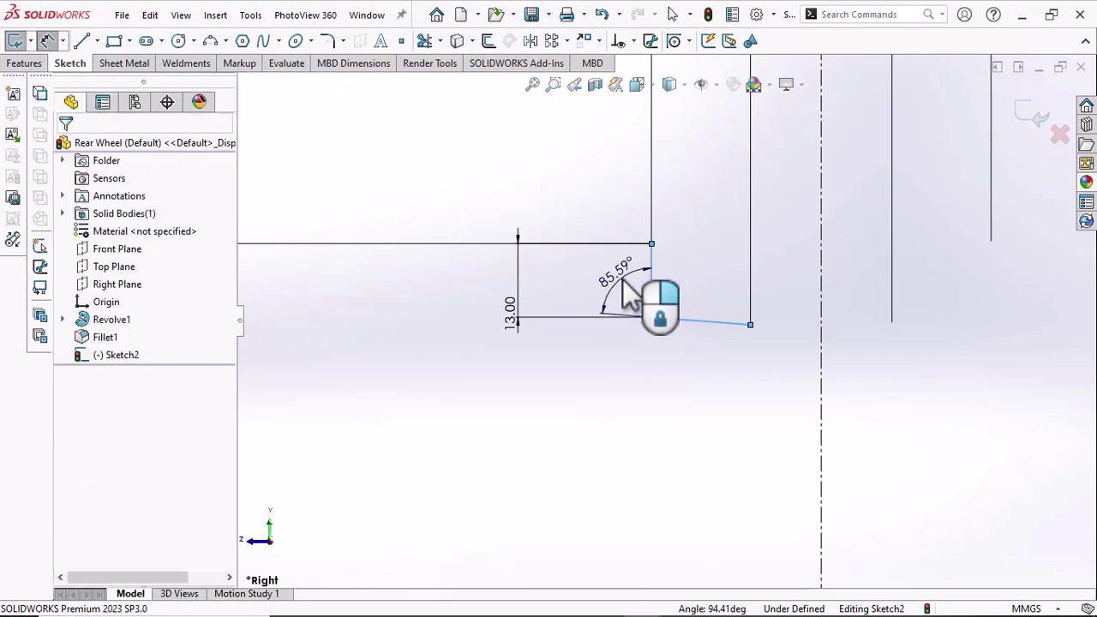
pyautogui.click(624, 282)
pyautogui.write('8')
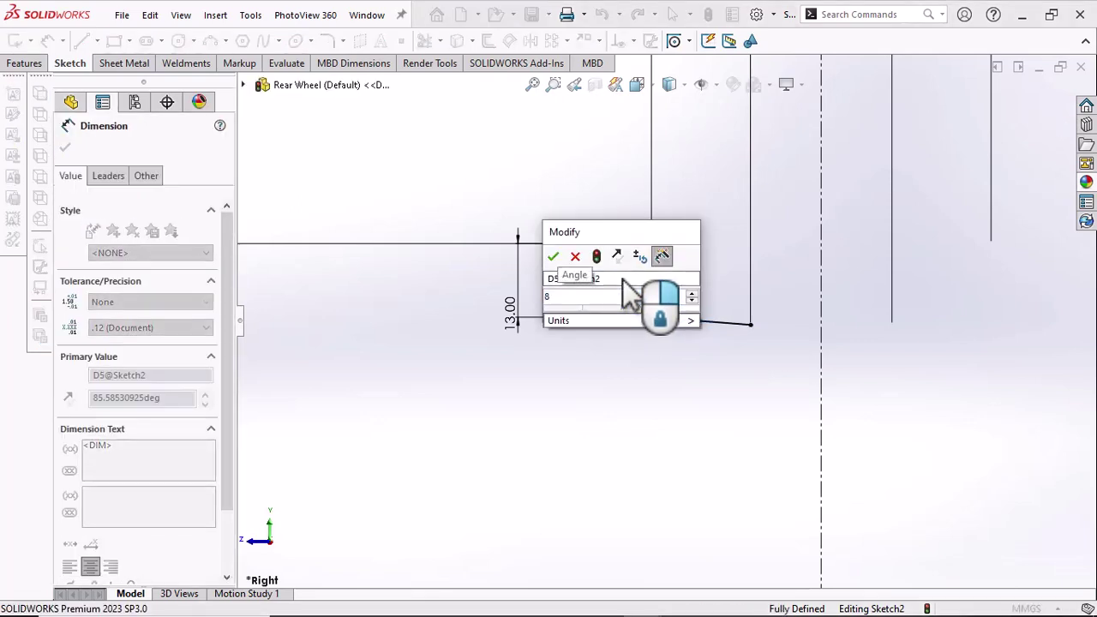
pyautogui.write('2')
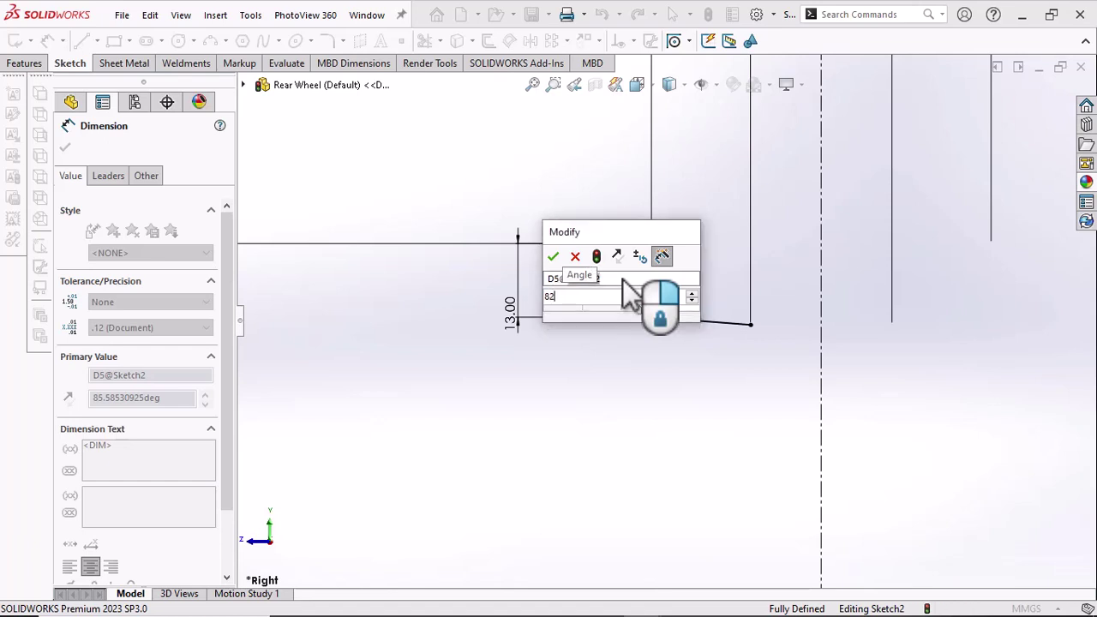
pyautogui.press('Return')
pyautogui.click(705, 235)
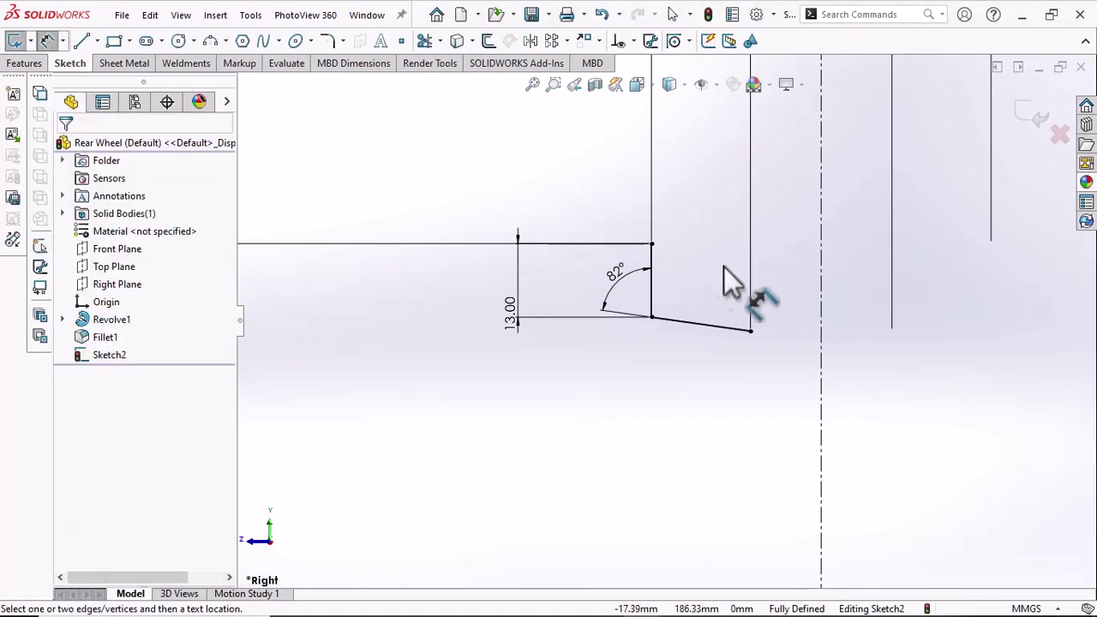
# Sketch an upward-bulging three-point arc about 4 mm wide from the short vertical line's upper endpoint toward the vertical centerline
pyautogui.scroll(-4, 643, 292)
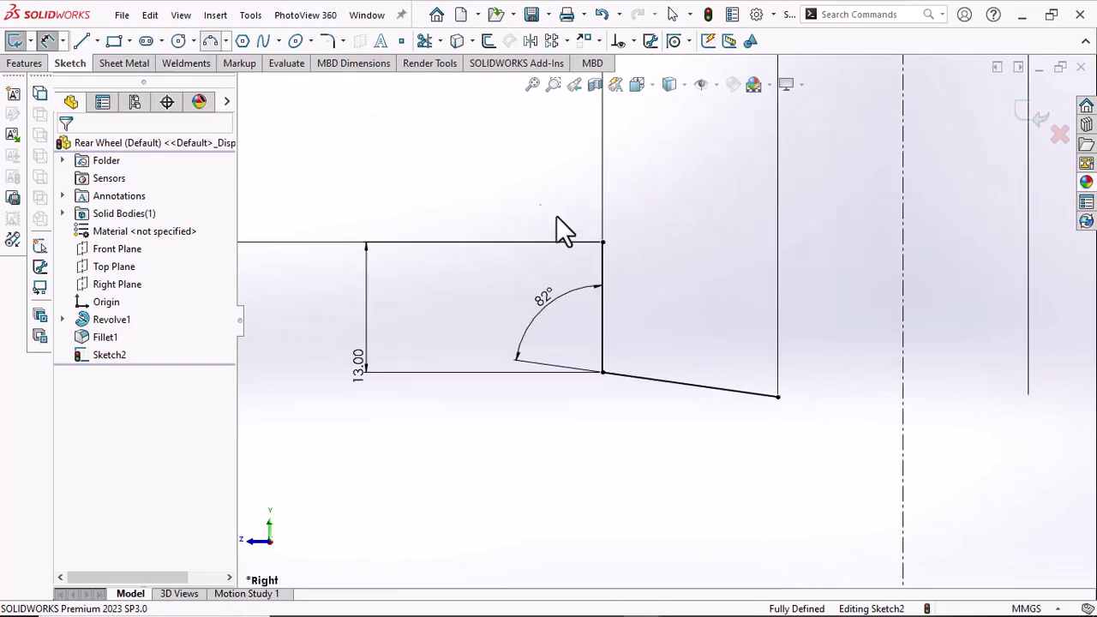
pyautogui.click(603, 242)
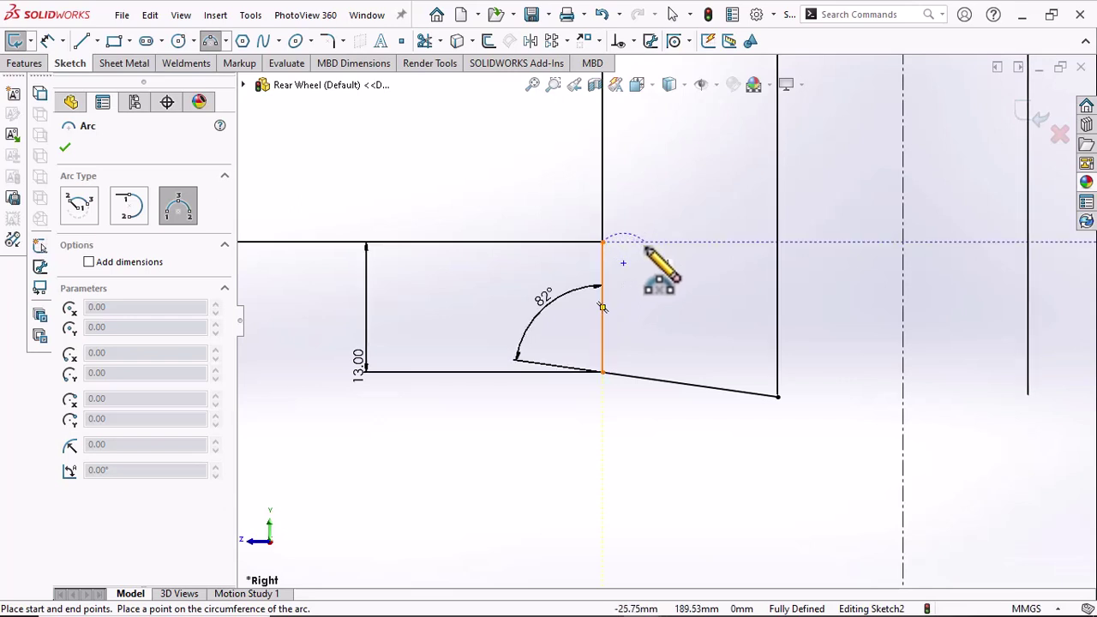
pyautogui.click(642, 242)
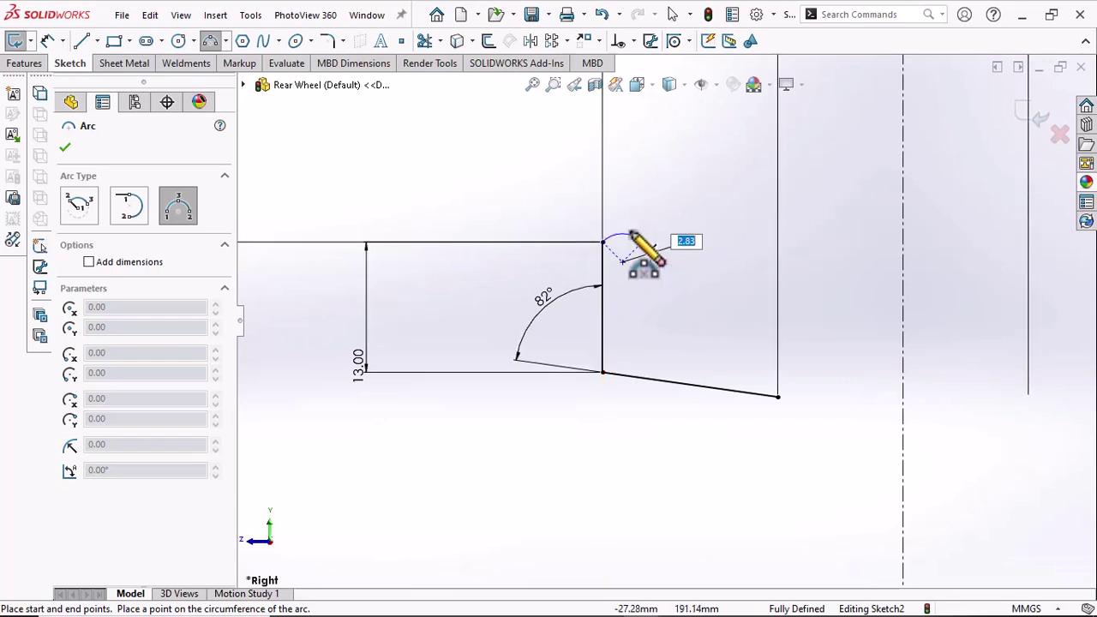
pyautogui.click(631, 233)
pyautogui.rightClick(631, 231)
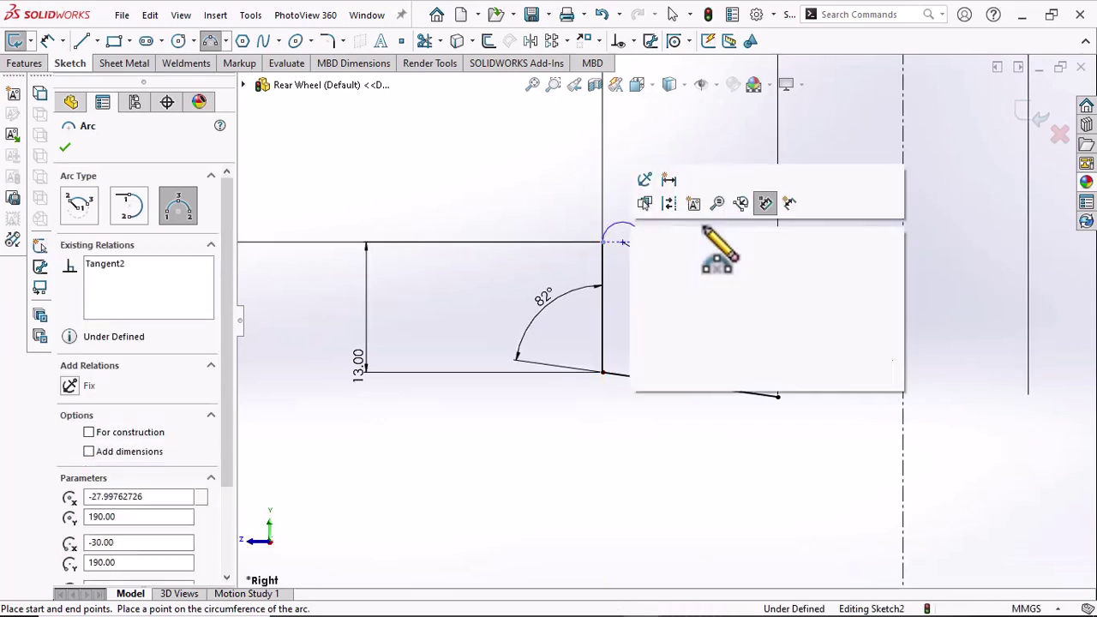
pyautogui.click(675, 238)
# Sketch connected lines from the arc's free end: about 9 mm down, about 20 mm sloping downward, and about 6 mm horizontally to the centerline
pyautogui.click(81, 41)
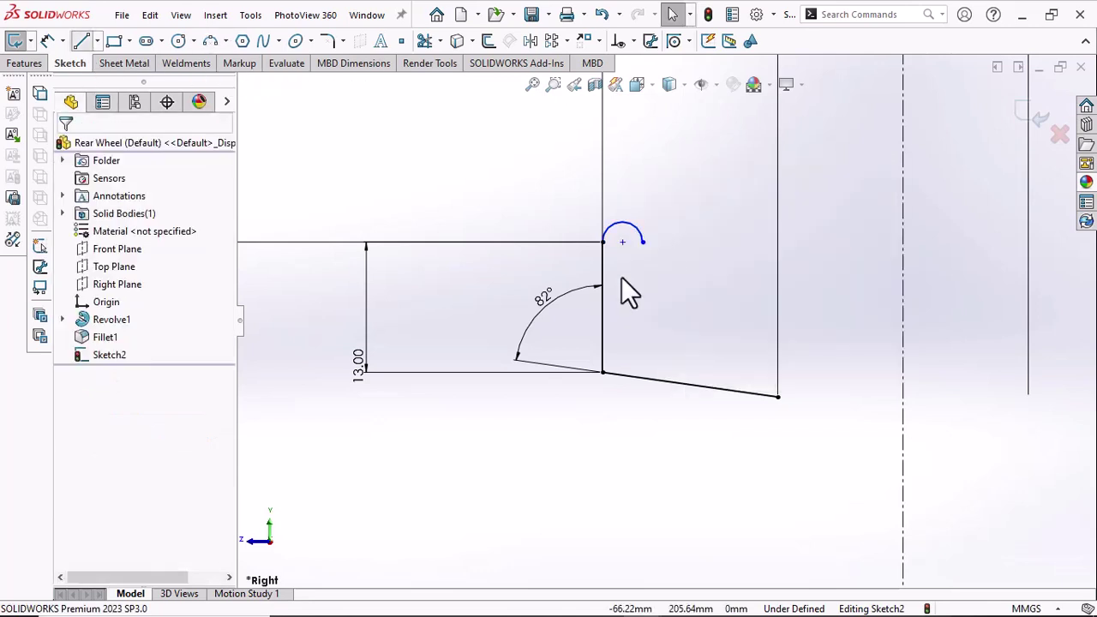
pyautogui.click(644, 242)
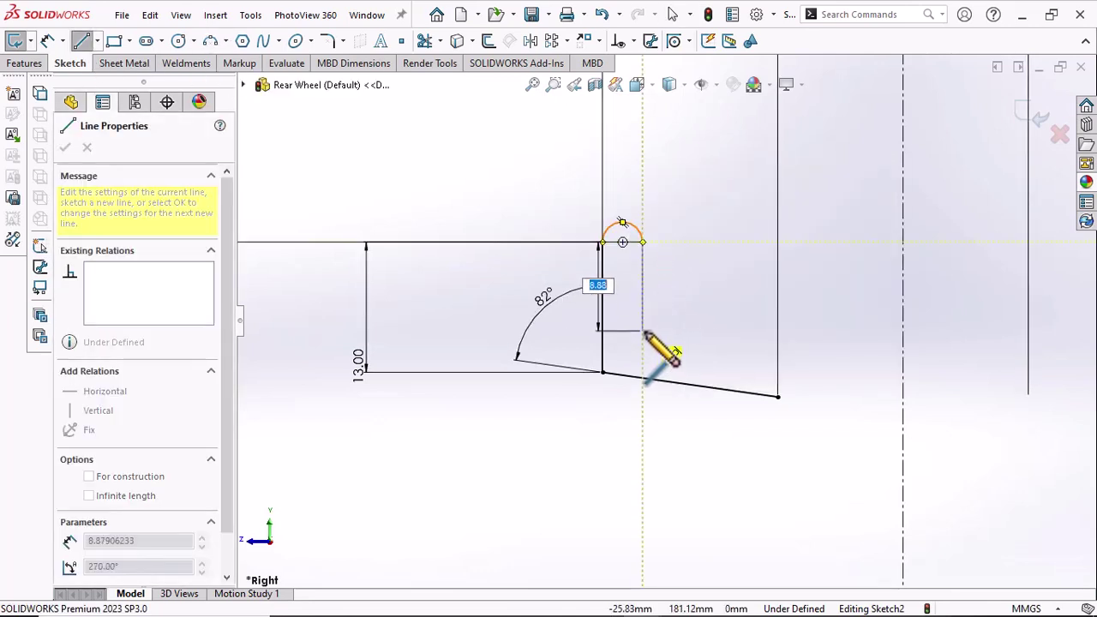
pyautogui.click(643, 331)
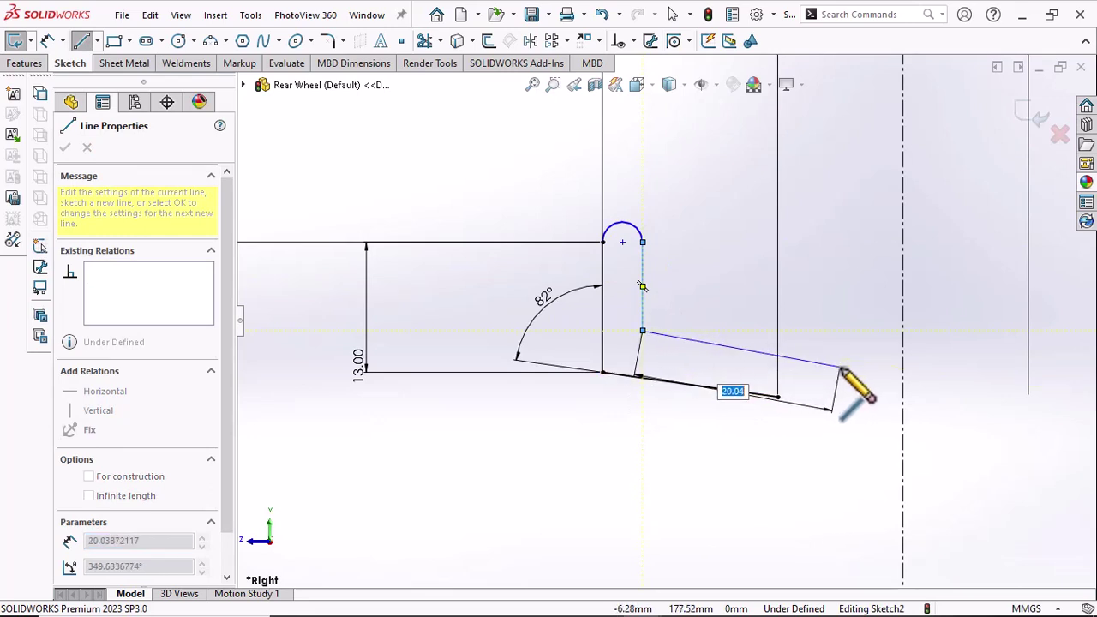
pyautogui.click(839, 367)
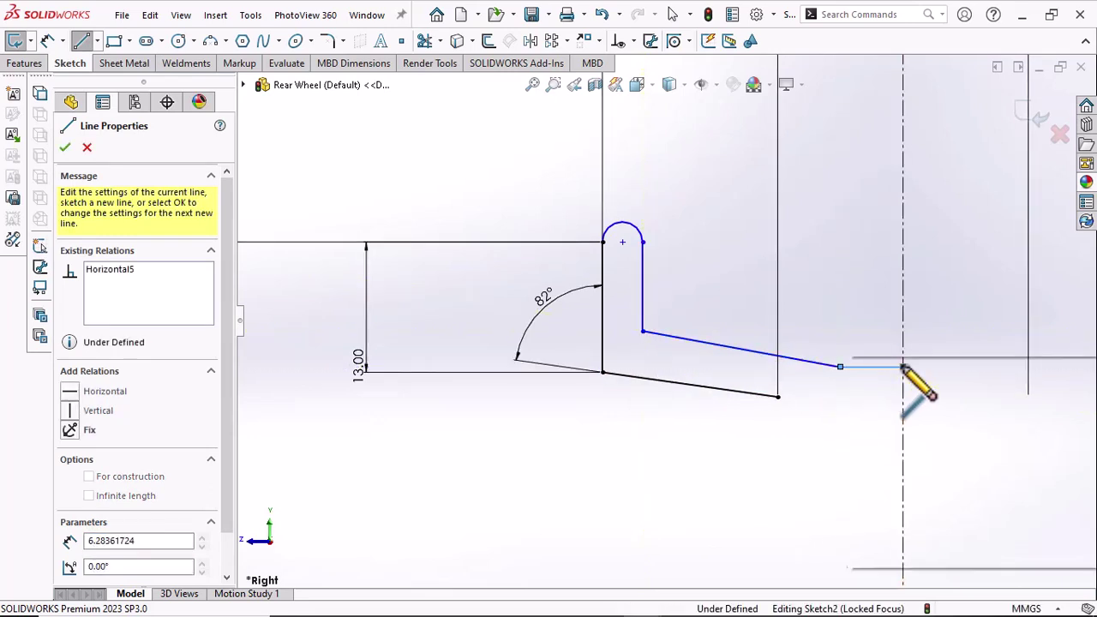
pyautogui.rightClick(847, 368)
pyautogui.click(1029, 342)
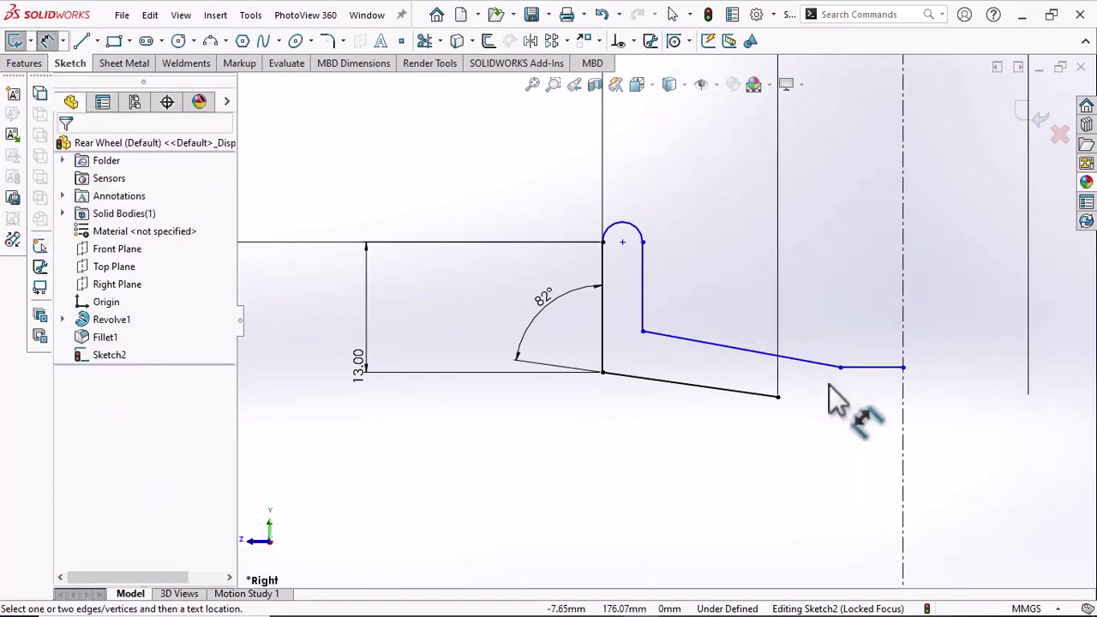
# Make the upper sloped line parallel to the lower sloped line
pyautogui.rightClick(681, 287)
pyautogui.click(728, 315)
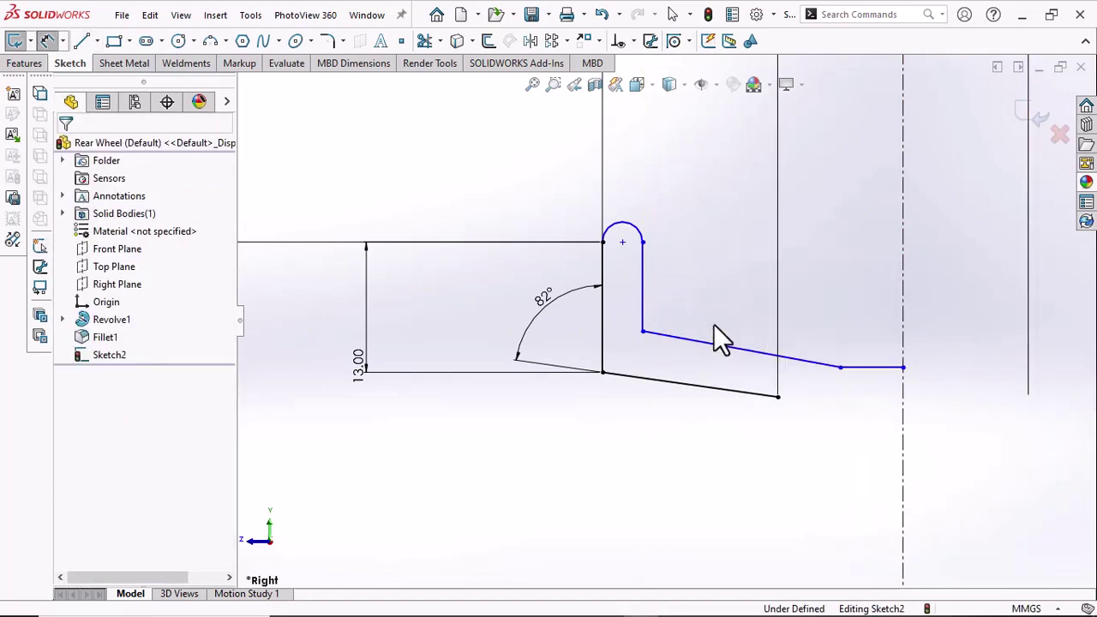
pyautogui.moveTo(726, 316)
pyautogui.mouseDown()
pyautogui.moveTo(695, 415)
pyautogui.moveTo(755, 379)
pyautogui.mouseUp()
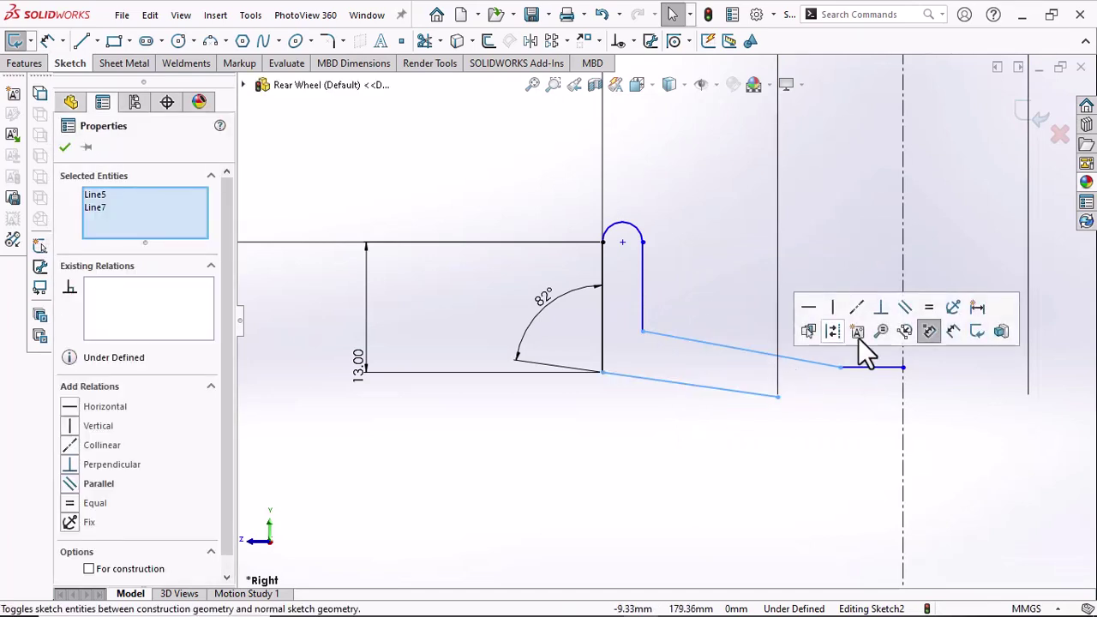
pyautogui.click(906, 313)
pyautogui.click(686, 239)
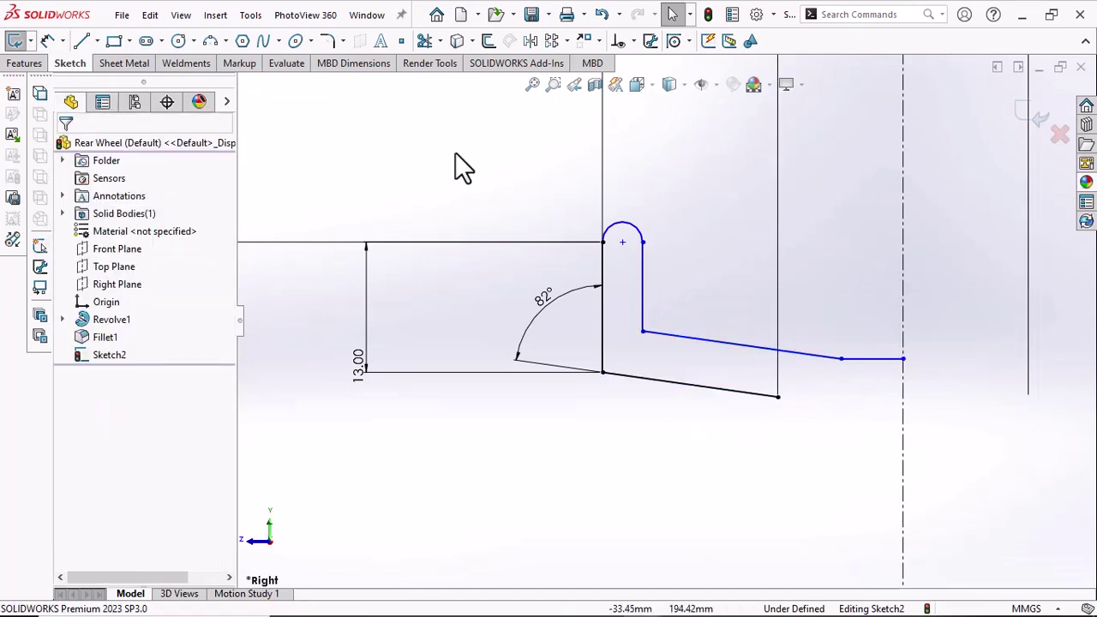
# Dimension the distance between the two short vertical lines under the small arc as 3 mm
pyautogui.click(47, 41)
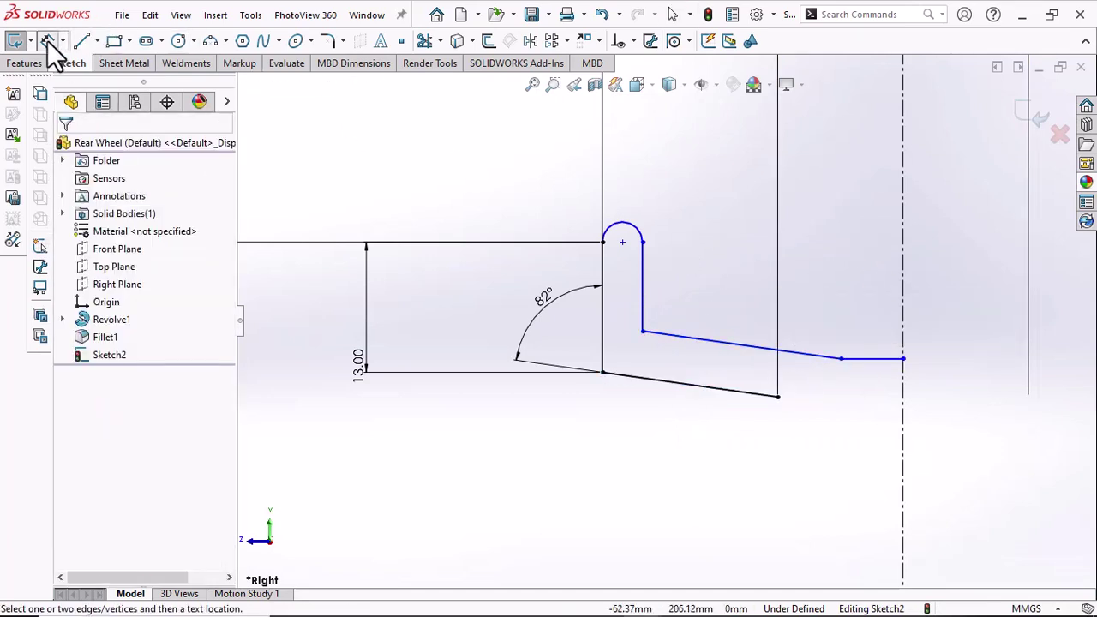
pyautogui.click(644, 289)
pyautogui.click(604, 278)
pyautogui.click(686, 193)
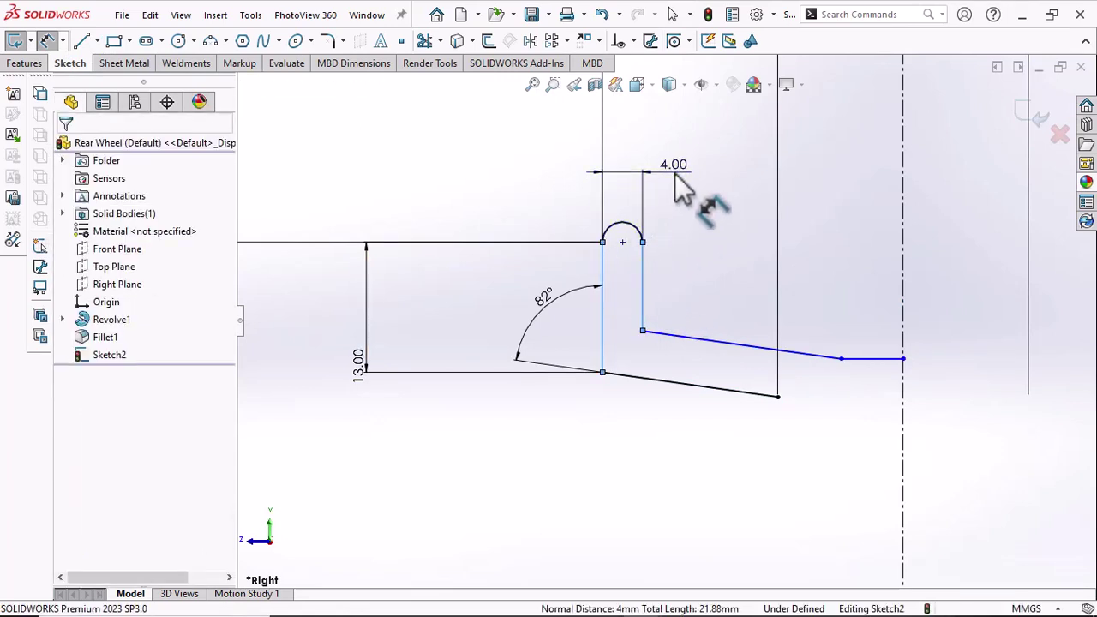
pyautogui.write('3')
pyautogui.press('Return')
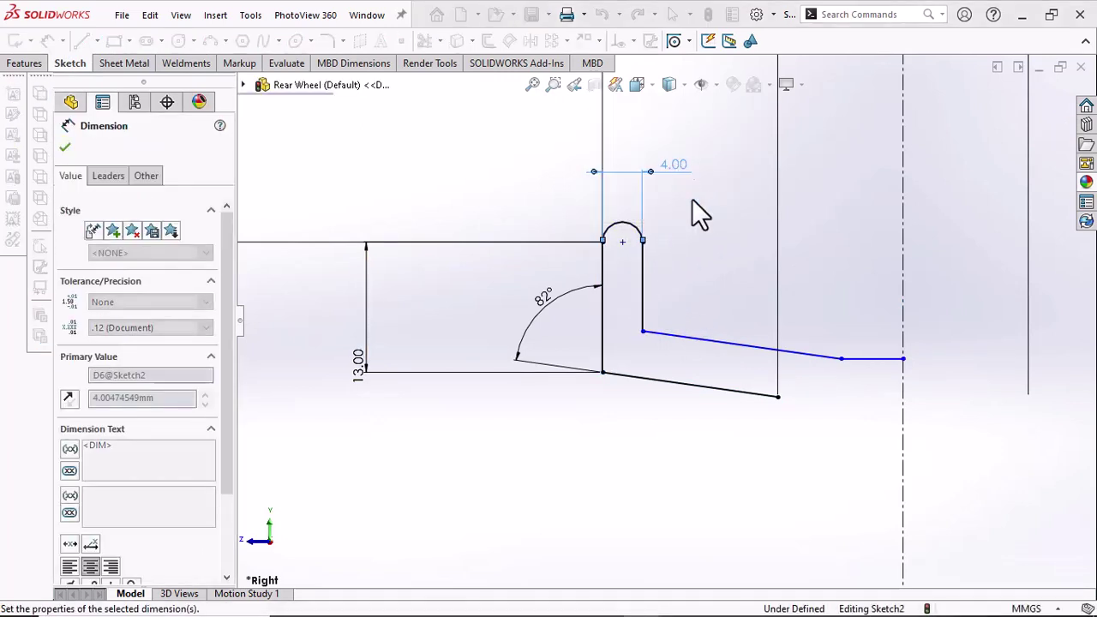
# Dimension the distance between the two parallel sloped lines as 3 mm
pyautogui.click(683, 340)
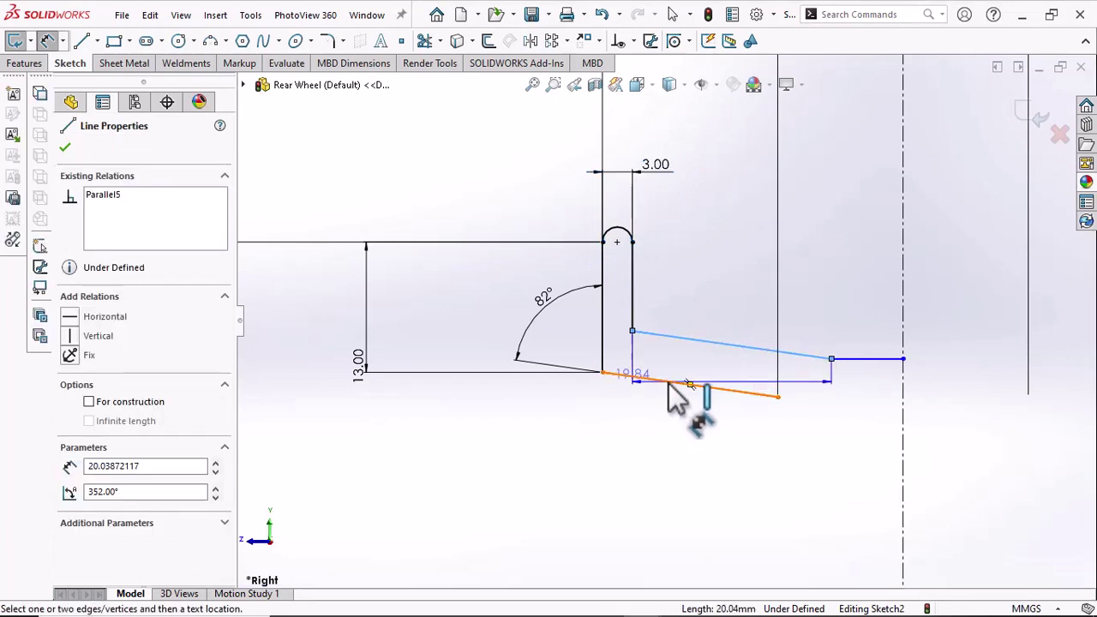
pyautogui.click(668, 383)
pyautogui.click(676, 362)
pyautogui.click(677, 352)
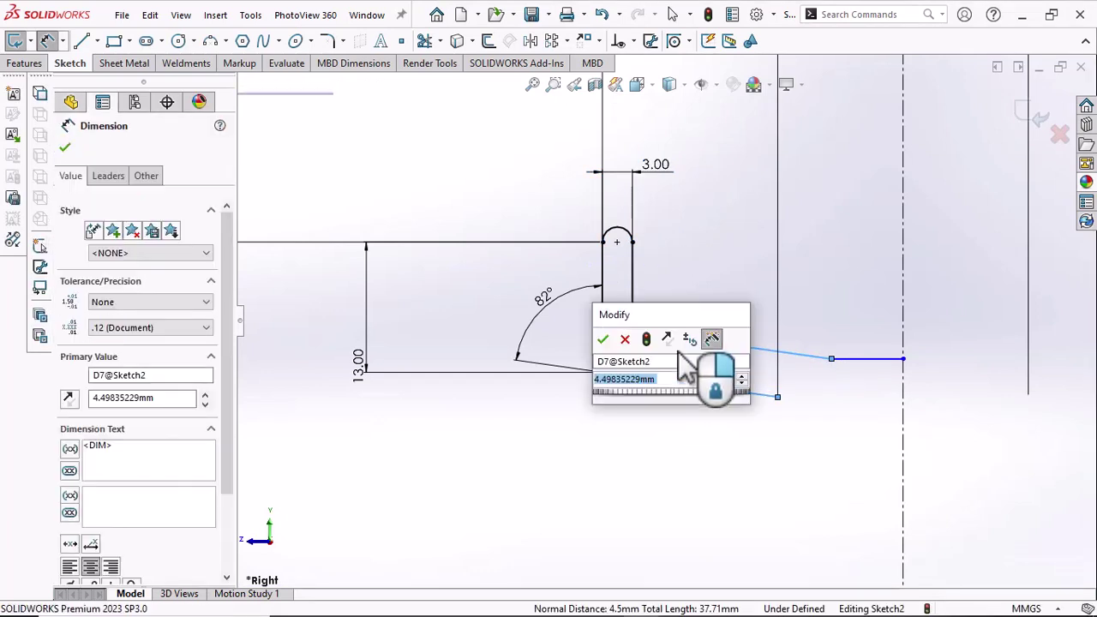
pyautogui.write('3')
pyautogui.press('Return')
pyautogui.press('Escape')
pyautogui.press('z')
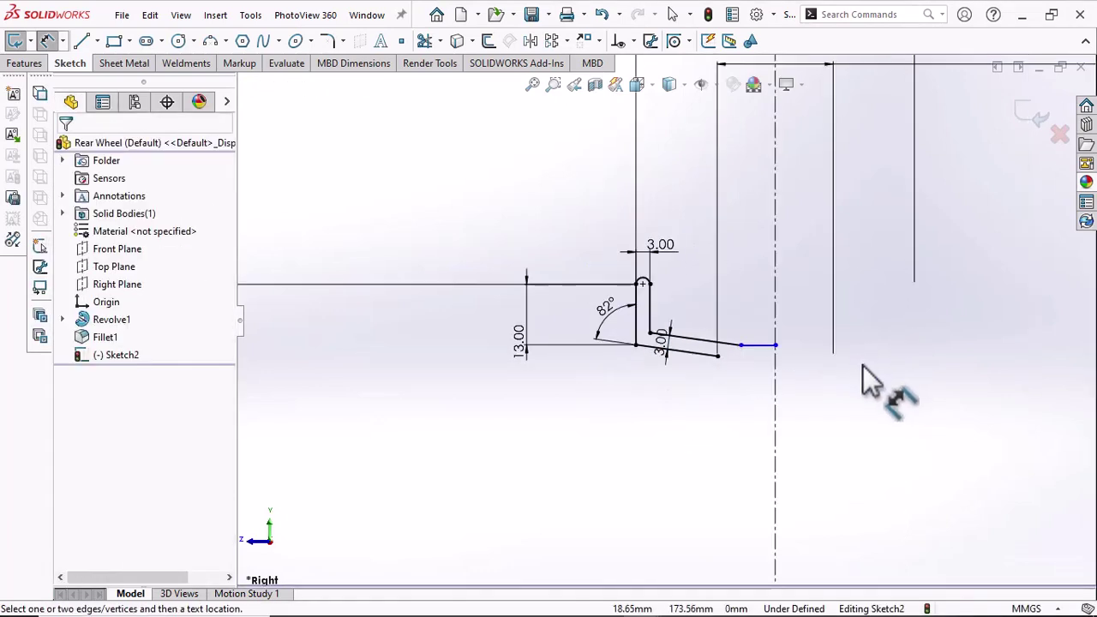
# Sketch a downward-bulging three-point arc from the lower sloped line's free endpoint across the vertical centerline to the opposite side
pyautogui.click(210, 41)
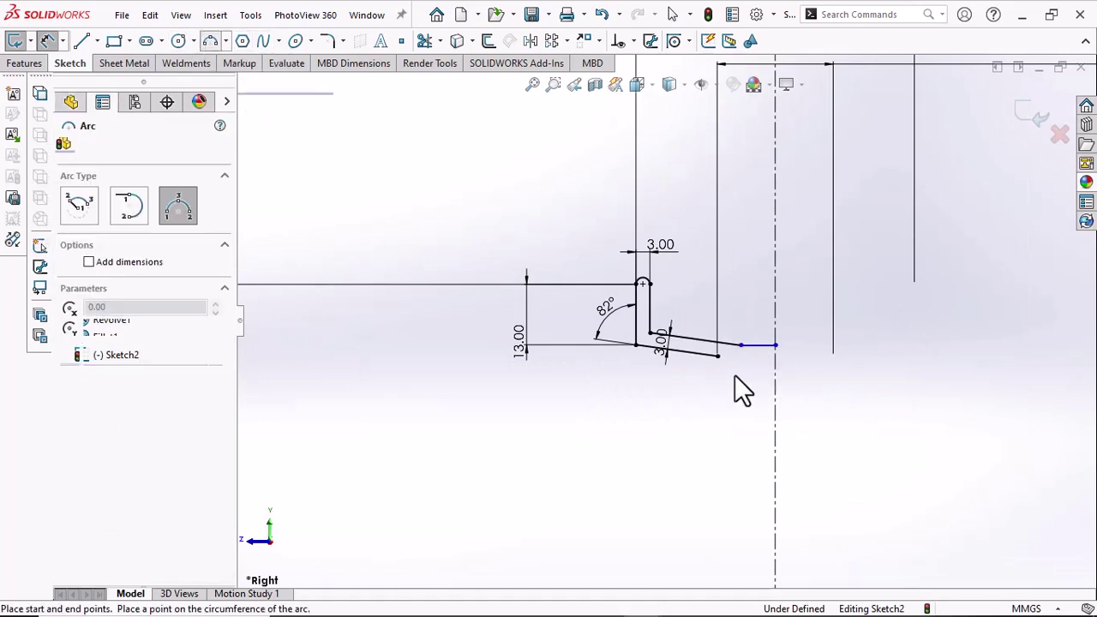
pyautogui.click(829, 358)
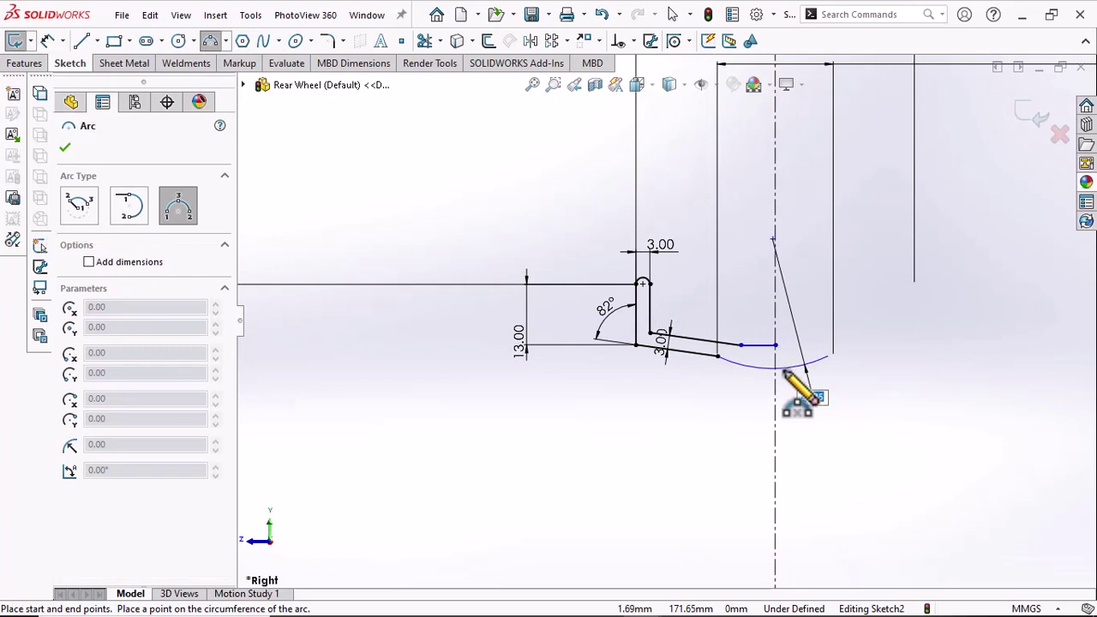
pyautogui.click(782, 374)
pyautogui.rightClick(783, 374)
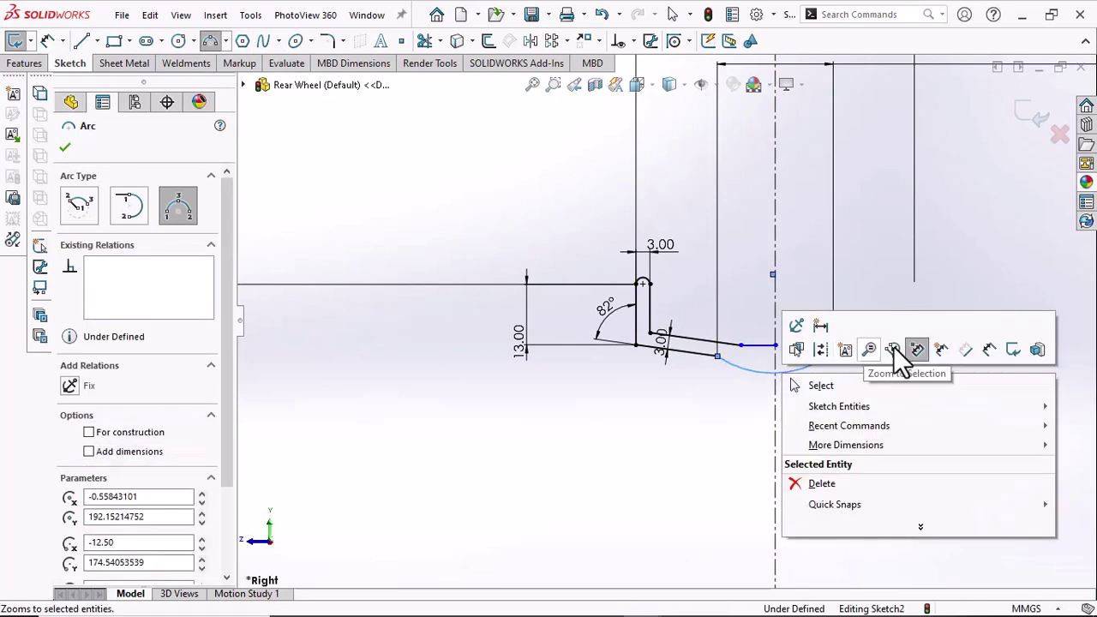
pyautogui.click(845, 386)
pyautogui.click(816, 369)
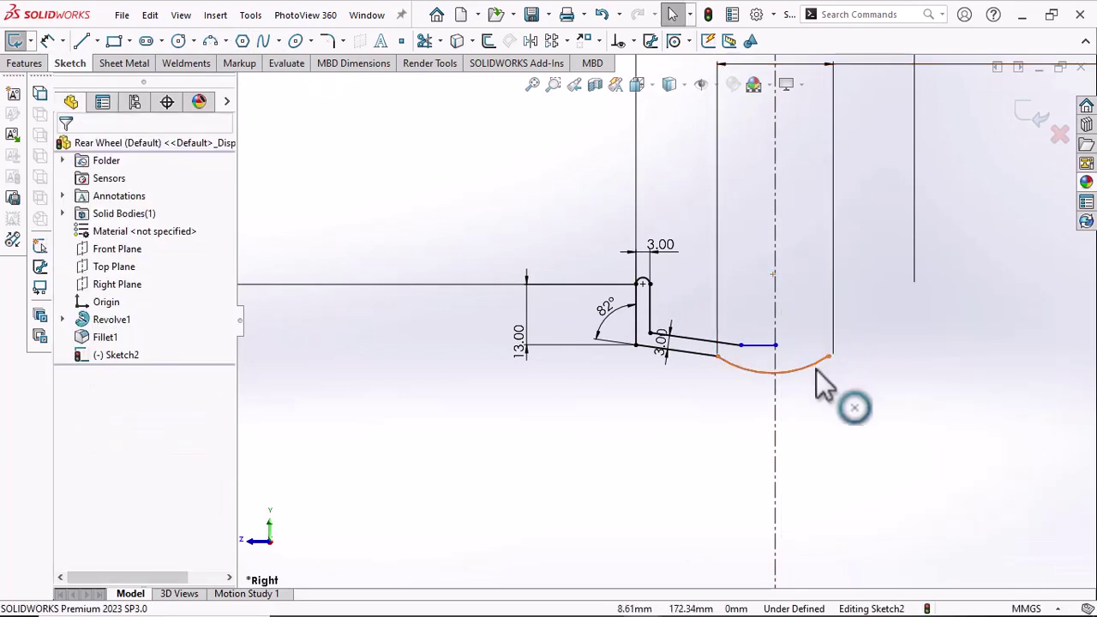
# Make the lower arc's center coincident with the vertical centerline and trim away the arc's half beyond the centerline
pyautogui.scroll(3, 825, 433)
pyautogui.scroll(-2, 728, 307)
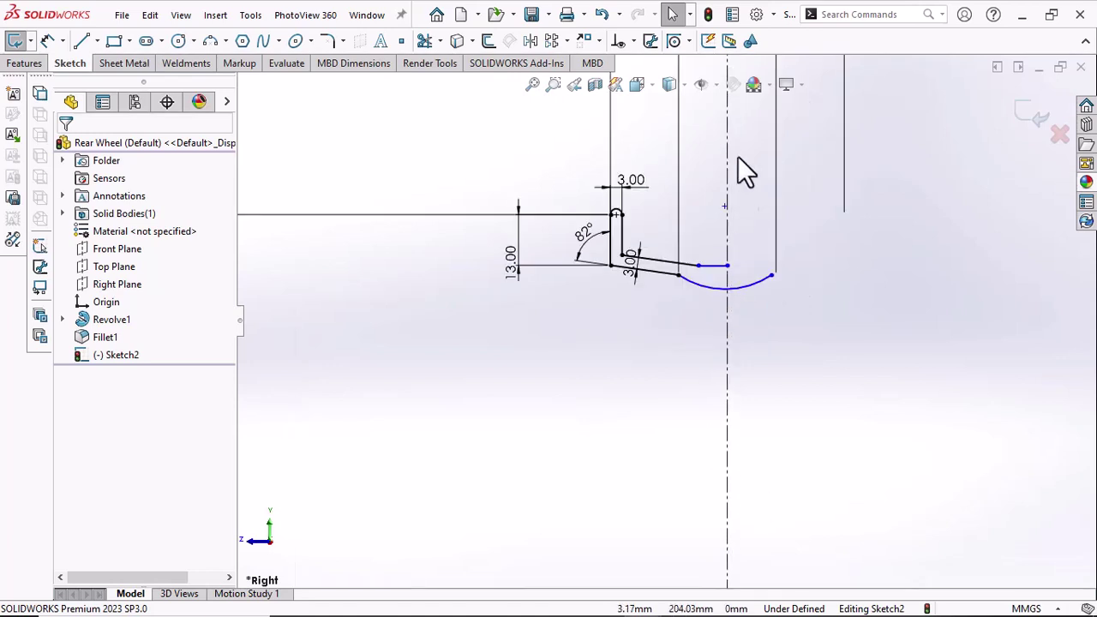
pyautogui.click(631, 42)
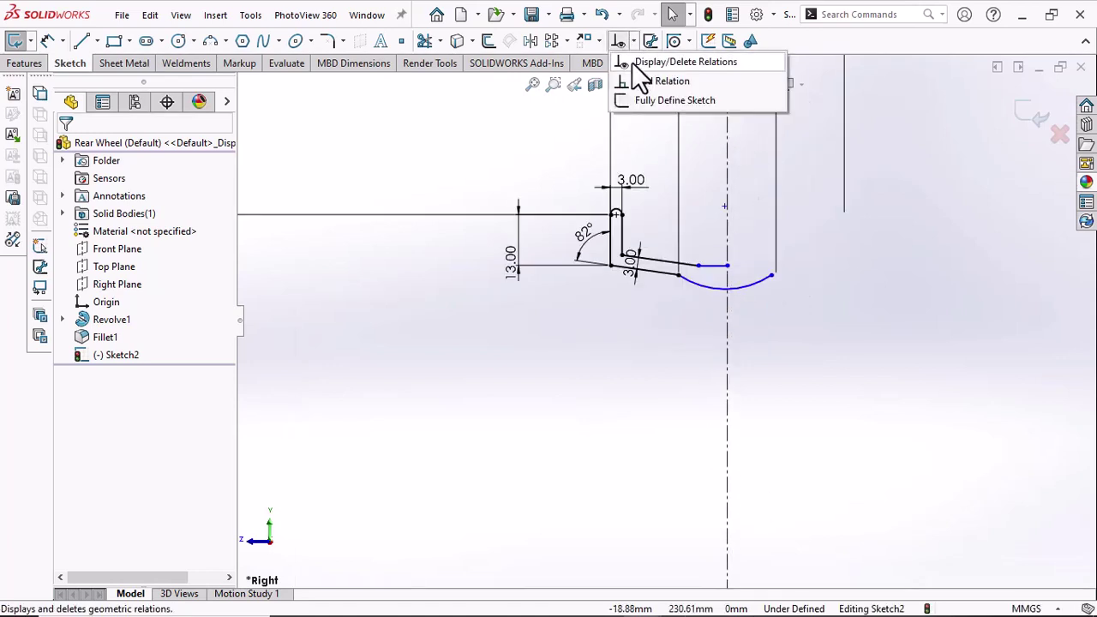
pyautogui.click(638, 81)
pyautogui.click(724, 207)
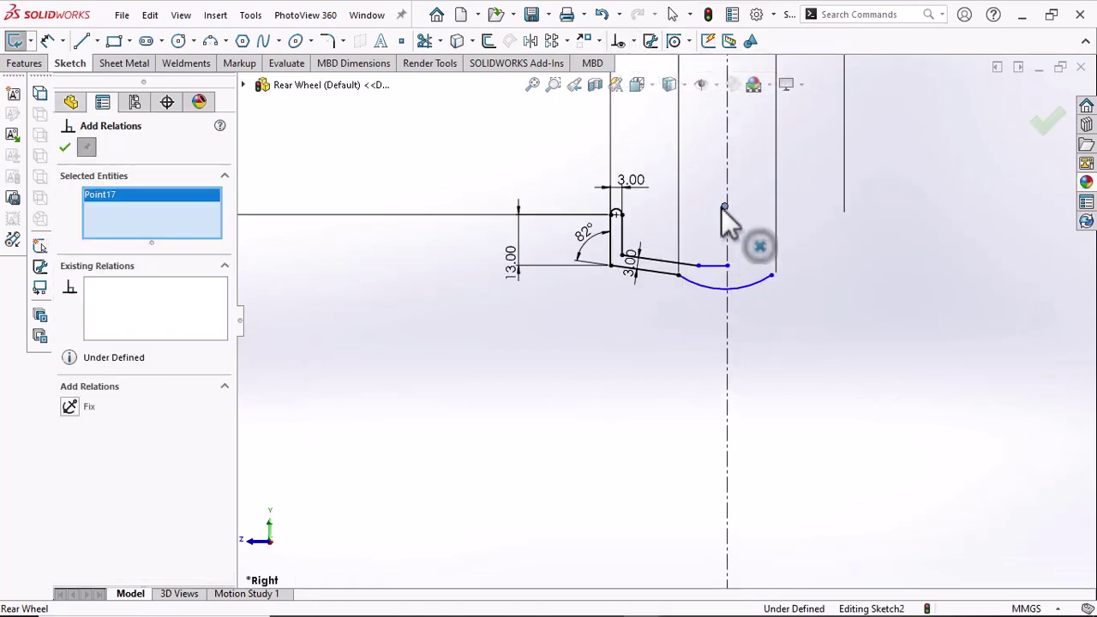
pyautogui.click(726, 168)
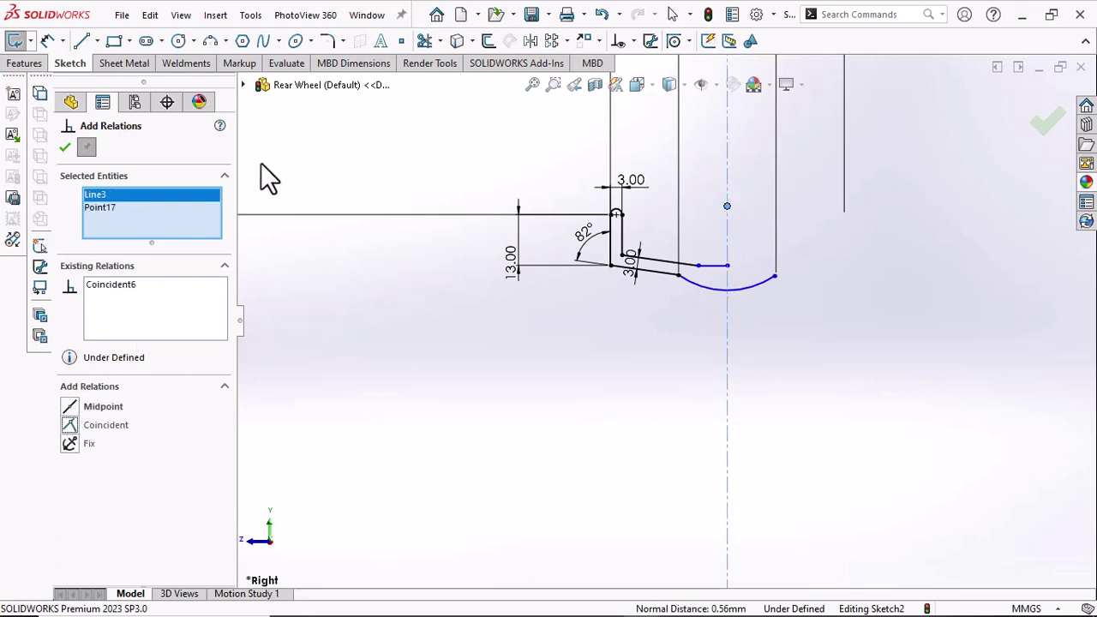
pyautogui.click(423, 41)
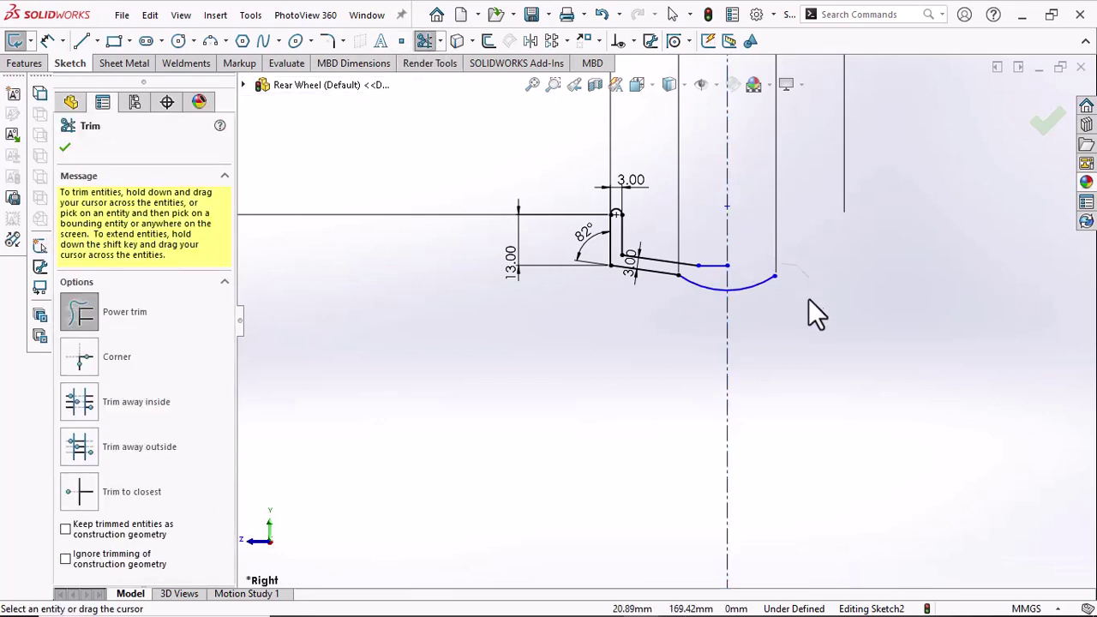
# Dimension the vertical distance from the small top arc's center to the short horizontal line as 13 mm
pyautogui.click(49, 41)
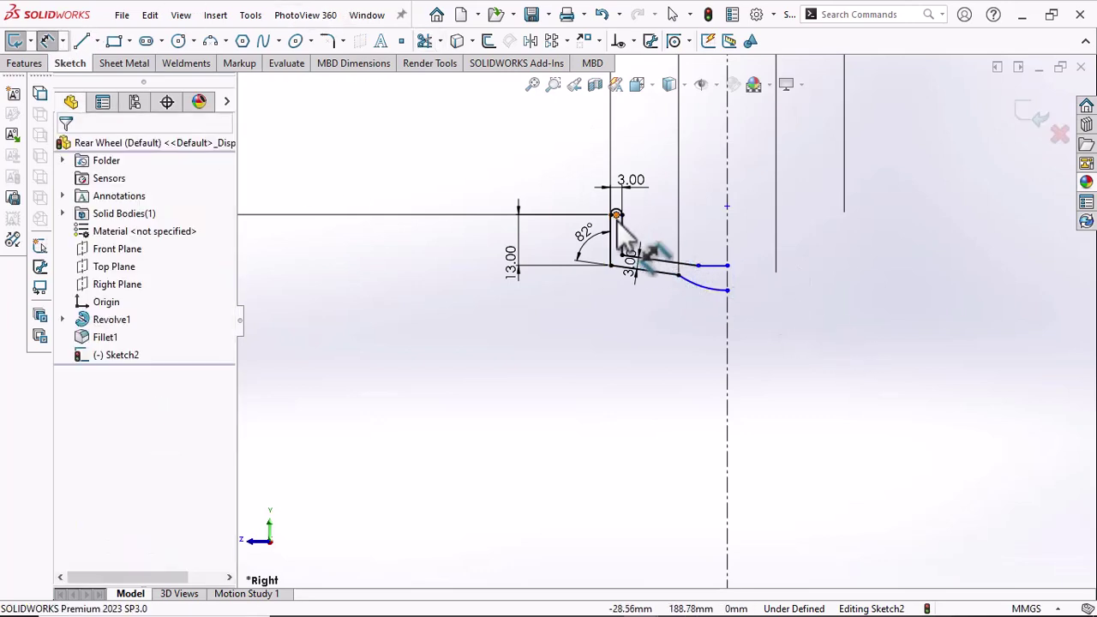
pyautogui.click(616, 215)
pyautogui.click(716, 266)
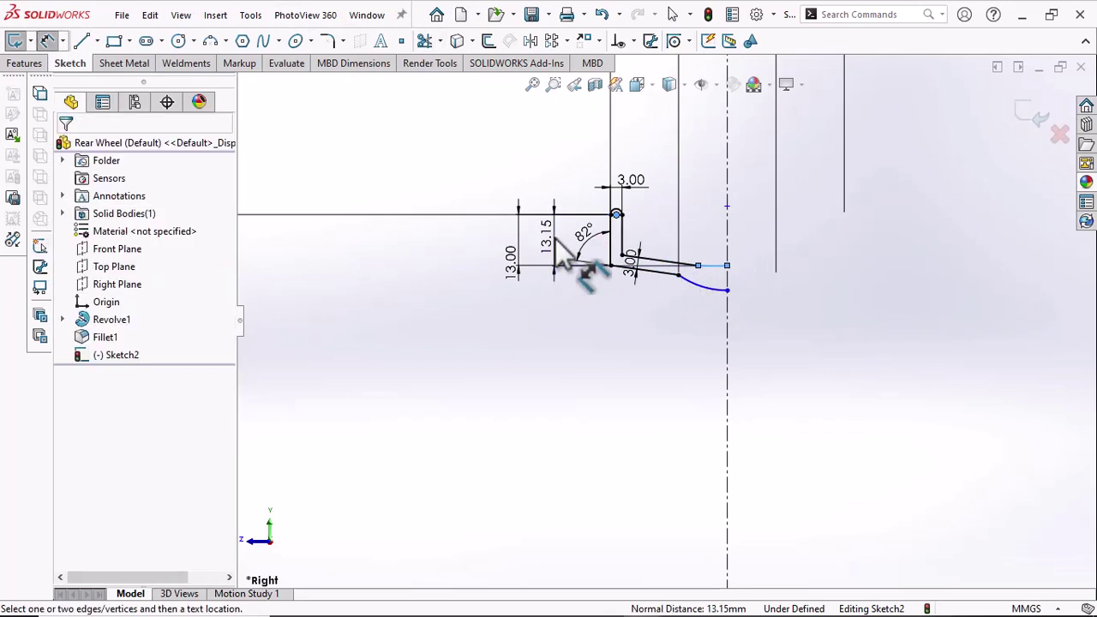
pyautogui.click(555, 240)
pyautogui.write('13')
pyautogui.press('Return')
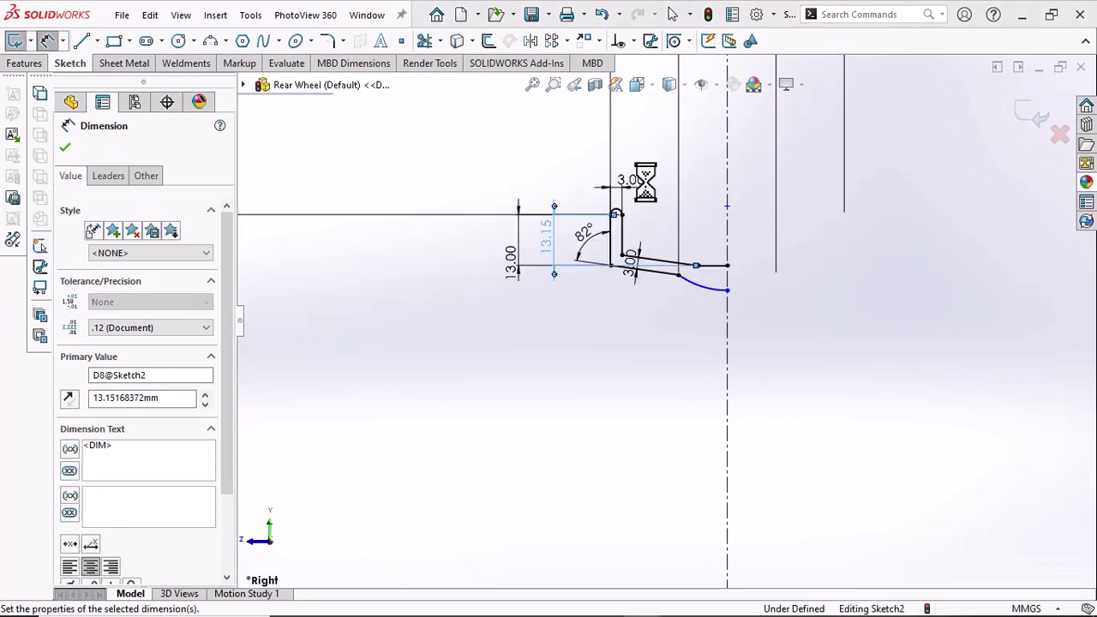
# Dimension the vertical distance from the lower arc's endpoint on the centerline to the outer vertical line's upper endpoint as 22 mm
pyautogui.click(726, 290)
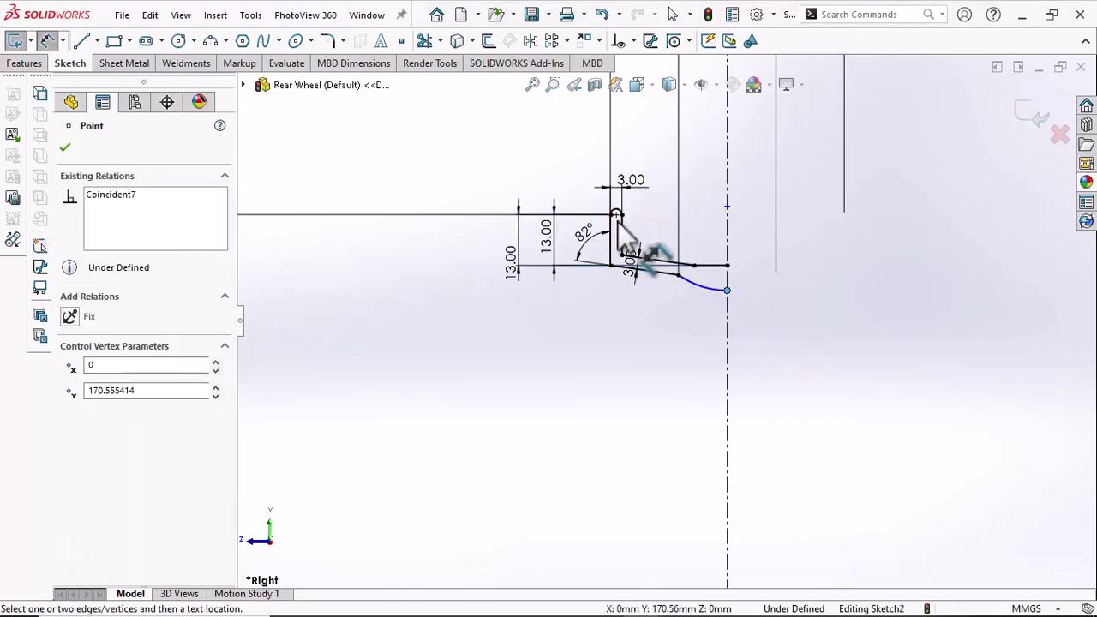
pyautogui.click(615, 215)
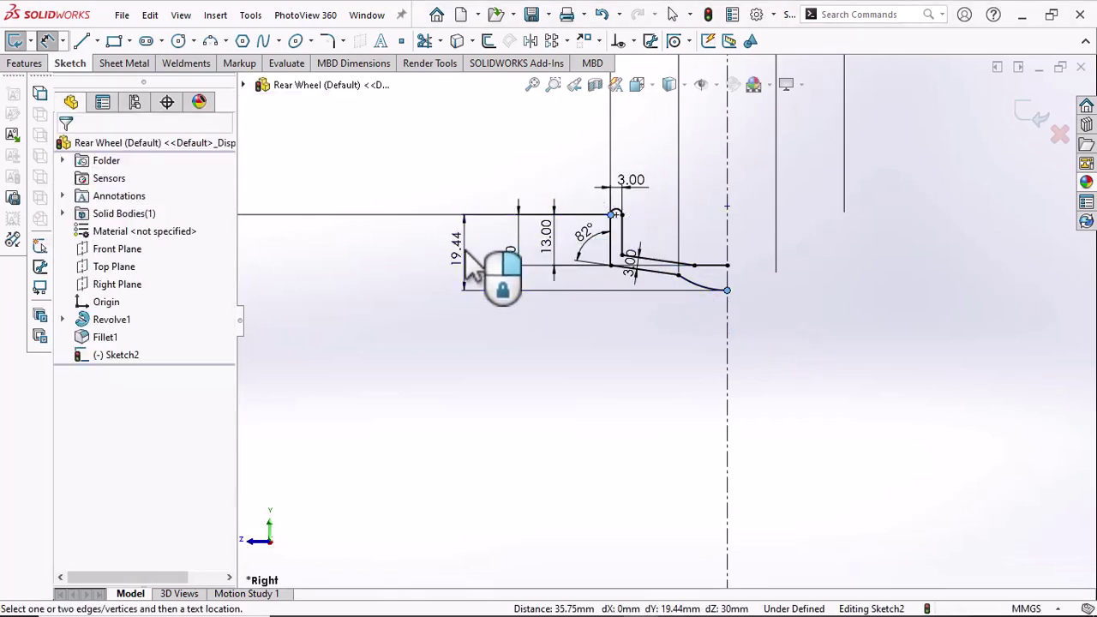
pyautogui.click(466, 251)
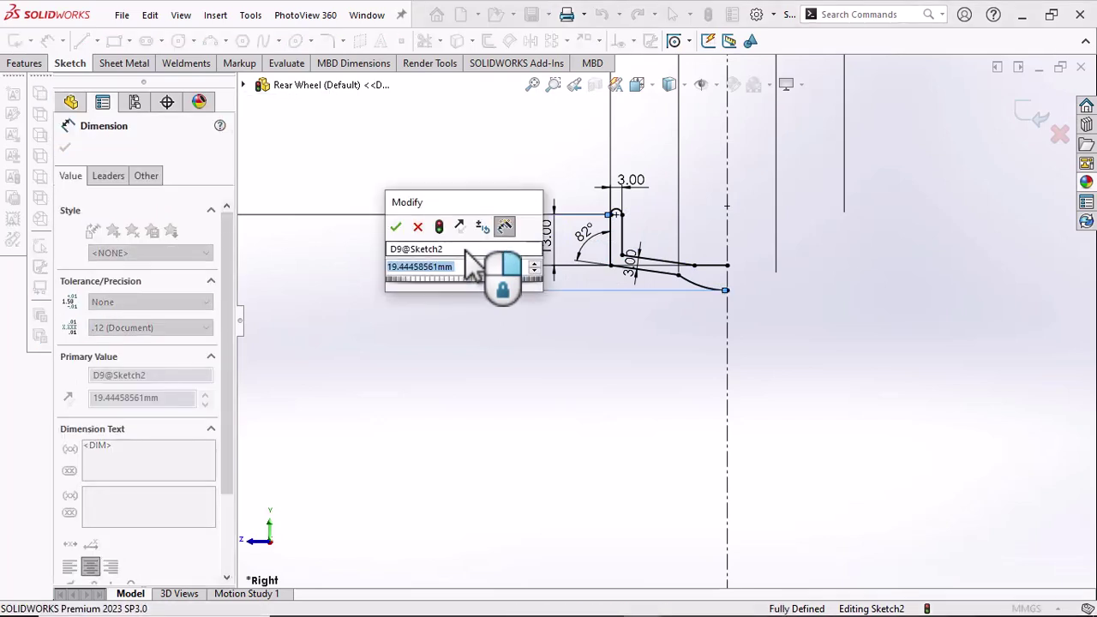
pyautogui.write('22')
pyautogui.press('Return')
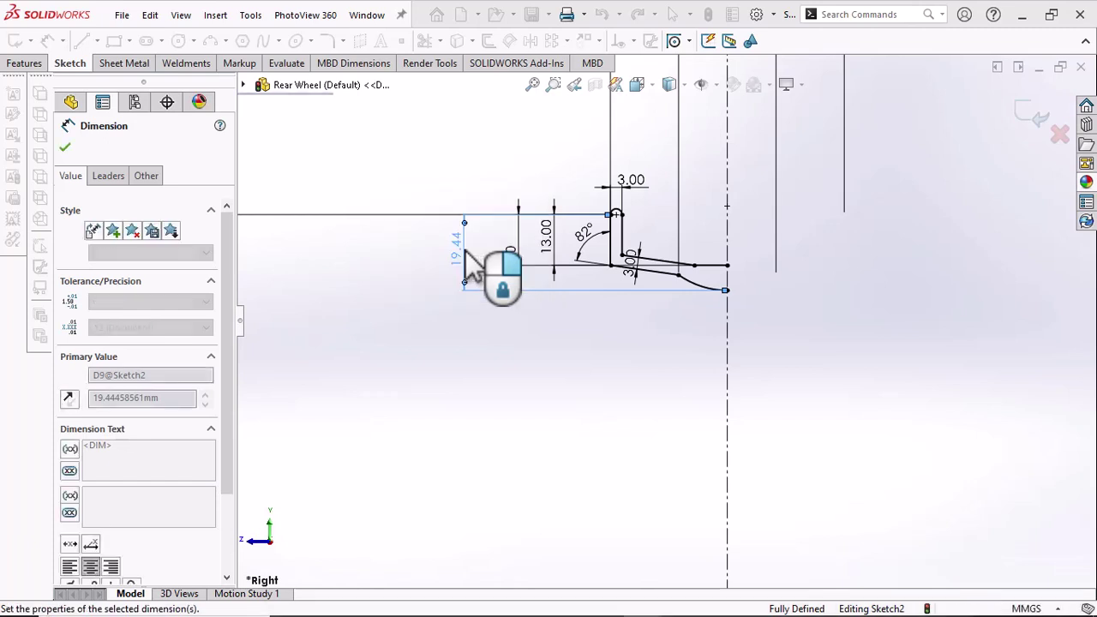
pyautogui.press('Escape')
pyautogui.scroll(-5, 740, 250)
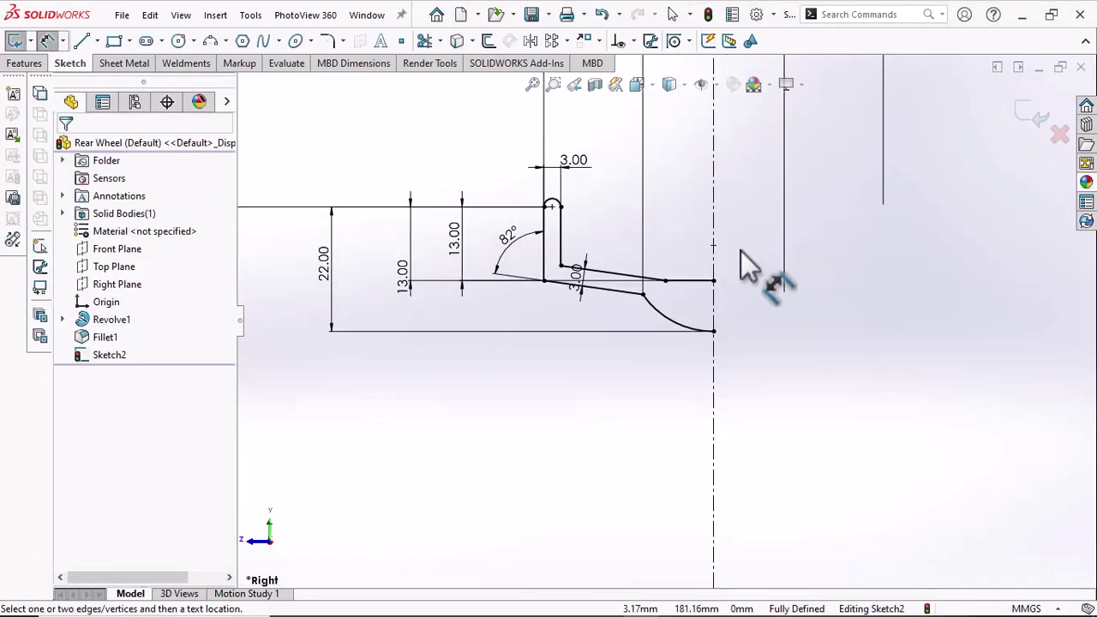
# Offset only the lower arc by 3 mm toward the inside of its curve, without selecting the connected chain
pyautogui.rightClick(748, 223)
pyautogui.click(802, 274)
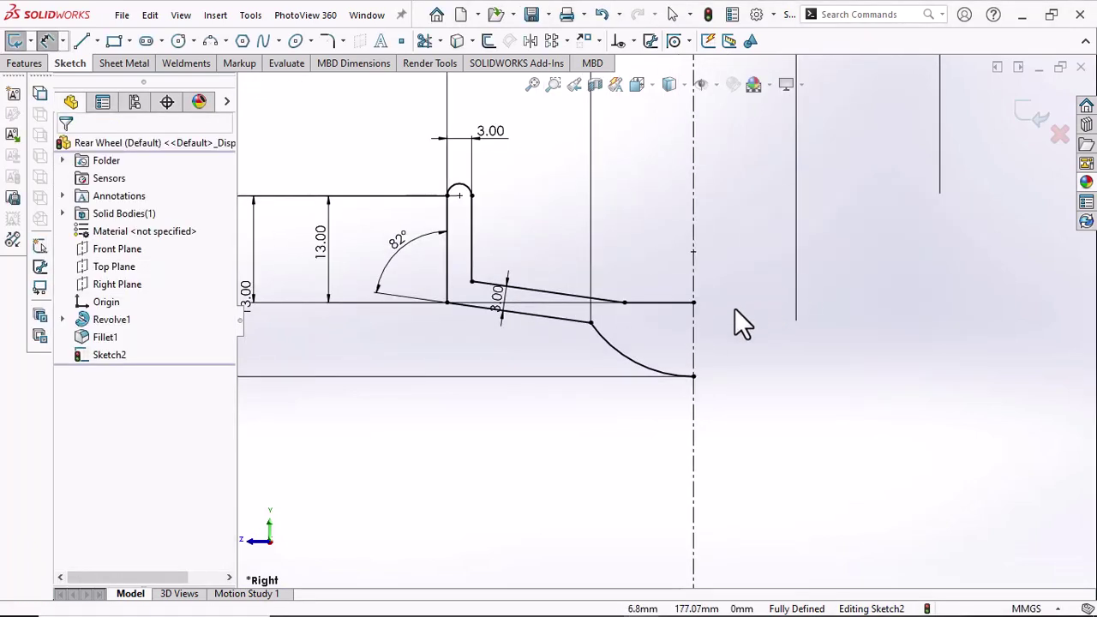
pyautogui.scroll(-2, 735, 313)
pyautogui.click(597, 381)
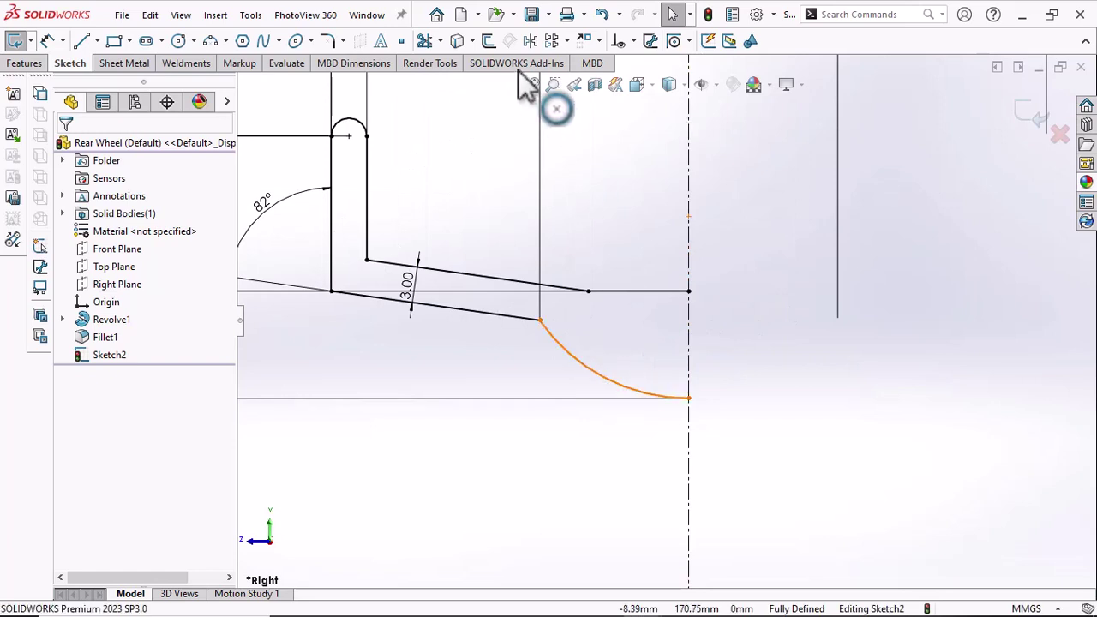
pyautogui.click(494, 40)
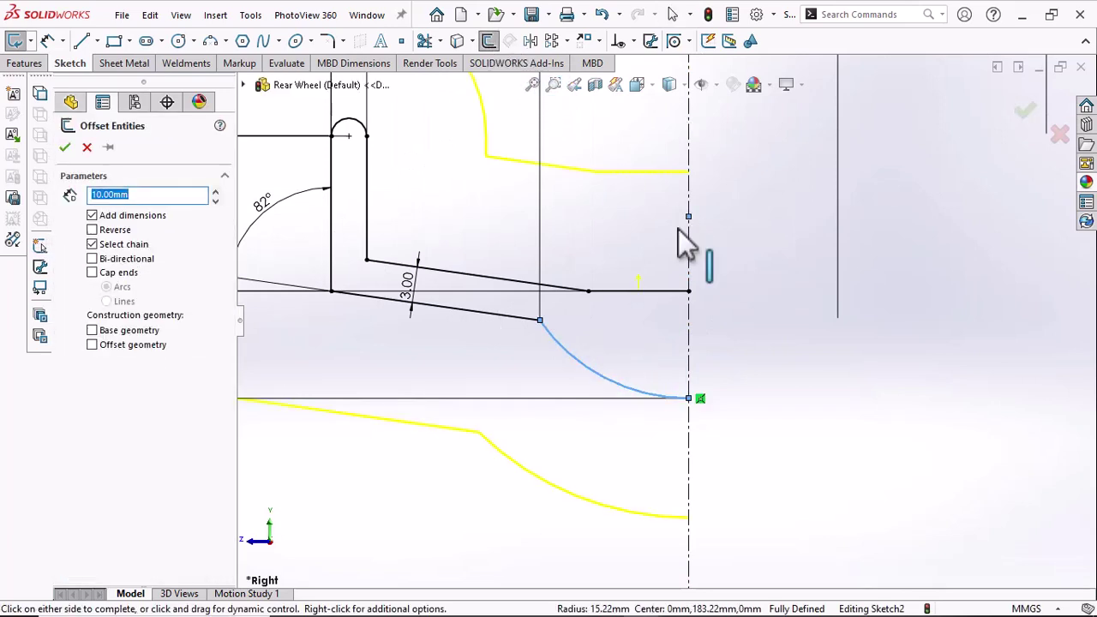
pyautogui.write('3')
pyautogui.press('Return')
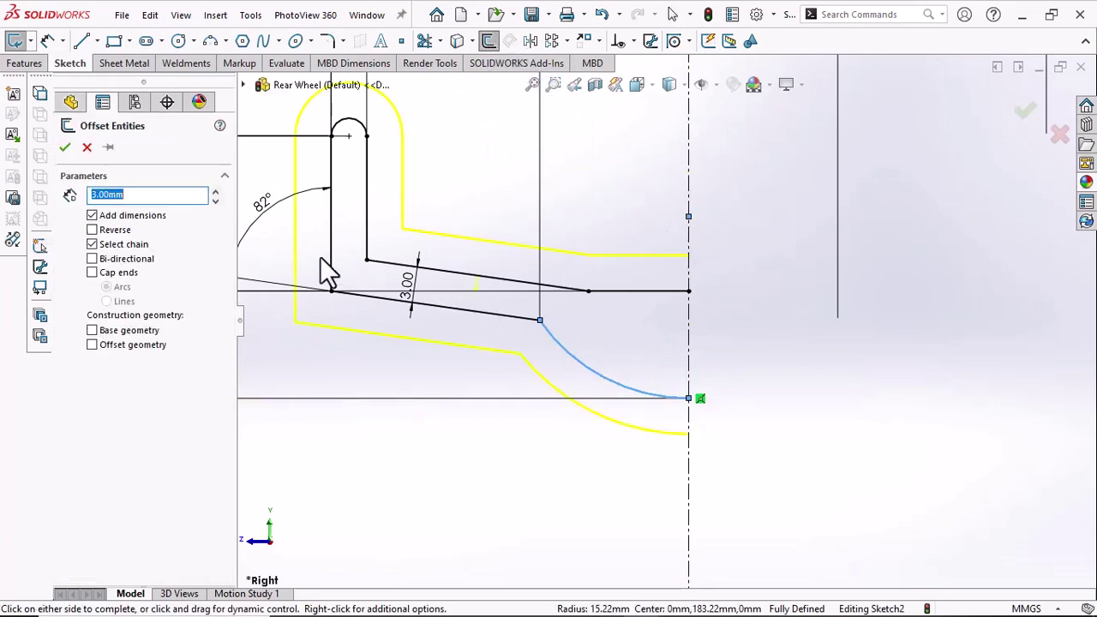
pyautogui.click(108, 247)
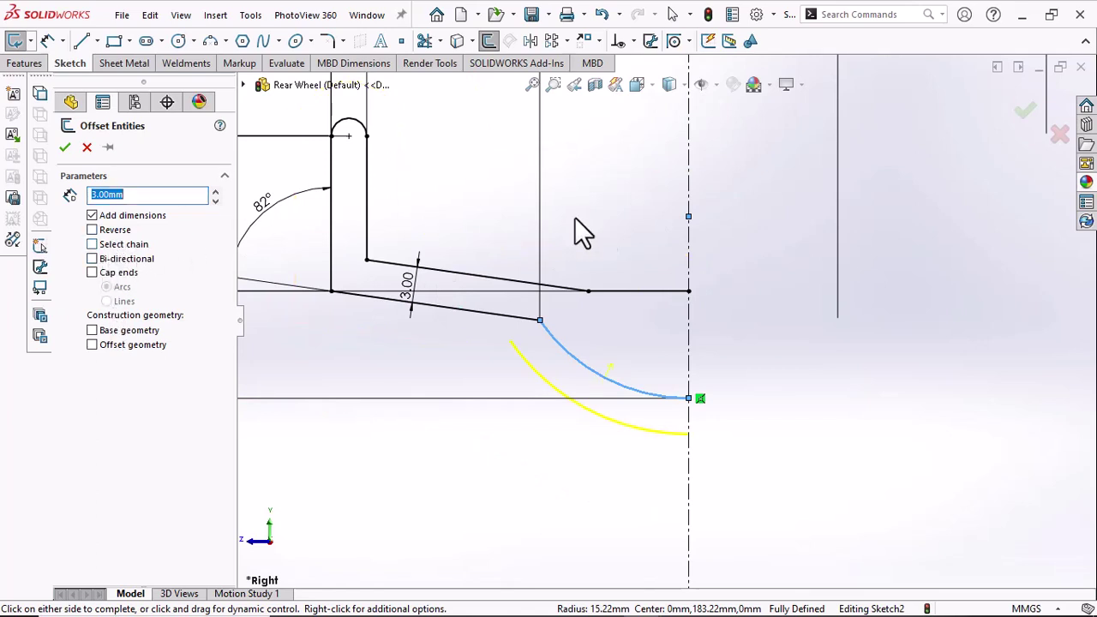
pyautogui.click(660, 228)
# Extend the offset arc to the upper sloped line and trim away the leftover line segments up to the vertical centerline
pyautogui.click(442, 41)
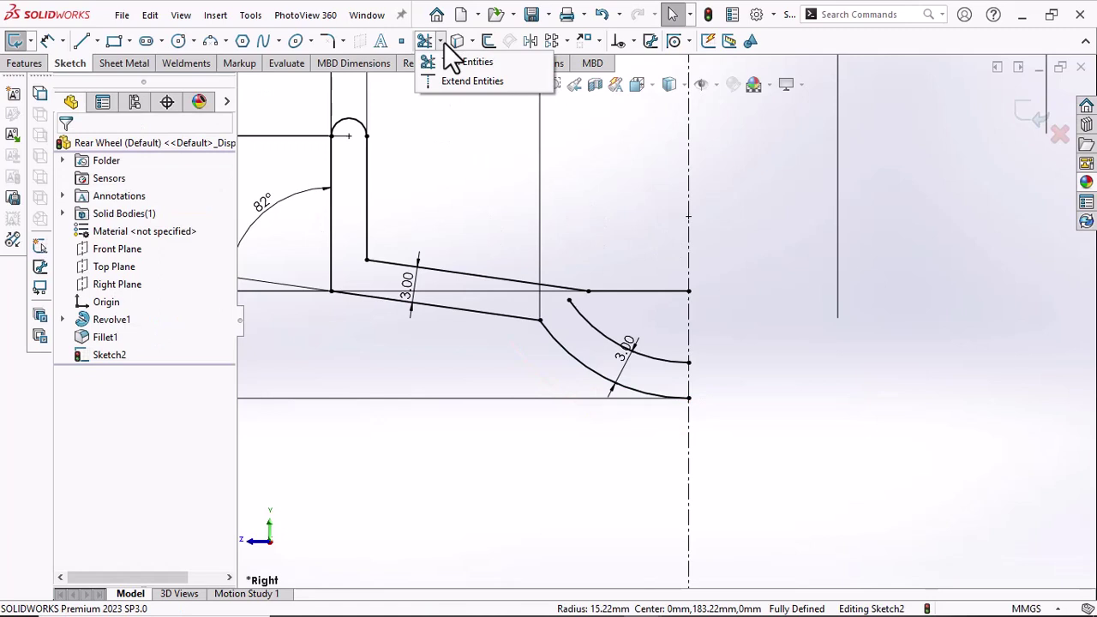
pyautogui.click(428, 84)
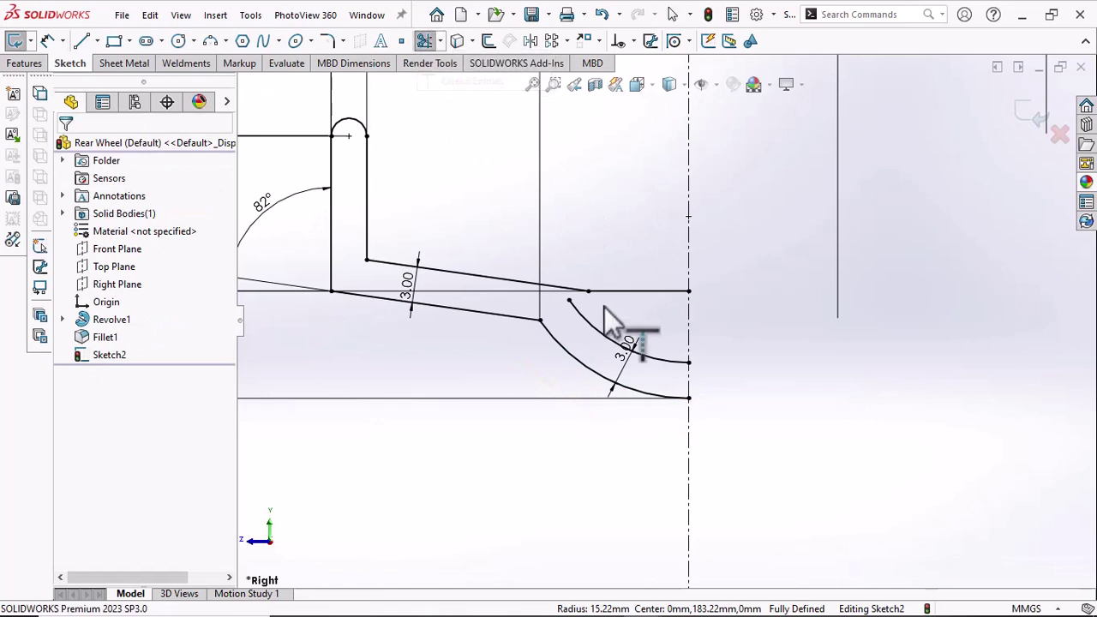
pyautogui.click(443, 40)
pyautogui.click(433, 64)
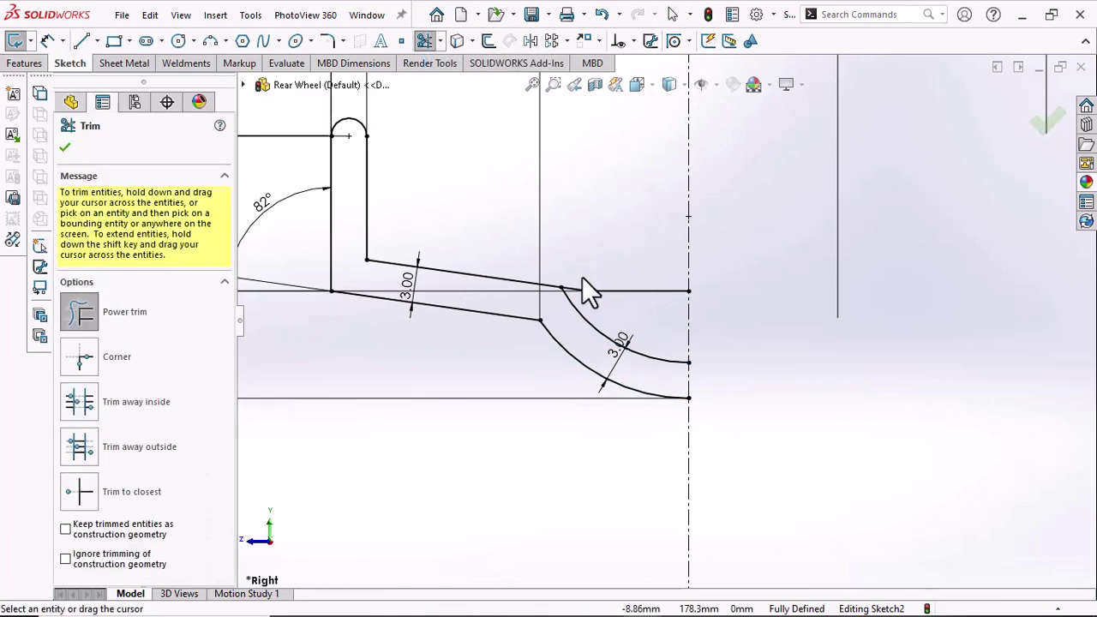
pyautogui.moveTo(597, 297); pyautogui.dragTo(619, 287)
pyautogui.scroll(3, 664, 304)
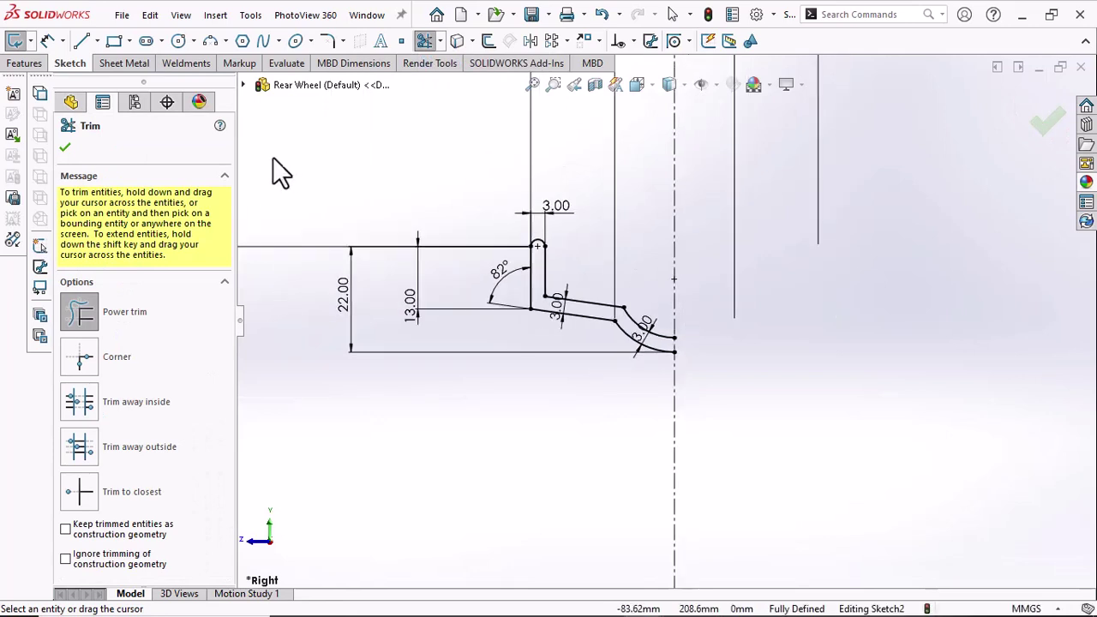
pyautogui.click(64, 147)
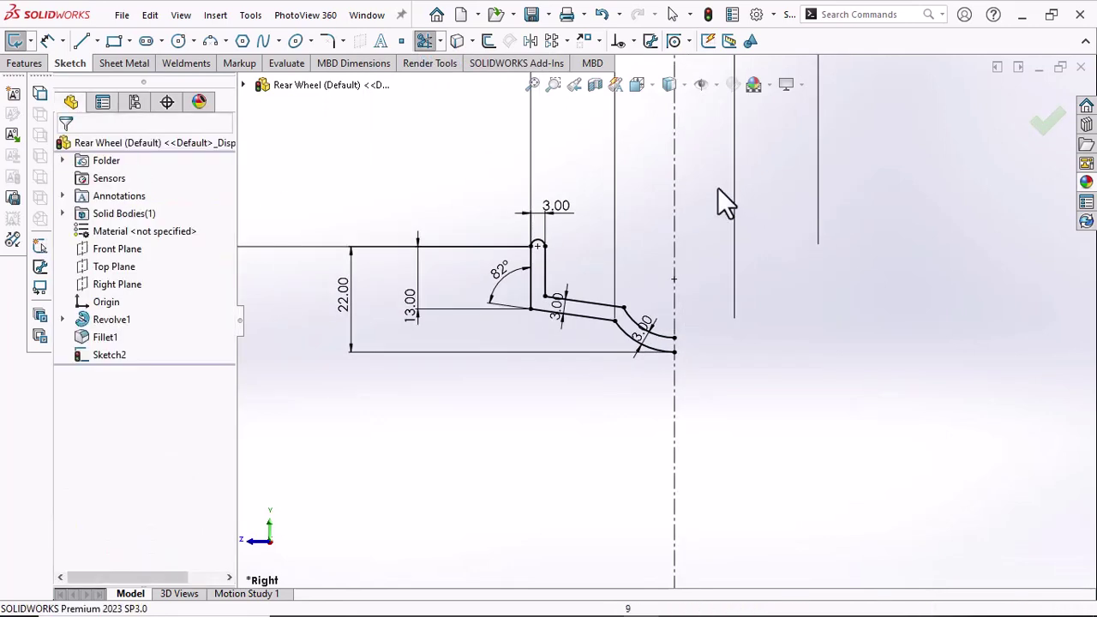
# Add 2 mm sketch fillets at the inner vertical line's lower corner and where the lower sloped line meets the lower arc
pyautogui.moveTo(715, 185); pyautogui.dragTo(477, 405)
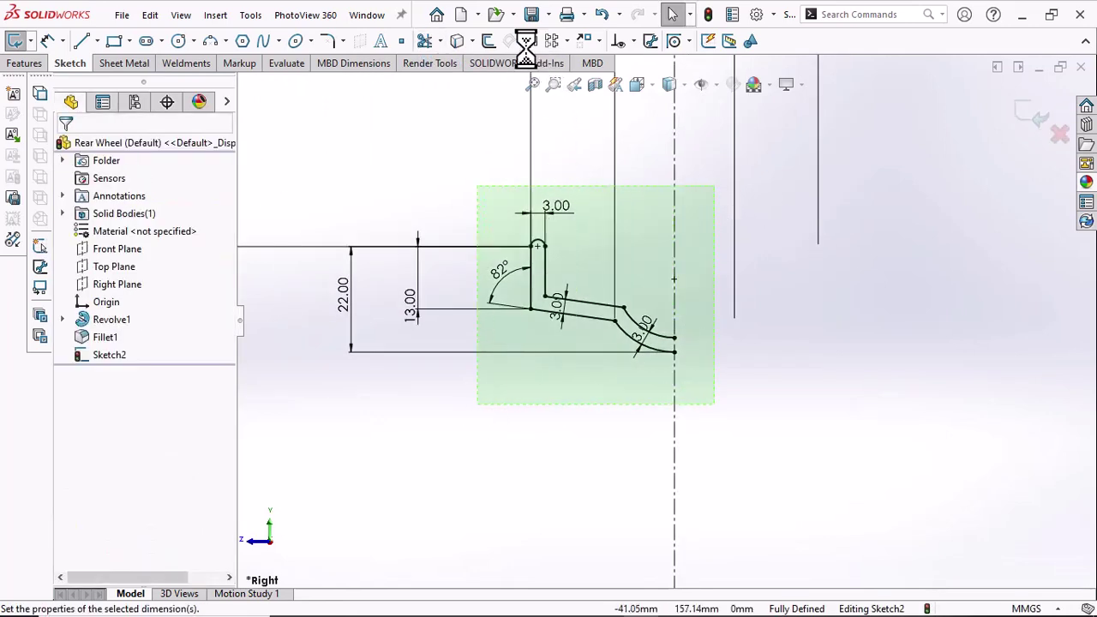
pyautogui.click(444, 158)
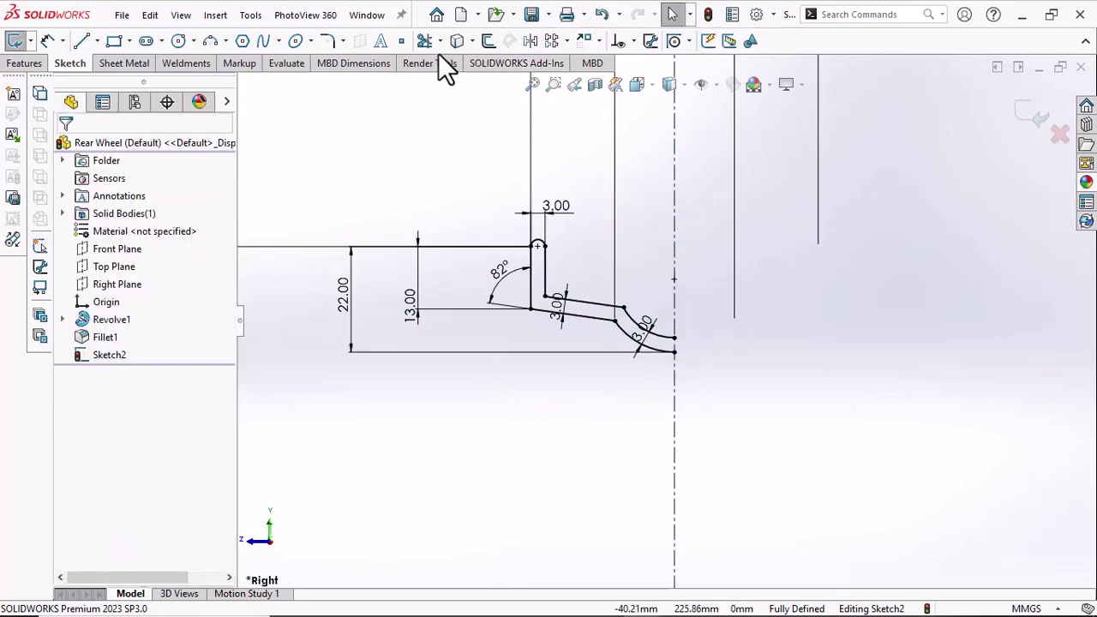
pyautogui.click(328, 41)
pyautogui.scroll(-3, 656, 334)
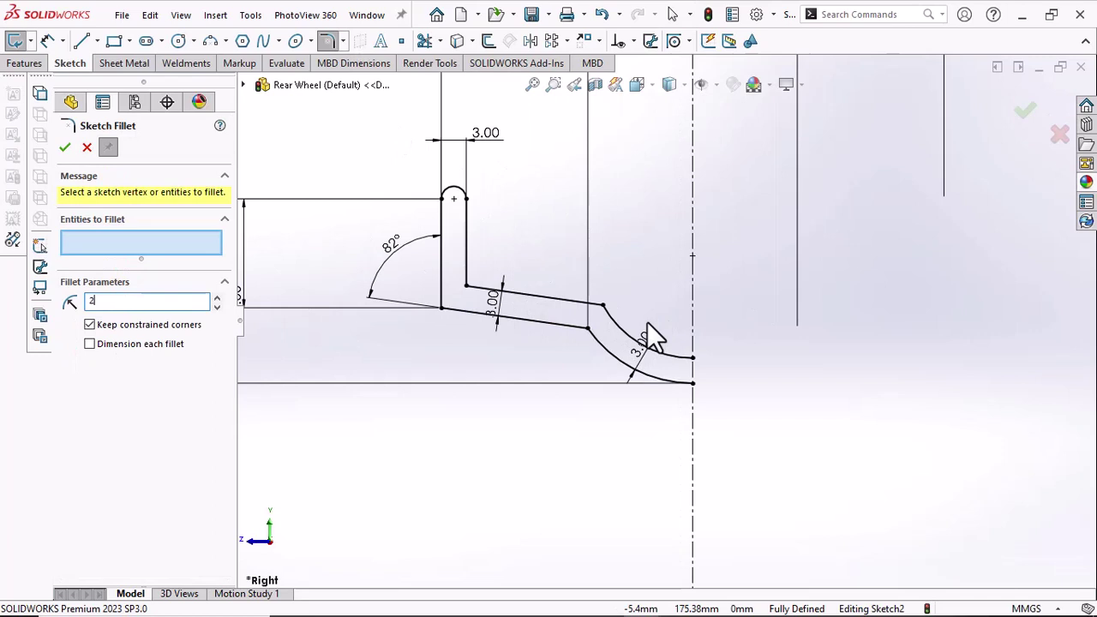
pyautogui.click(466, 288)
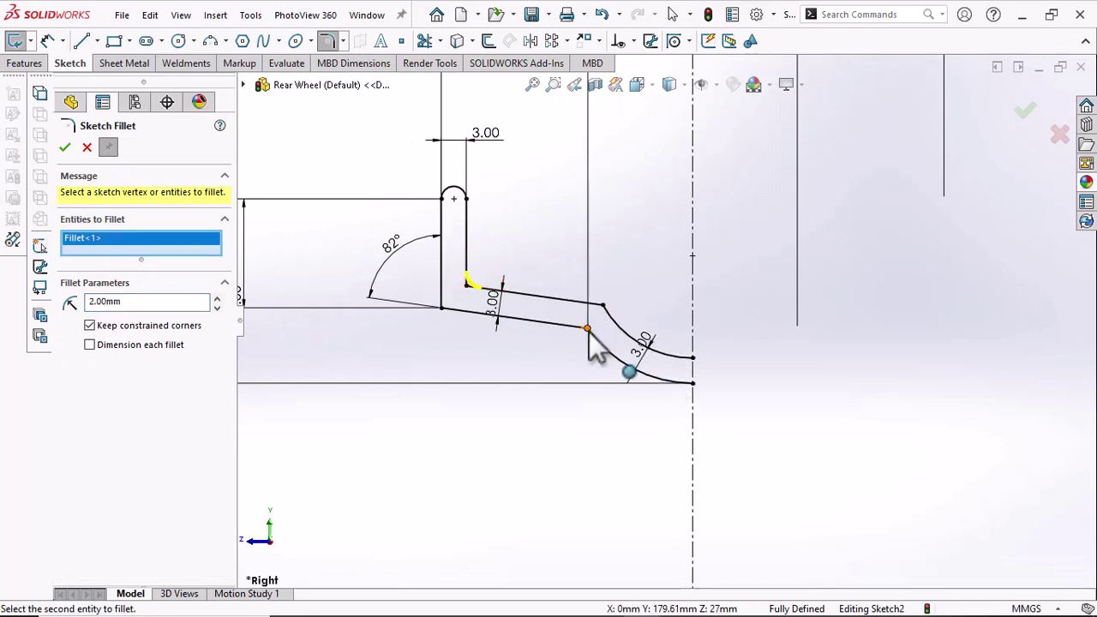
pyautogui.click(587, 329)
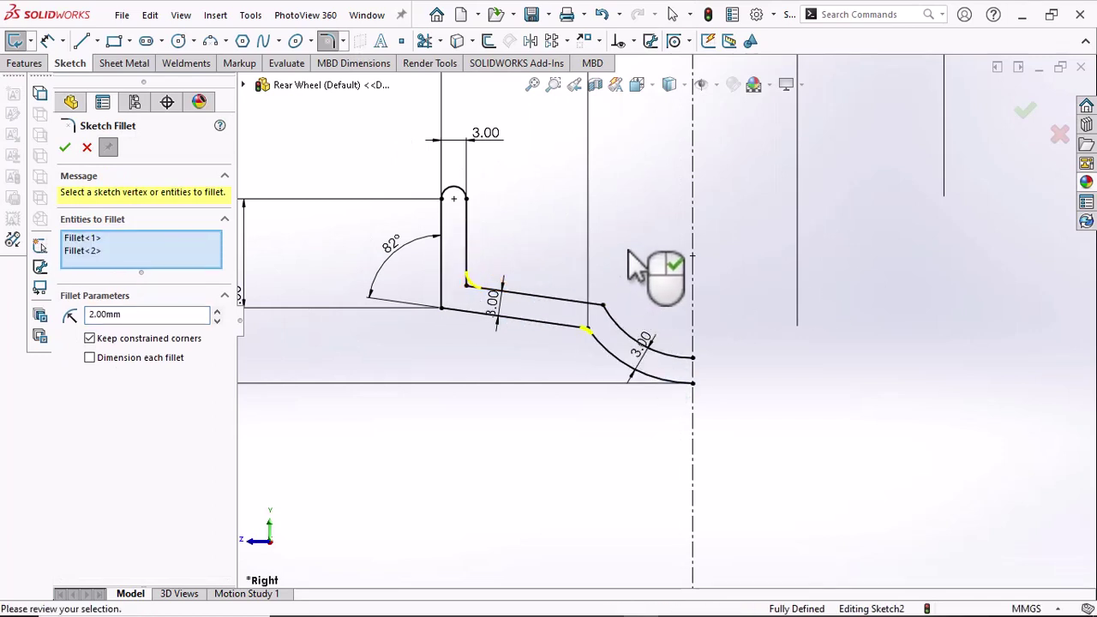
pyautogui.click(65, 148)
# Add 5 mm sketch fillets at the outer vertical line's lower corner and where the upper sloped line meets the offset arc
pyautogui.click(341, 41)
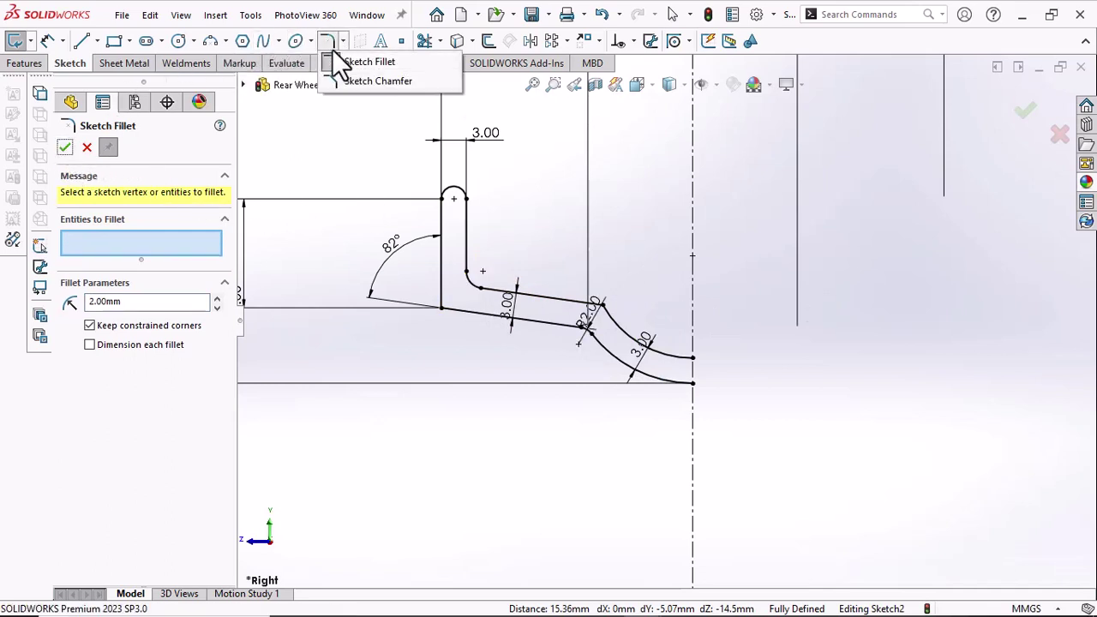
pyautogui.click(341, 62)
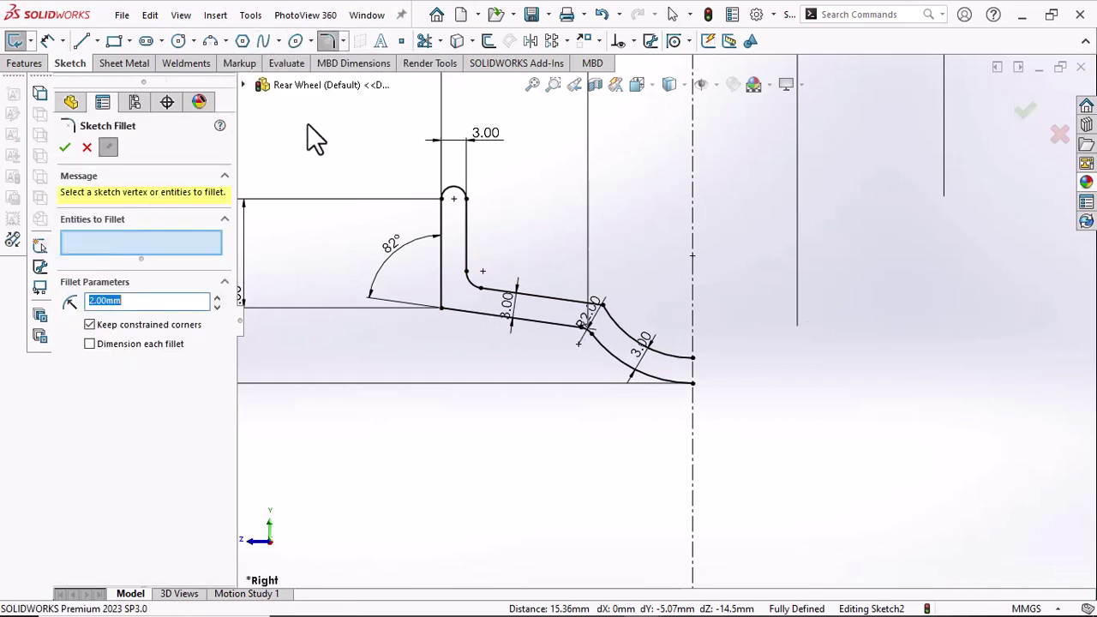
pyautogui.click(486, 313)
pyautogui.click(603, 310)
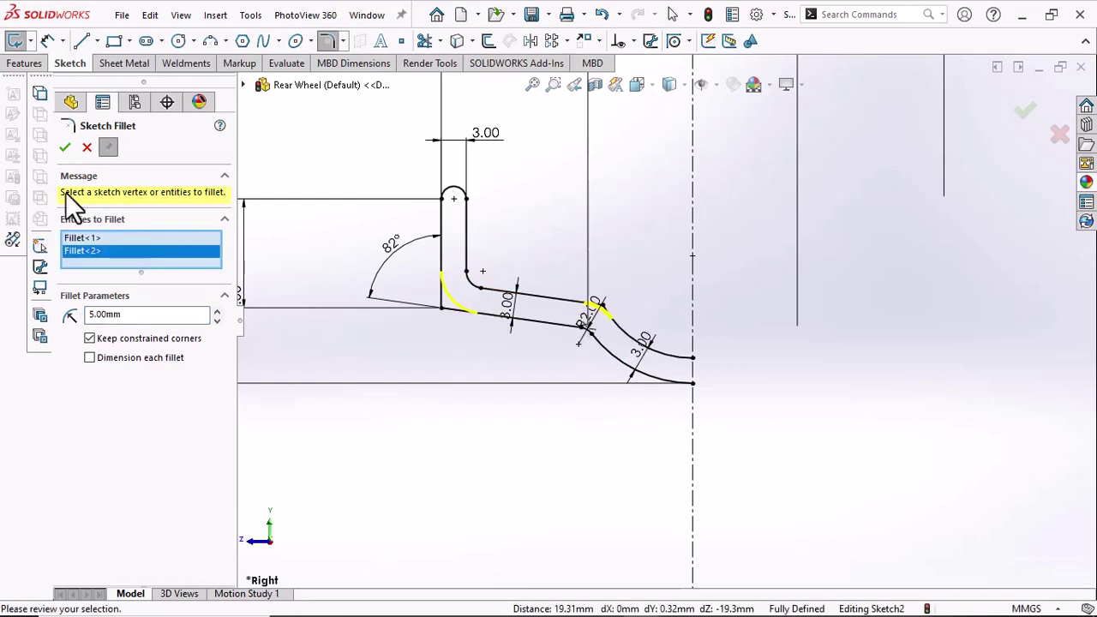
pyautogui.click(65, 149)
pyautogui.click(64, 148)
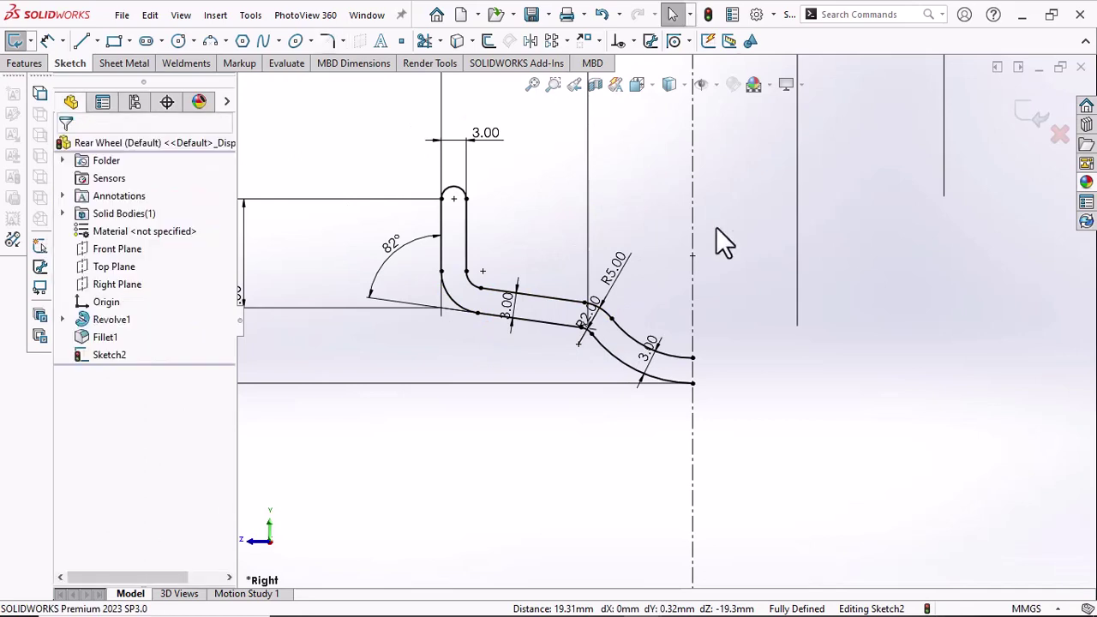
# Mirror the half rim profile about the vertical centerline
pyautogui.moveTo(750, 160); pyautogui.dragTo(388, 485)
pyautogui.click(529, 41)
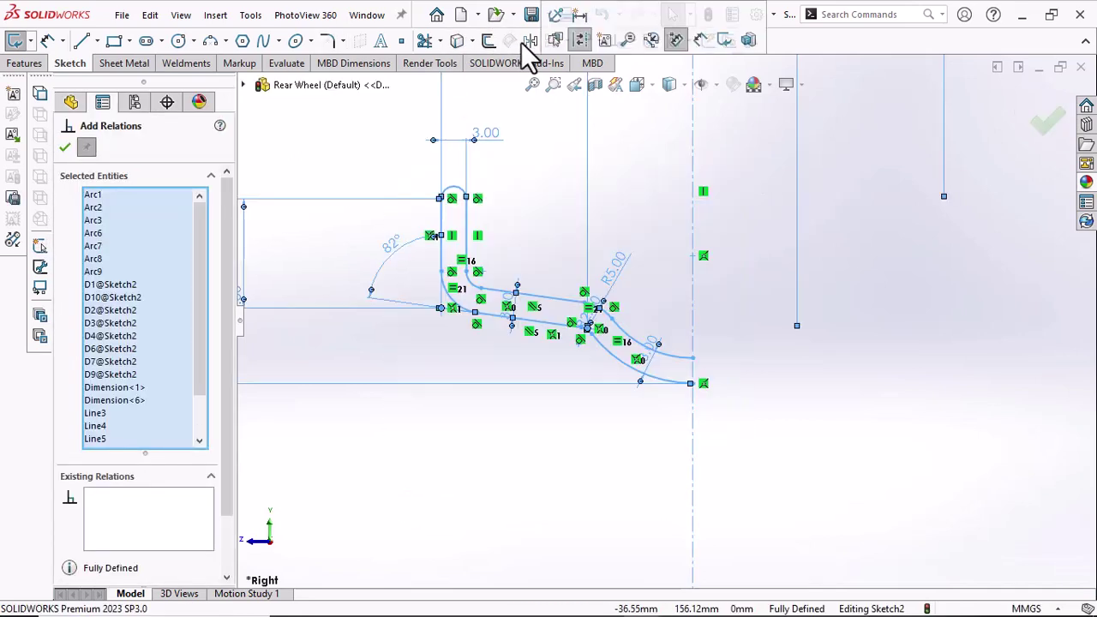
pyautogui.press('Escape')
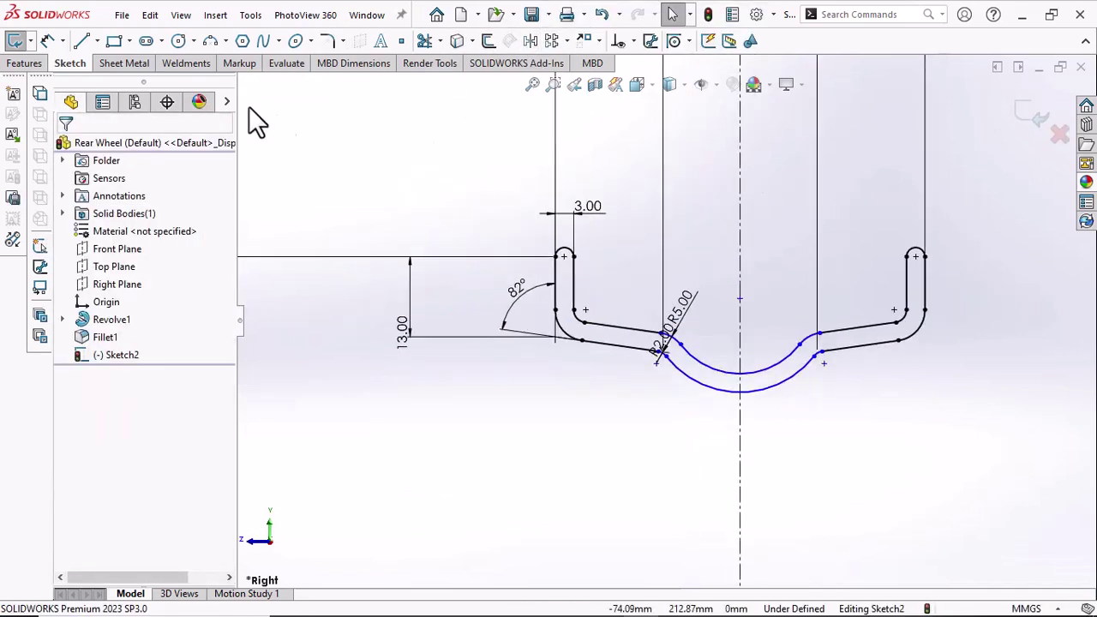
# Revolve the rim profile 360 degrees around the horizontal construction line through the hub's center
pyautogui.scroll(5, 836, 347)
pyautogui.scroll(-1, 705, 348)
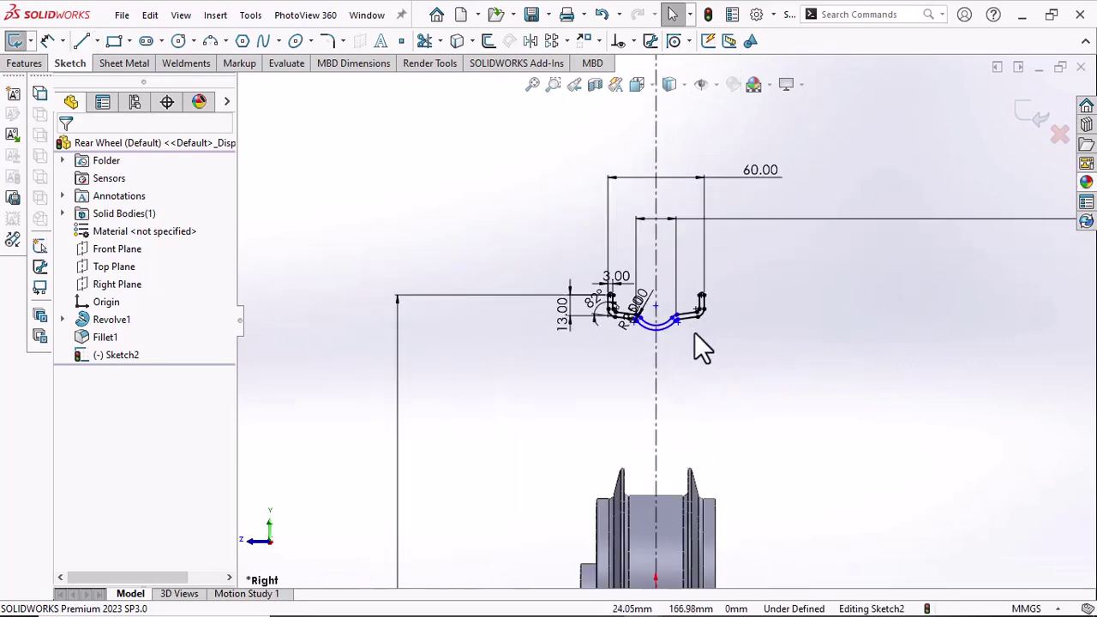
pyautogui.scroll(1, 705, 348)
pyautogui.click(724, 450)
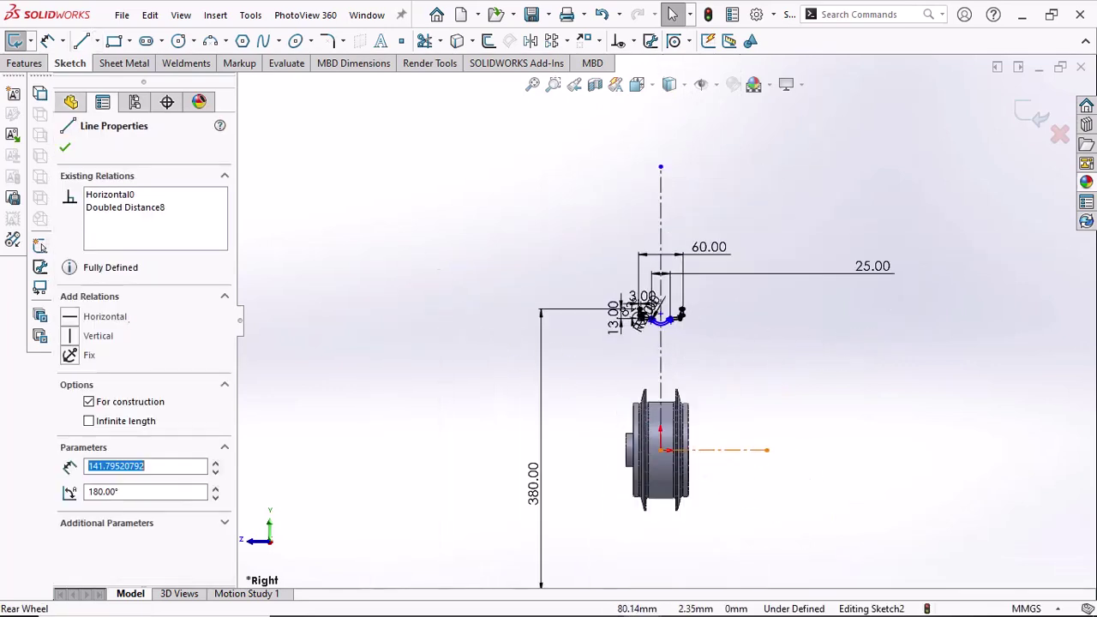
pyautogui.click(50, 68)
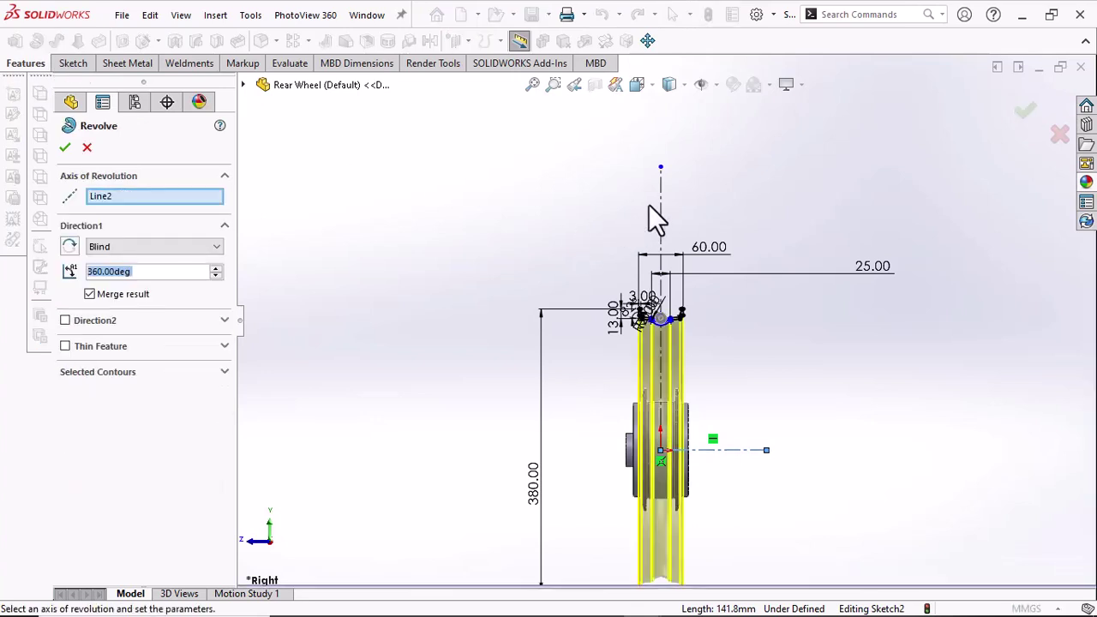
pyautogui.click(104, 295)
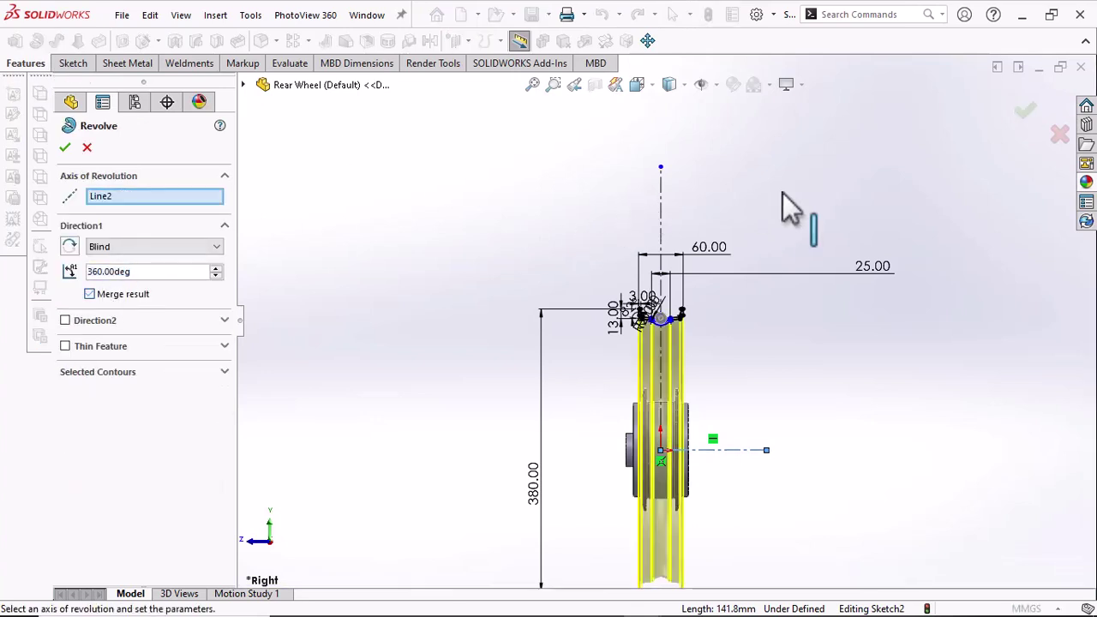
pyautogui.click(1025, 108)
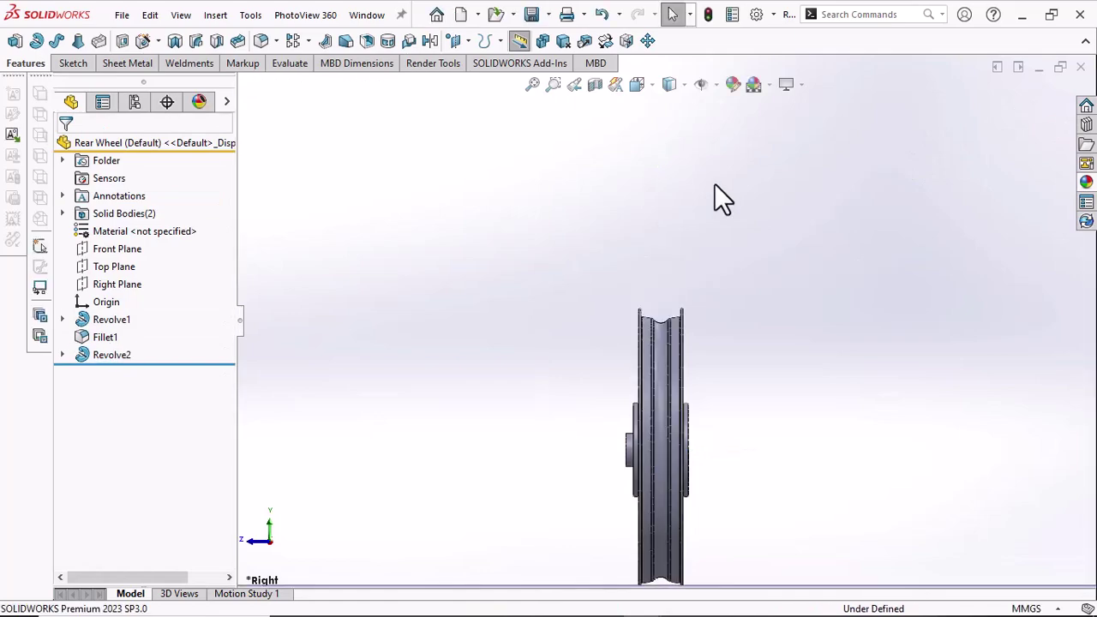
# Fillet the four circular edges where the hub's web meets the central boss and the outer wall with a 4 mm radius
pyautogui.moveTo(714, 184); pyautogui.dragTo(695, 514, button='middle')
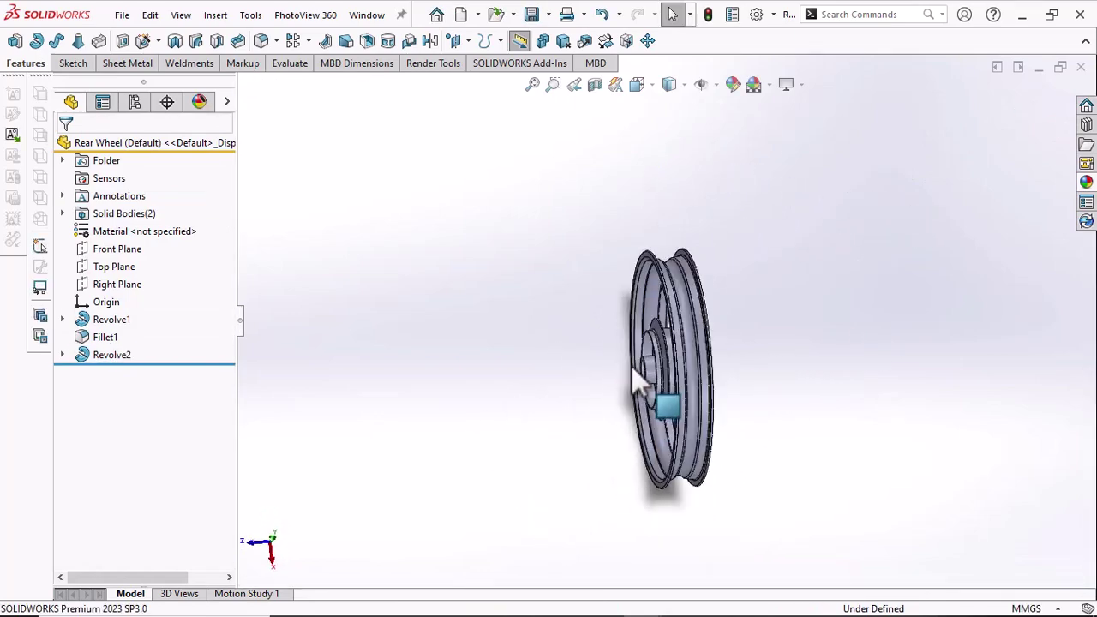
pyautogui.scroll(-5, 734, 334)
pyautogui.scroll(3, 732, 326)
pyautogui.moveTo(733, 326)
pyautogui.mouseDown(button='middle')
pyautogui.moveTo(825, 294)
pyautogui.moveTo(715, 323)
pyautogui.mouseUp(button='middle')
pyautogui.scroll(1, 715, 323)
pyautogui.scroll(-1, 551, 265)
pyautogui.moveTo(551, 265); pyautogui.dragTo(576, 308, button='middle')
pyautogui.scroll(-3, 463, 399)
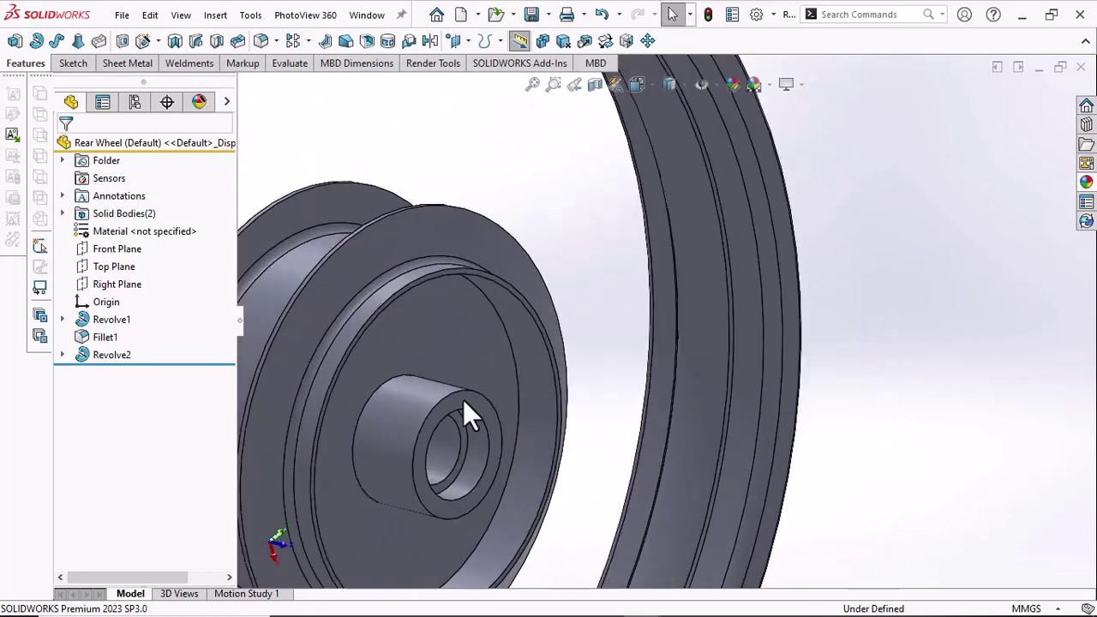
pyautogui.click(392, 383)
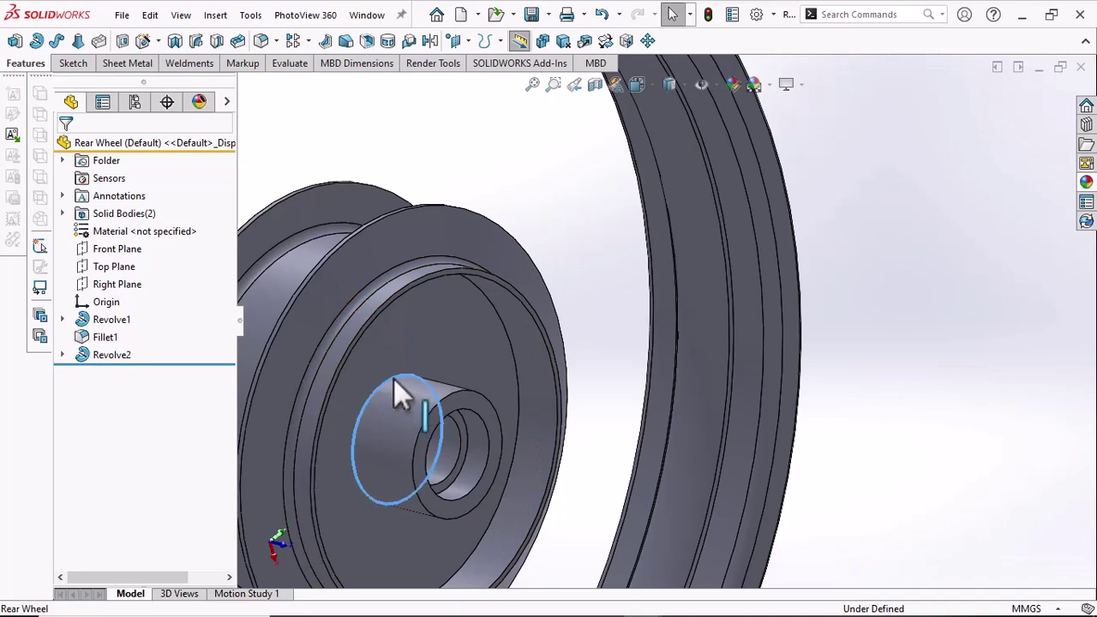
pyautogui.click(502, 323)
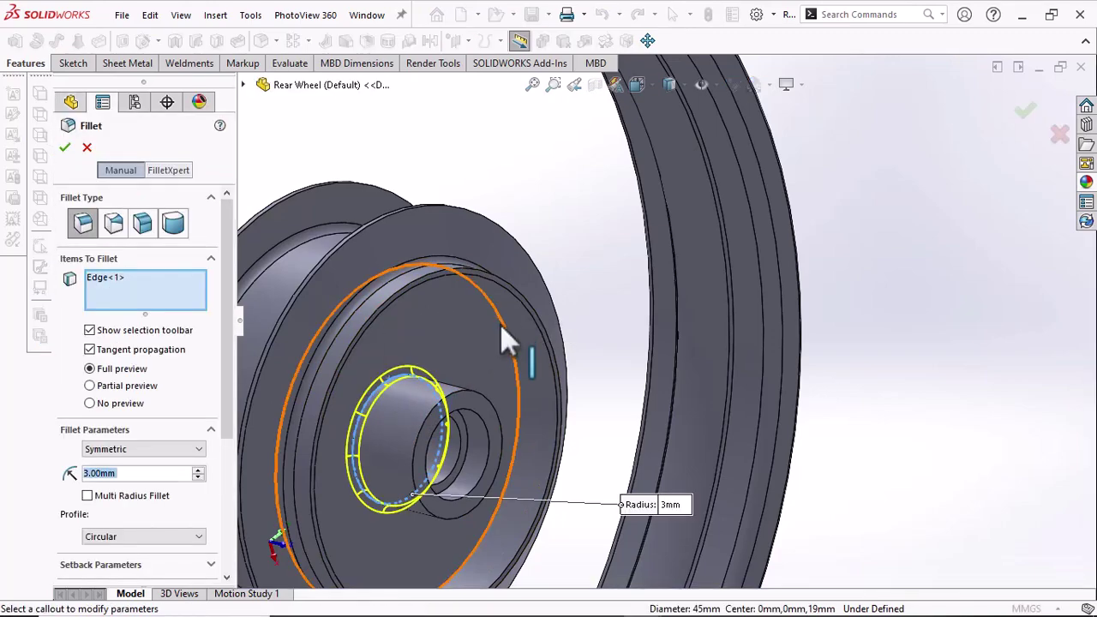
pyautogui.click(502, 353)
pyautogui.moveTo(502, 354); pyautogui.dragTo(670, 272, button='middle')
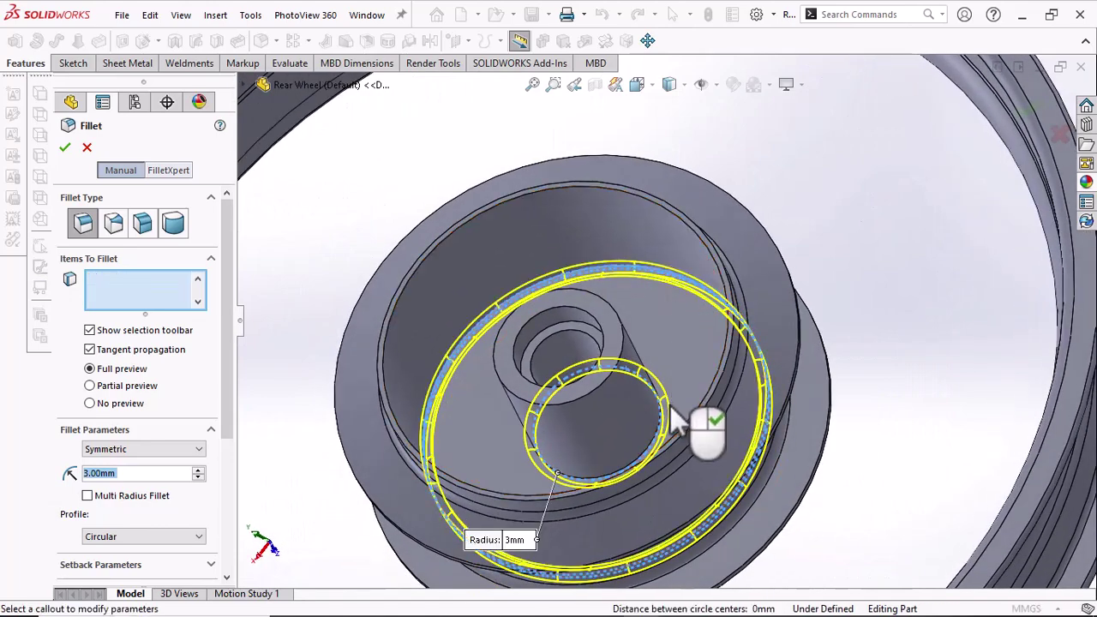
pyautogui.click(659, 437)
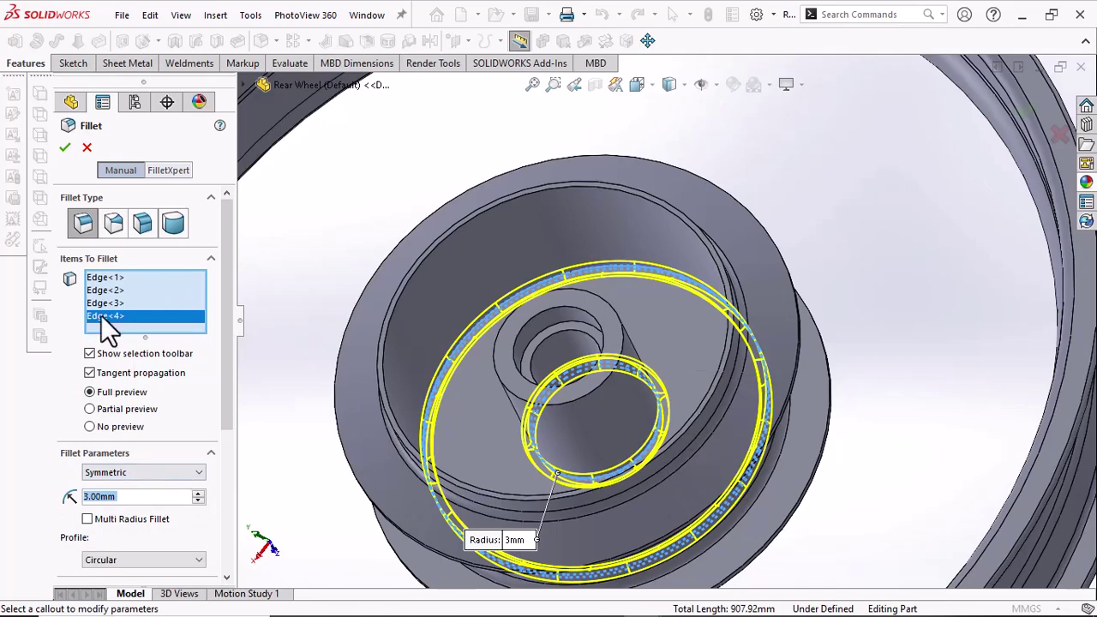
pyautogui.write('4')
pyautogui.press('Return')
pyautogui.scroll(3, 624, 240)
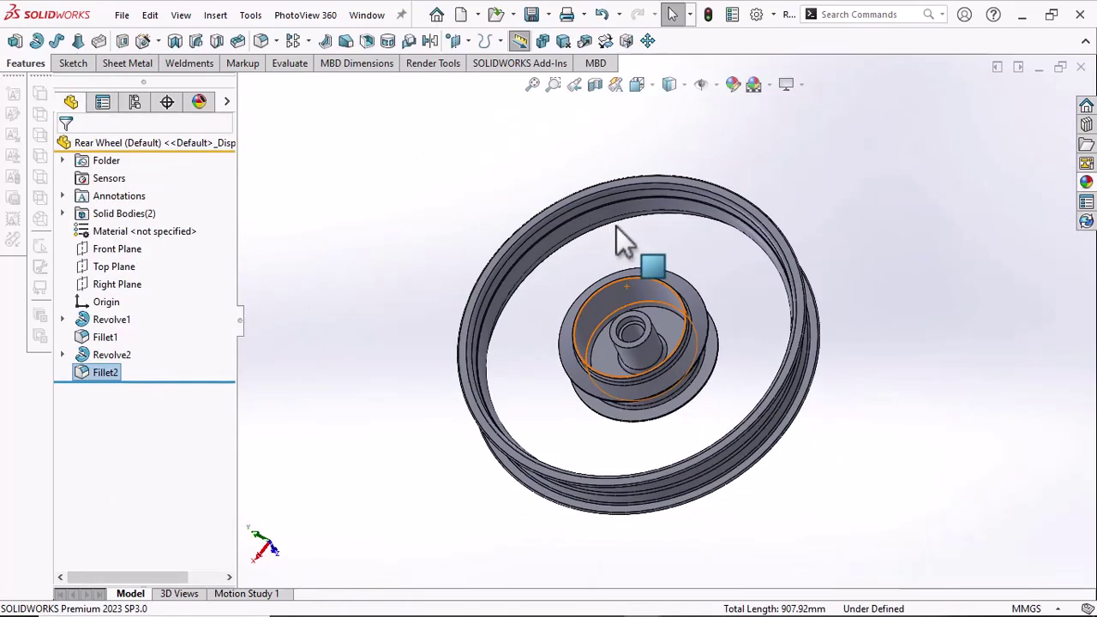
pyautogui.scroll(-3, 649, 313)
pyautogui.moveTo(649, 314); pyautogui.dragTo(689, 314, button='middle')
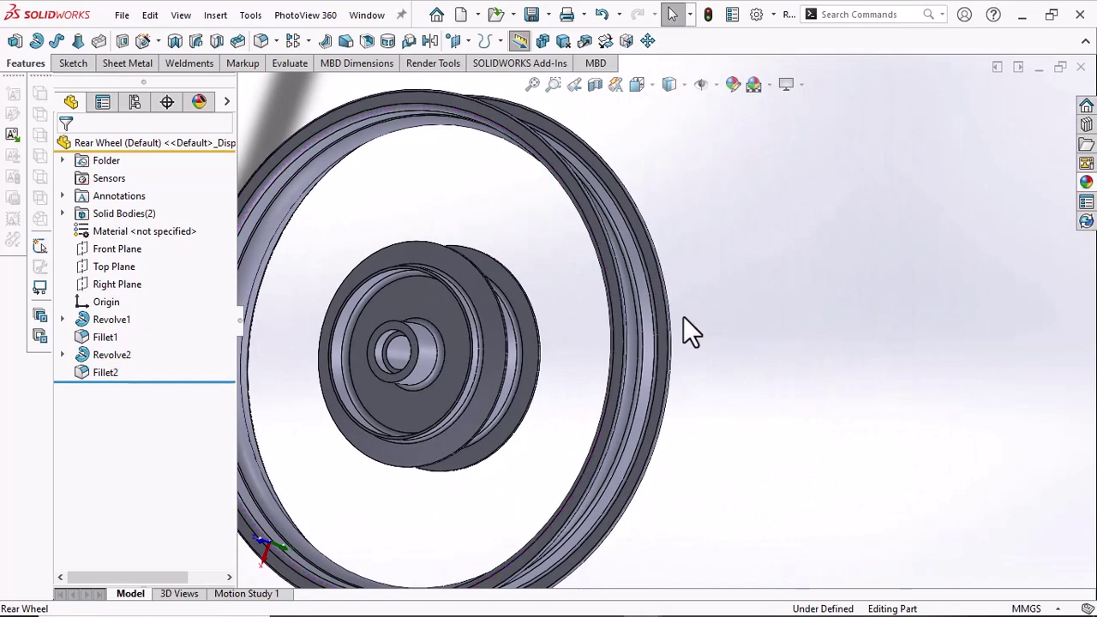
pyautogui.scroll(-4, 448, 335)
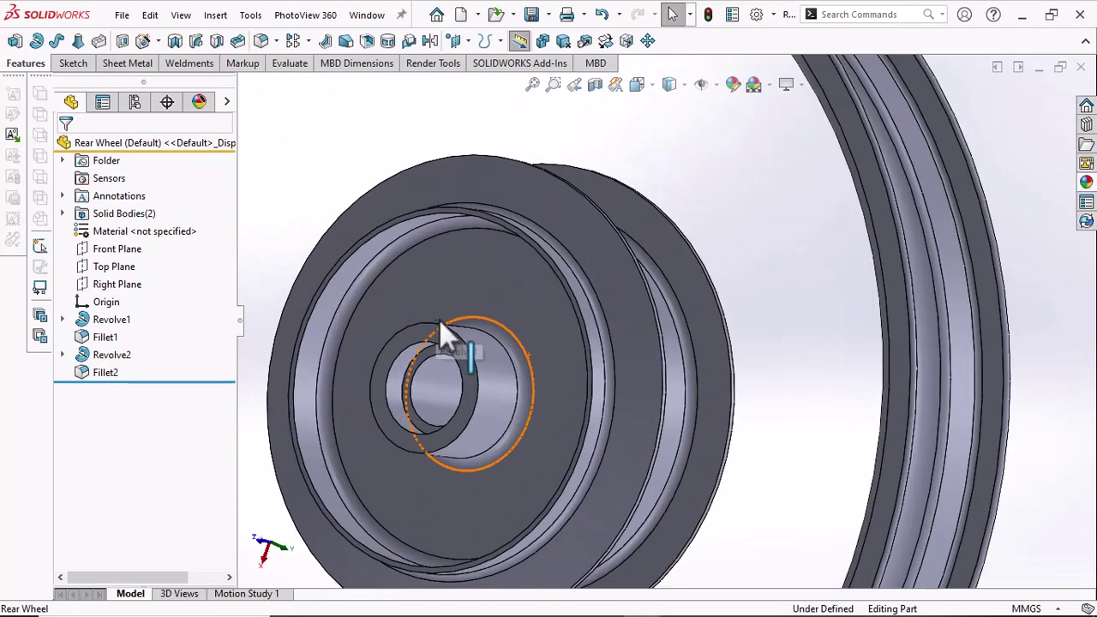
# Create a reference plane offset 13 mm outward from the flat web face of the hub
pyautogui.moveTo(448, 335); pyautogui.dragTo(516, 242, button='middle')
pyautogui.scroll(-3, 532, 266)
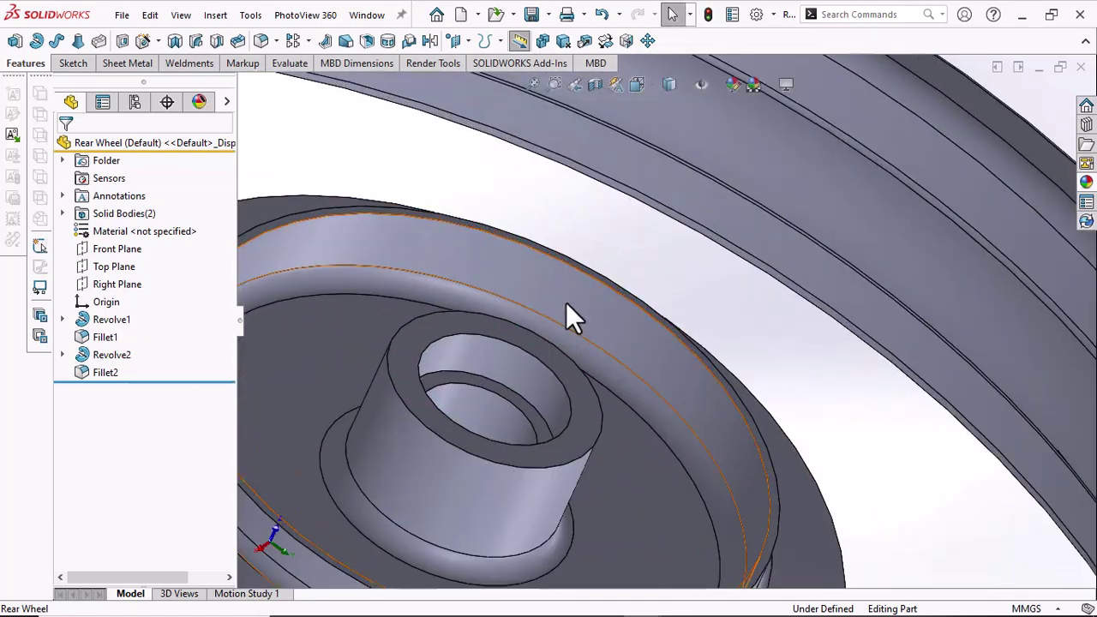
pyautogui.click(376, 324)
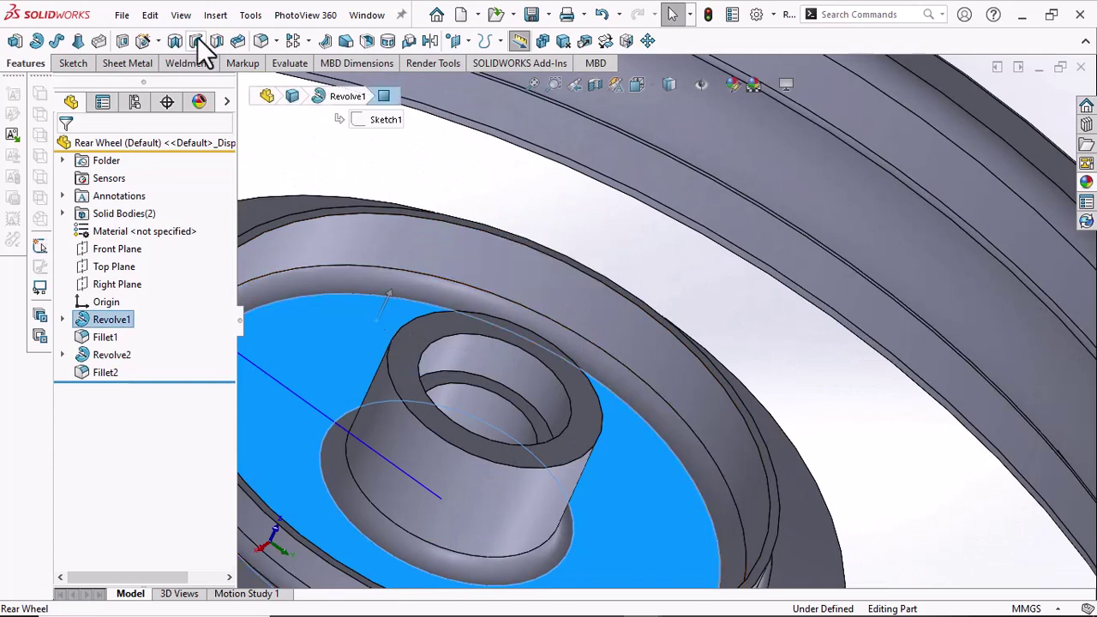
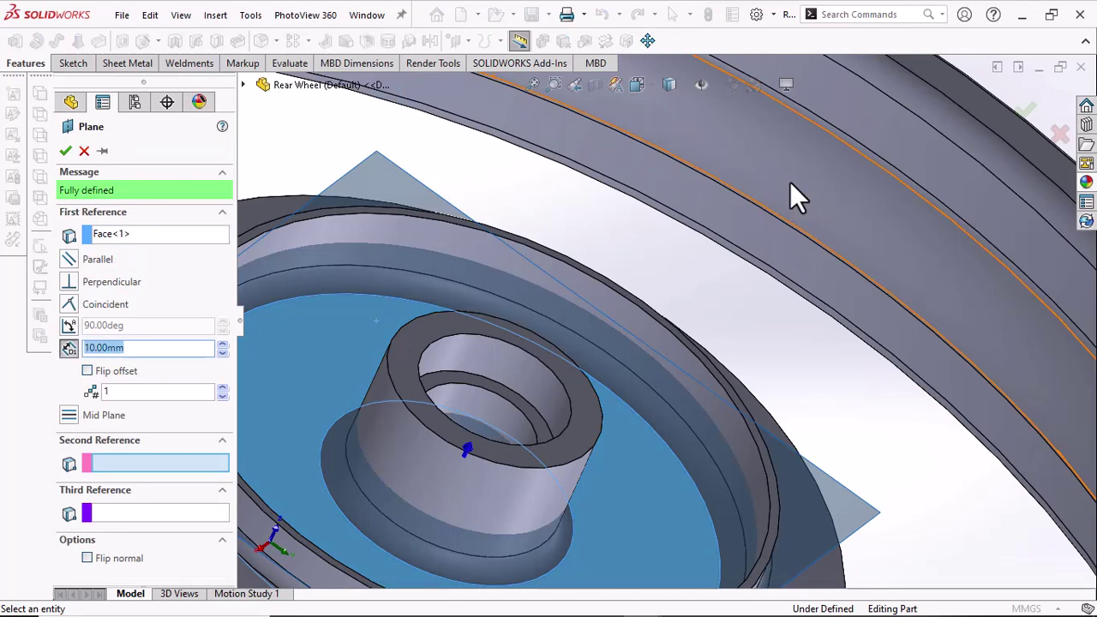
pyautogui.press('Return')
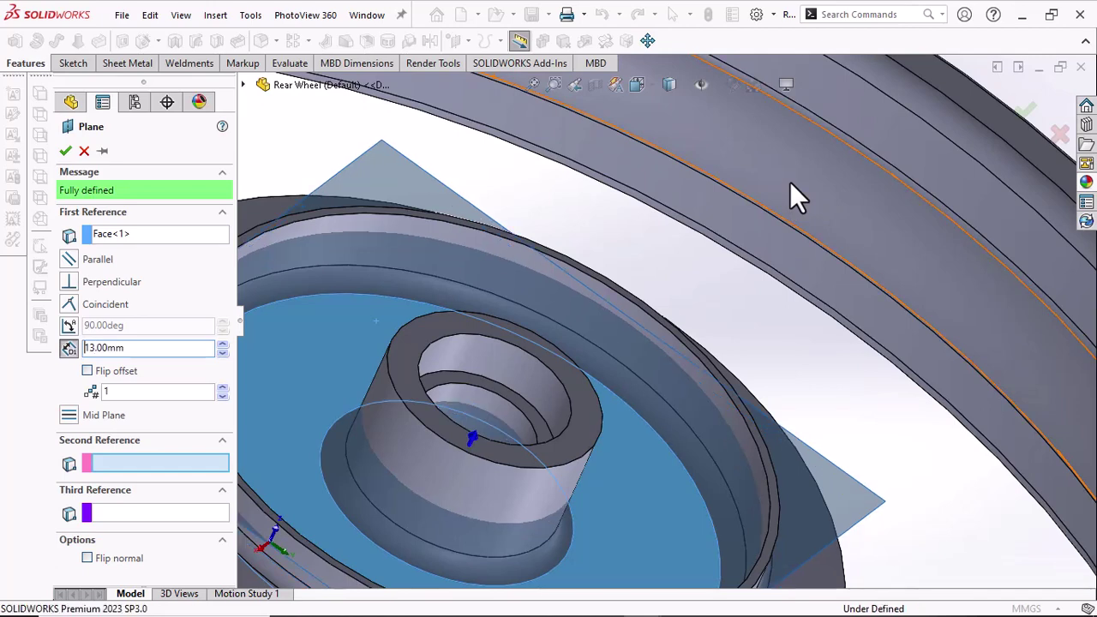
pyautogui.click(66, 151)
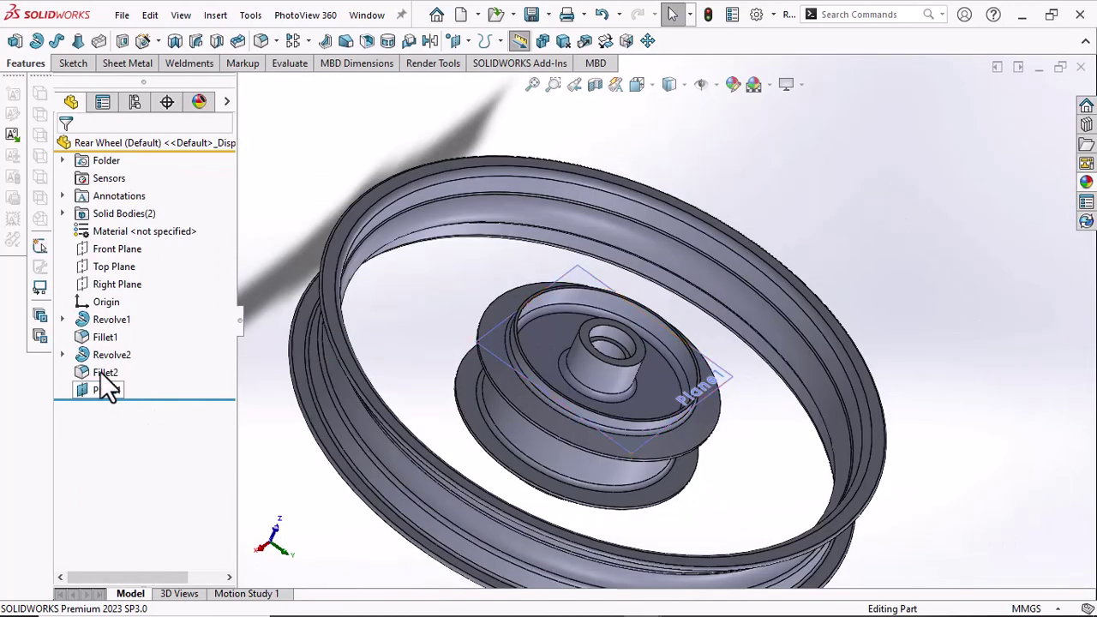
# Reorder Fillet2 and Plane1 ahead of Revolve2 in the feature history, and roll the model back to just before Revolve2
pyautogui.moveTo(106, 371); pyautogui.dragTo(104, 350)
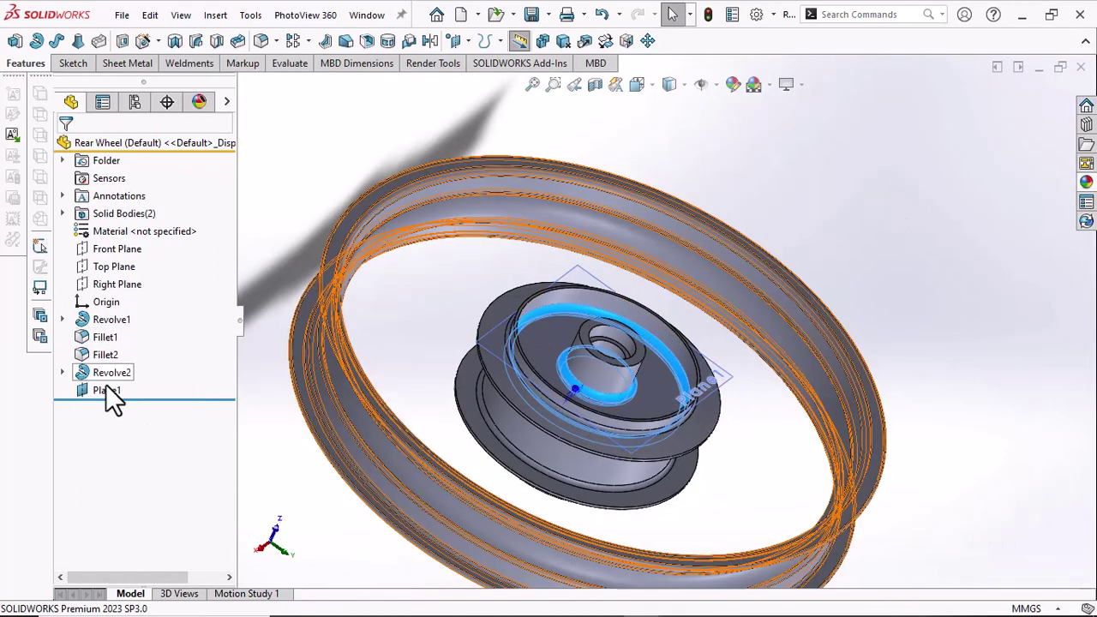
pyautogui.moveTo(106, 390); pyautogui.dragTo(95, 351)
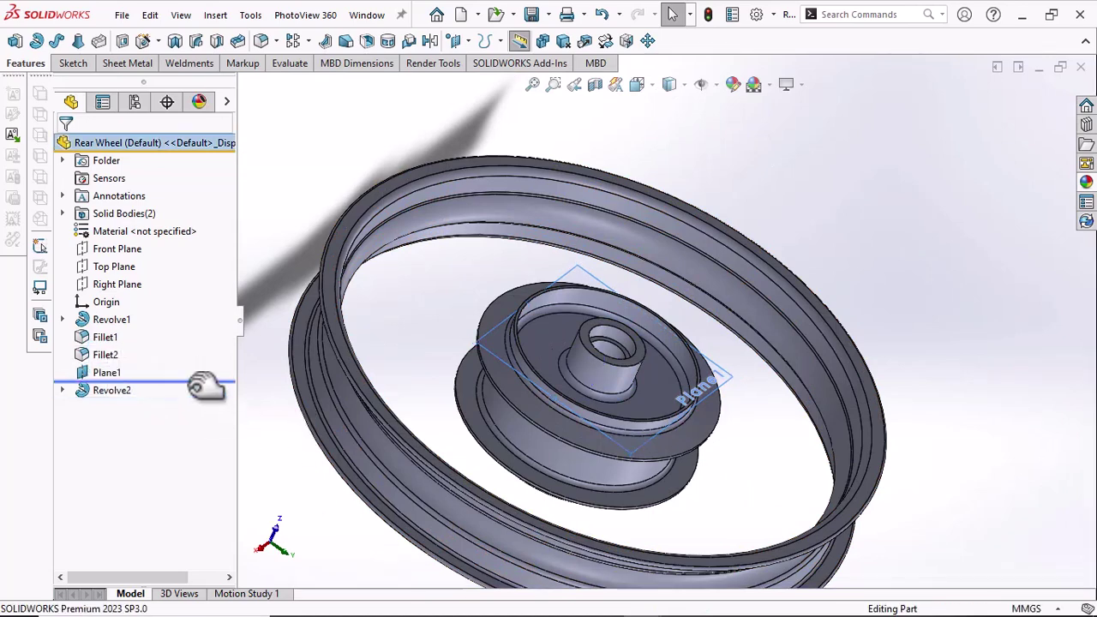
pyautogui.moveTo(206, 387); pyautogui.dragTo(205, 382)
# Start a sketch on Plane1 and draw a vertical centerline from the top of the central boss's outer circle to the outer wall's inner edge
pyautogui.scroll(-3, 706, 385)
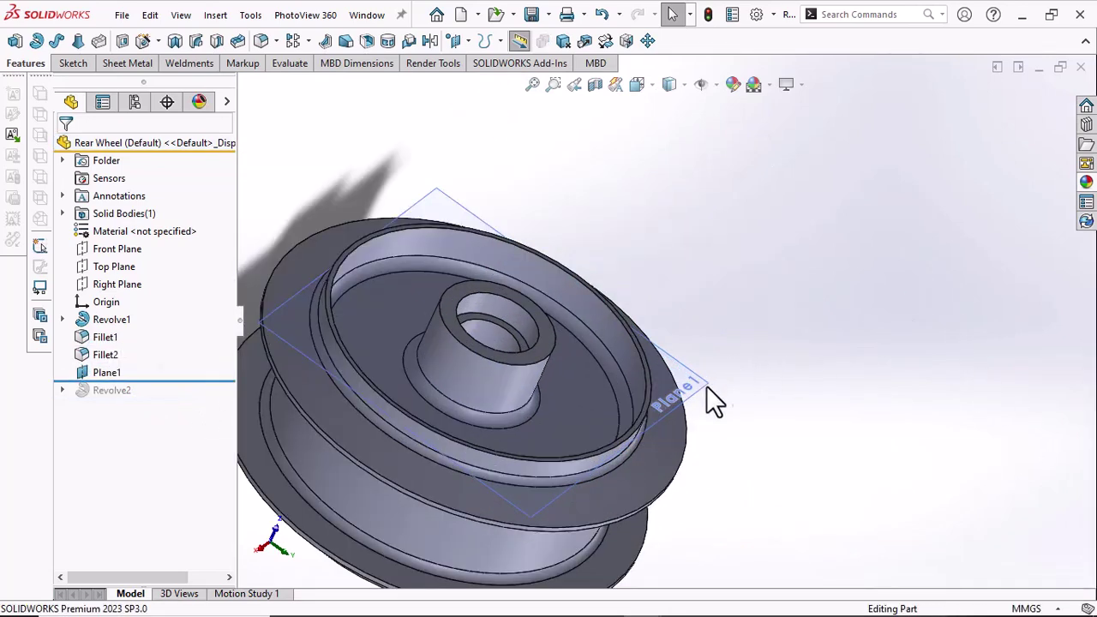
pyautogui.click(708, 396)
pyautogui.click(773, 344)
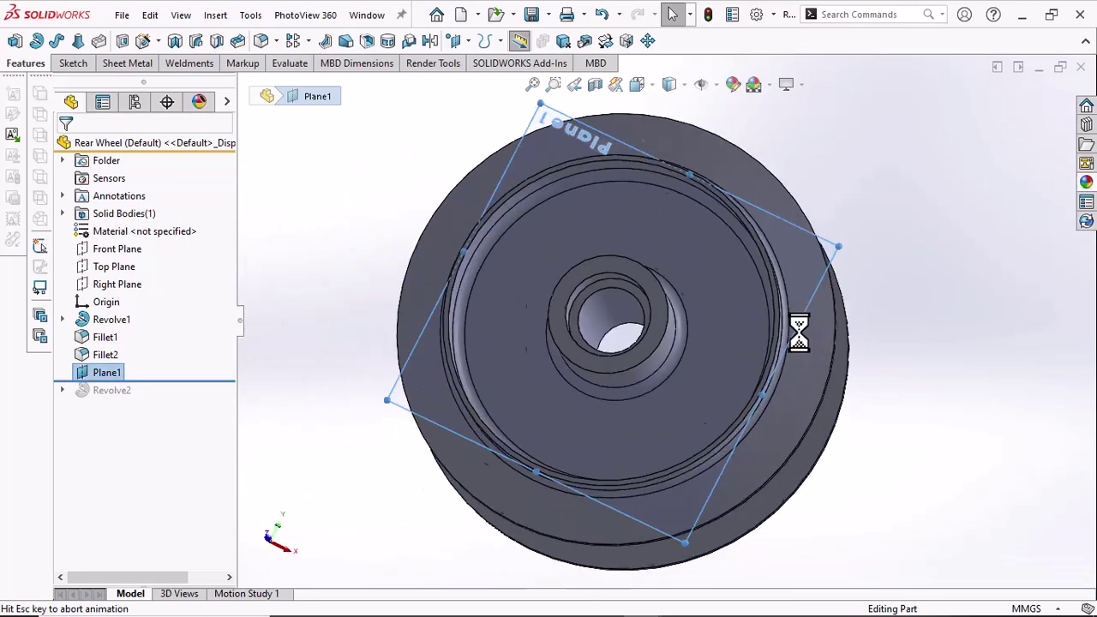
pyautogui.click(129, 40)
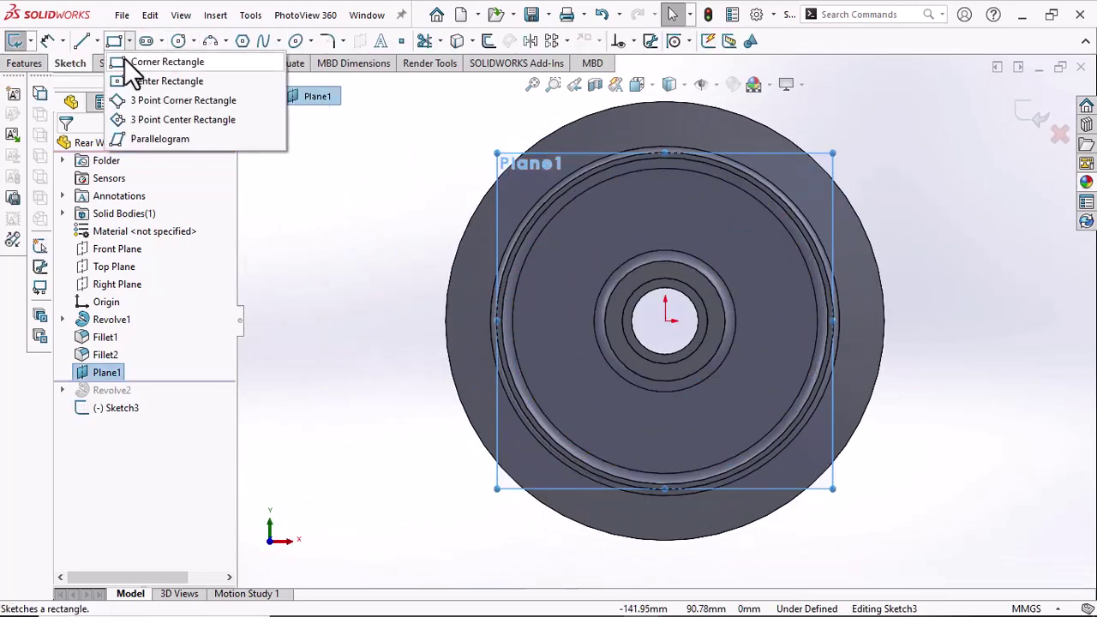
pyautogui.click(97, 40)
pyautogui.click(105, 78)
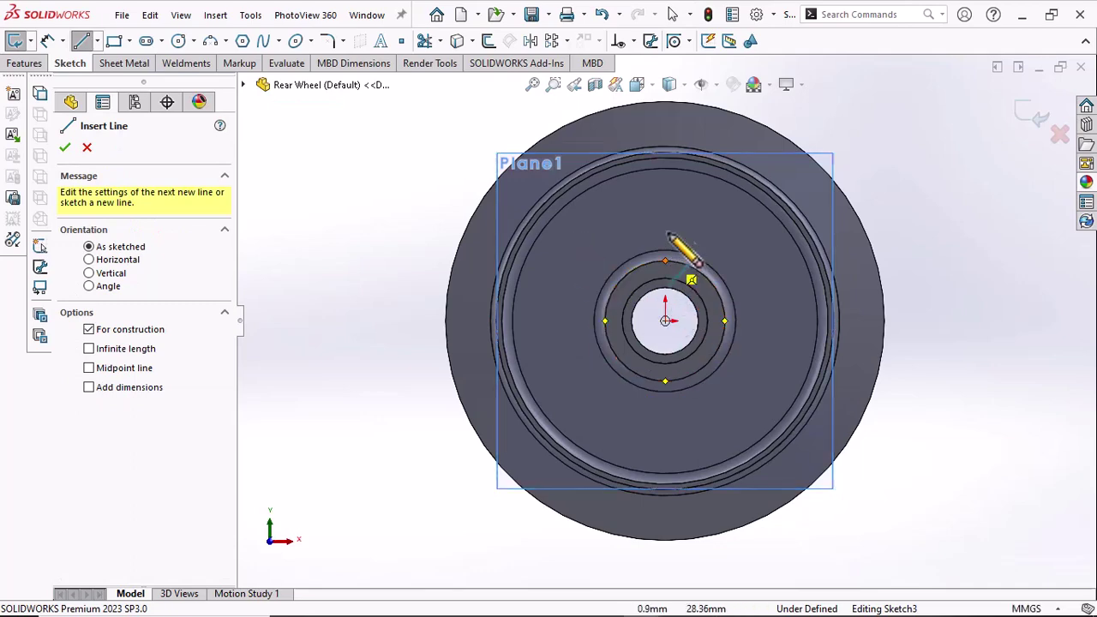
pyautogui.click(665, 259)
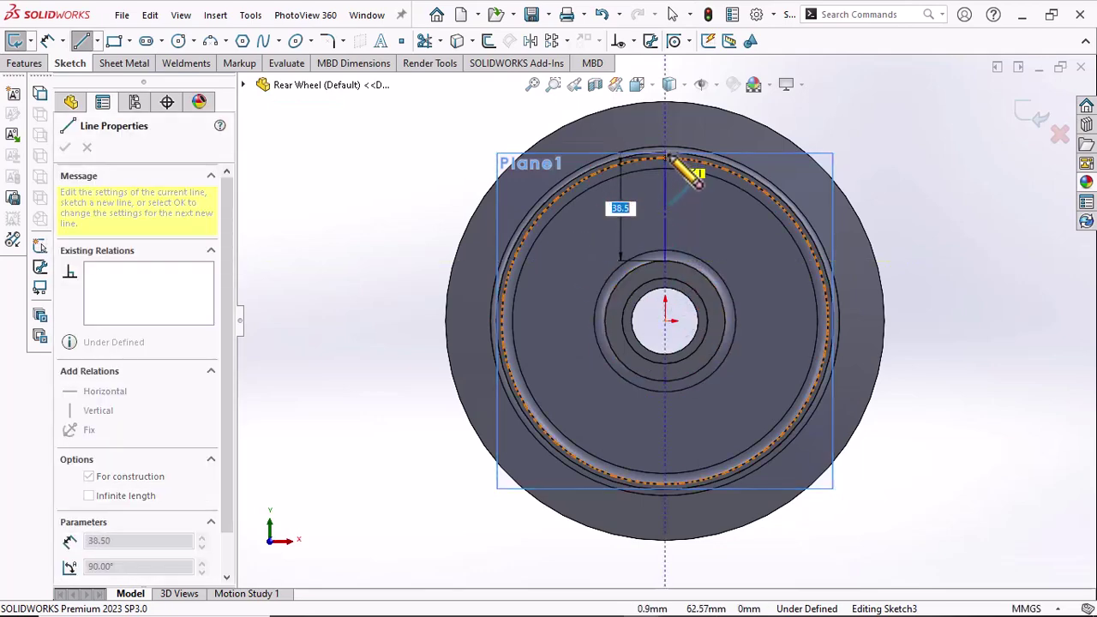
pyautogui.scroll(-4, 673, 163)
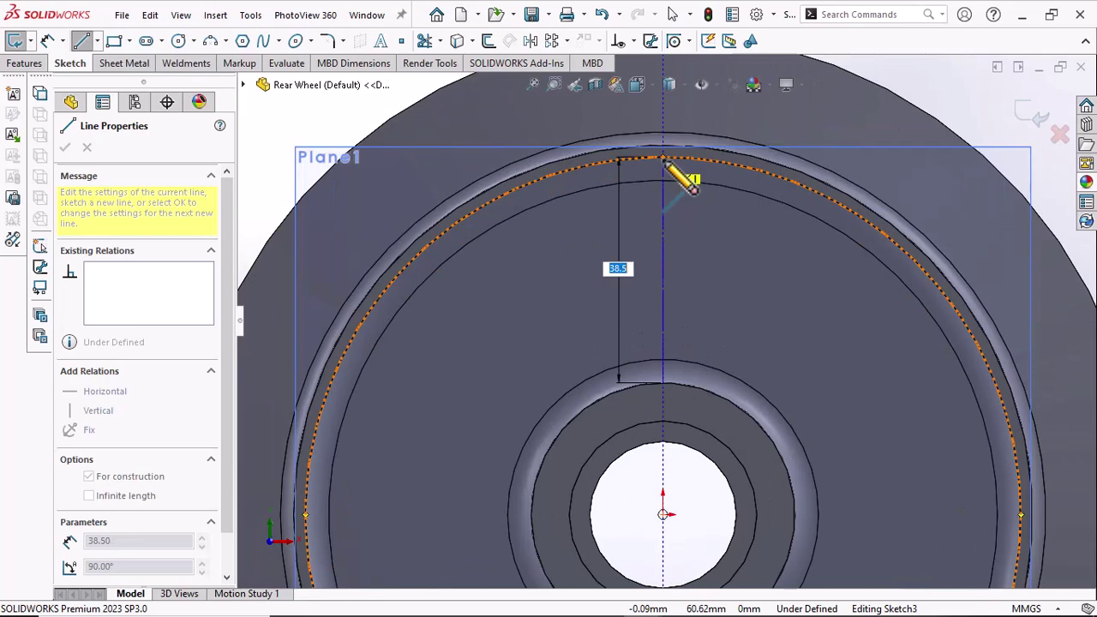
pyautogui.click(663, 157)
pyautogui.rightClick(725, 249)
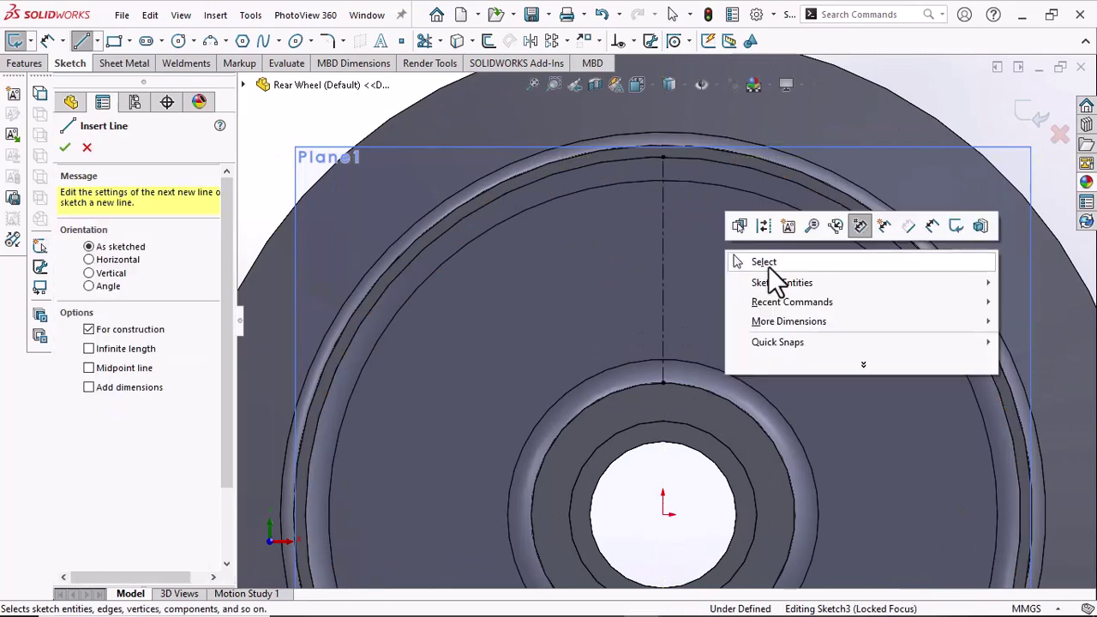
pyautogui.click(765, 264)
# Convert the vertical line between boss and outer wall from construction to regular sketch geometry
pyautogui.click(664, 256)
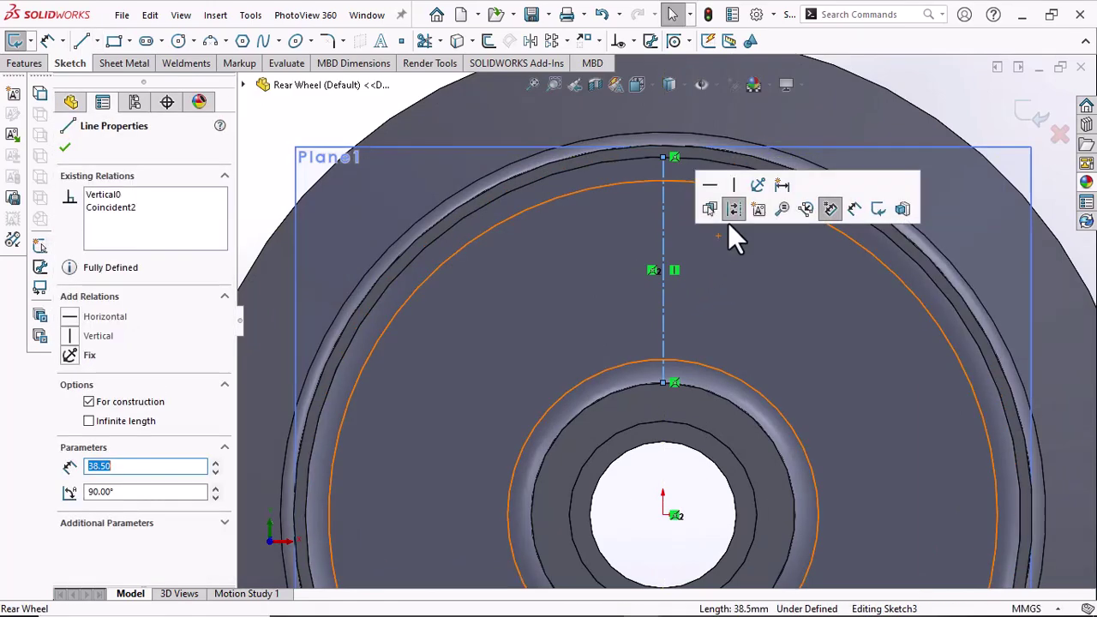
pyautogui.press('Escape')
pyautogui.scroll(5, 727, 285)
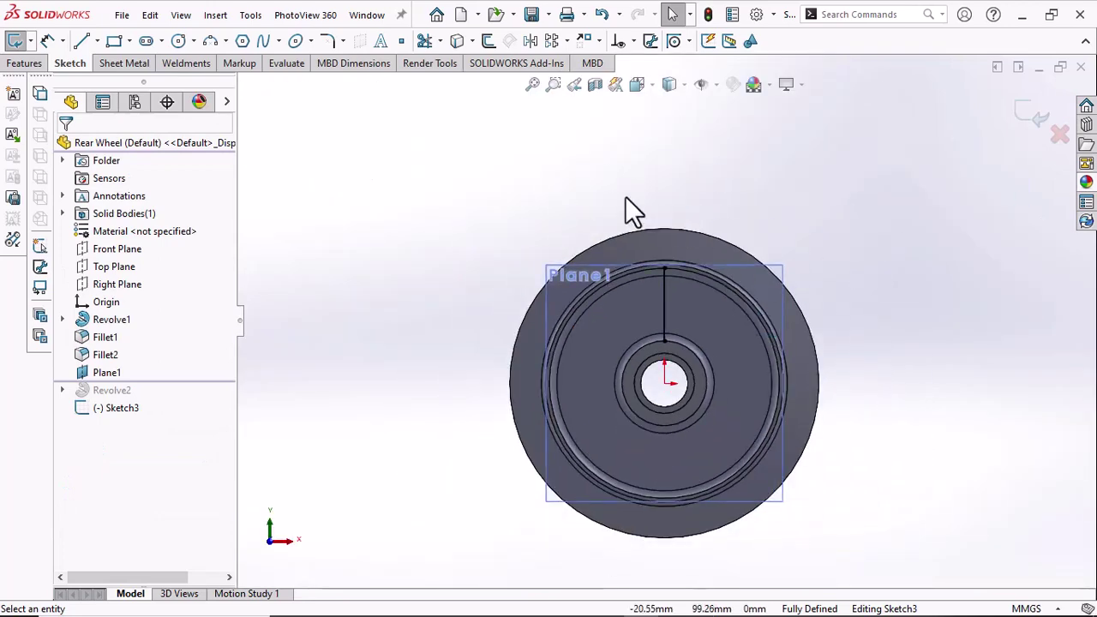
# Create a circular sketch pattern of the vertical line around the origin with 4 equally spaced instances
pyautogui.moveTo(624, 196); pyautogui.dragTo(683, 361)
pyautogui.click(566, 42)
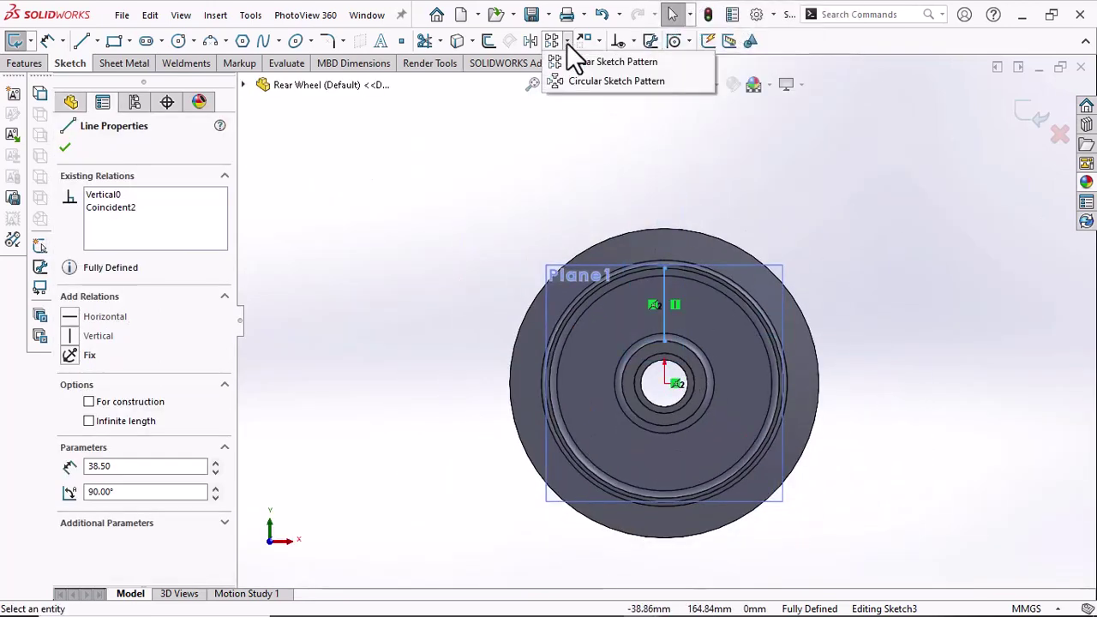
pyautogui.click(557, 80)
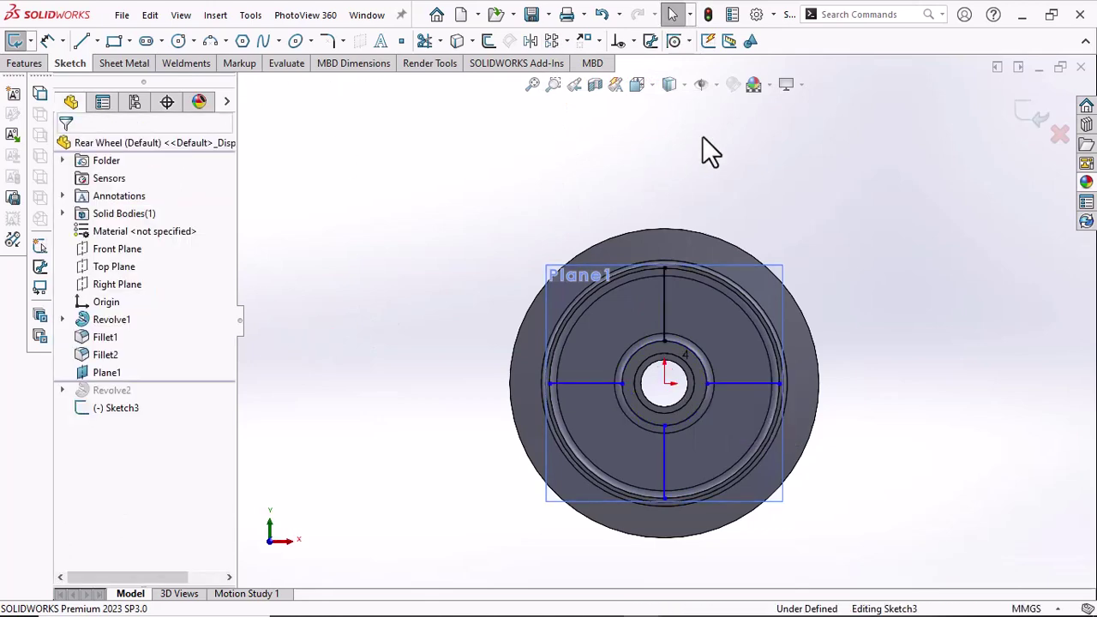
pyautogui.scroll(-2, 643, 447)
pyautogui.moveTo(645, 437); pyautogui.dragTo(649, 347, button='middle')
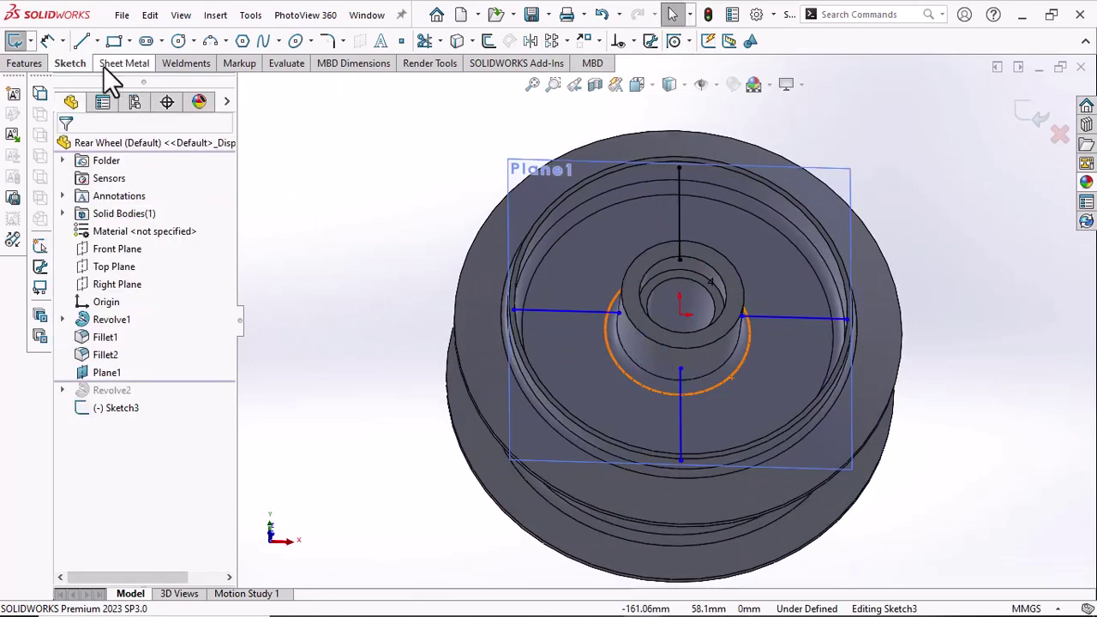
# Create a 4 mm thick rib feature from the four spoke lines between the hub and the inner drum wall
pyautogui.click(22, 66)
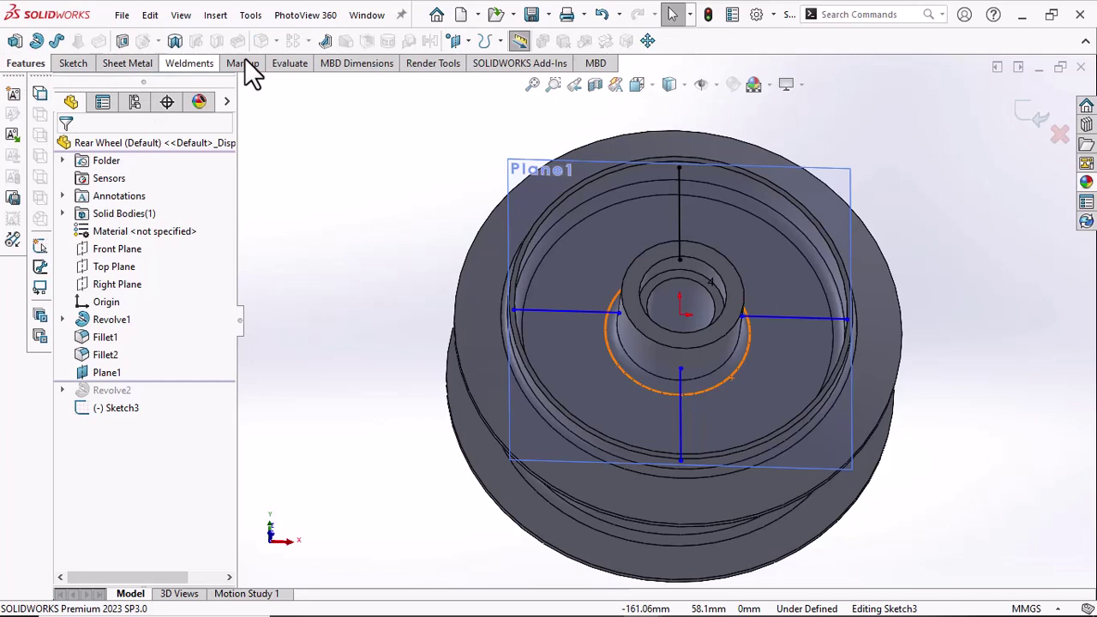
pyautogui.click(328, 43)
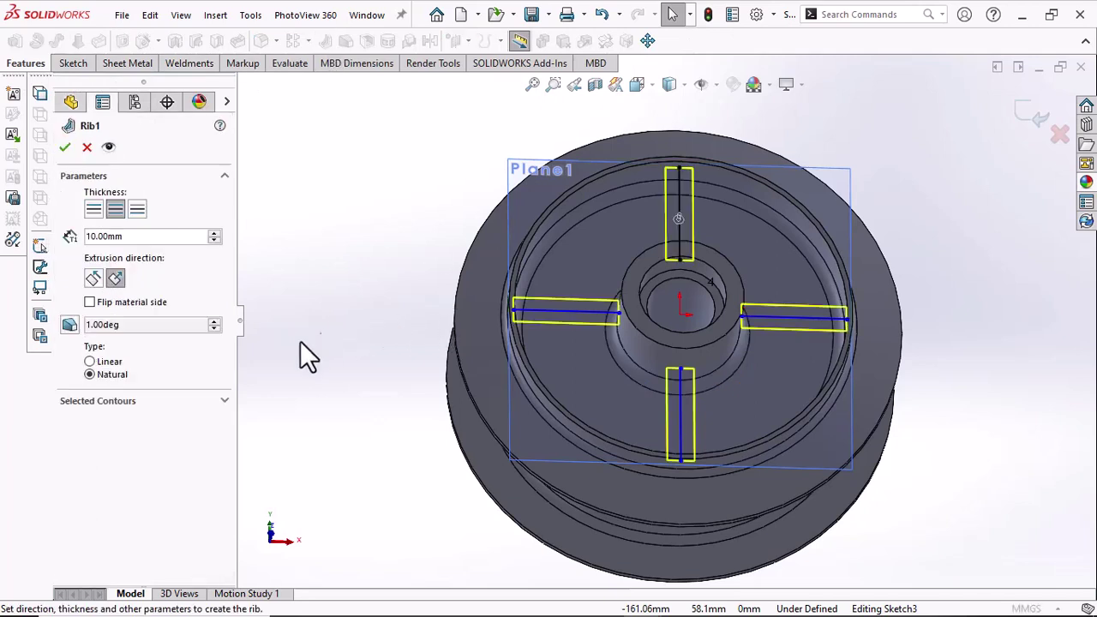
pyautogui.click(152, 237)
pyautogui.write('4')
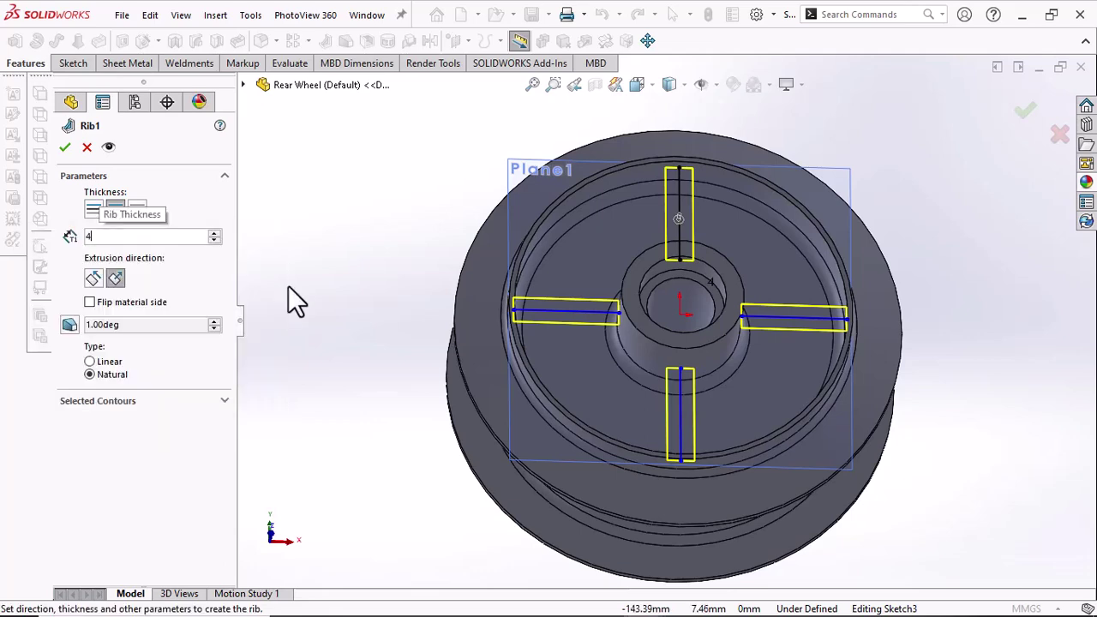
pyautogui.press('Return')
pyautogui.moveTo(424, 339); pyautogui.dragTo(520, 264, button='middle')
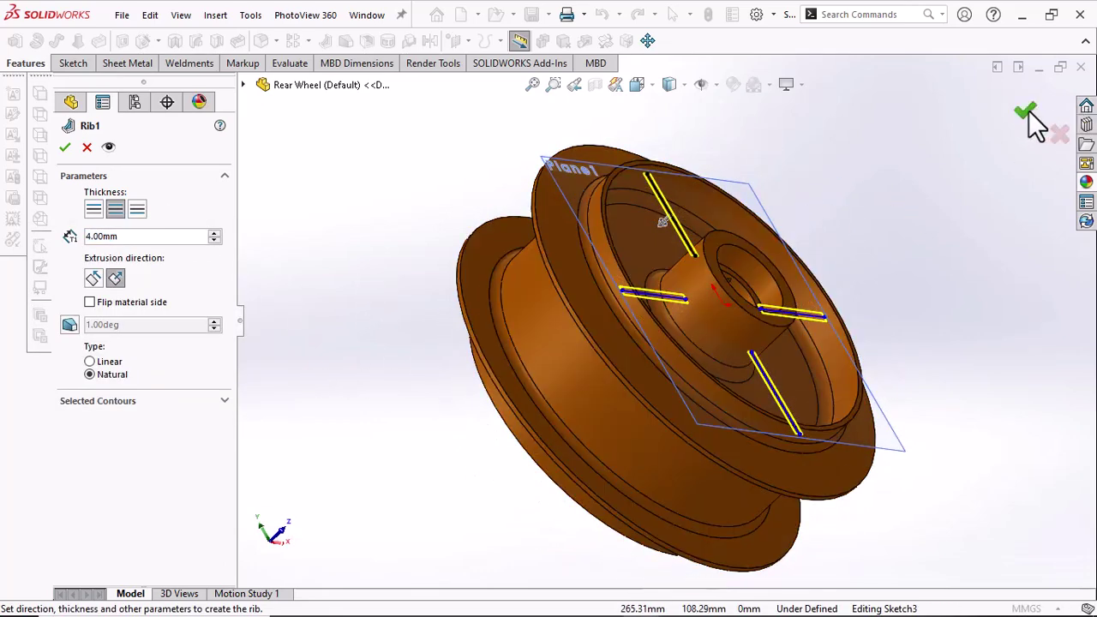
pyautogui.click(1028, 111)
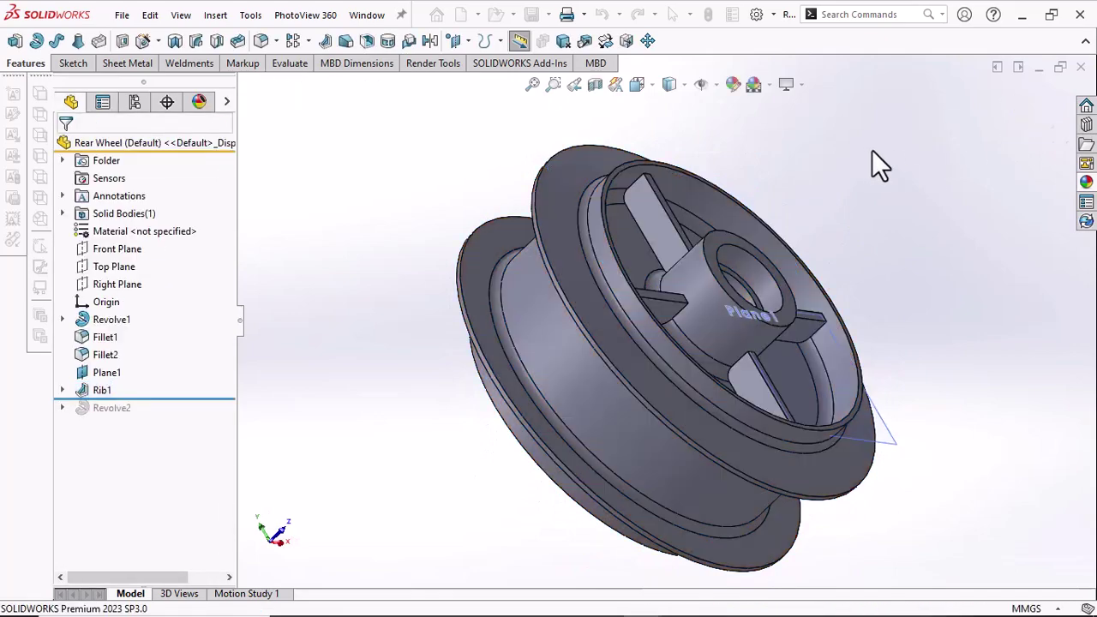
# Hide the reference plane used for the first ribs
pyautogui.moveTo(871, 152); pyautogui.dragTo(798, 147, button='middle')
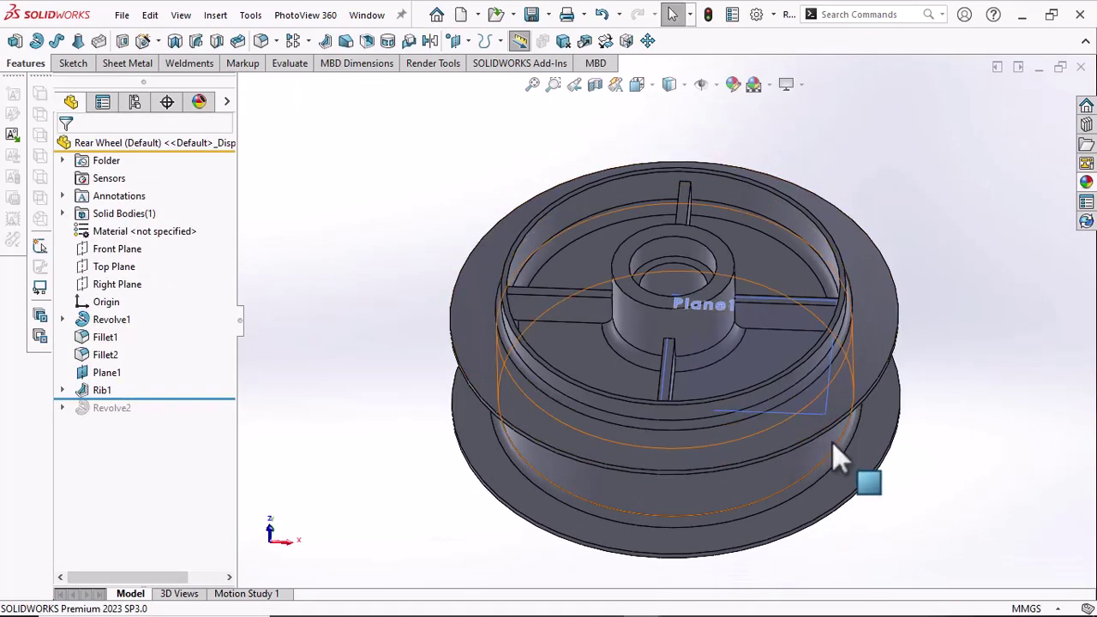
pyautogui.click(815, 416)
pyautogui.click(910, 368)
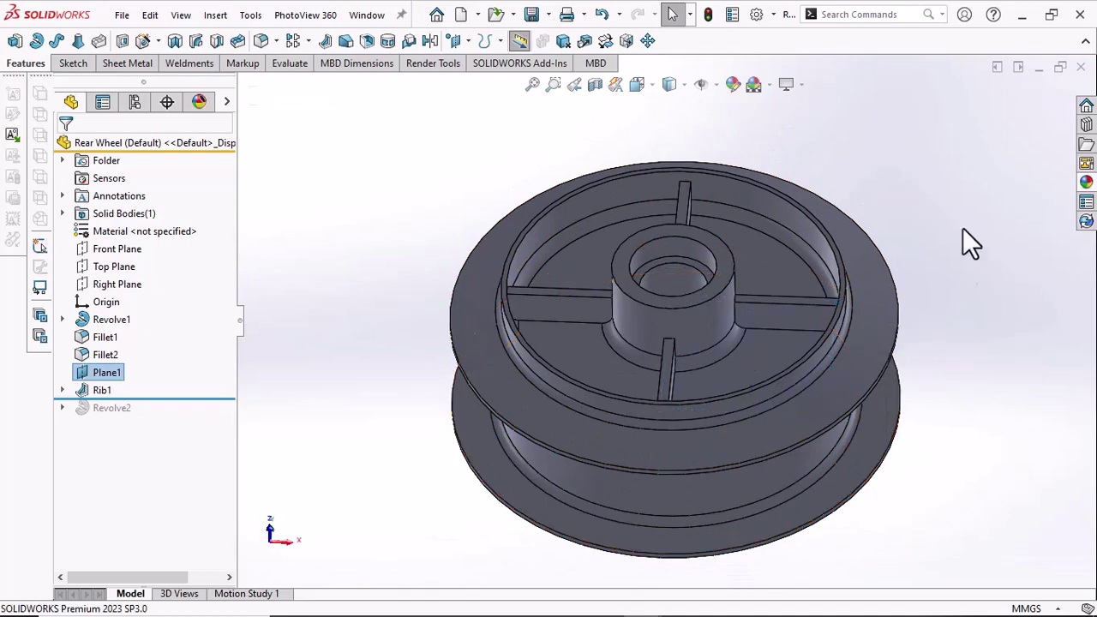
# Create a reference plane offset 8 mm from the web face on the unribbed side of the hub
pyautogui.moveTo(887, 170); pyautogui.dragTo(728, 250, button='middle')
pyautogui.click(595, 312)
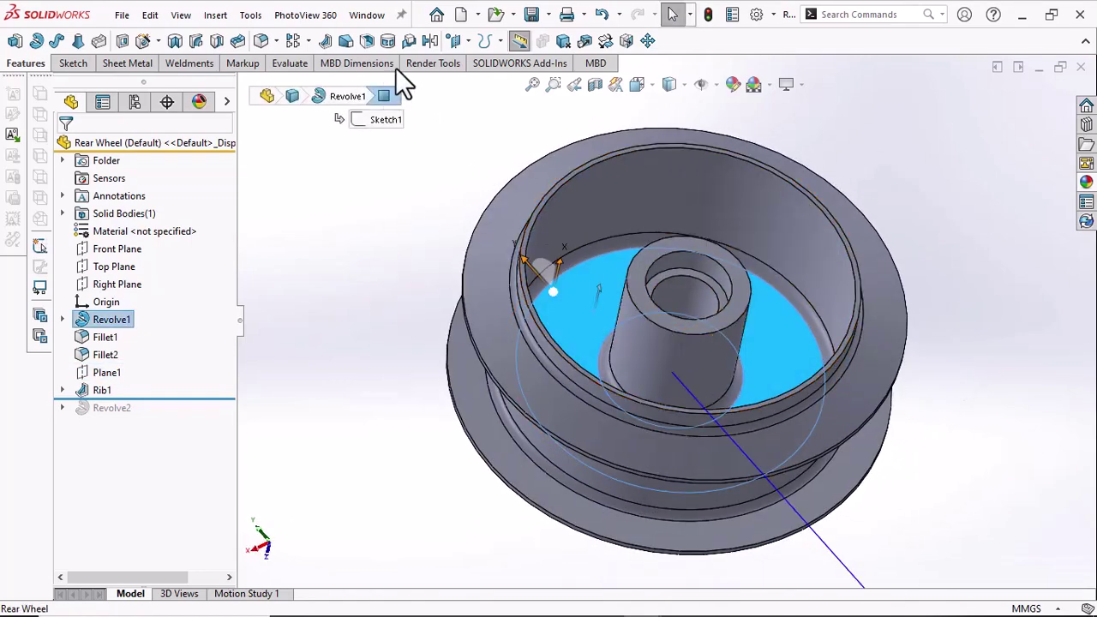
pyautogui.click(463, 40)
pyautogui.click(472, 64)
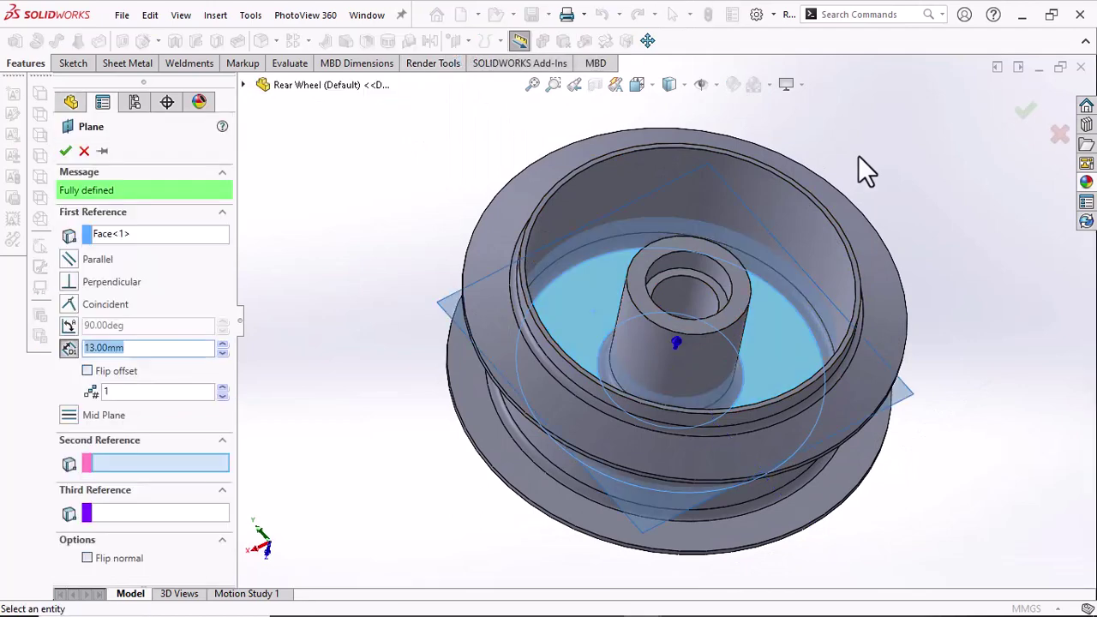
pyautogui.write('8')
pyautogui.press('Return')
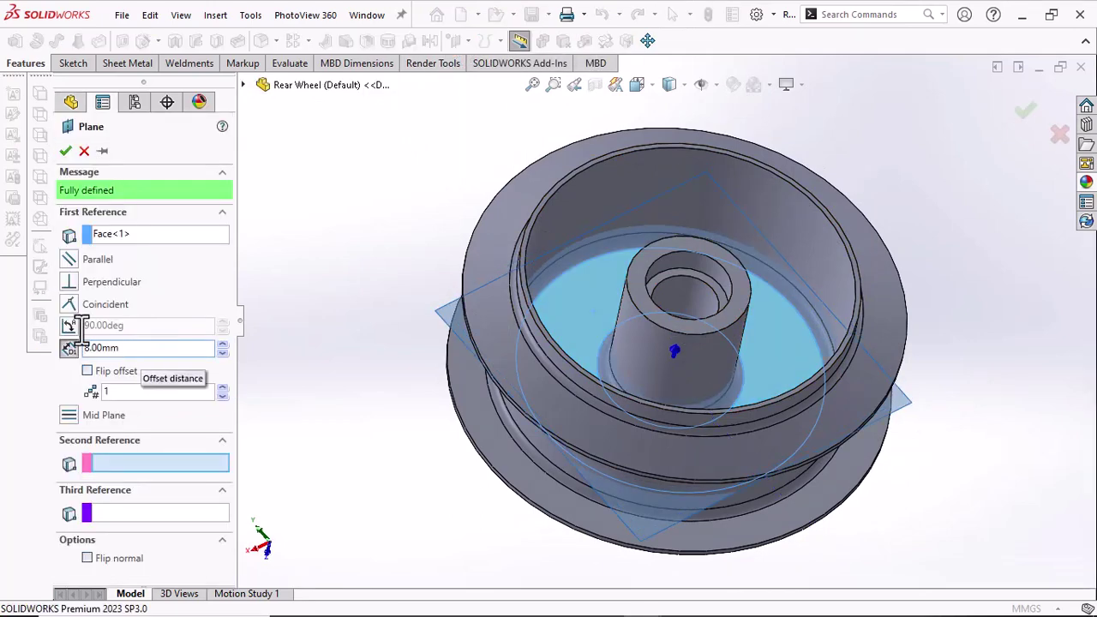
pyautogui.click(66, 151)
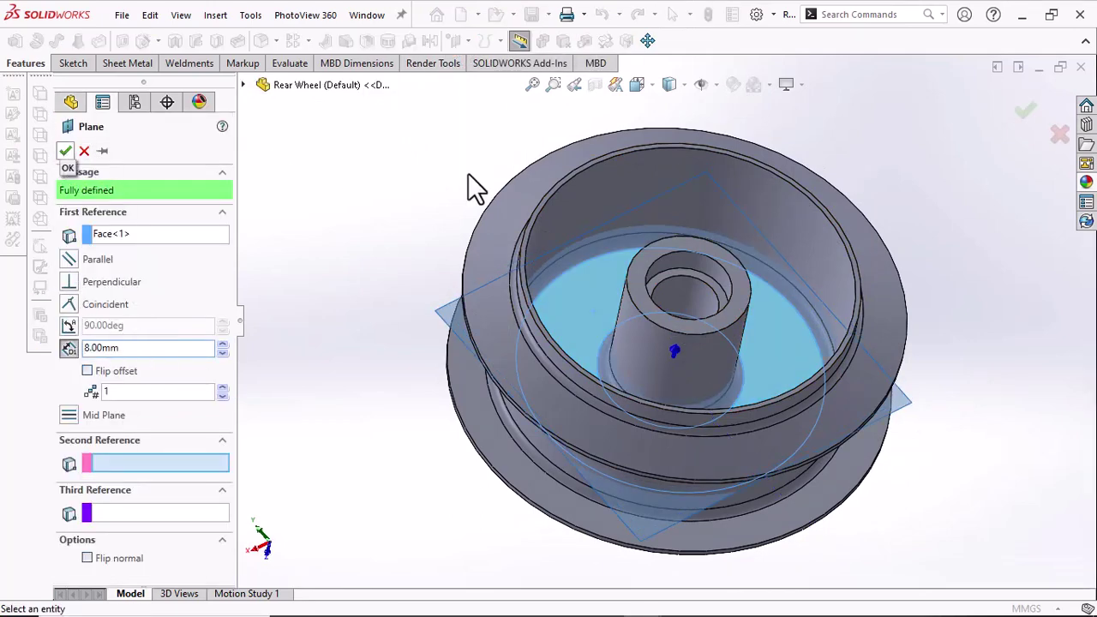
# Sketch on the new 8 mm offset plane, converting the four lines of Rib1's sketch into it
pyautogui.click(916, 404)
pyautogui.click(968, 362)
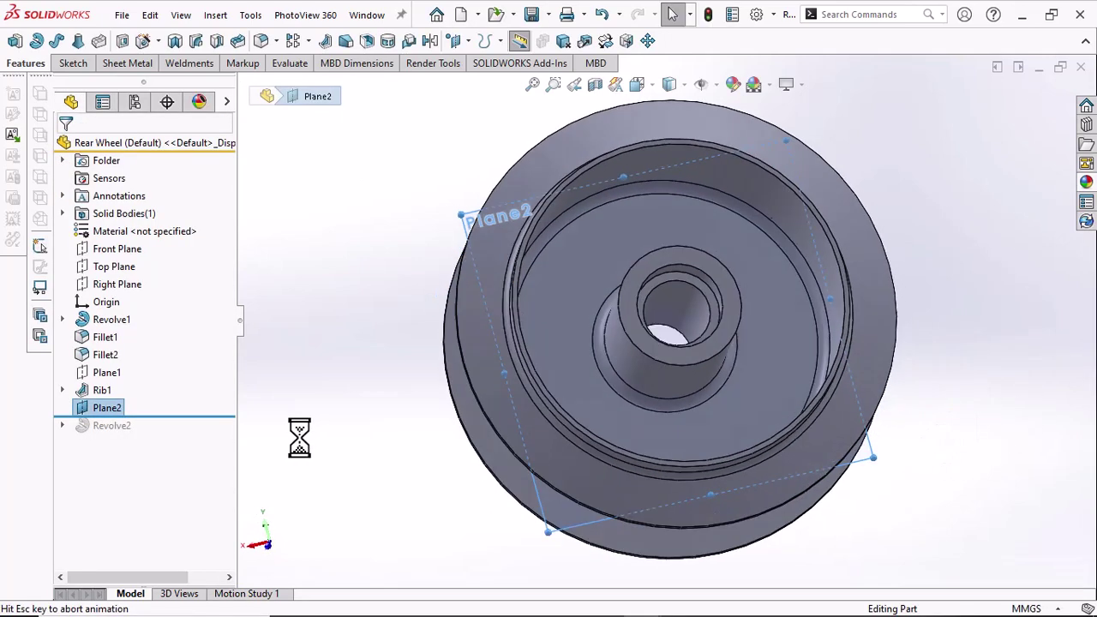
pyautogui.click(64, 391)
pyautogui.click(128, 408)
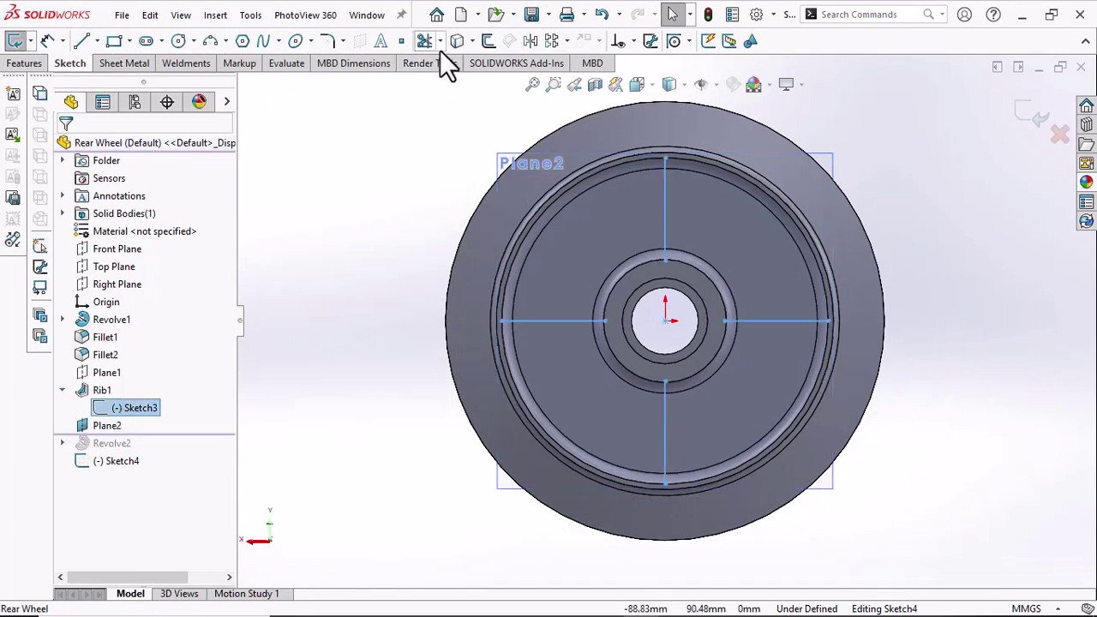
pyautogui.click(458, 41)
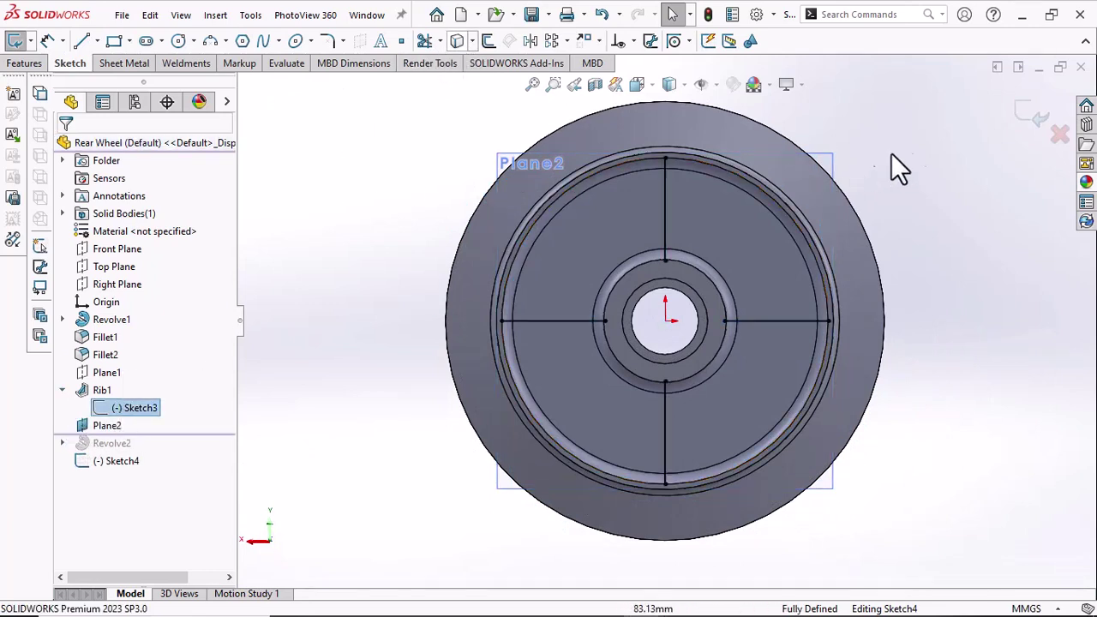
pyautogui.click(1021, 113)
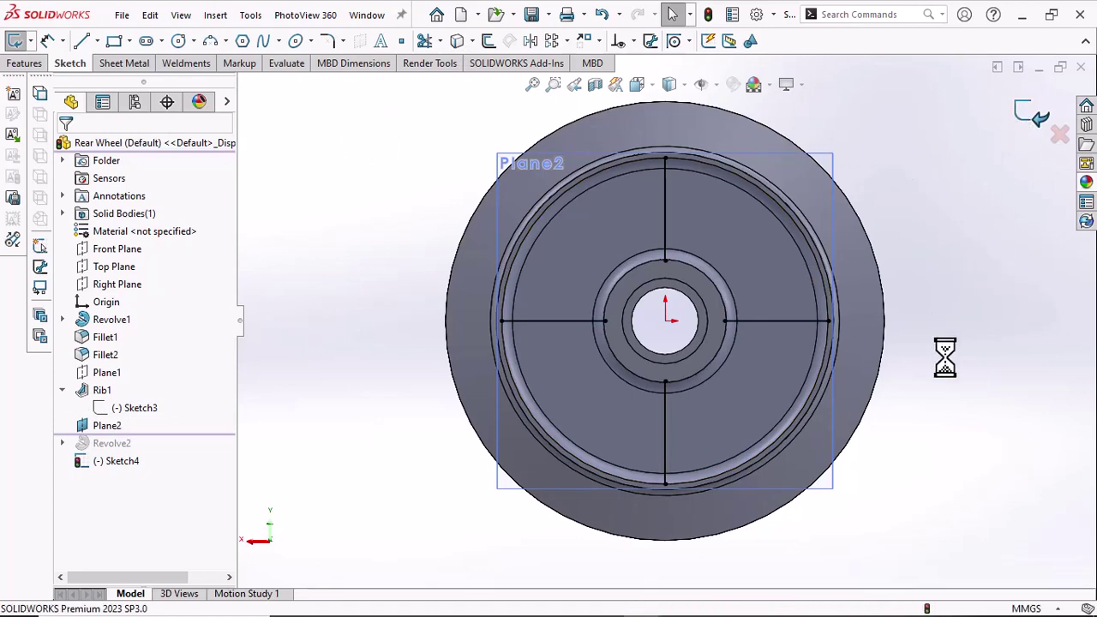
# Create ribs from the converted four-line sketch on the second side of the hub and hide their reference plane
pyautogui.moveTo(946, 360)
pyautogui.mouseDown(button='middle')
pyautogui.moveTo(962, 248)
pyautogui.moveTo(970, 272)
pyautogui.mouseUp(button='middle')
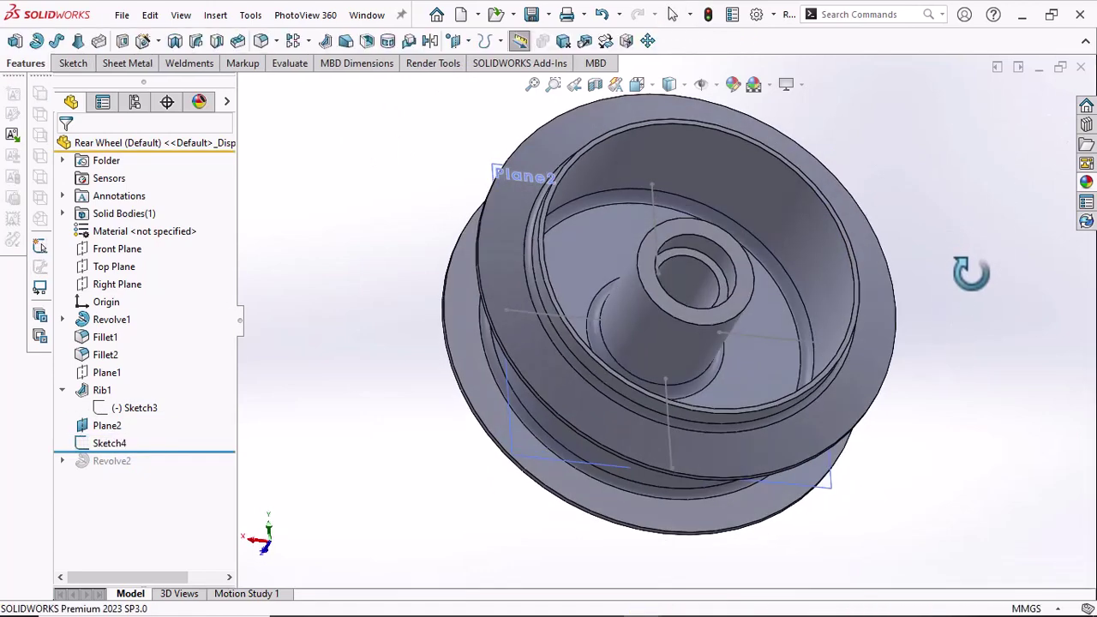
pyautogui.click(325, 42)
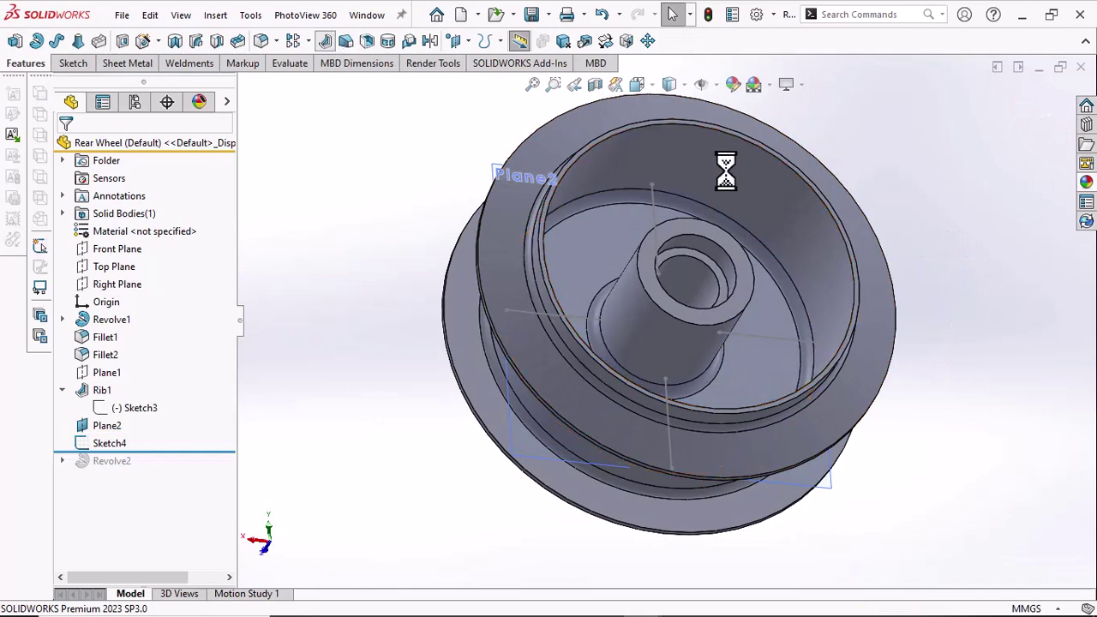
pyautogui.click(654, 215)
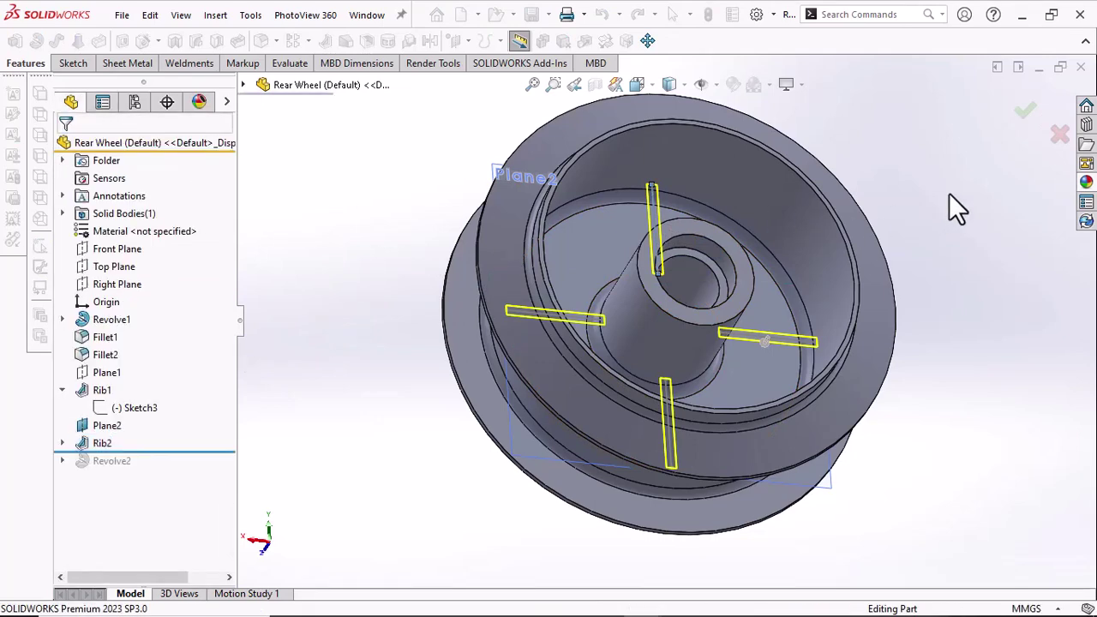
pyautogui.moveTo(847, 217); pyautogui.dragTo(757, 272, button='middle')
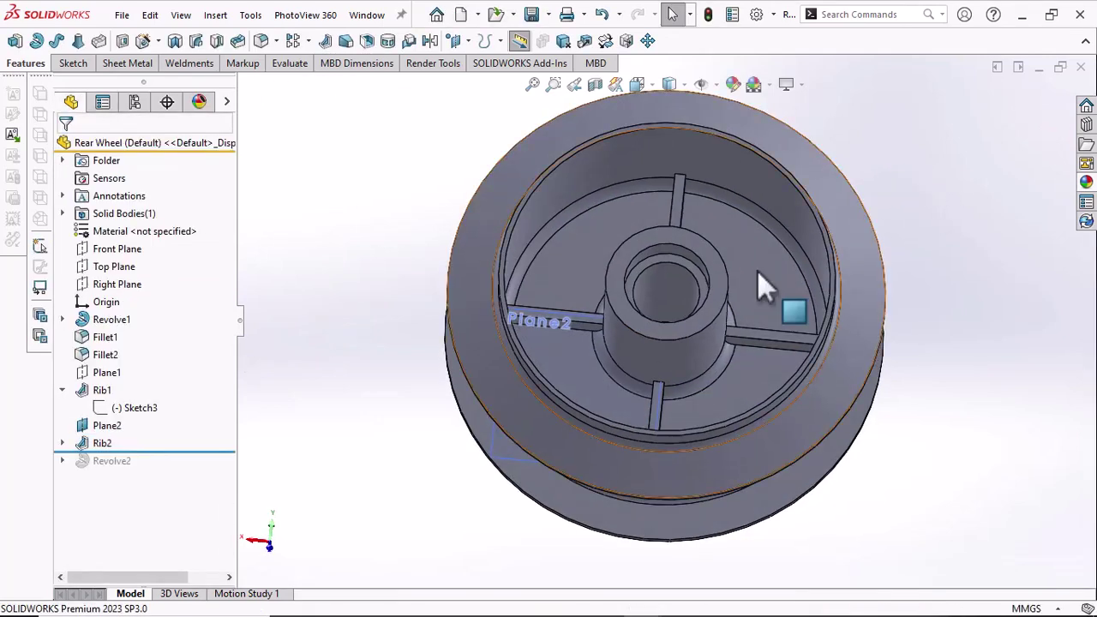
pyautogui.click(502, 459)
pyautogui.click(598, 412)
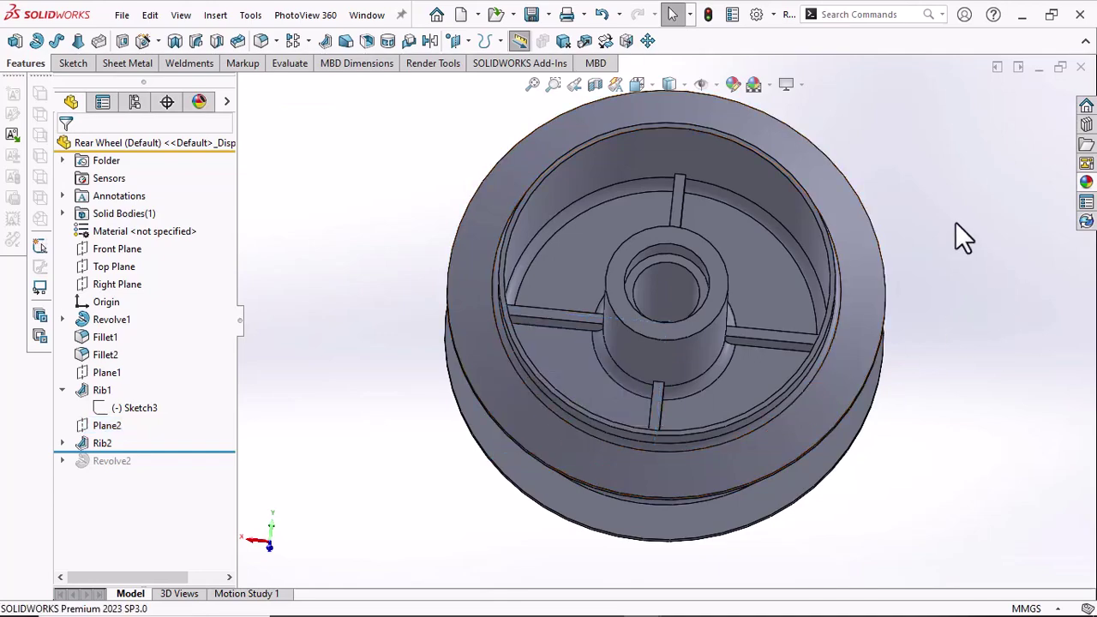
# Chamfer the ring-shaped end faces on both sides of the central hub by 0.5 mm at 45 degrees
pyautogui.moveTo(956, 224); pyautogui.dragTo(887, 350, button='middle')
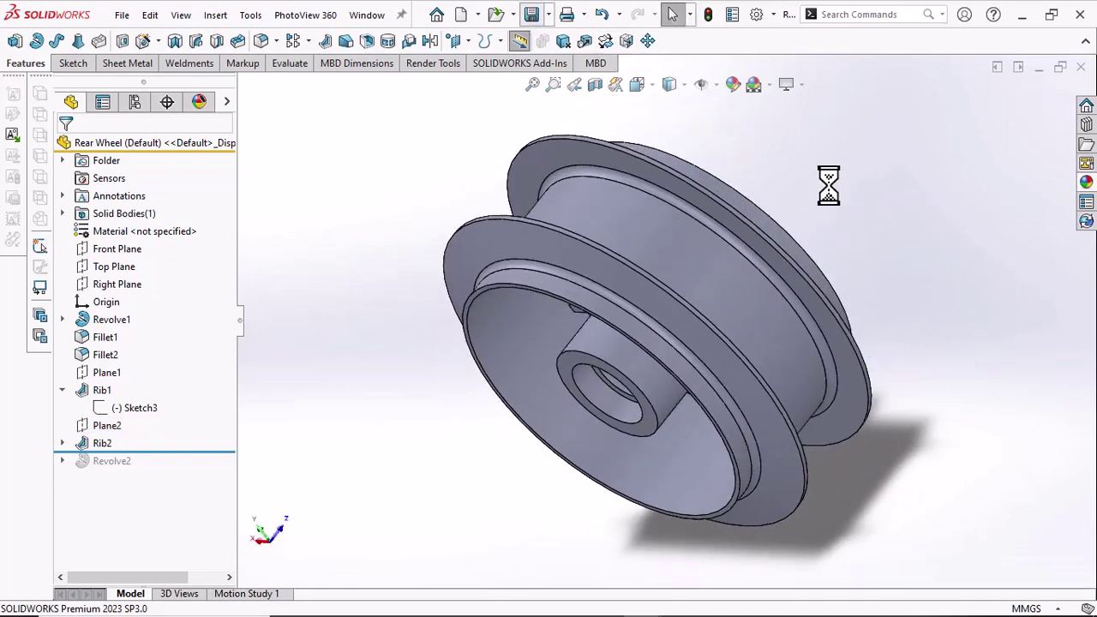
pyautogui.click(640, 85)
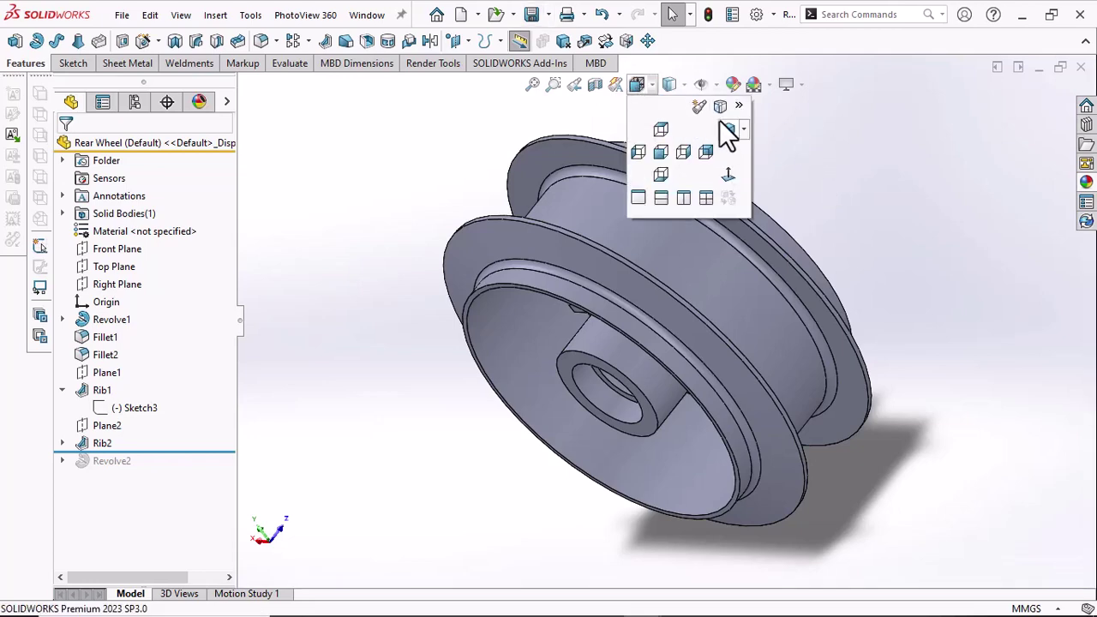
pyautogui.click(723, 128)
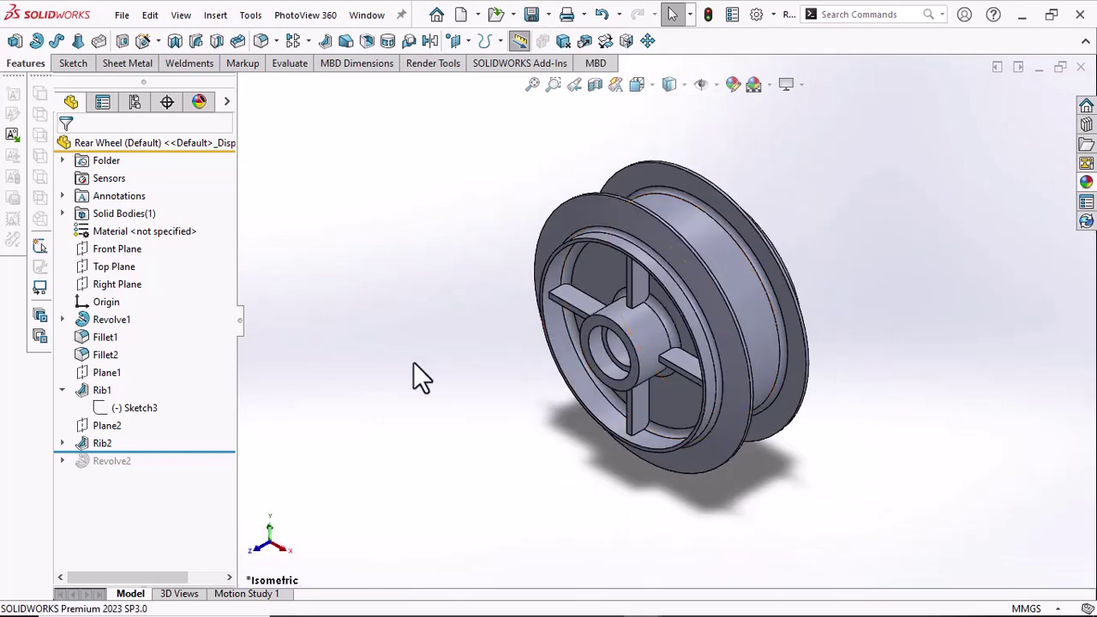
pyautogui.scroll(-4, 657, 333)
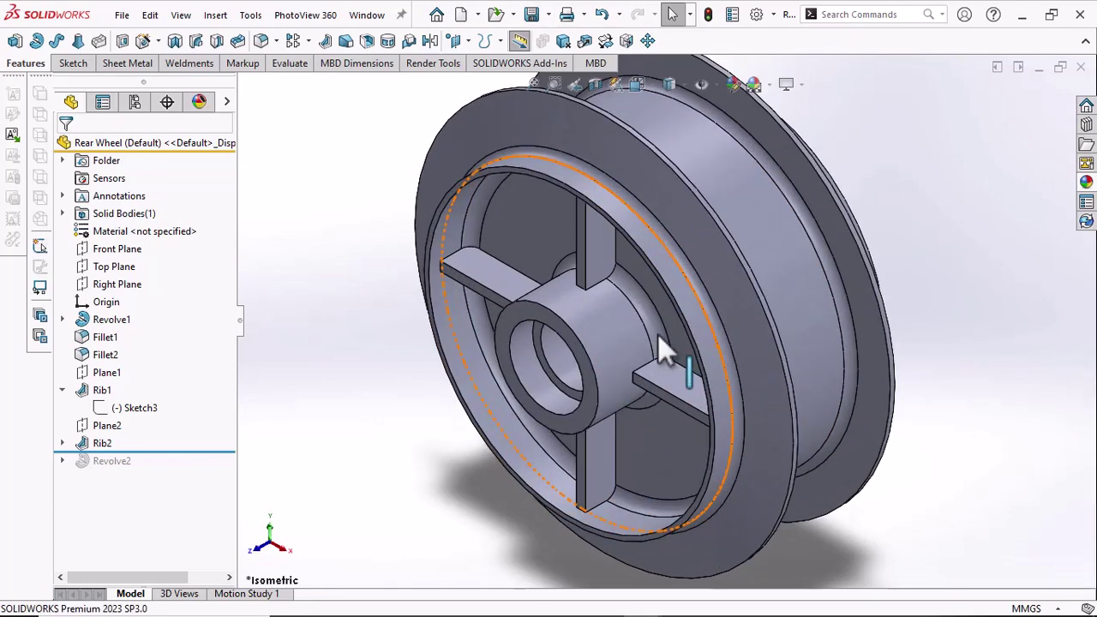
pyautogui.click(563, 342)
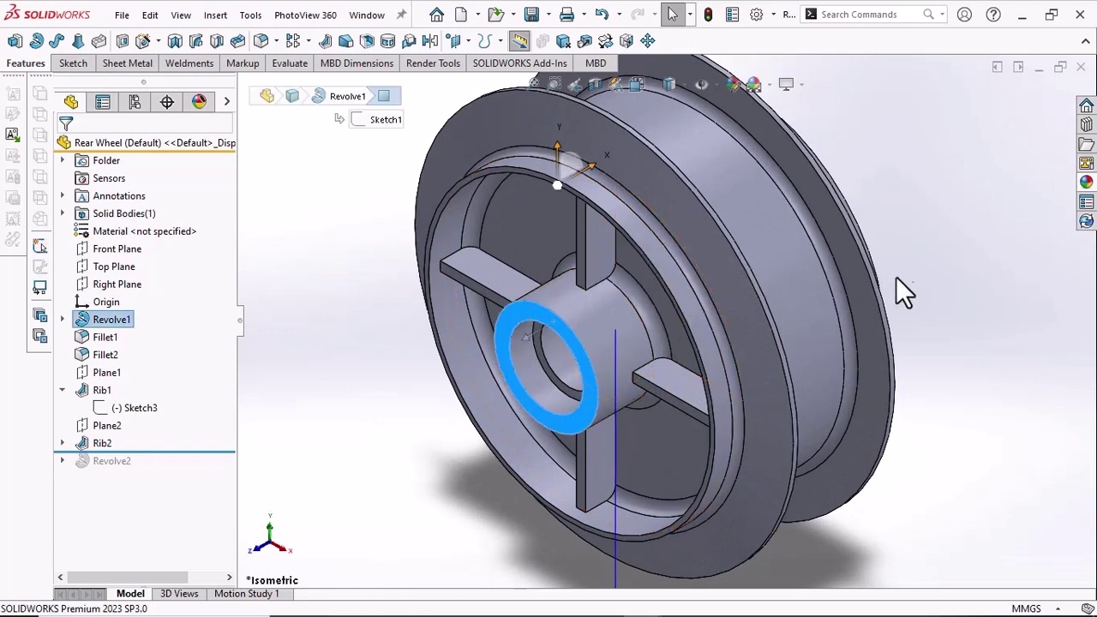
pyautogui.moveTo(862, 287); pyautogui.dragTo(792, 333, button='middle')
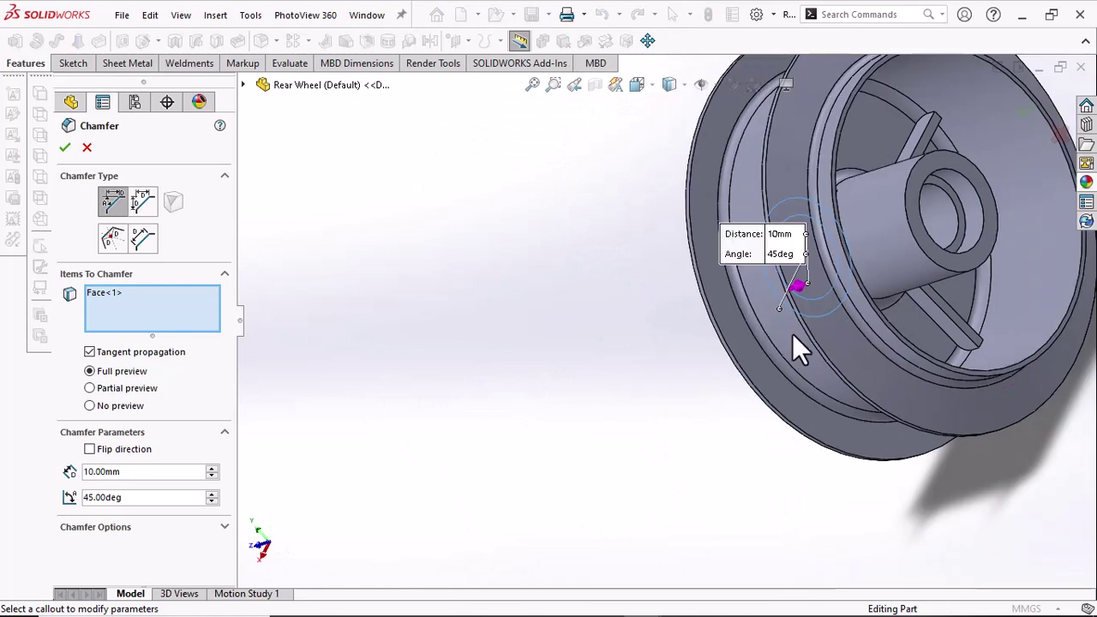
pyautogui.click(930, 167)
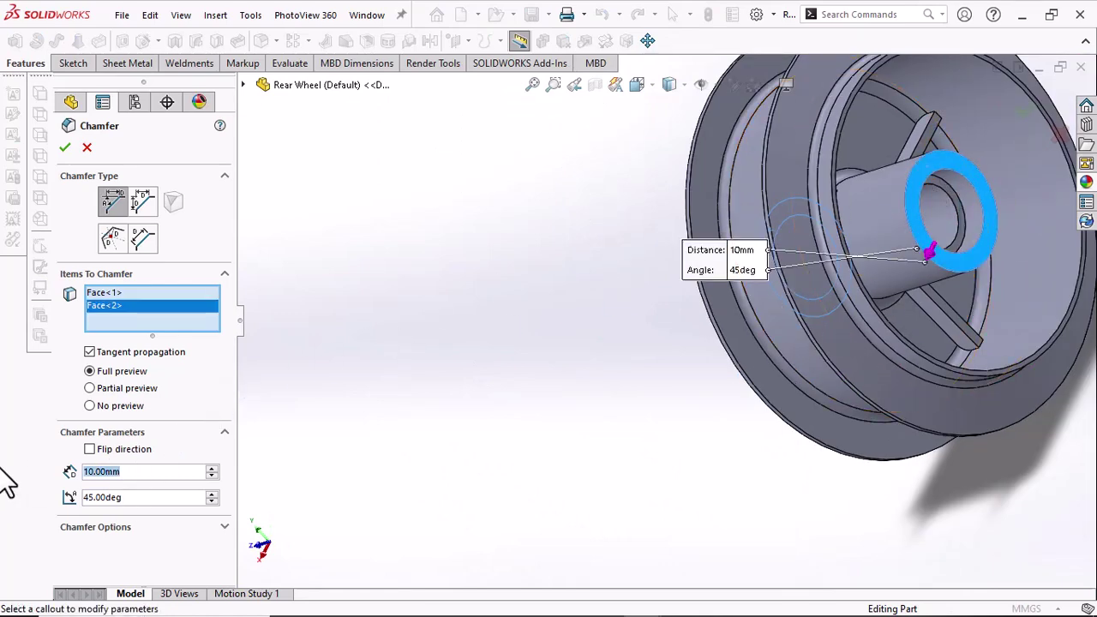
pyautogui.write('.5')
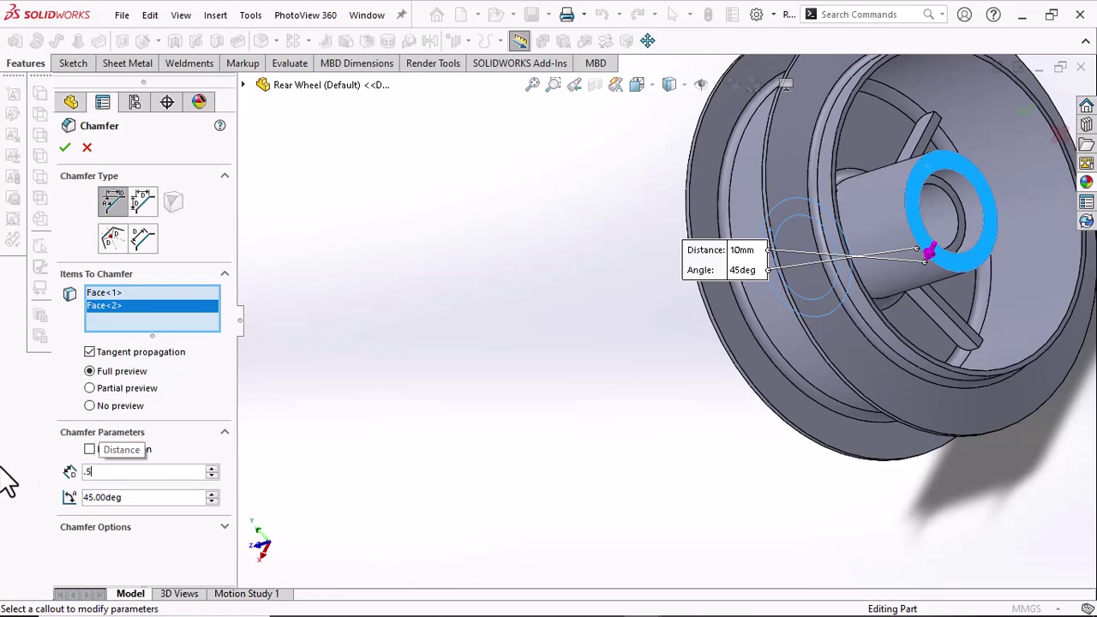
pyautogui.press('Return')
pyautogui.press('Return')
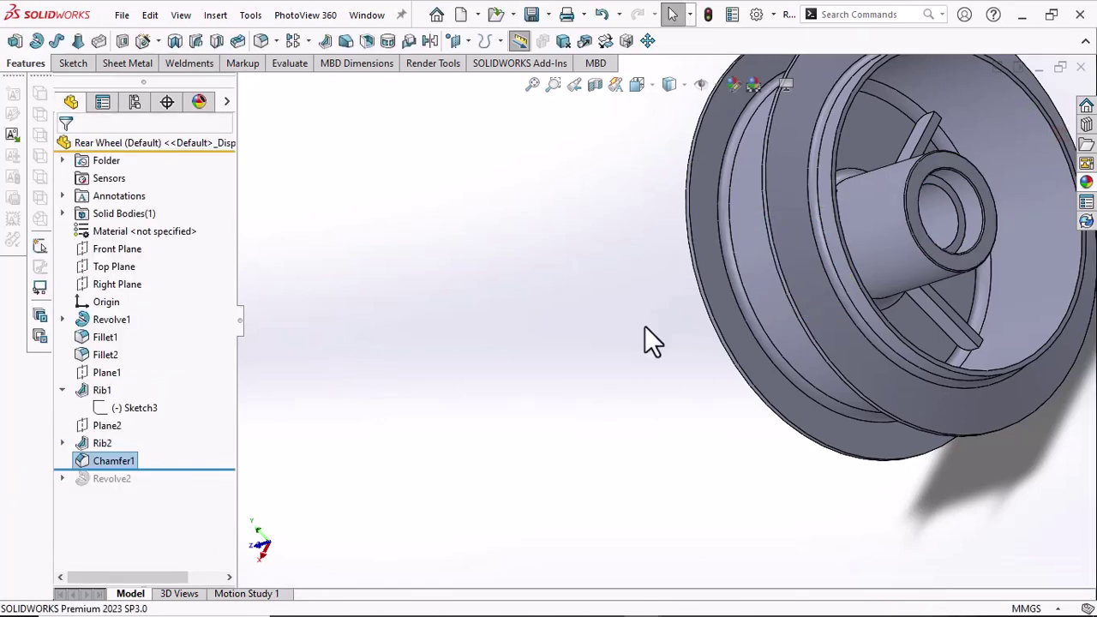
# Roll the feature history forward past Revolve2 to restore the outer rim around the hub
pyautogui.moveTo(671, 326); pyautogui.dragTo(761, 203, button='middle')
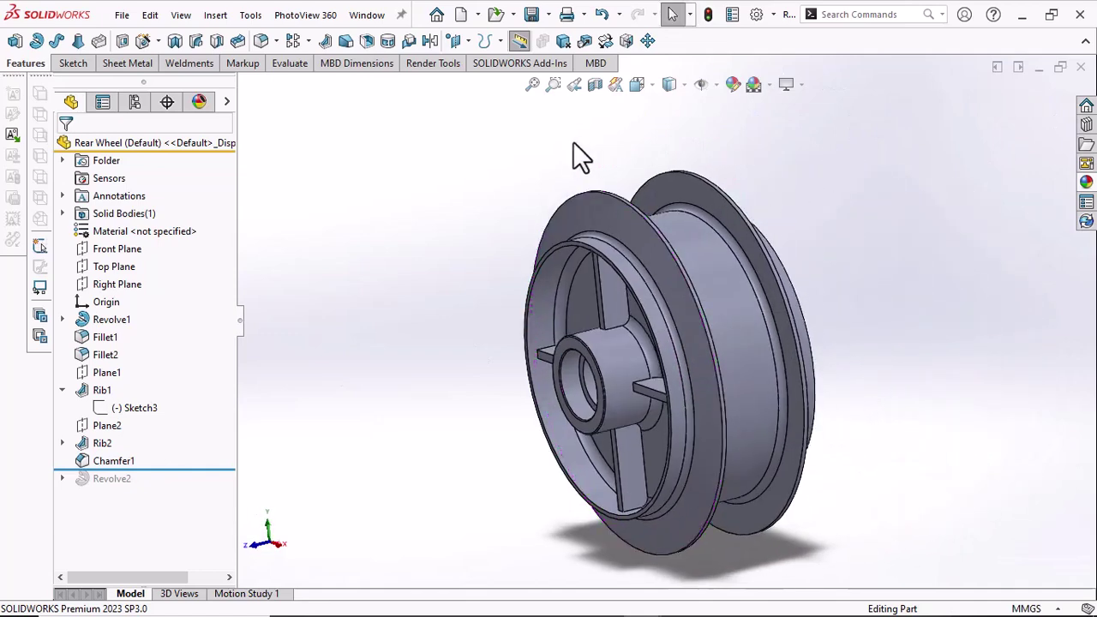
pyautogui.moveTo(574, 143); pyautogui.dragTo(648, 183, button='middle')
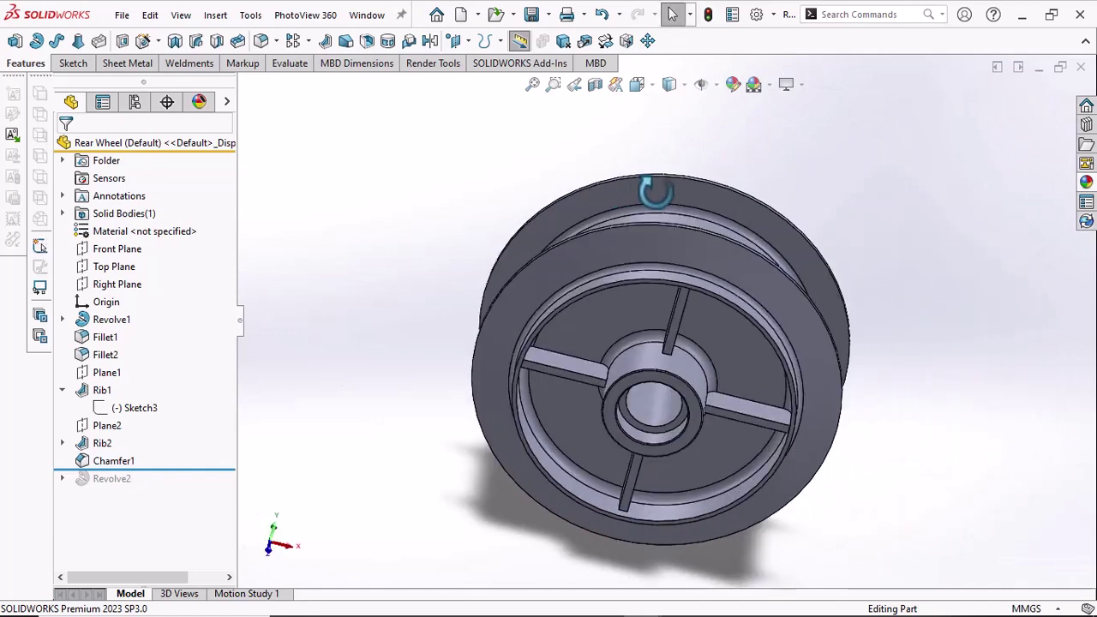
pyautogui.click(637, 85)
pyautogui.click(733, 130)
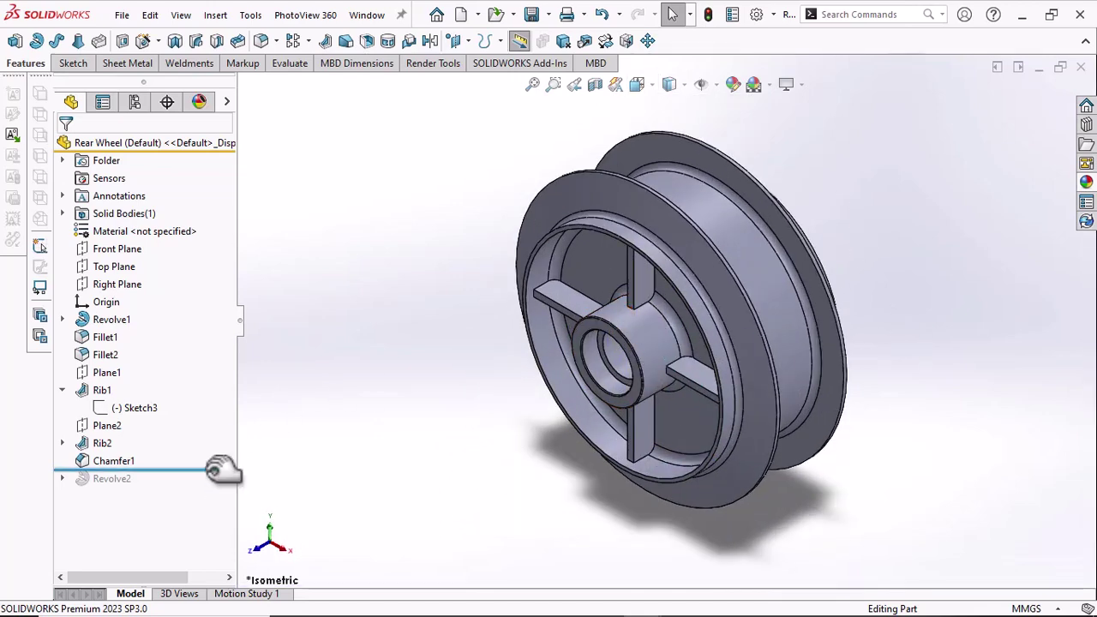
pyautogui.moveTo(219, 467); pyautogui.dragTo(216, 488)
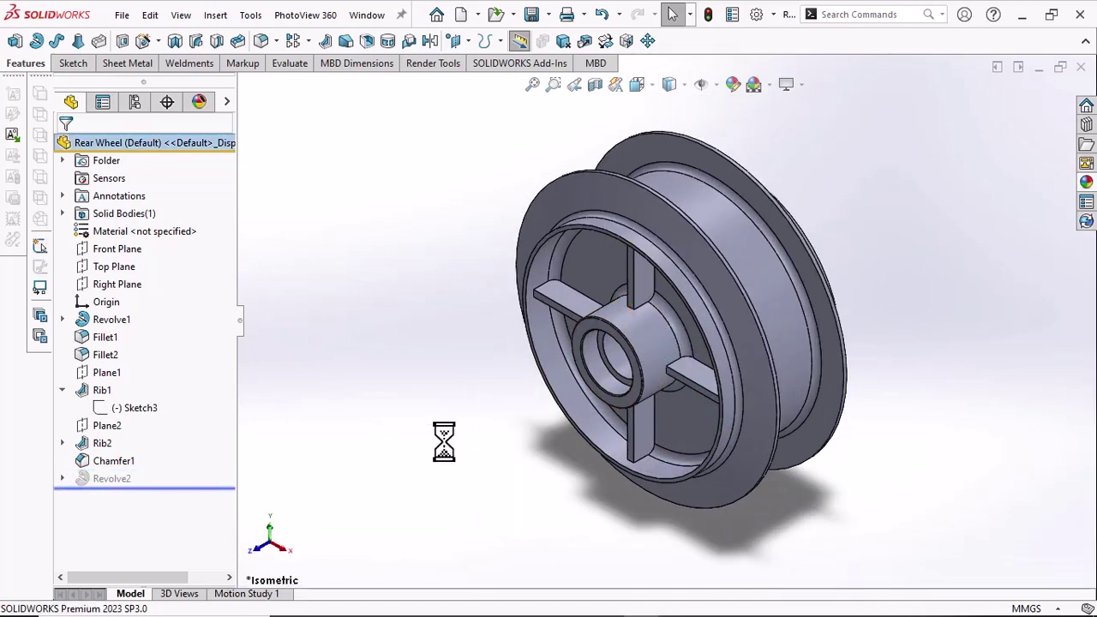
pyautogui.click(444, 441)
pyautogui.scroll(5, 680, 308)
pyautogui.click(896, 220)
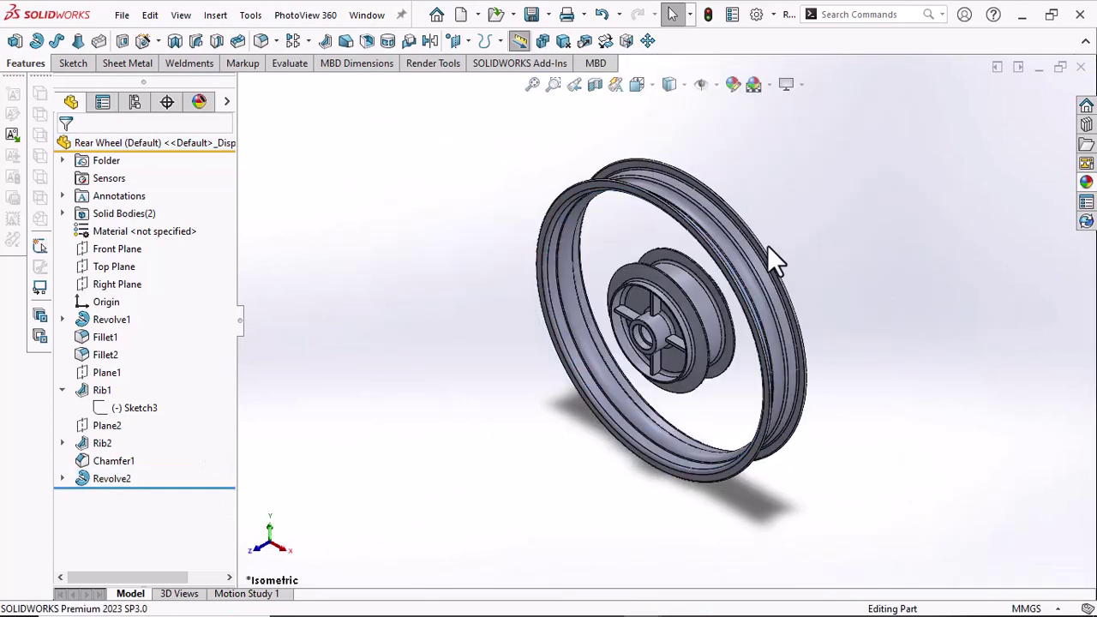
pyautogui.scroll(-2, 767, 245)
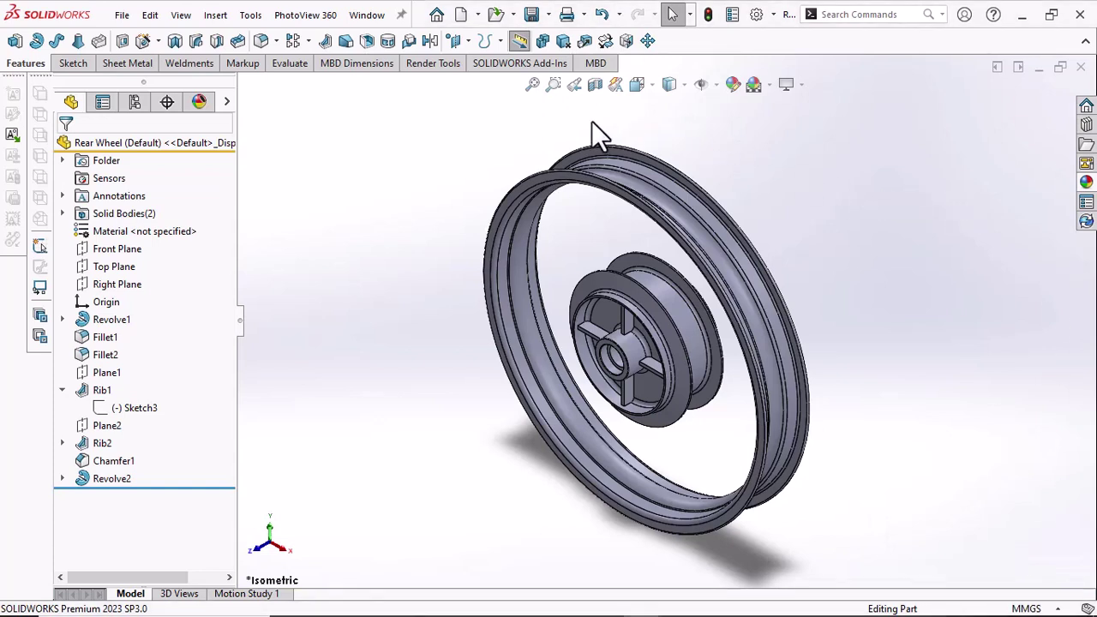
# Roll the feature history back to before Revolve2 and start a sketch on the Right Plane
pyautogui.hotkey('ctrl', '4')
pyautogui.moveTo(209, 486); pyautogui.dragTo(208, 467)
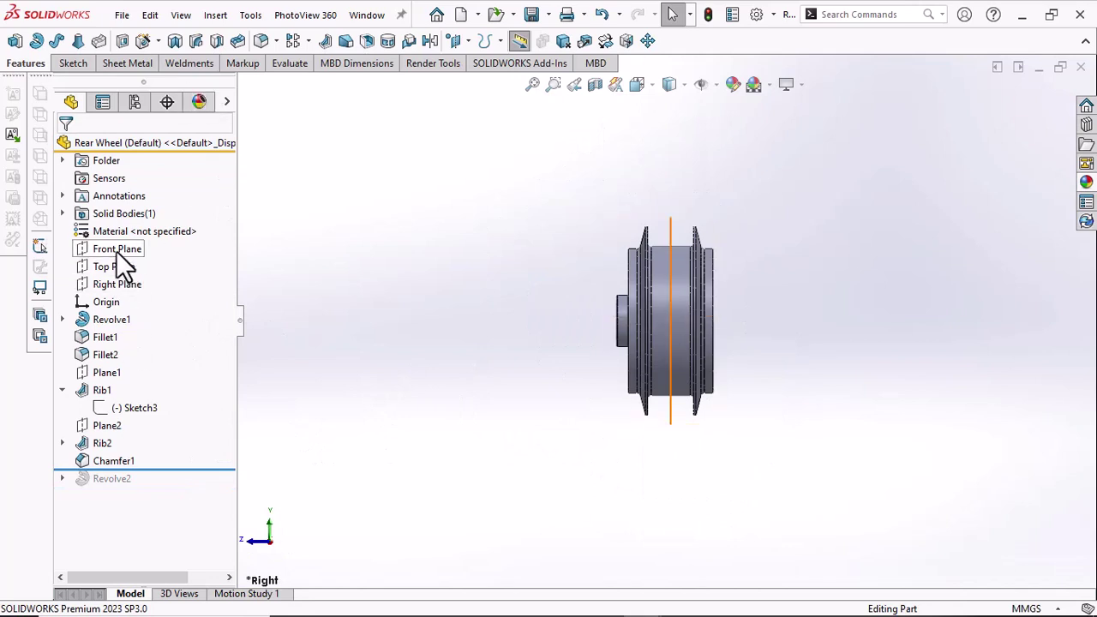
pyautogui.click(127, 285)
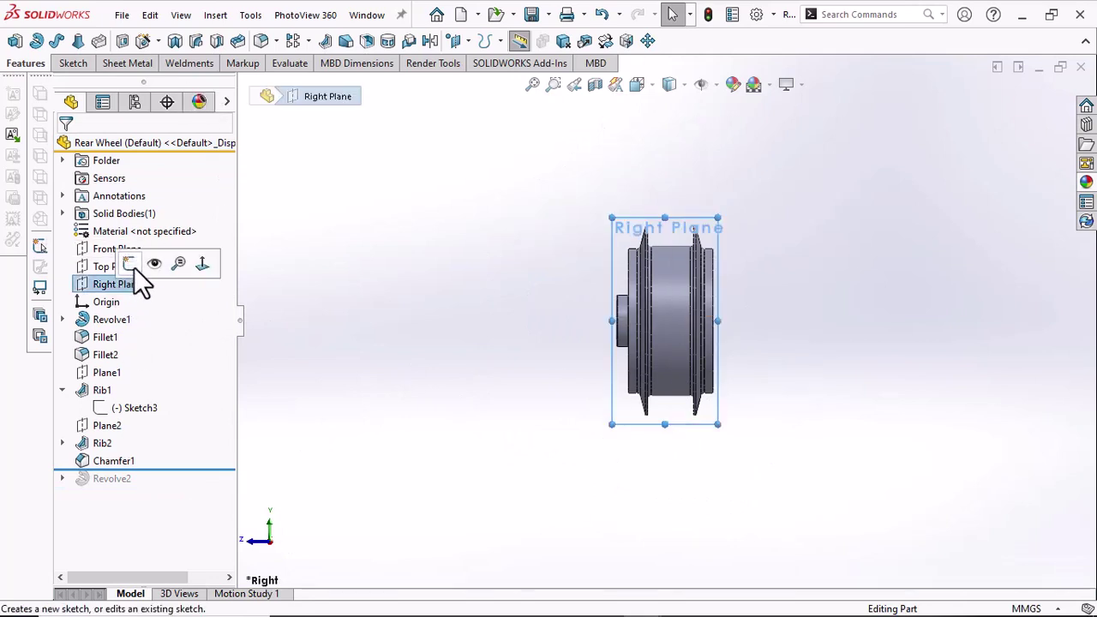
pyautogui.click(128, 263)
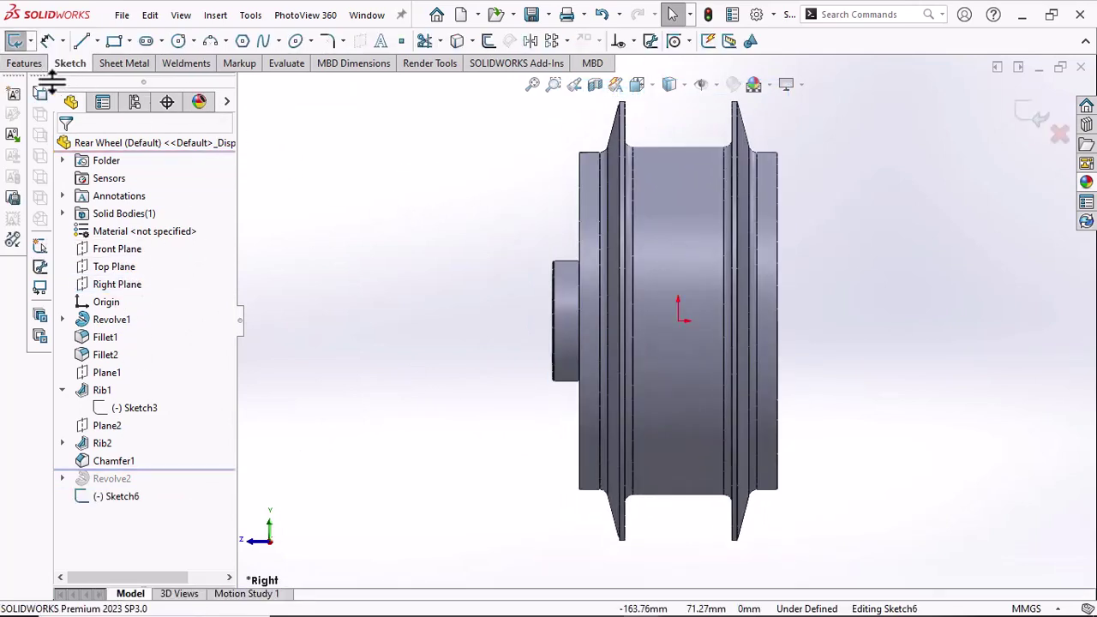
# Draw a horizontal centerline along the hub axis and a vertical centerline up from the origin
pyautogui.click(97, 43)
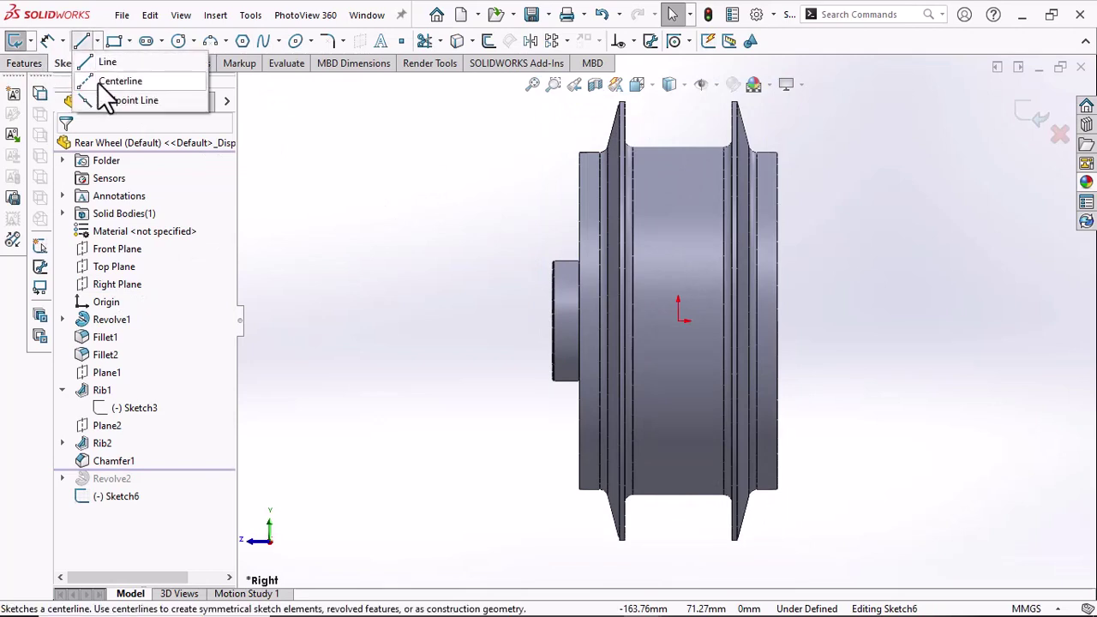
pyautogui.click(97, 82)
pyautogui.click(725, 320)
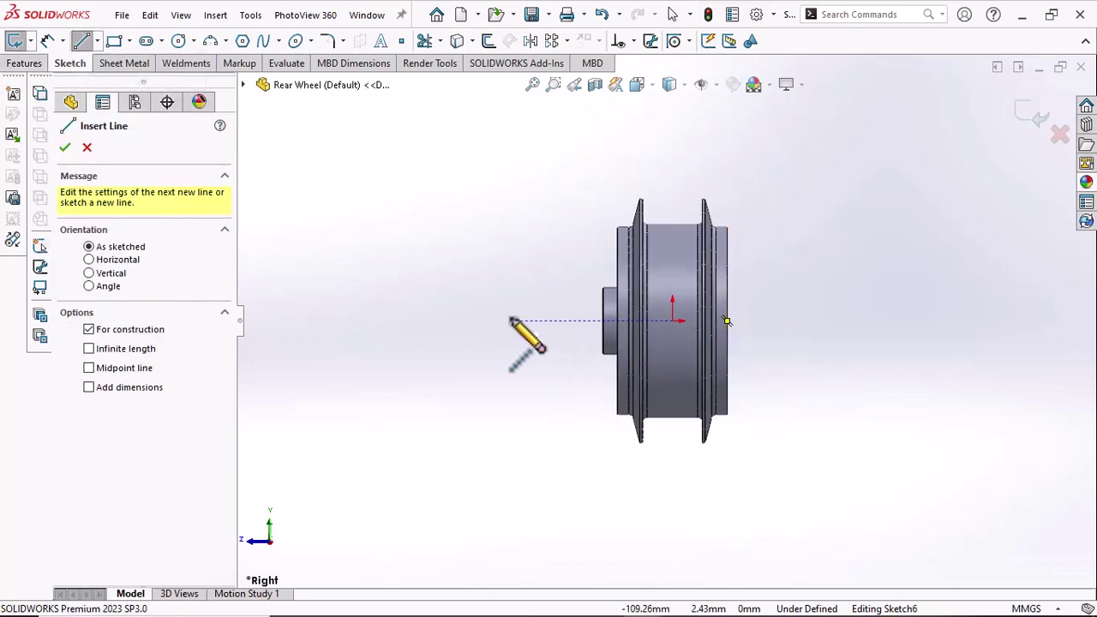
pyautogui.click(511, 320)
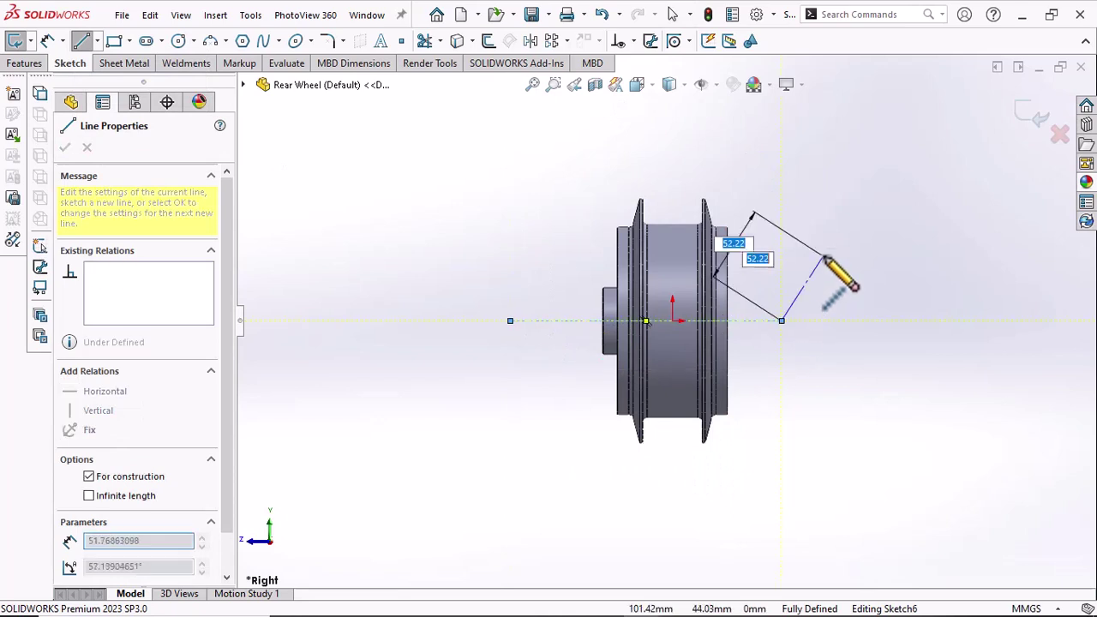
pyautogui.doubleClick(781, 321)
pyautogui.click(672, 144)
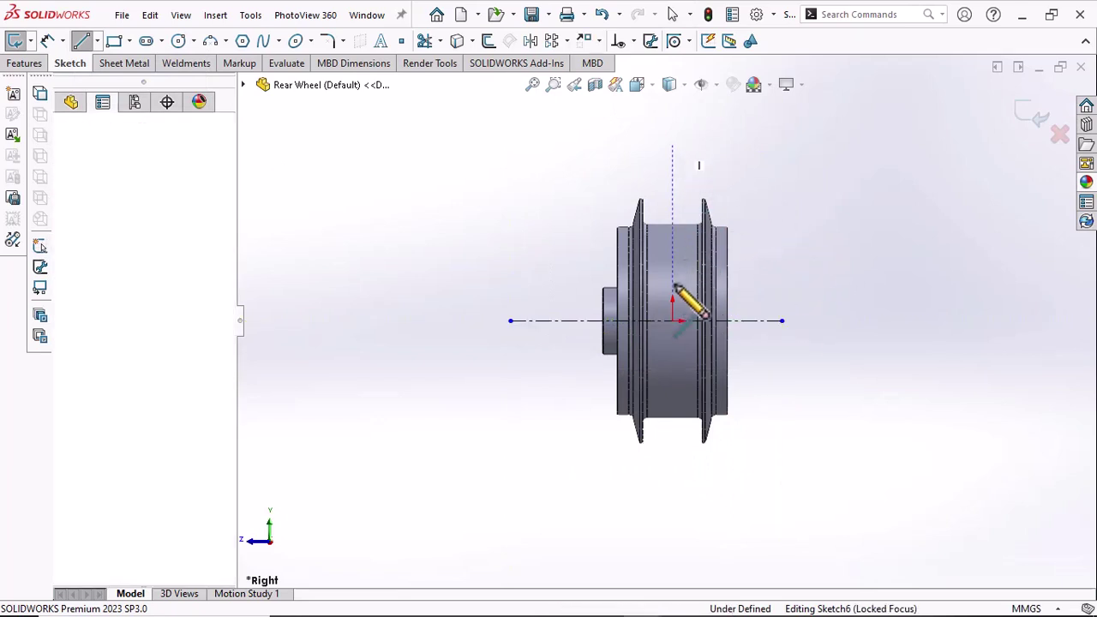
pyautogui.doubleClick(756, 229)
# Draw a horizontal centerline through the hub flange on the protruding boss side, slightly below the flange's outer edge
pyautogui.scroll(-2, 721, 222)
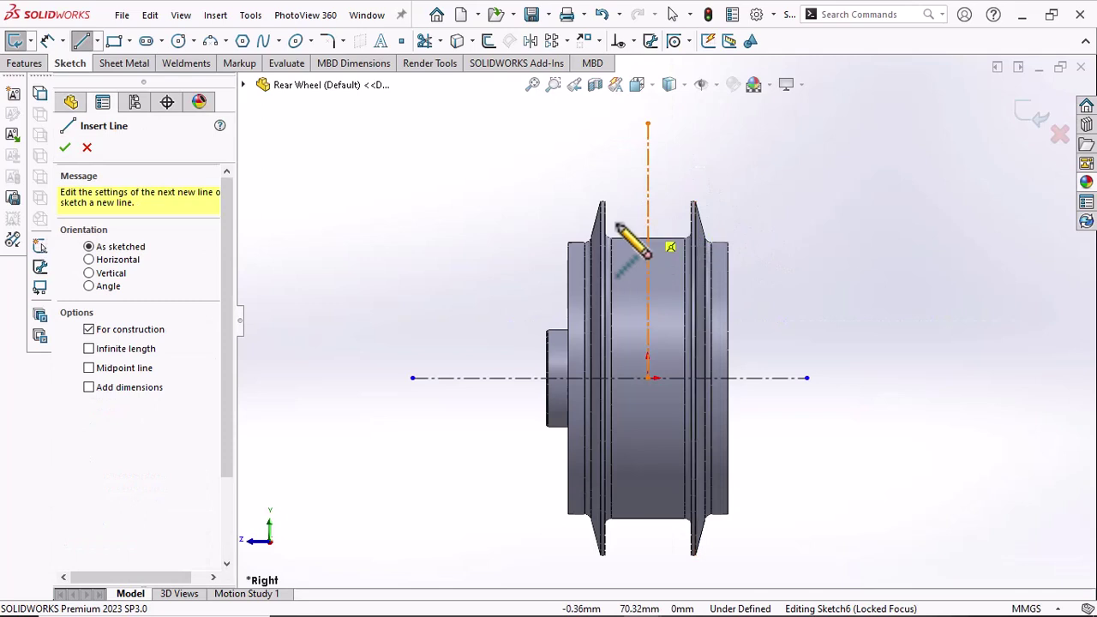
pyautogui.click(541, 222)
pyautogui.click(667, 222)
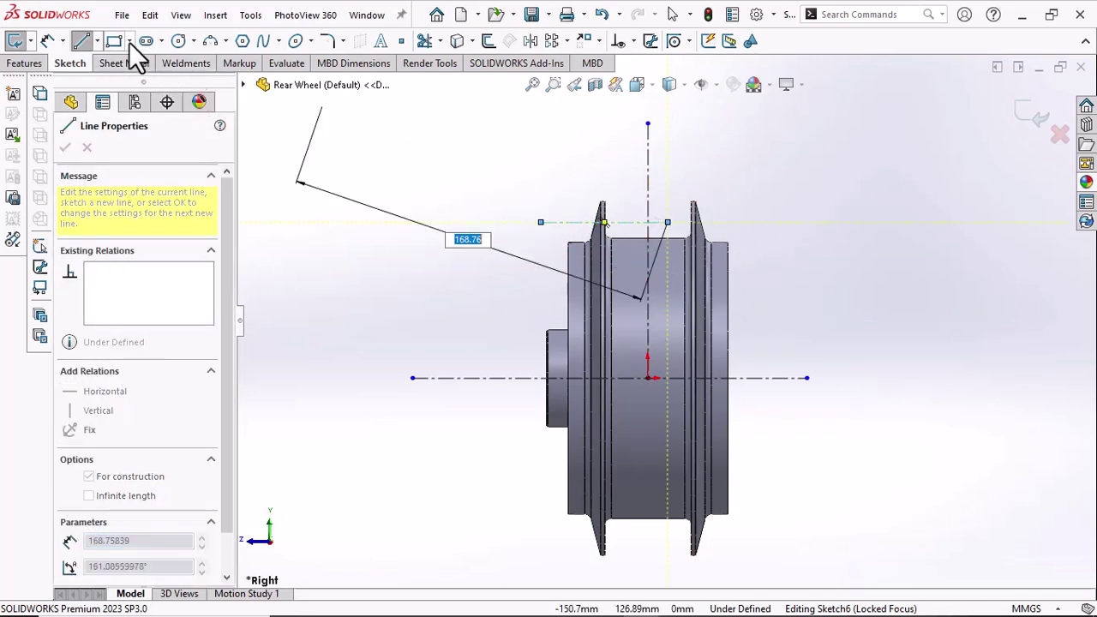
# Draw a stepped line profile with a sloped shoulder across the flange, starting and ending on the short horizontal centerline
pyautogui.click(99, 42)
pyautogui.click(101, 62)
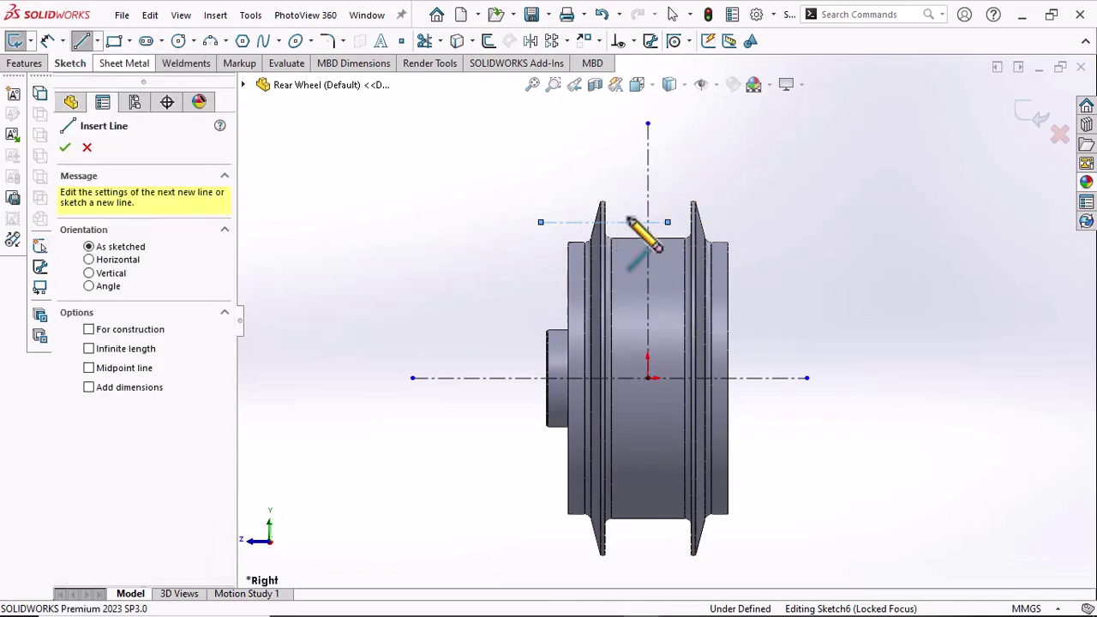
pyautogui.scroll(-4, 624, 210)
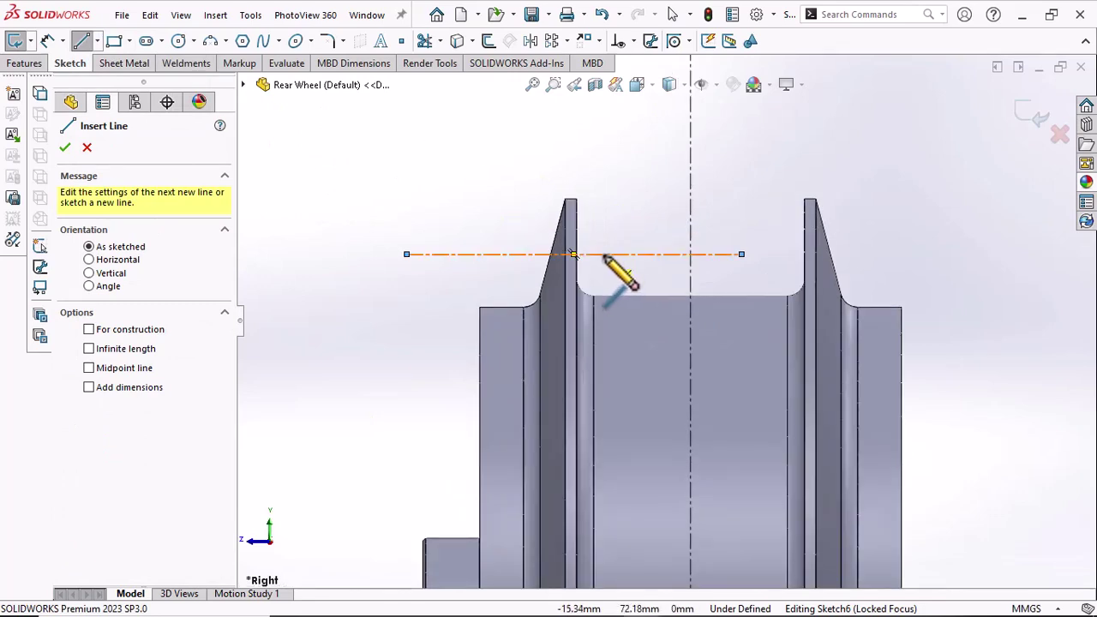
pyautogui.click(604, 255)
pyautogui.scroll(-5, 604, 253)
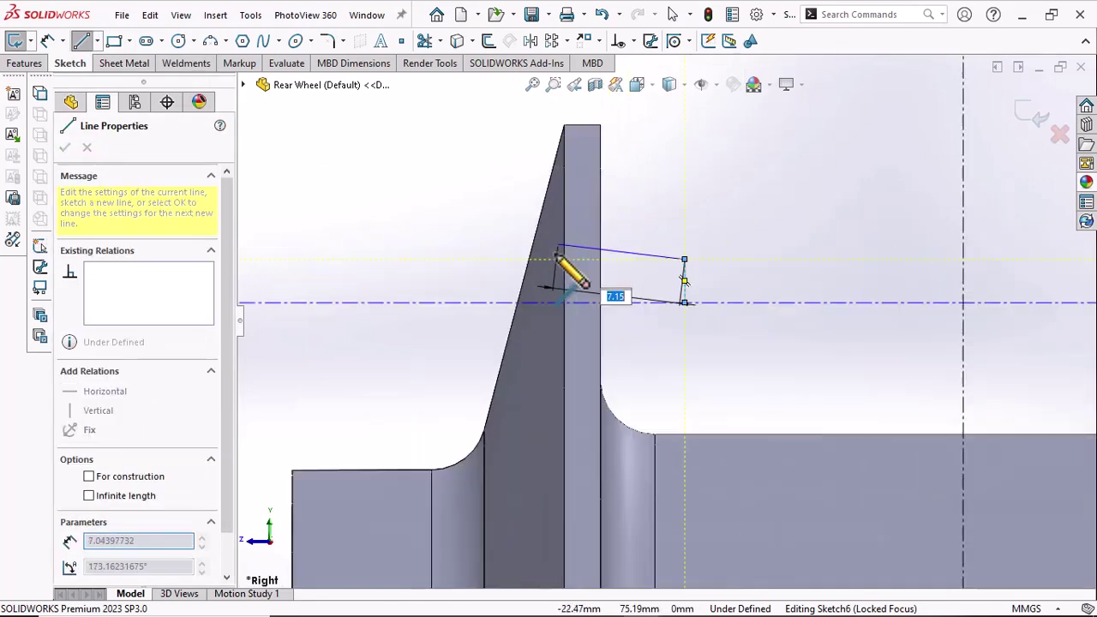
pyautogui.click(555, 259)
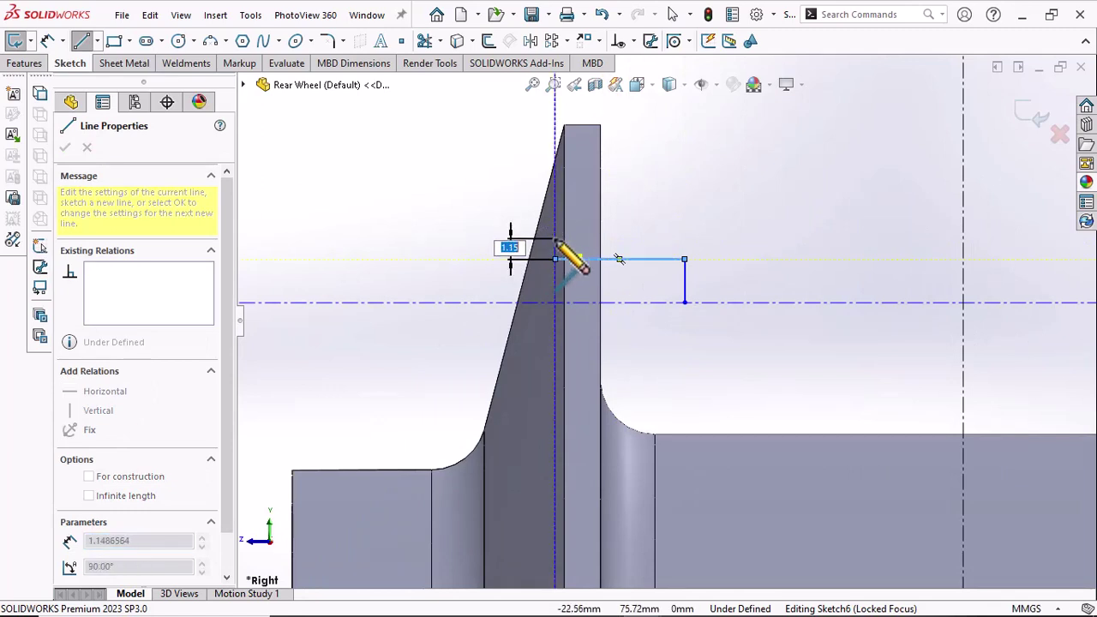
pyautogui.scroll(-2, 555, 259)
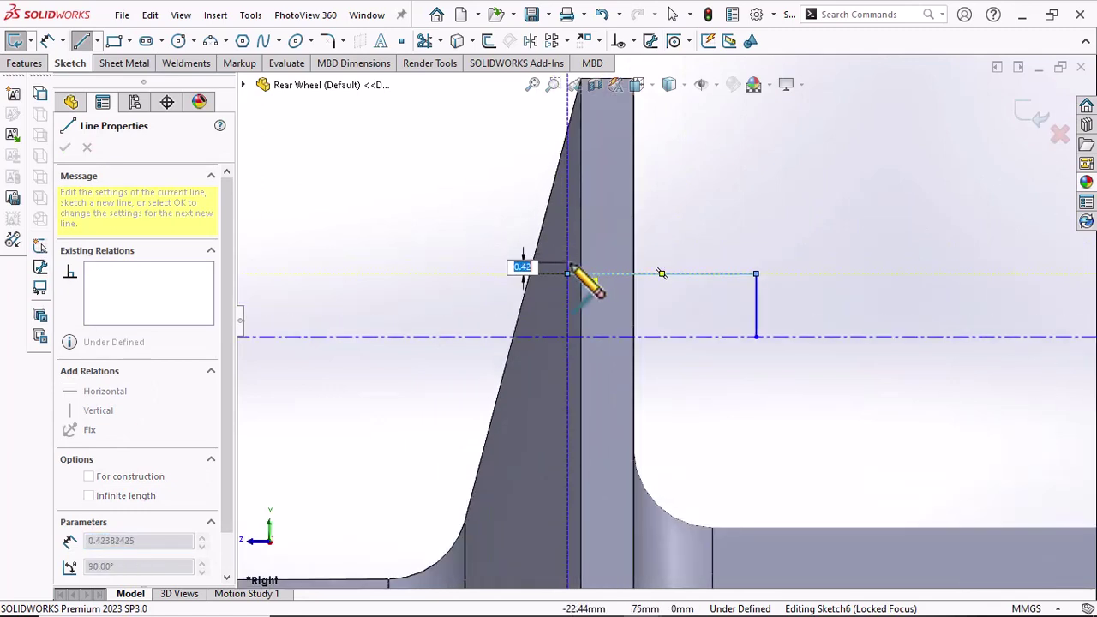
pyautogui.click(568, 273)
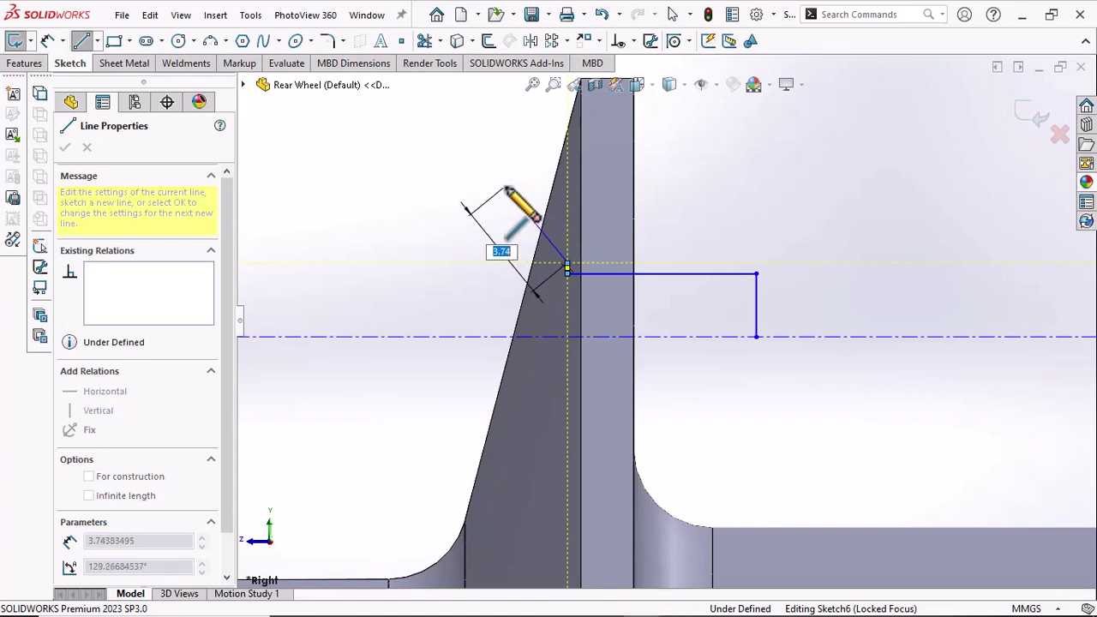
pyautogui.scroll(3, 540, 291)
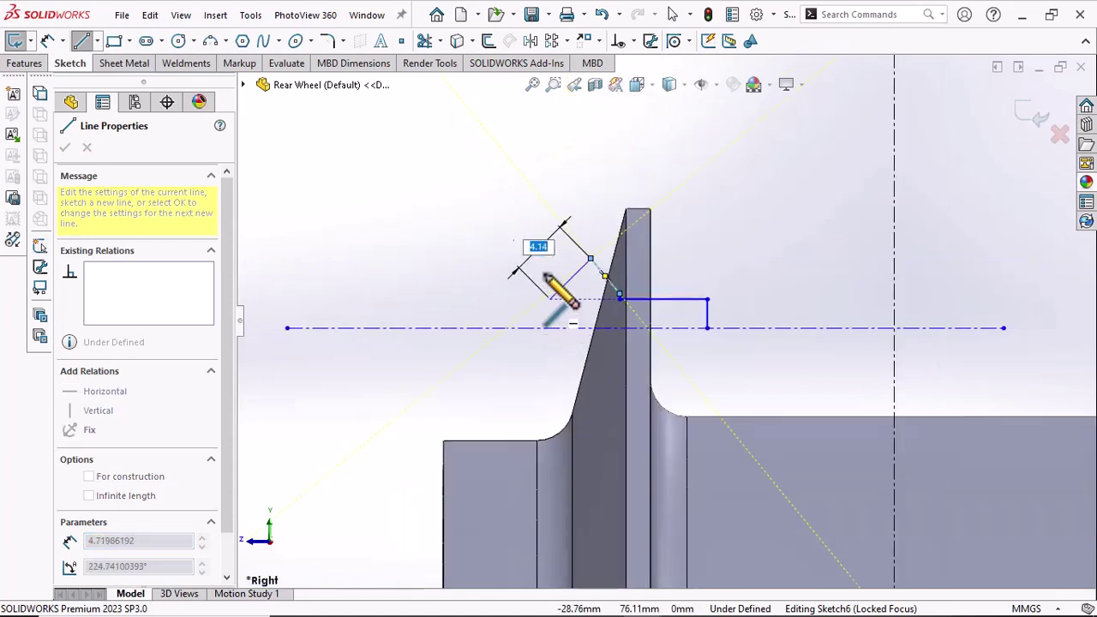
pyautogui.click(546, 258)
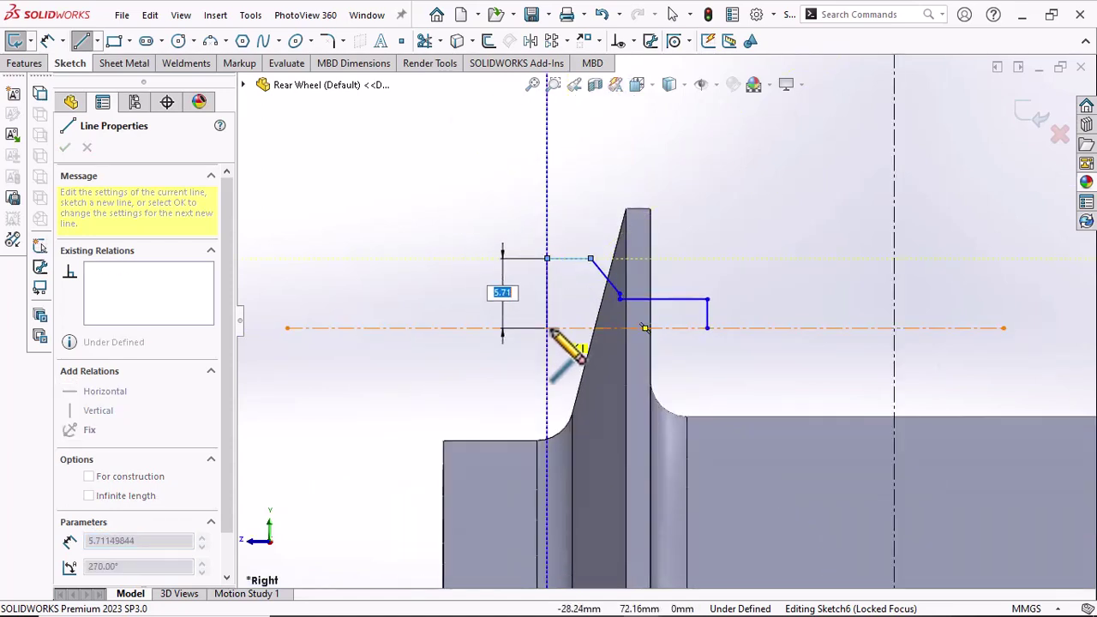
pyautogui.click(547, 329)
pyautogui.rightClick(552, 330)
# Dimension the narrow section of the profile about its centerline with a 4 mm diameter
pyautogui.click(733, 305)
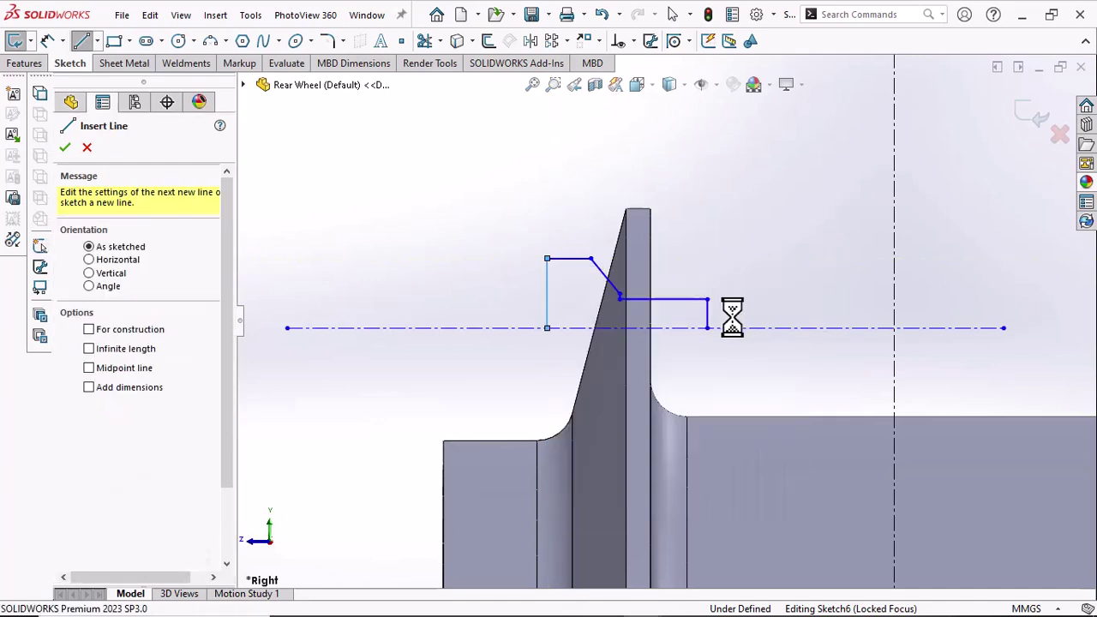
pyautogui.click(698, 300)
pyautogui.click(746, 328)
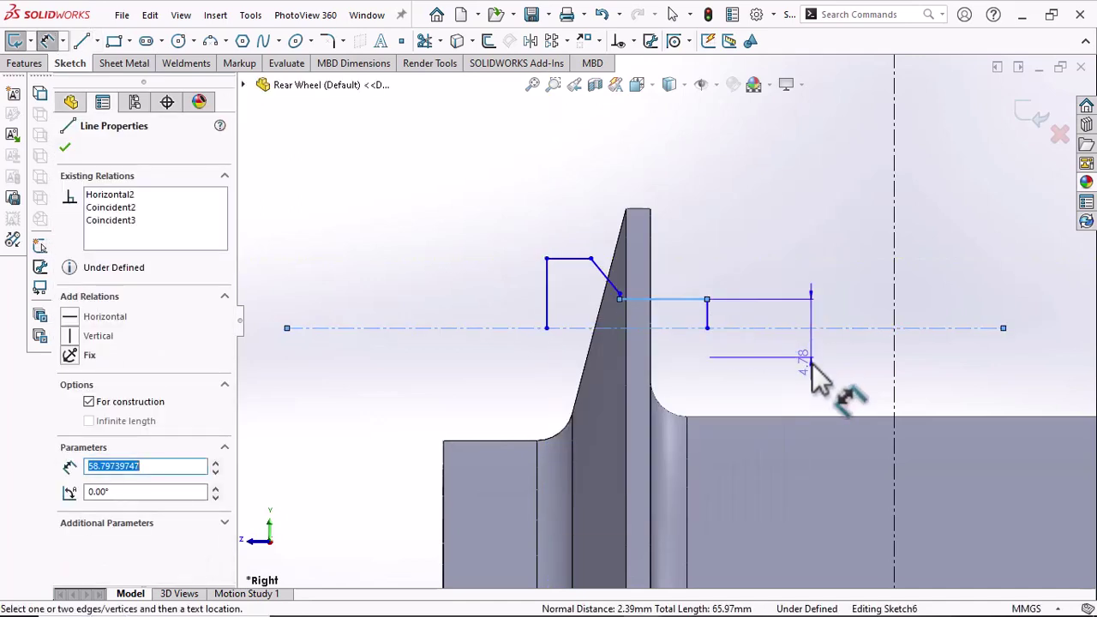
pyautogui.click(812, 364)
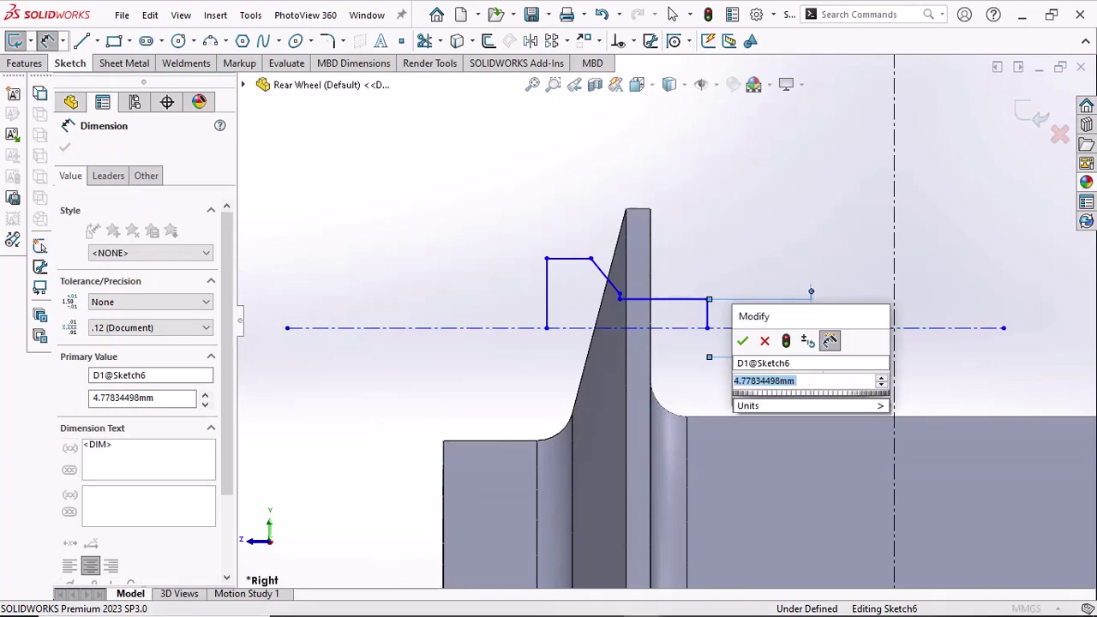
pyautogui.write('4')
pyautogui.press('Return')
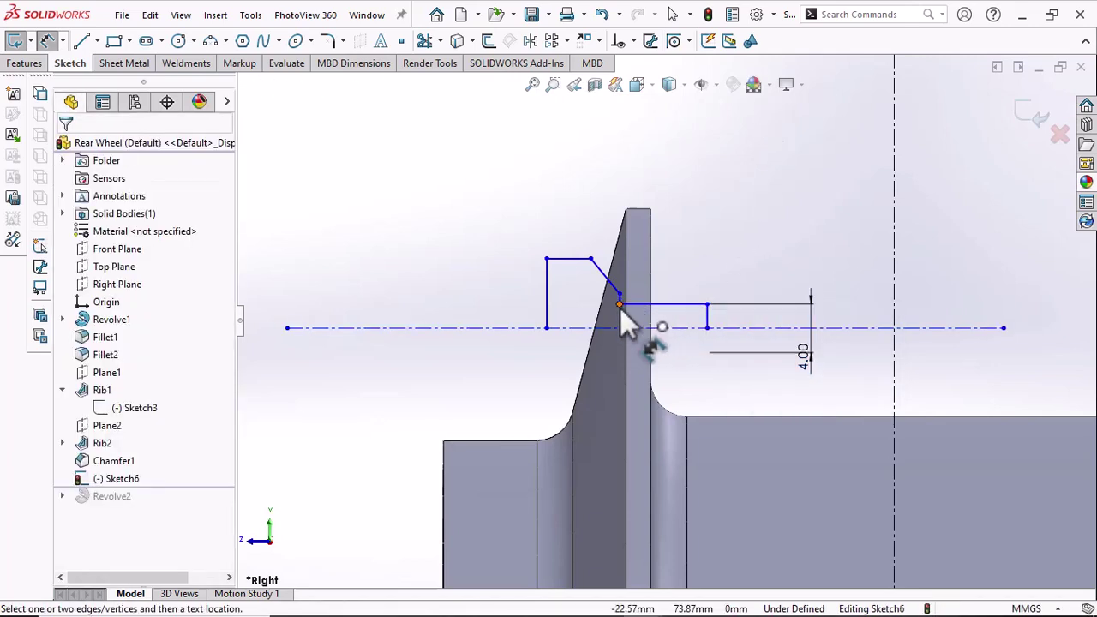
# Dimension the profile's step corner 2 mm from the flange's inner face
pyautogui.click(620, 305)
pyautogui.click(683, 180)
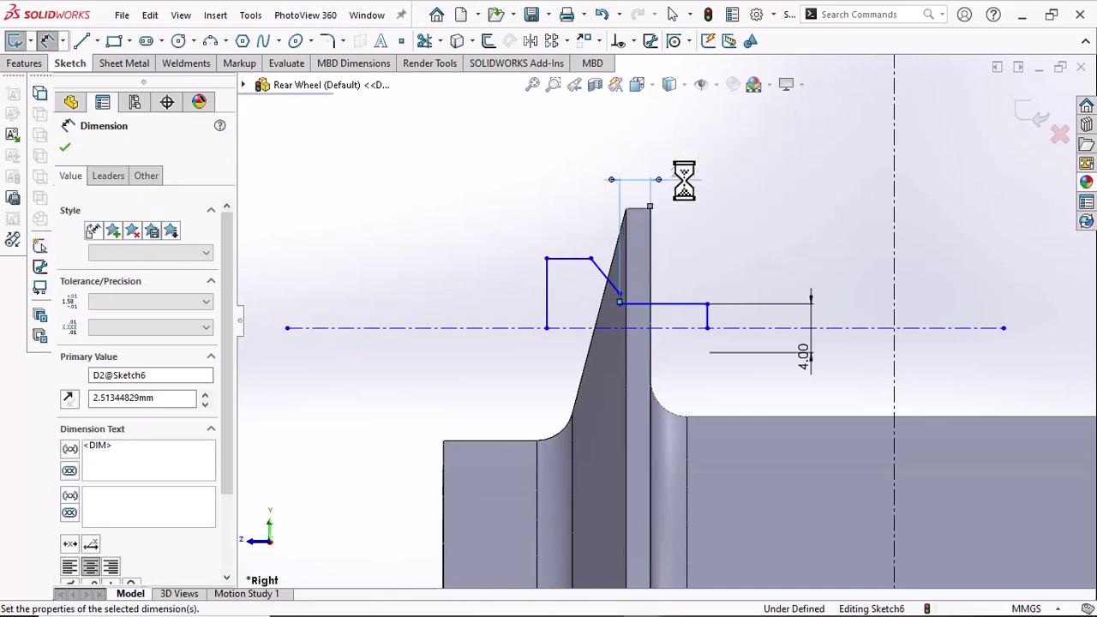
pyautogui.write('2')
pyautogui.press('Return')
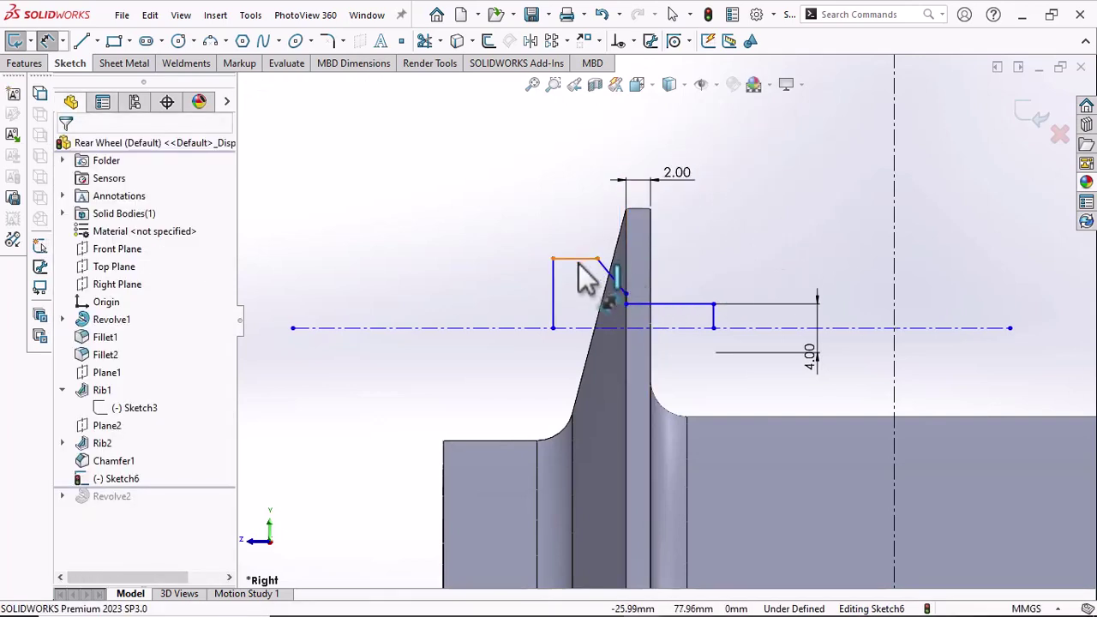
# Dimension the wide end of the profile about its centerline with a 10 mm diameter
pyautogui.click(578, 260)
pyautogui.click(571, 328)
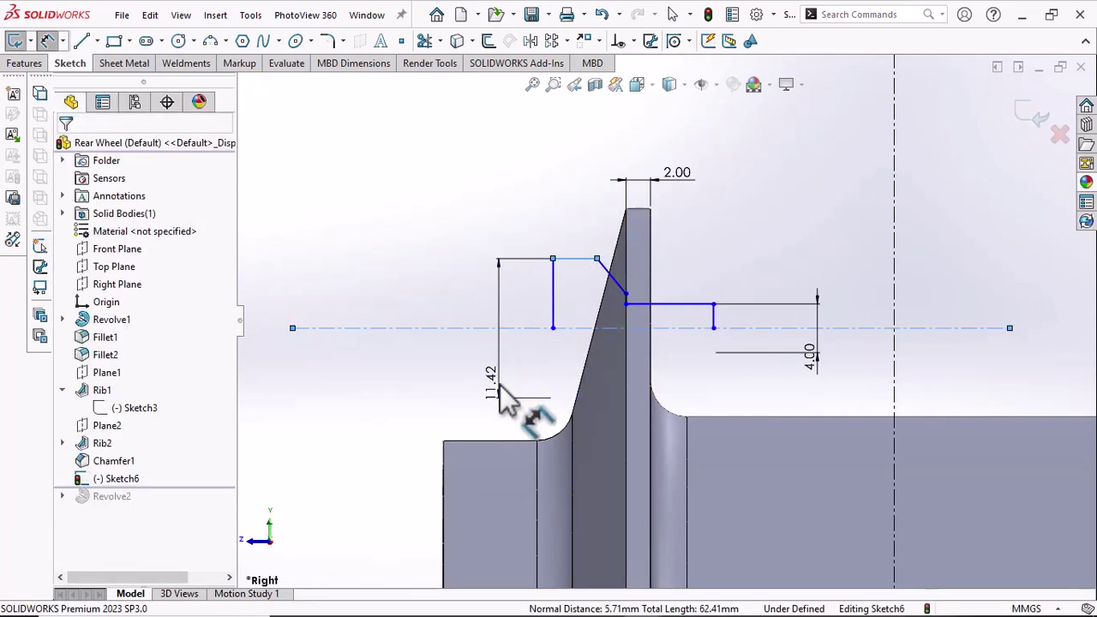
pyautogui.click(506, 399)
pyautogui.press('Return')
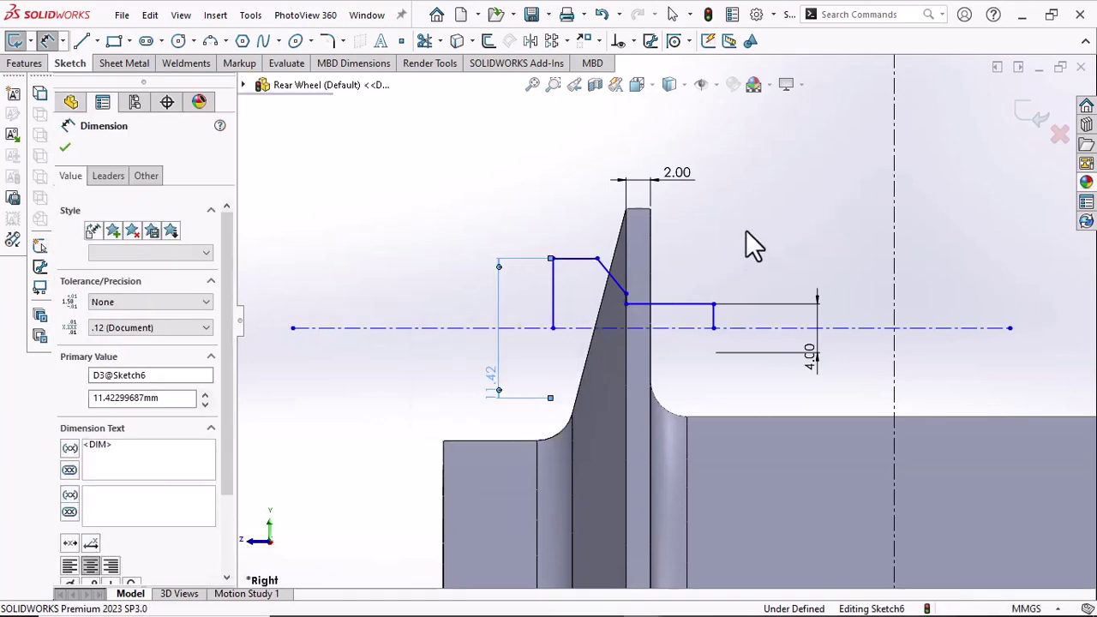
# Dimension the lower end of the sloped shoulder about the profile's centerline with a 5 mm diameter
pyautogui.click(625, 294)
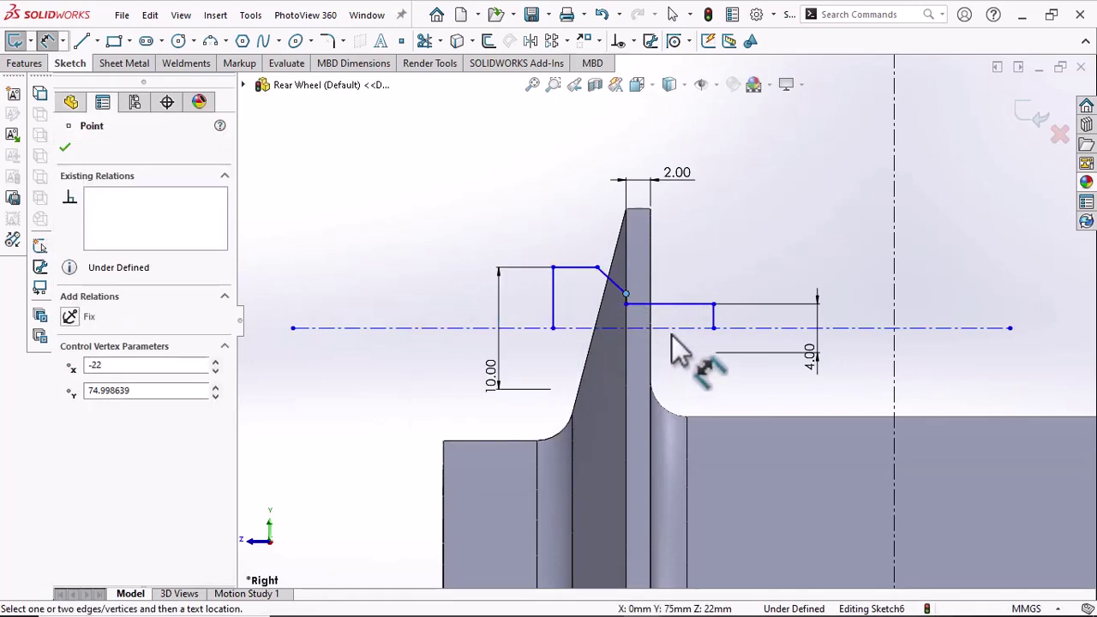
pyautogui.click(671, 329)
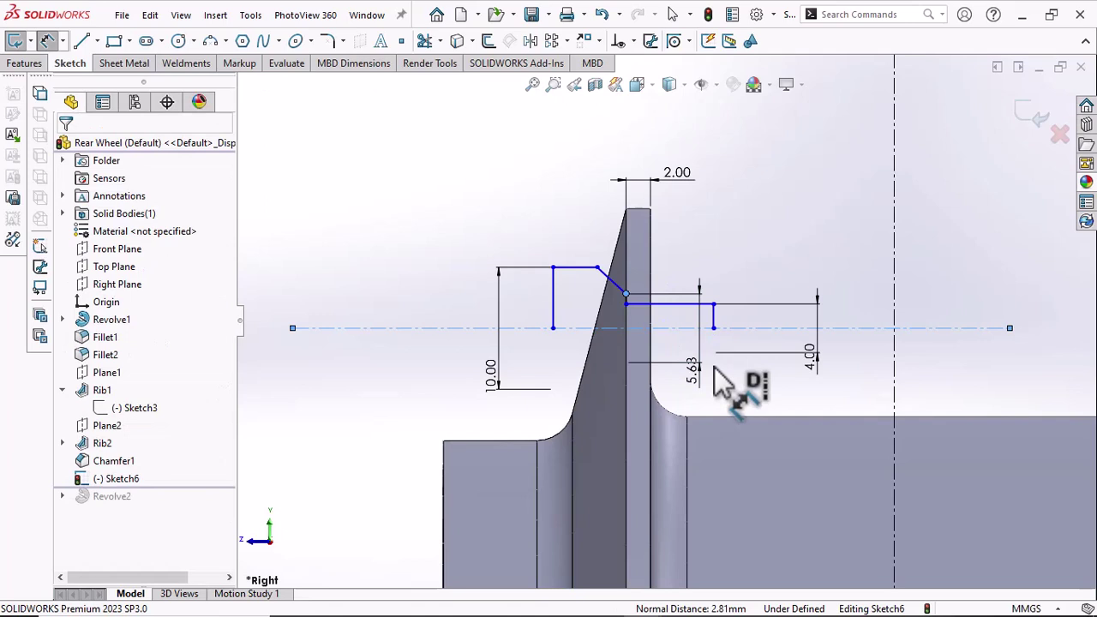
pyautogui.click(719, 384)
pyautogui.write('5')
pyautogui.press('Return')
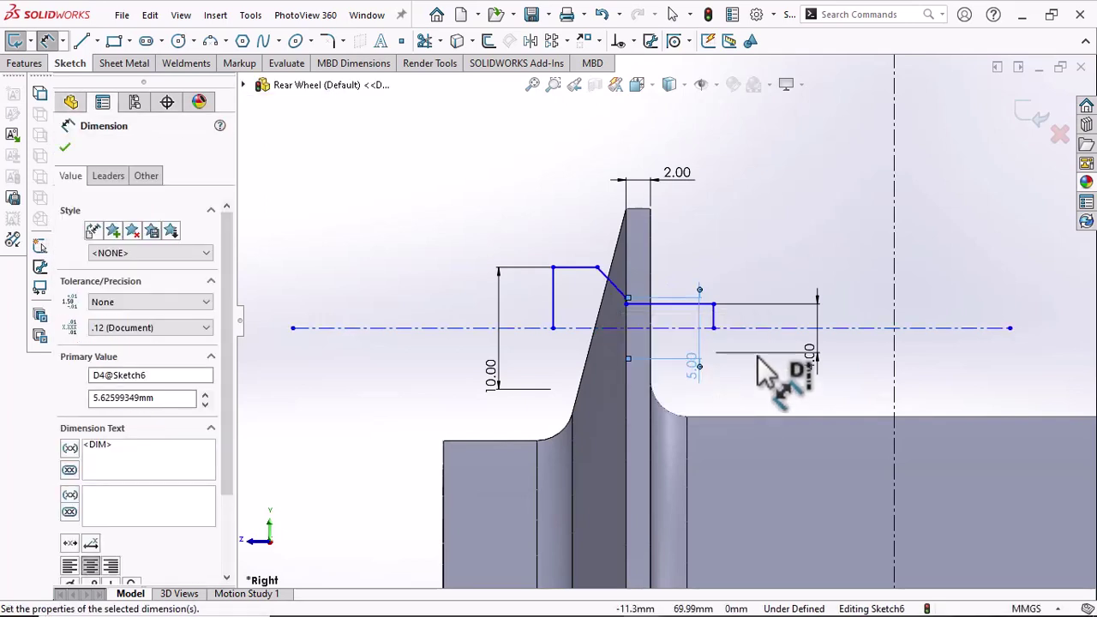
# Set the angle between the sloped shoulder and the narrow section's horizontal line to 45 degrees
pyautogui.scroll(-3, 685, 257)
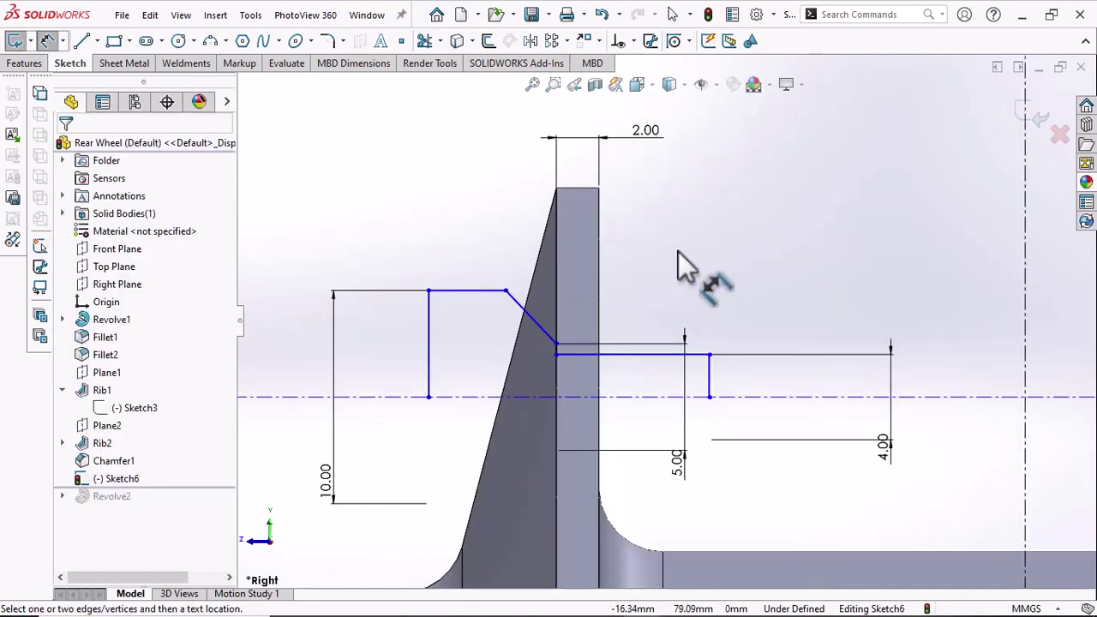
pyautogui.click(546, 331)
pyautogui.click(573, 354)
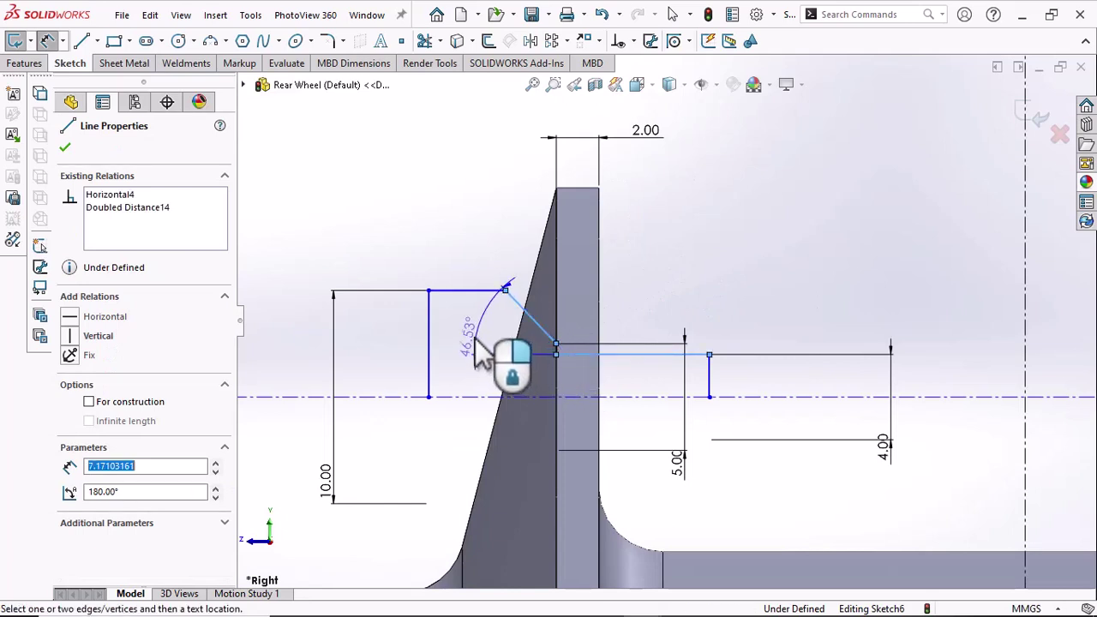
pyautogui.click(480, 353)
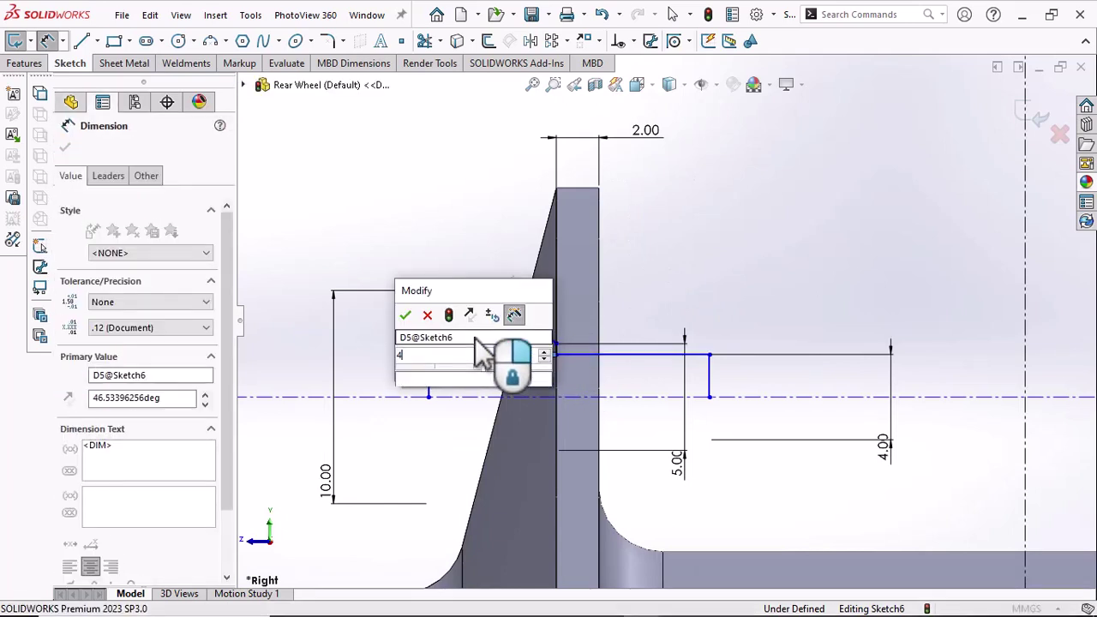
pyautogui.press('Return')
pyautogui.click(718, 231)
# Dimension the profile's centerline about the hub axis centerline with a 140 mm diameter
pyautogui.scroll(6, 726, 240)
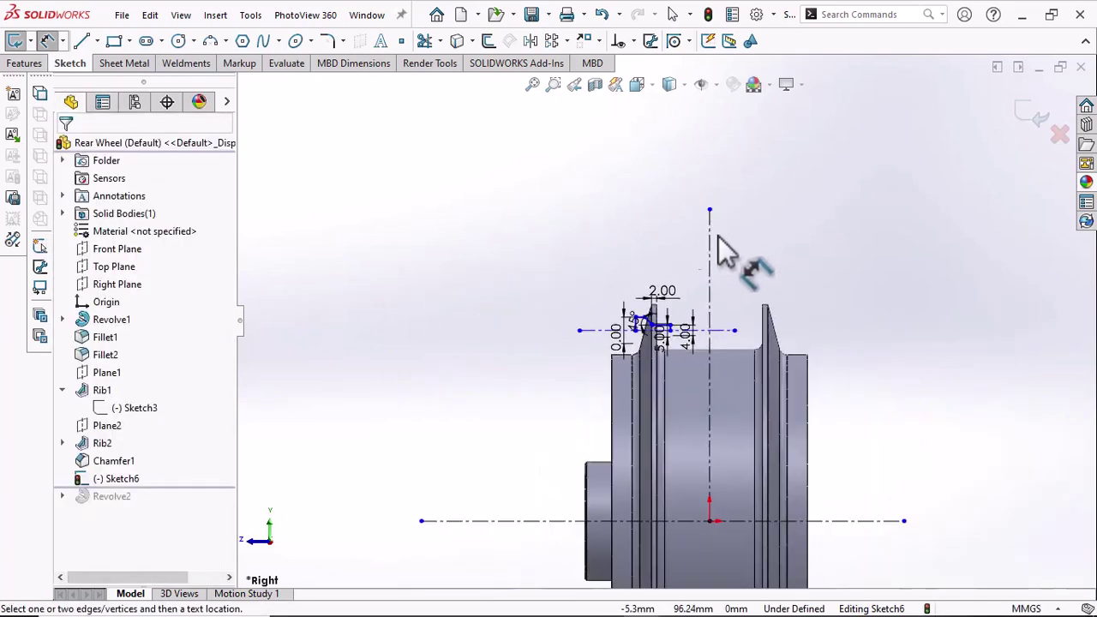
pyautogui.click(579, 332)
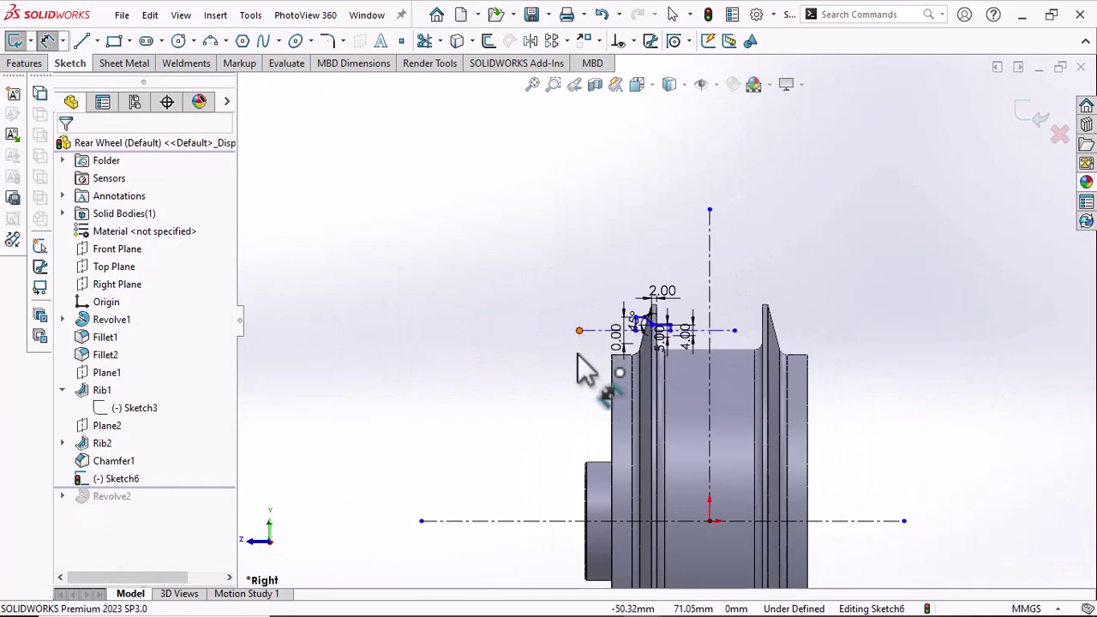
pyautogui.click(556, 524)
pyautogui.click(539, 555)
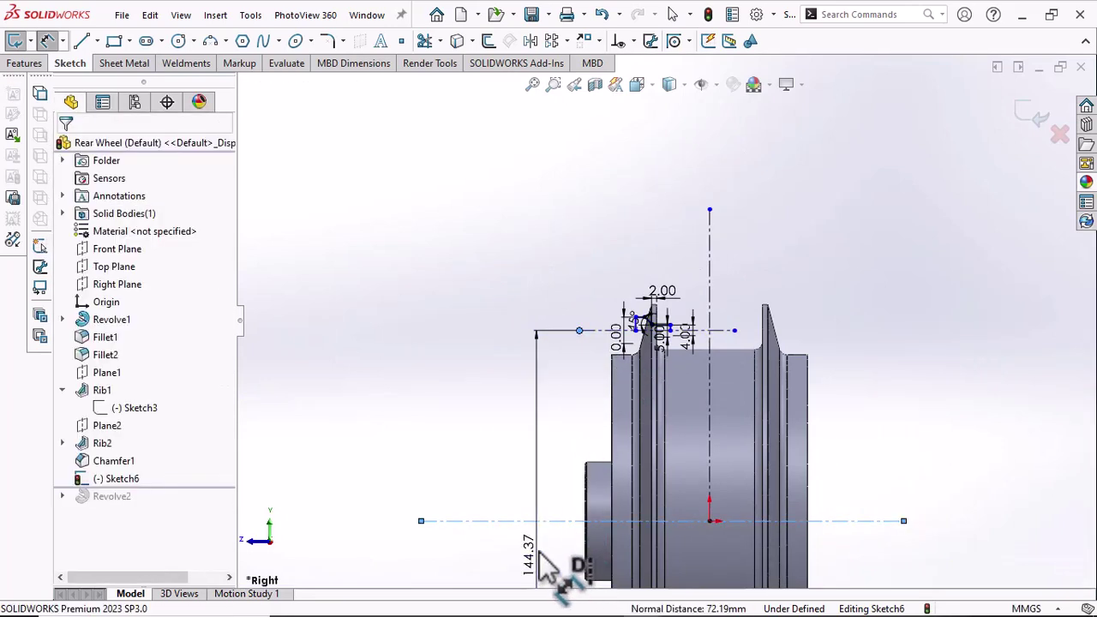
pyautogui.write('140')
pyautogui.press('Return')
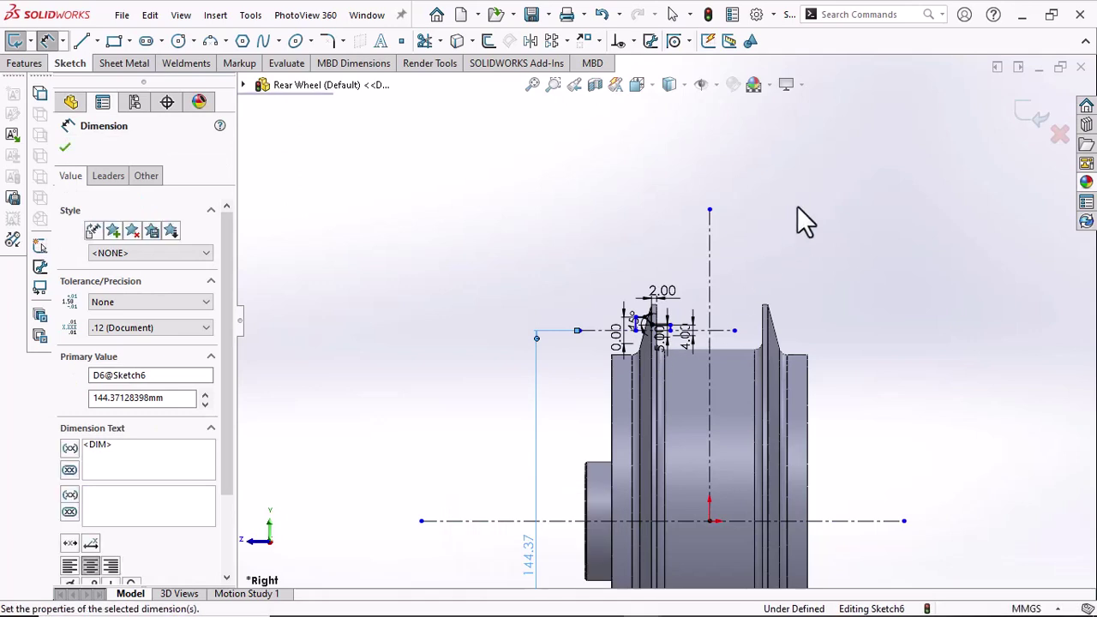
# Cut the hub flange with a Revolved Cut of the stepped profile about its own centerline, letting the open sketch close automatically
pyautogui.scroll(-5, 656, 359)
pyautogui.rightClick(524, 199)
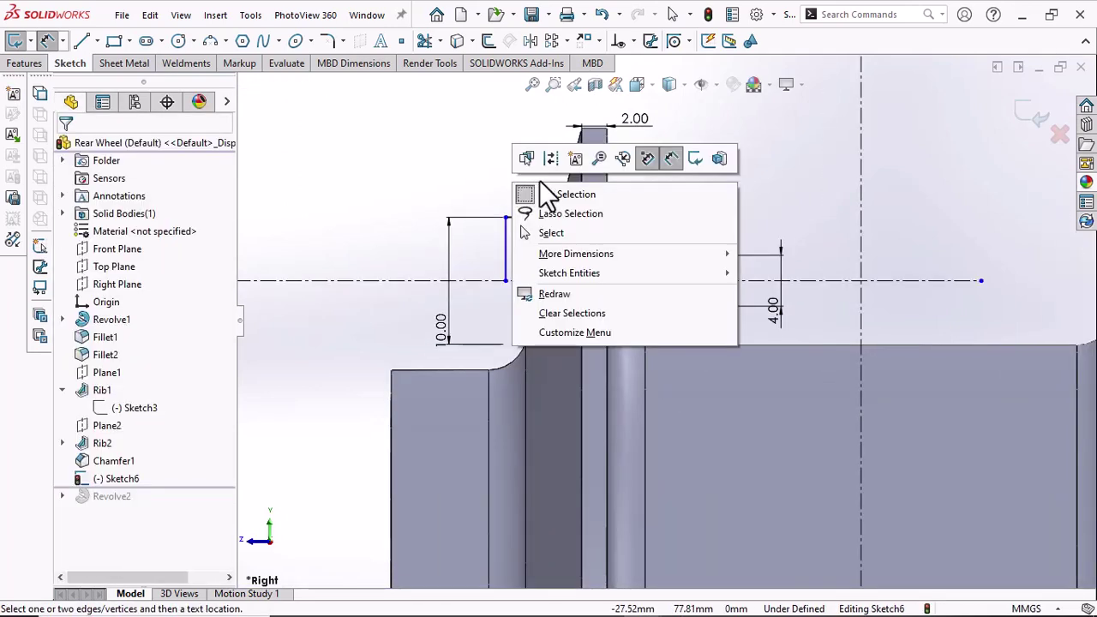
pyautogui.click(551, 232)
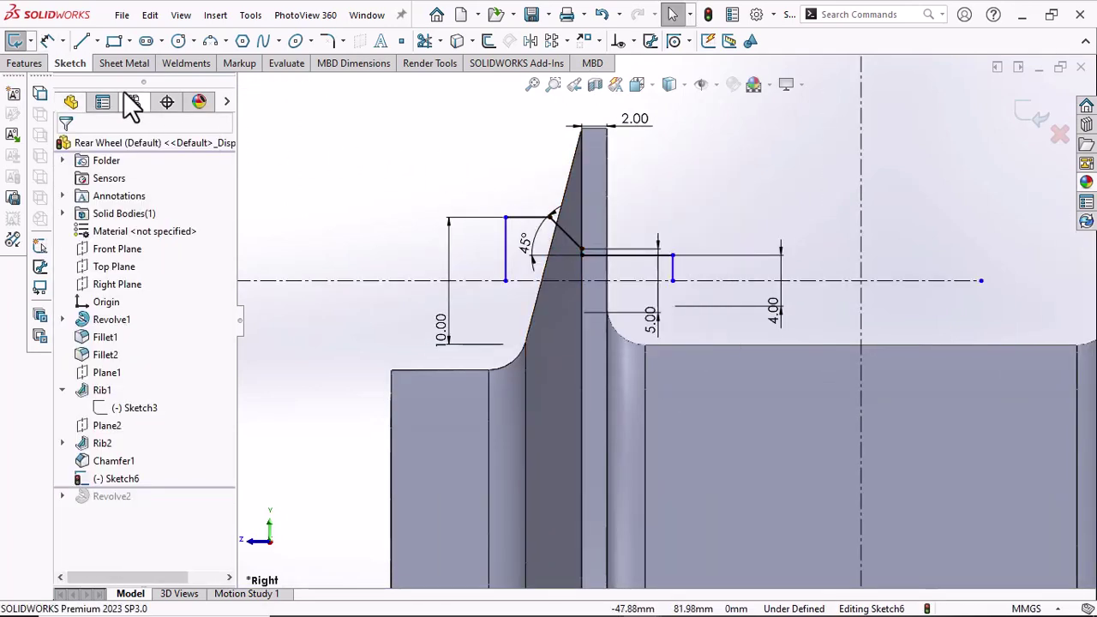
pyautogui.click(26, 64)
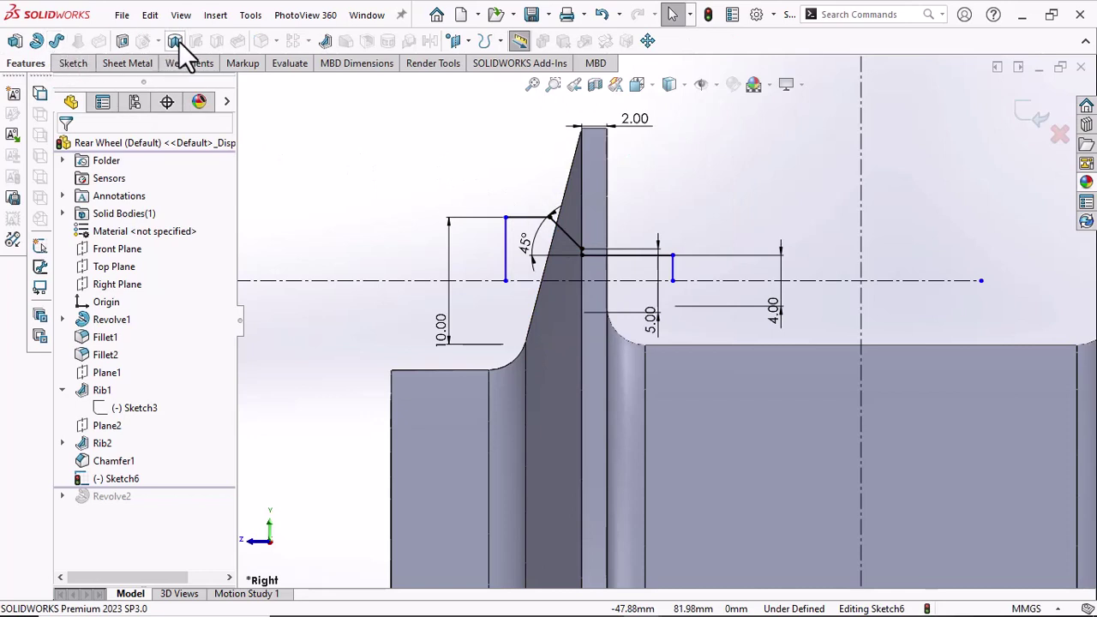
pyautogui.click(353, 282)
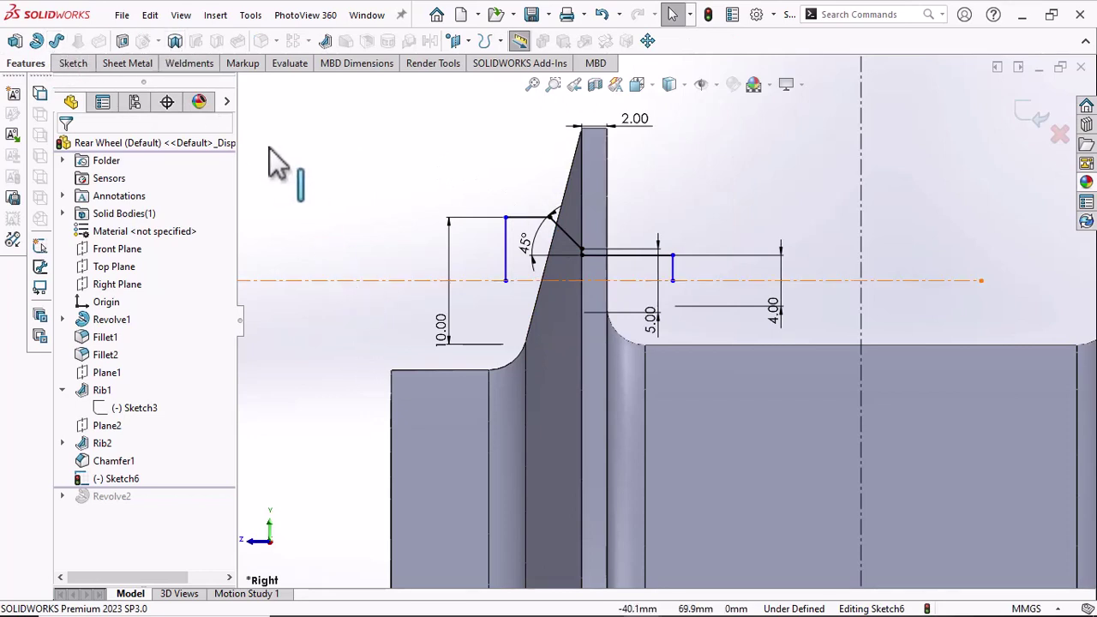
pyautogui.click(174, 42)
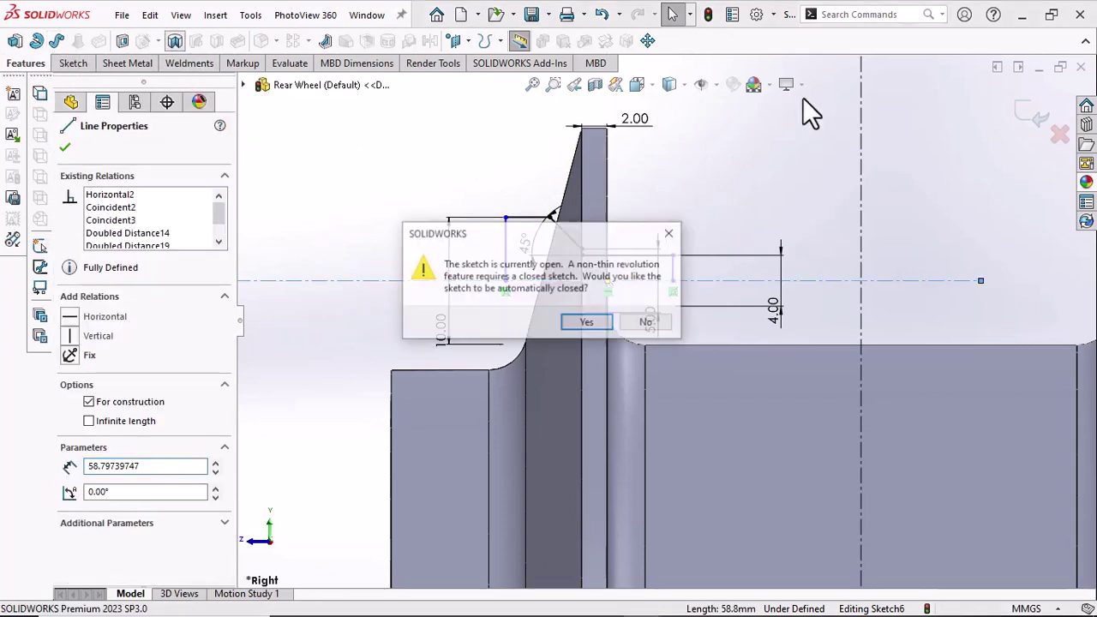
pyautogui.click(603, 318)
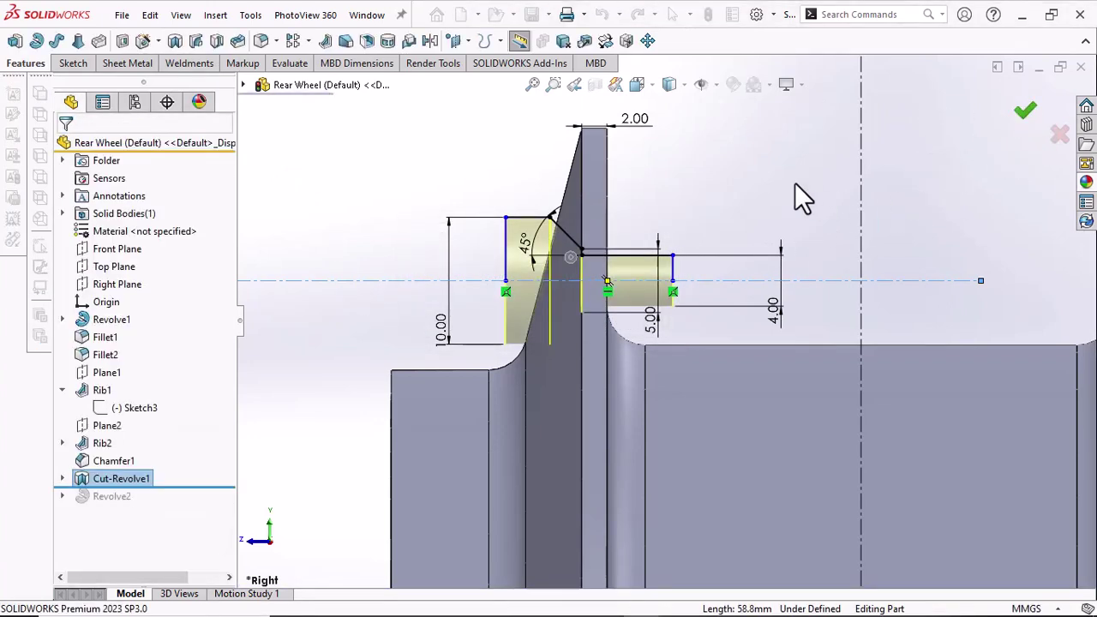
pyautogui.moveTo(742, 184); pyautogui.dragTo(822, 271, button='middle')
pyautogui.scroll(5, 775, 255)
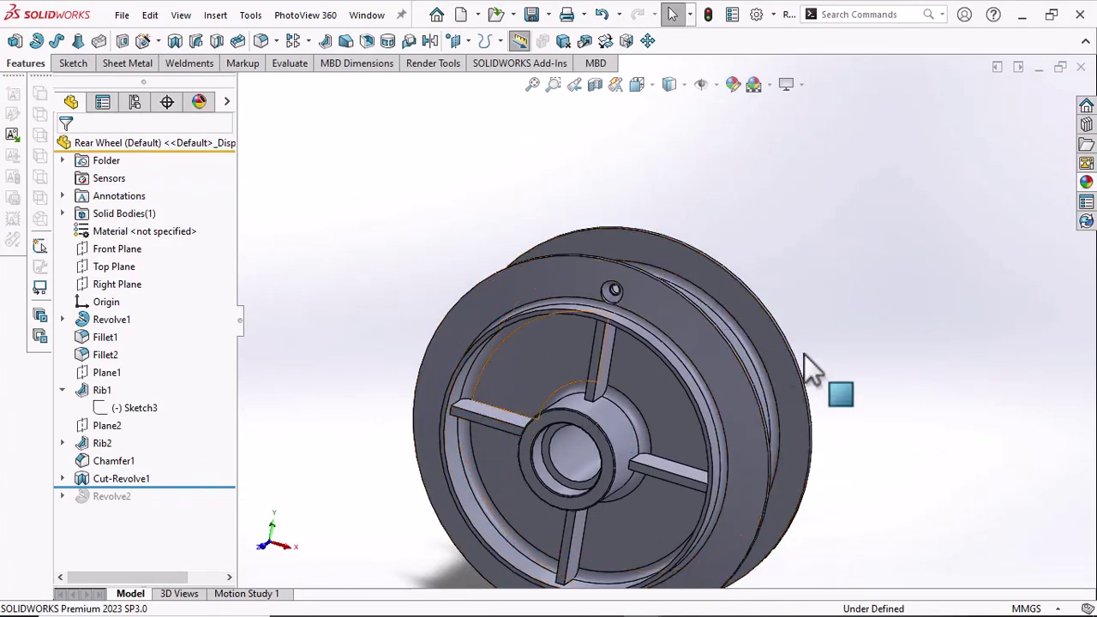
# On the Top Plane, sketch a vertical centerline about 38 mm long through the far flange's edge and another about 48 mm from the origin
pyautogui.moveTo(810, 368); pyautogui.dragTo(774, 363, button='middle')
pyautogui.click(113, 269)
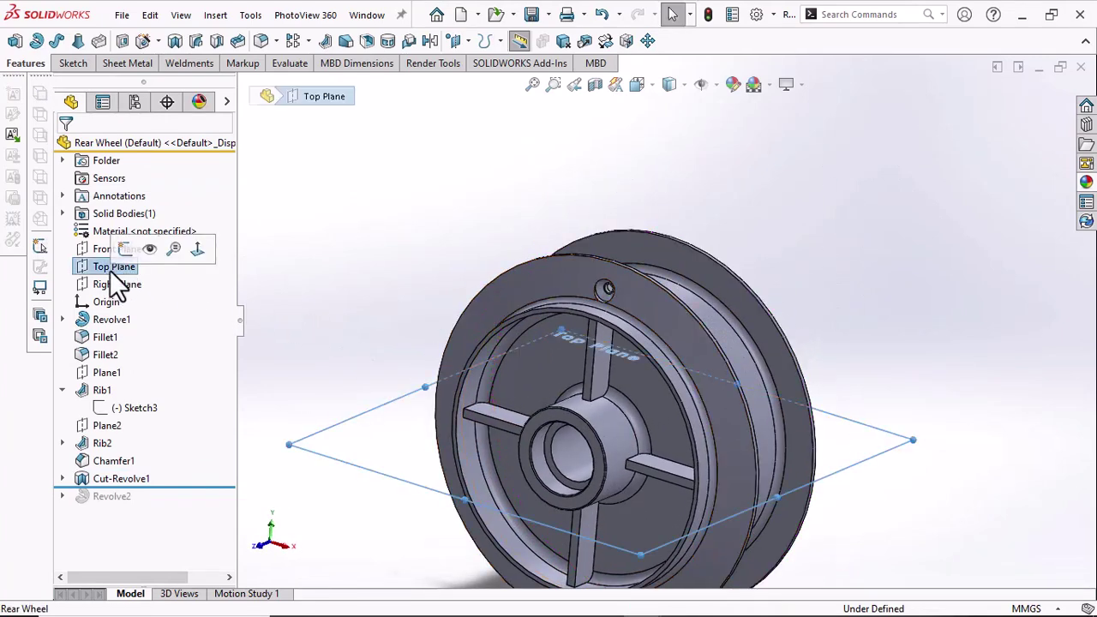
pyautogui.click(124, 249)
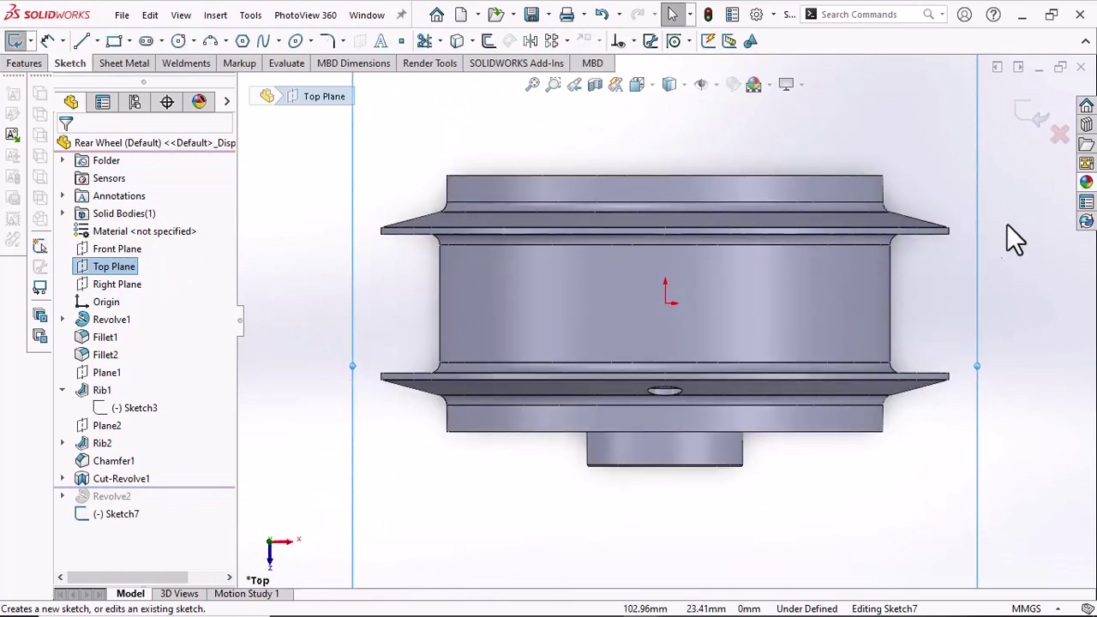
pyautogui.click(293, 254)
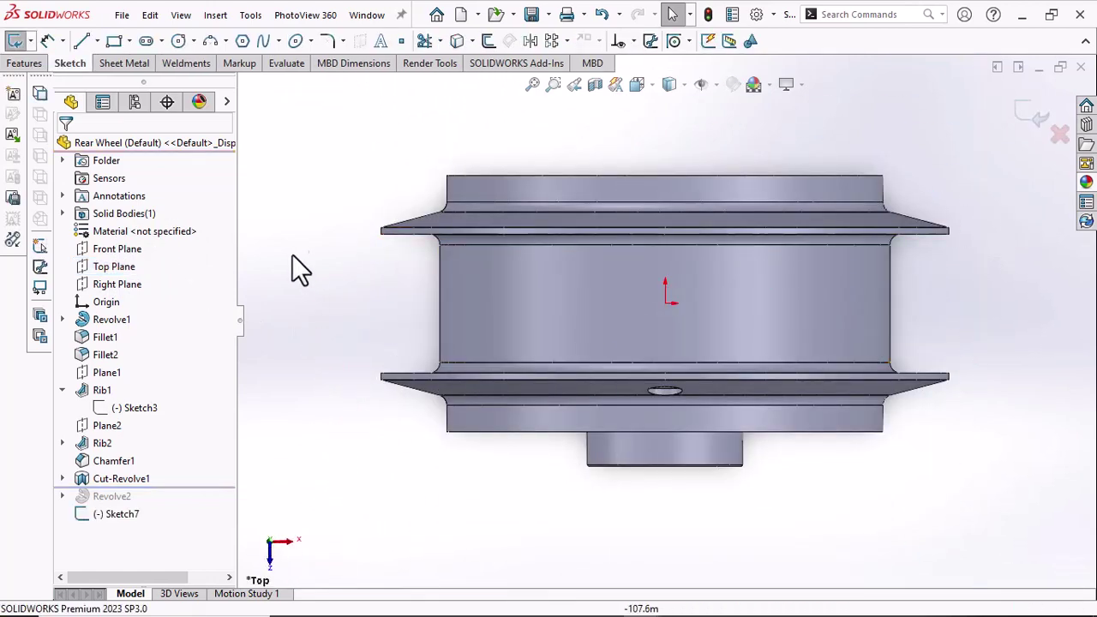
pyautogui.click(98, 42)
pyautogui.click(109, 80)
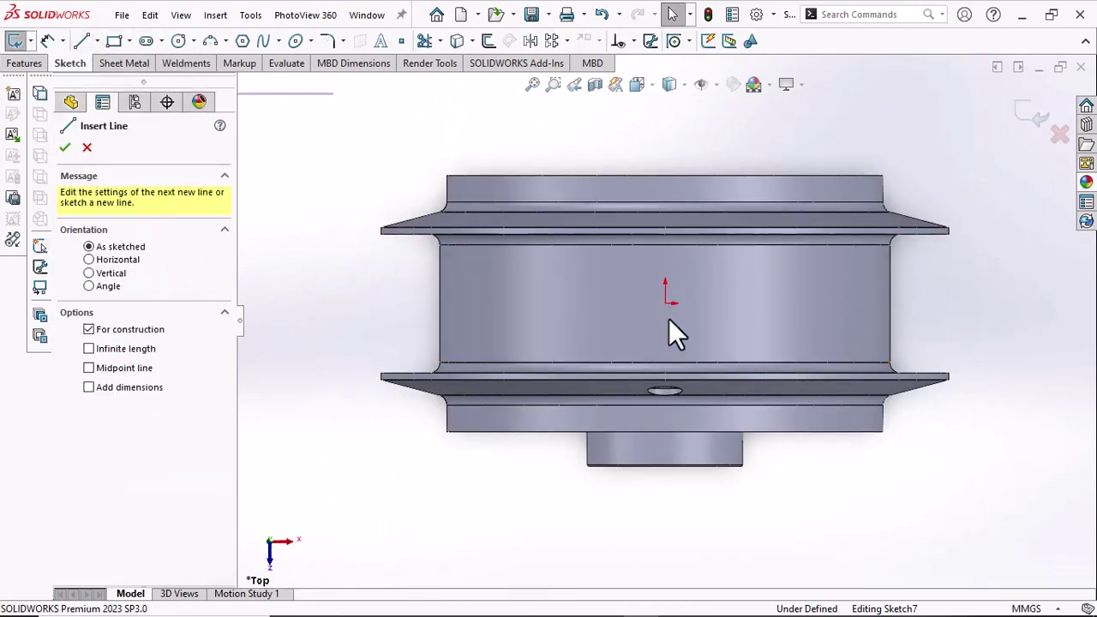
pyautogui.scroll(2, 600, 300)
pyautogui.scroll(-1, 528, 280)
pyautogui.click(581, 221)
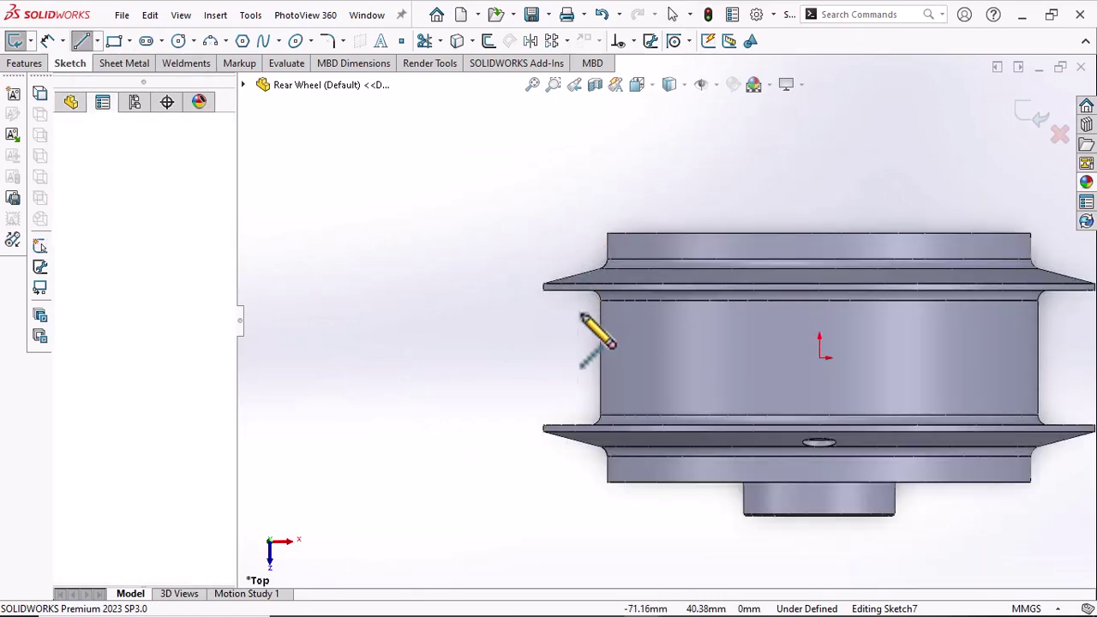
pyautogui.click(580, 347)
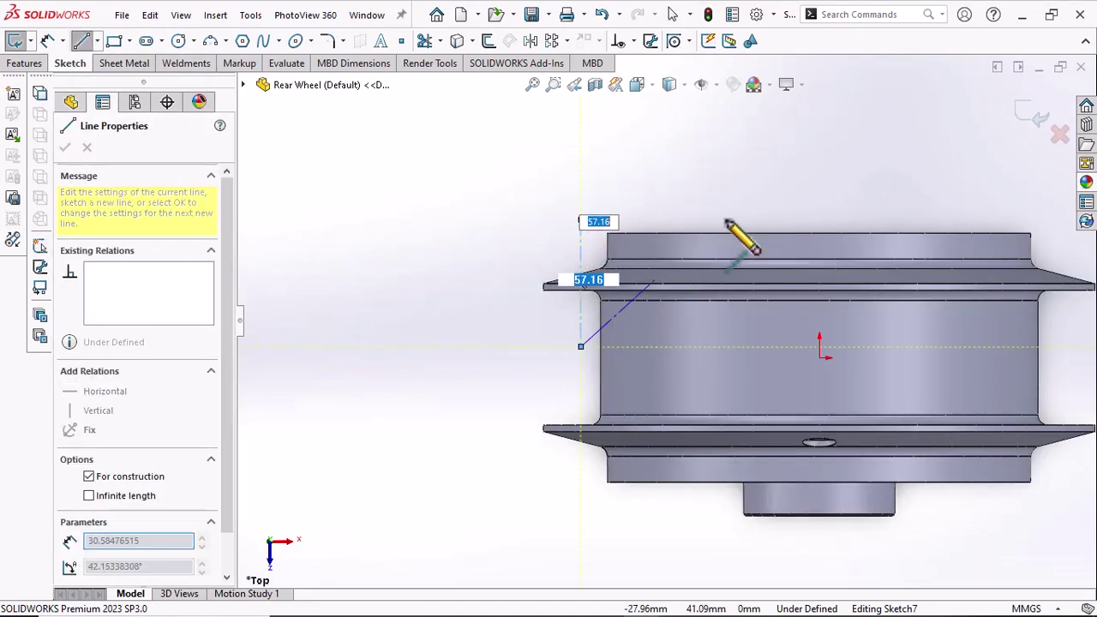
pyautogui.press('Escape')
pyautogui.click(820, 358)
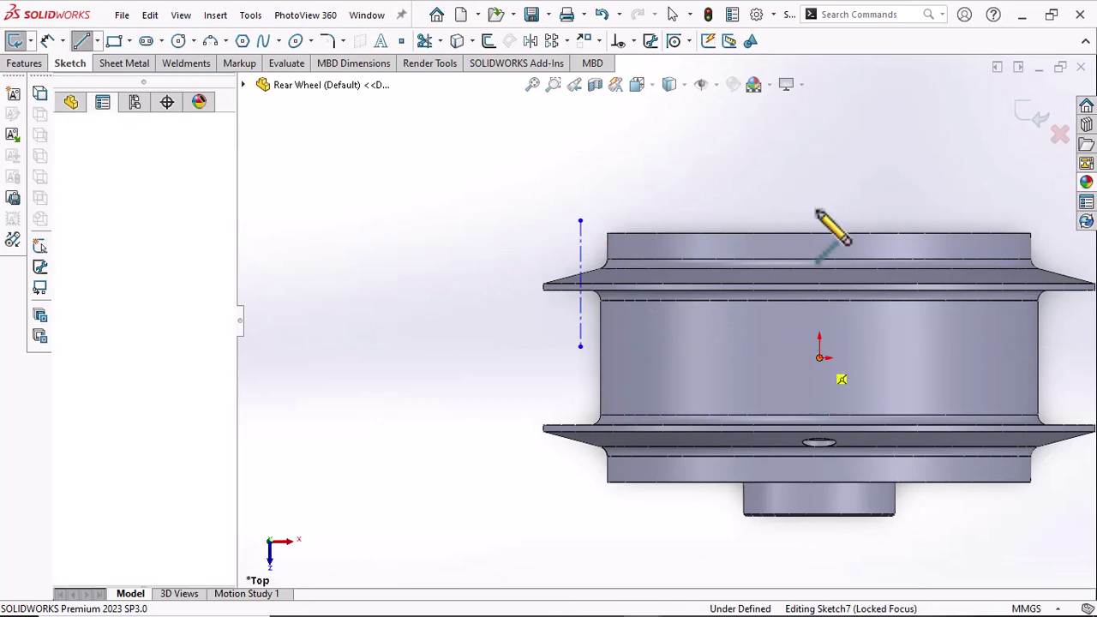
pyautogui.click(819, 197)
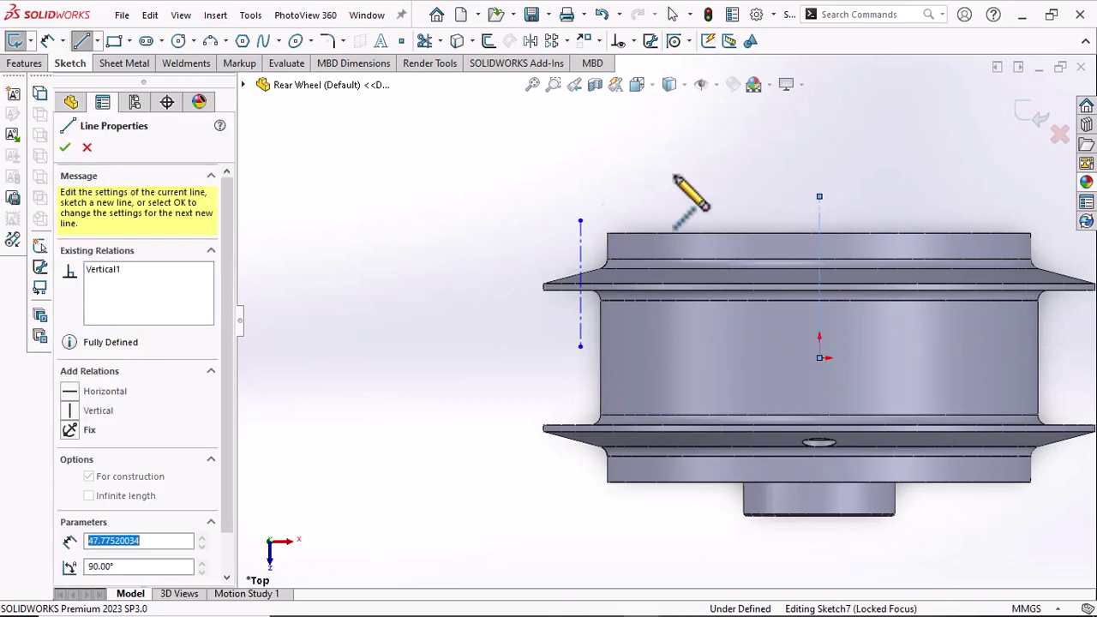
# Sketch an open stepped profile with a sloped shoulder across the flange, starting and ending on its centerline, with a wide end line about 6.3 mm long
pyautogui.click(98, 41)
pyautogui.click(89, 64)
pyautogui.scroll(3, 600, 304)
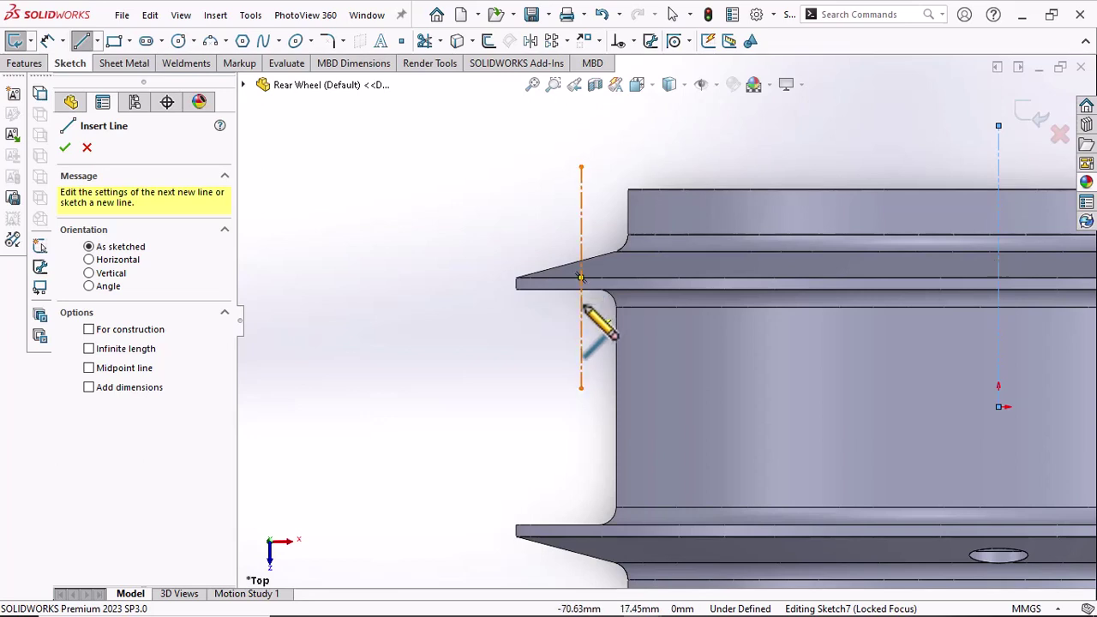
pyautogui.click(581, 305)
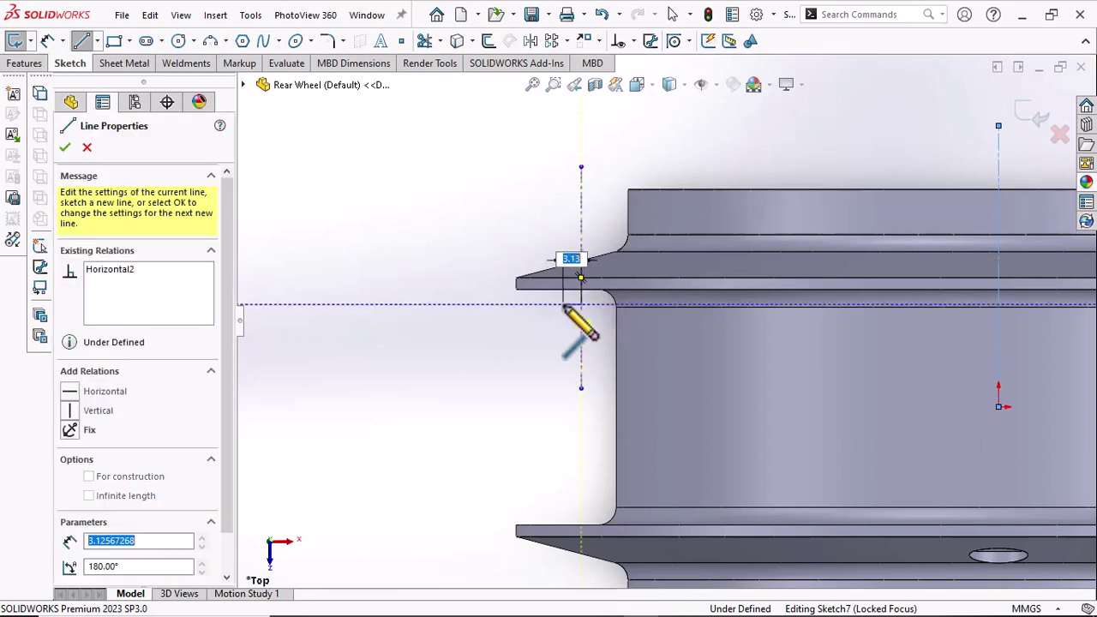
pyautogui.scroll(5, 566, 308)
pyautogui.click(618, 314)
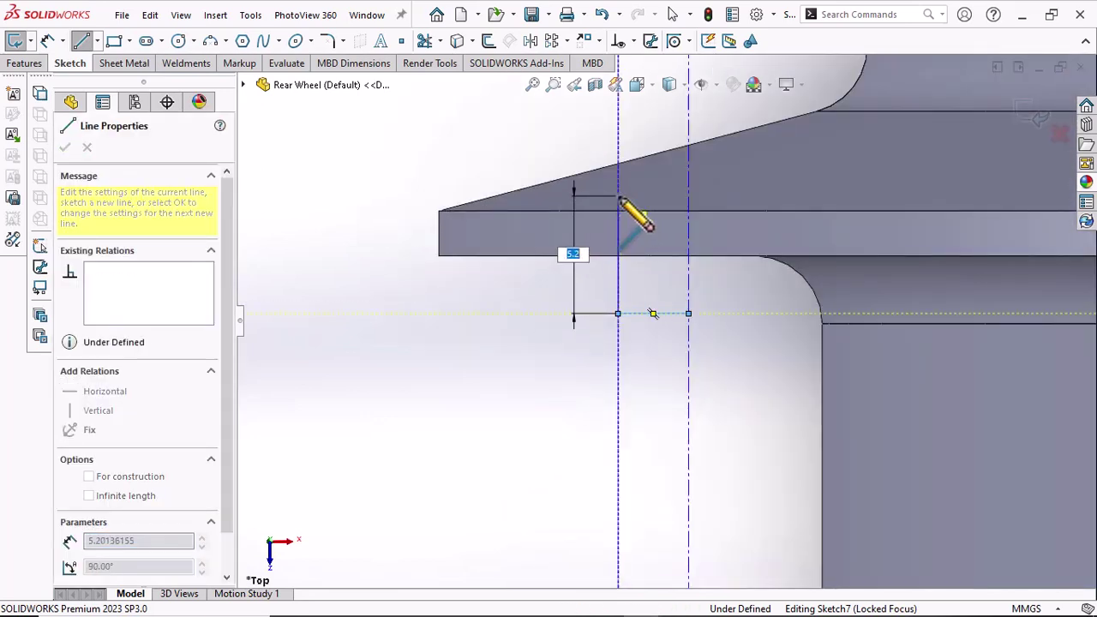
pyautogui.click(618, 196)
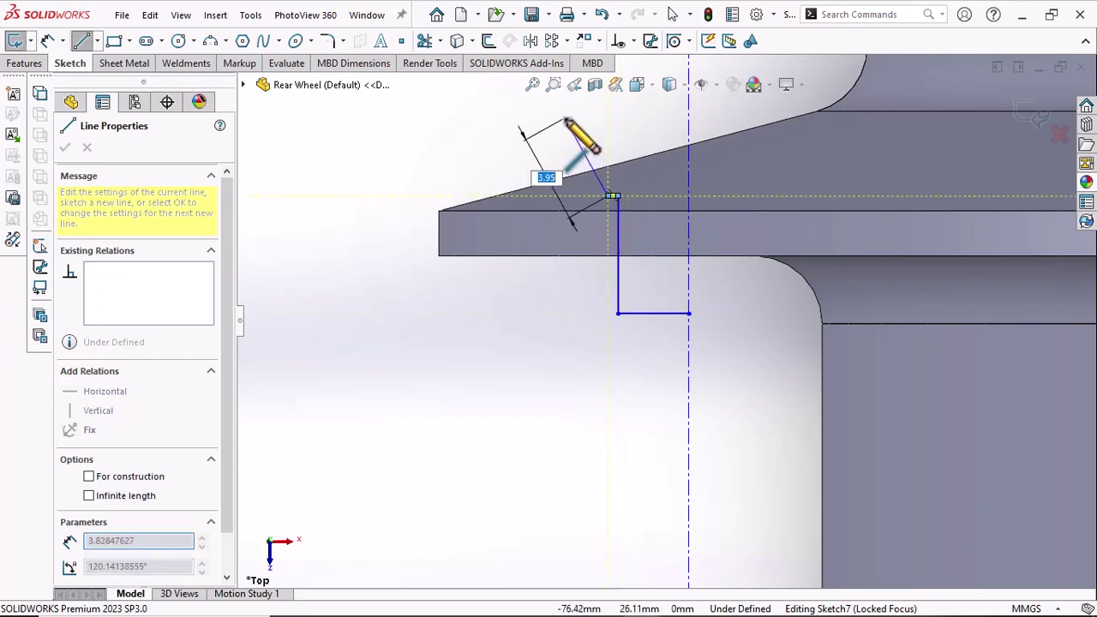
pyautogui.scroll(-2, 548, 122)
pyautogui.click(547, 117)
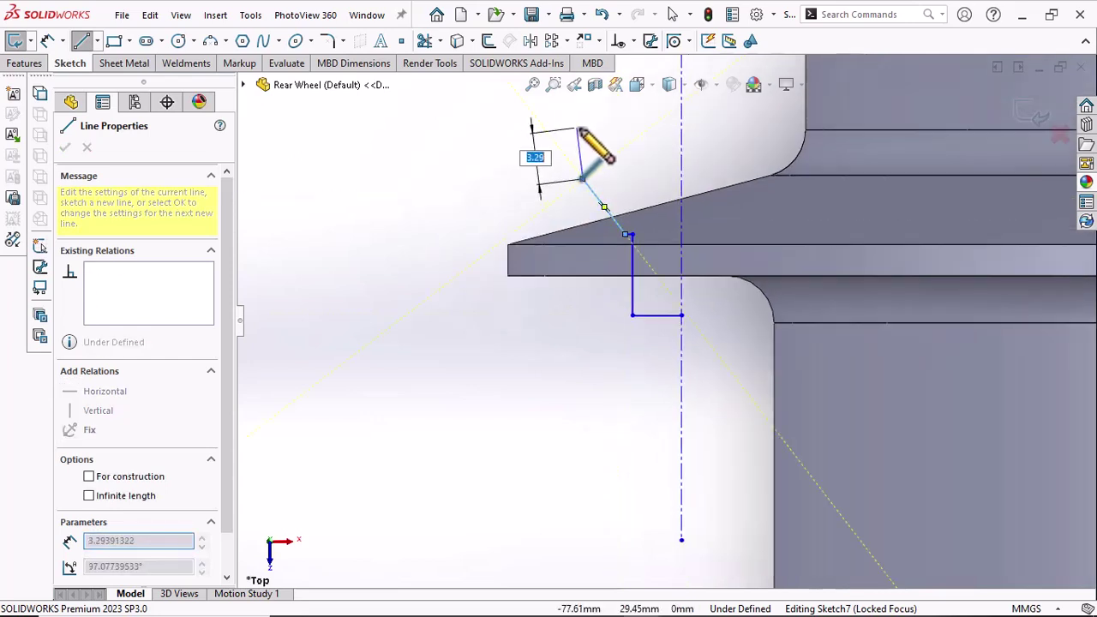
pyautogui.click(584, 127)
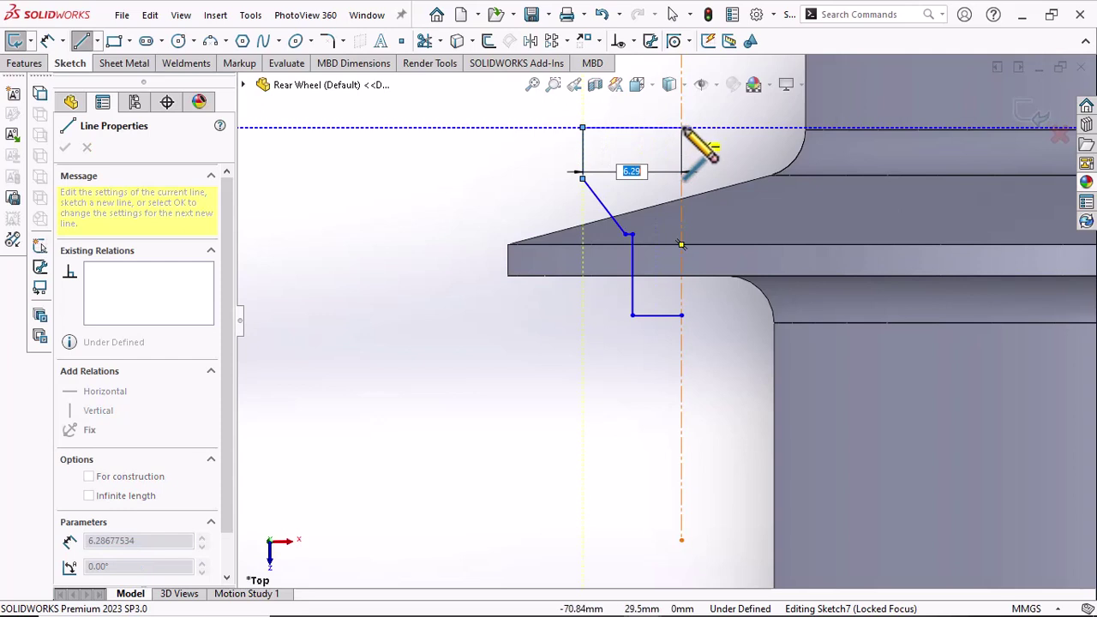
pyautogui.click(683, 128)
# Dimension the new profile's centerline about the centerline through the origin with a 140 mm diameter
pyautogui.rightClick(682, 128)
pyautogui.click(875, 103)
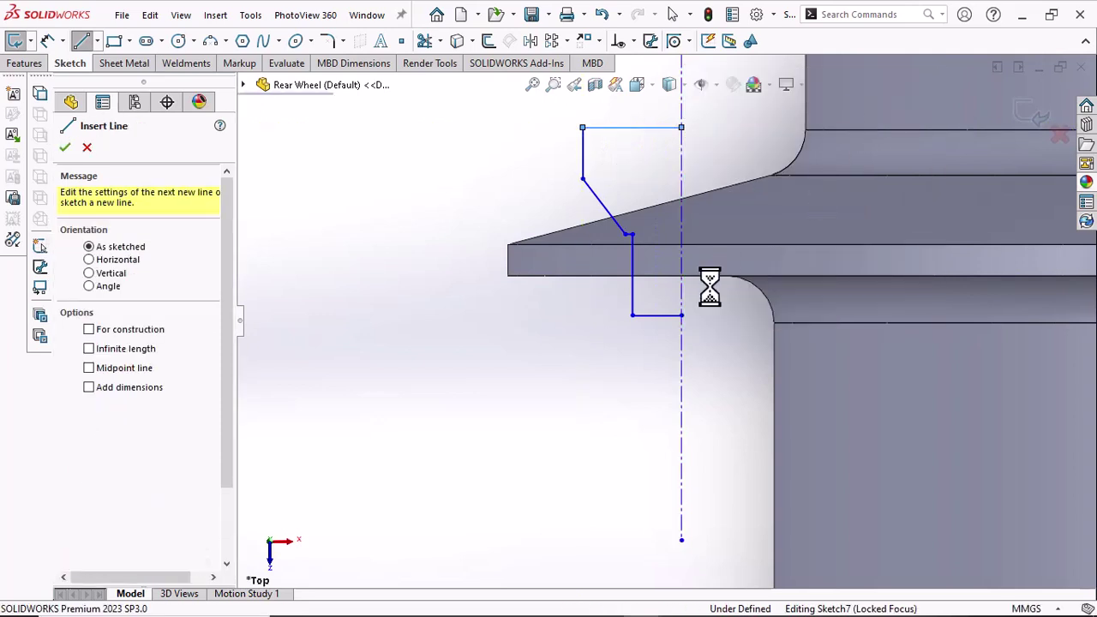
pyautogui.scroll(-3, 704, 397)
pyautogui.click(670, 380)
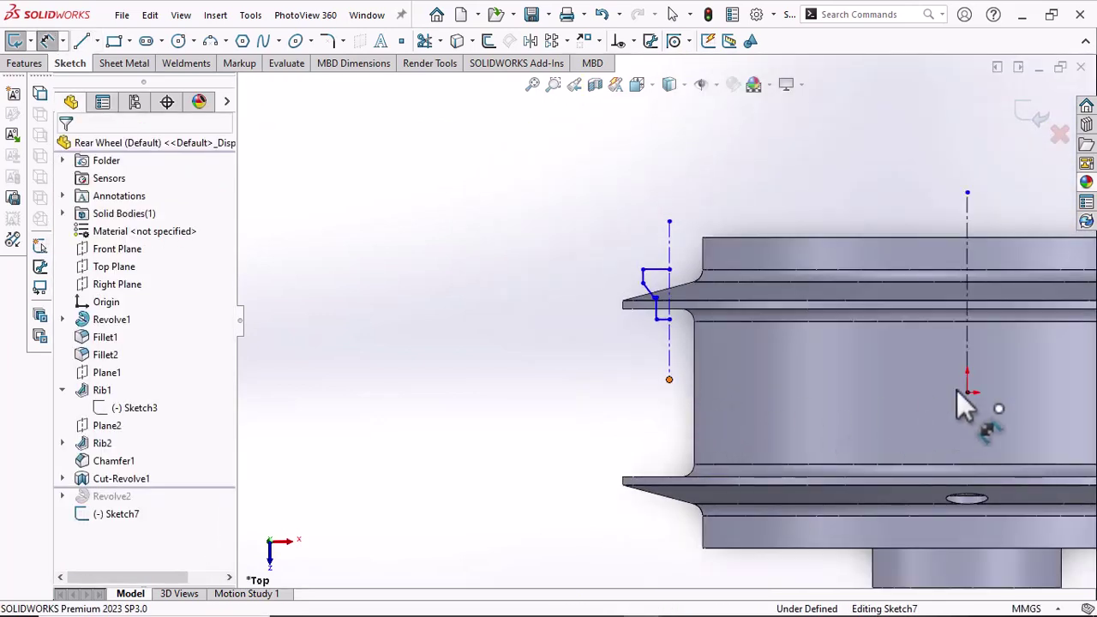
pyautogui.click(967, 377)
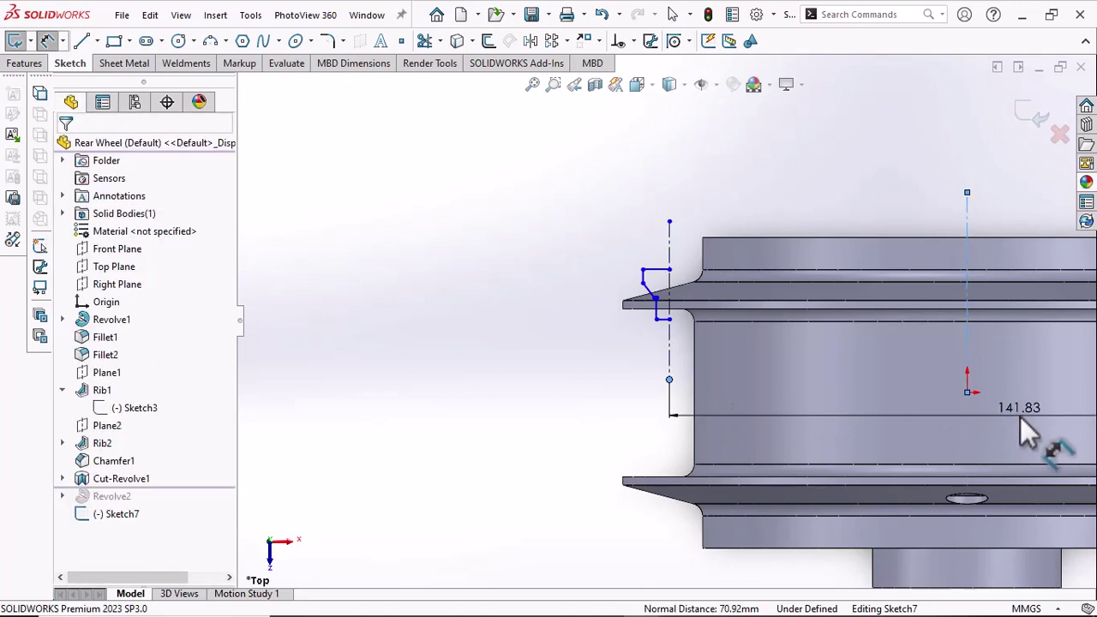
pyautogui.click(1020, 416)
pyautogui.write('140')
pyautogui.press('Return')
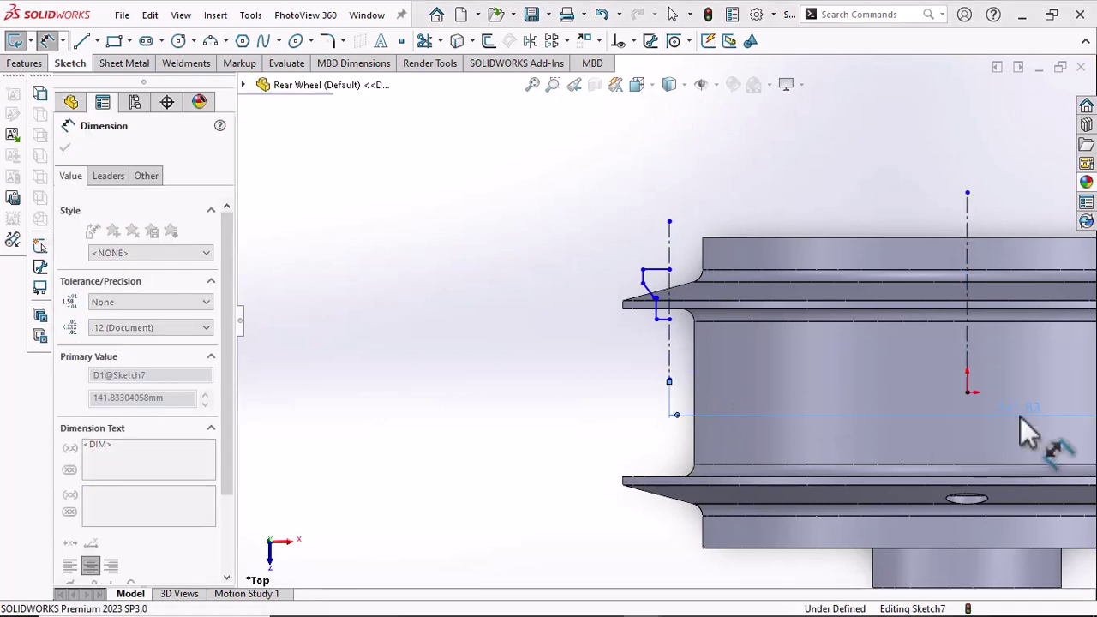
# Dimension the narrow section's vertical line about the profile's centerline with a 4 mm diameter
pyautogui.scroll(-5, 682, 329)
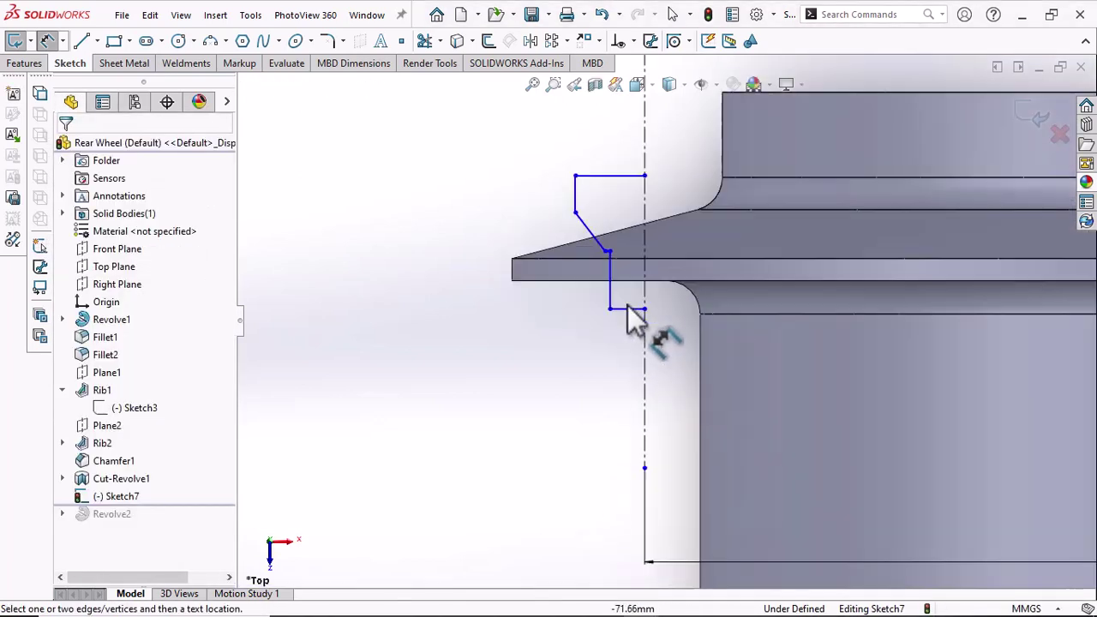
pyautogui.click(610, 298)
pyautogui.click(645, 352)
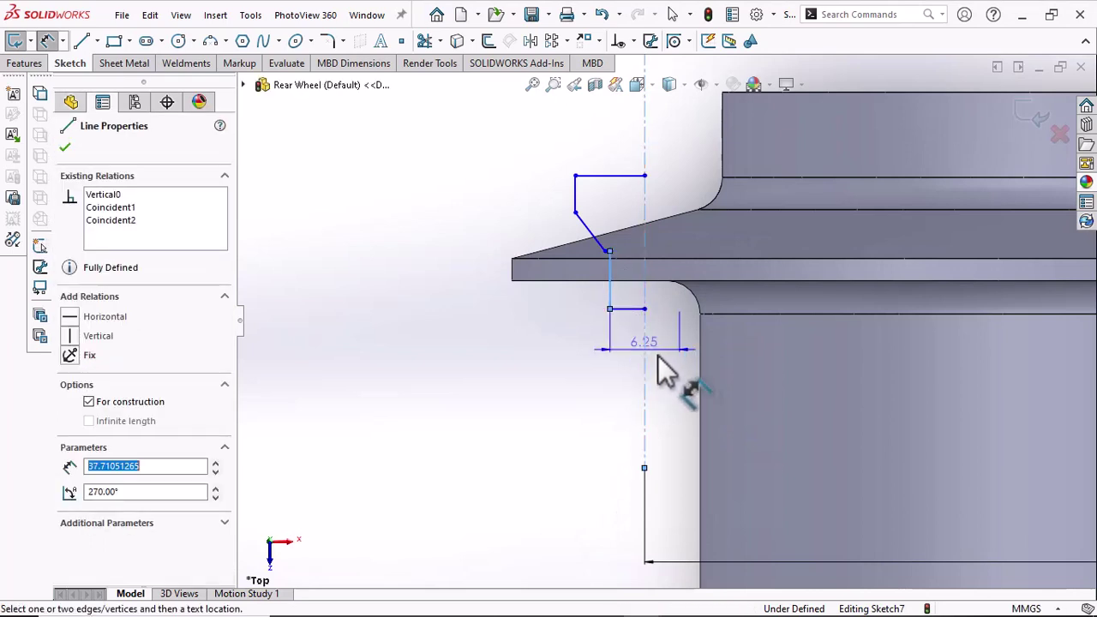
pyautogui.click(668, 360)
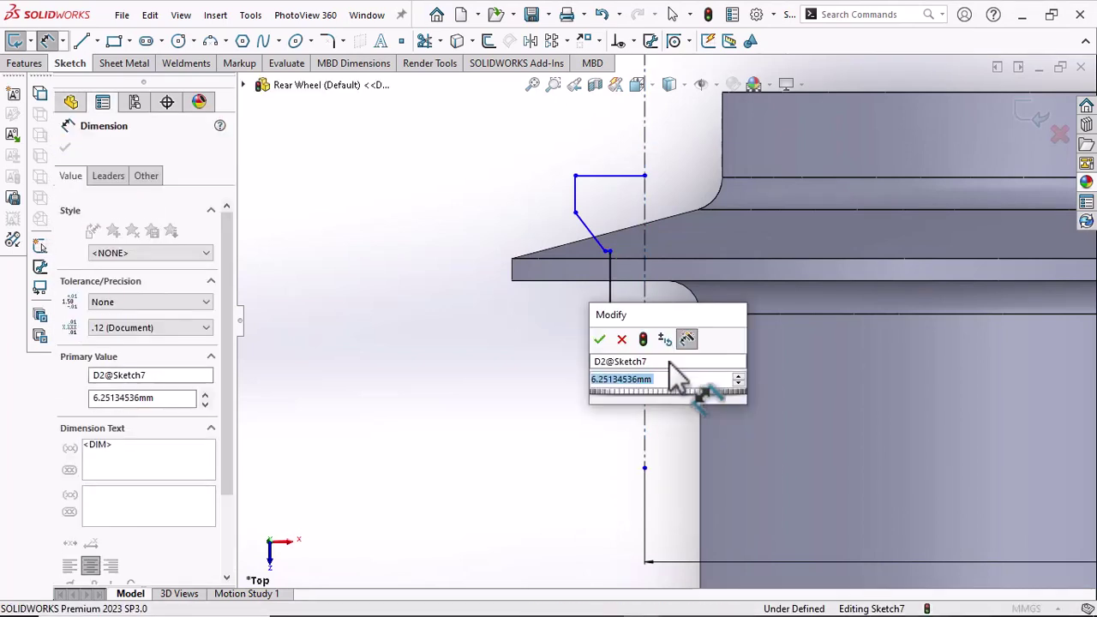
pyautogui.write('4')
pyautogui.press('Return')
pyautogui.press('Escape')
# Dimension the lower end of the sloped shoulder about the profile's centerline with a 5 mm diameter
pyautogui.scroll(-3, 634, 244)
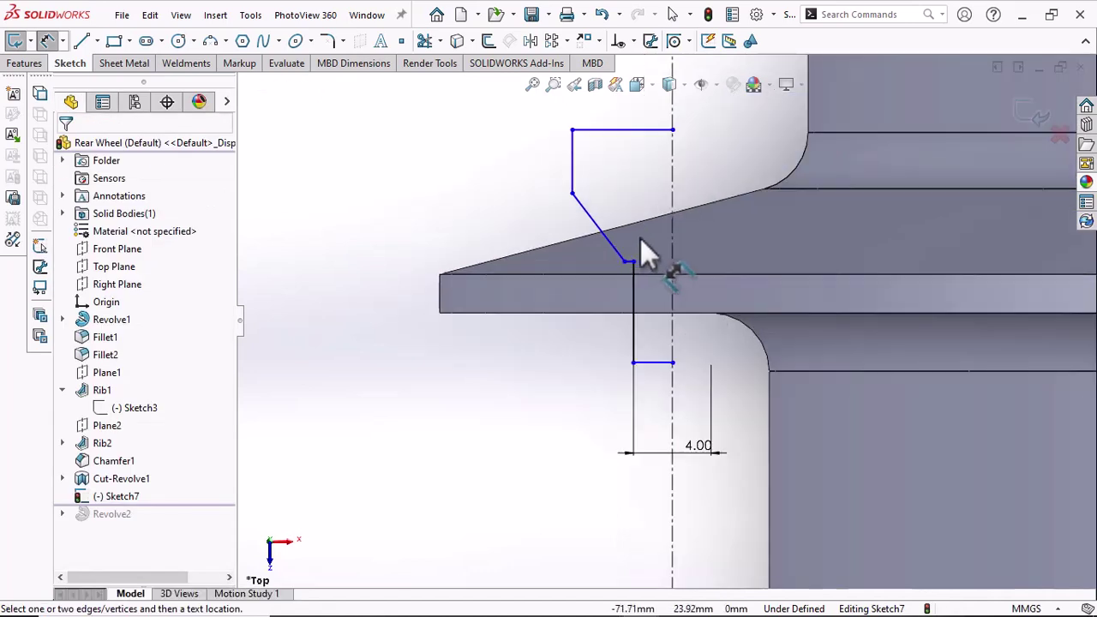
pyautogui.click(626, 261)
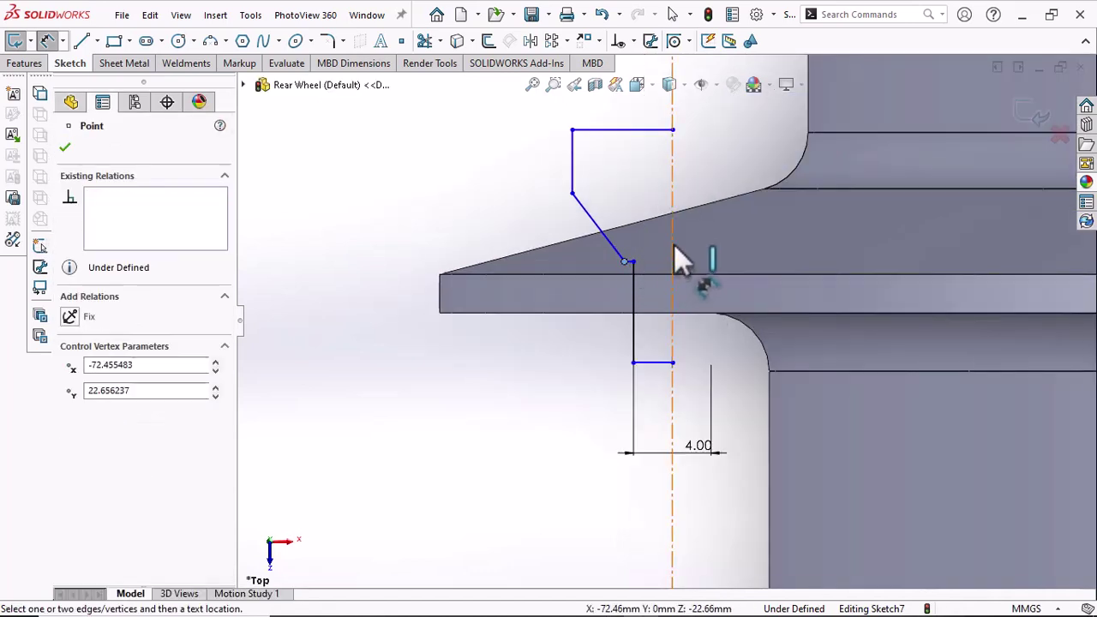
pyautogui.click(673, 244)
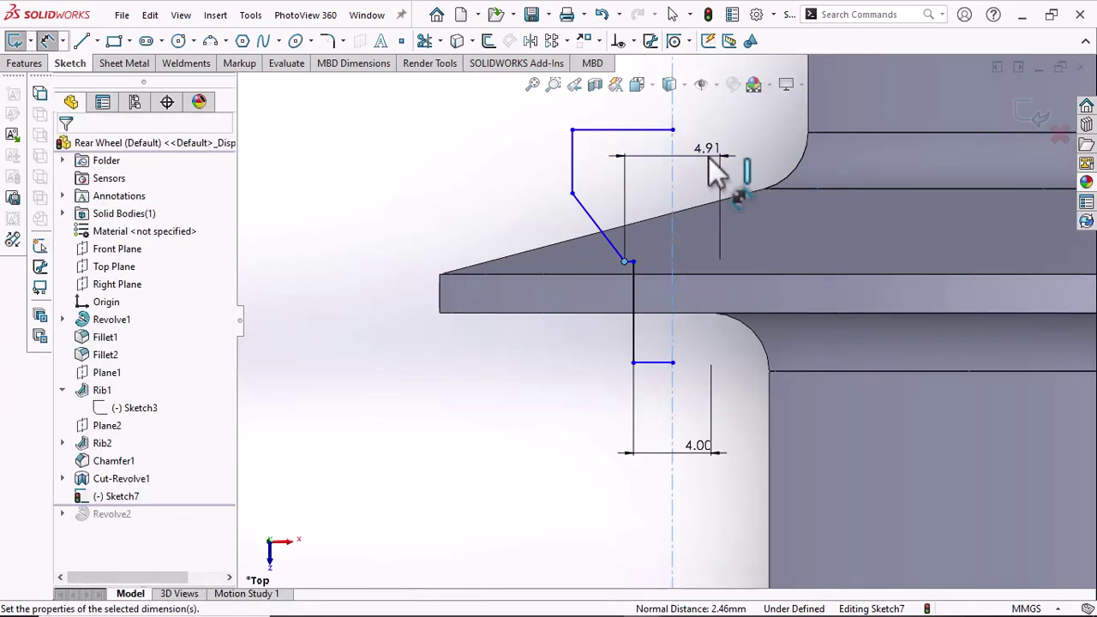
pyautogui.click(709, 159)
pyautogui.write('5')
pyautogui.press('Return')
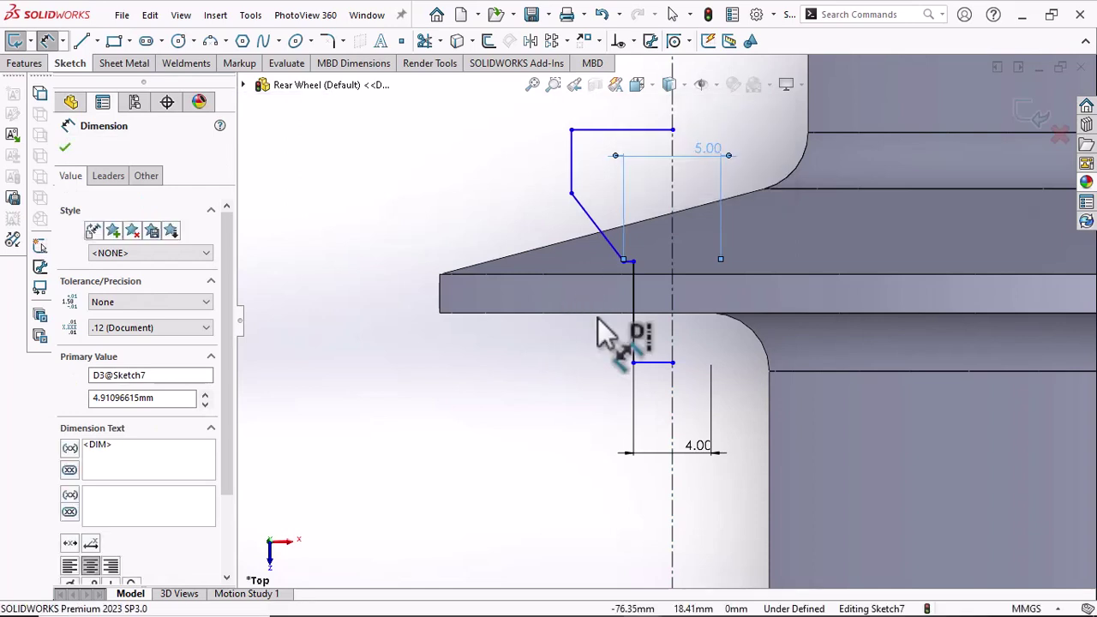
# Set the distance between the flange's inner face edge and the lower end of the sloped shoulder to 2 mm
pyautogui.click(610, 314)
pyautogui.click(626, 262)
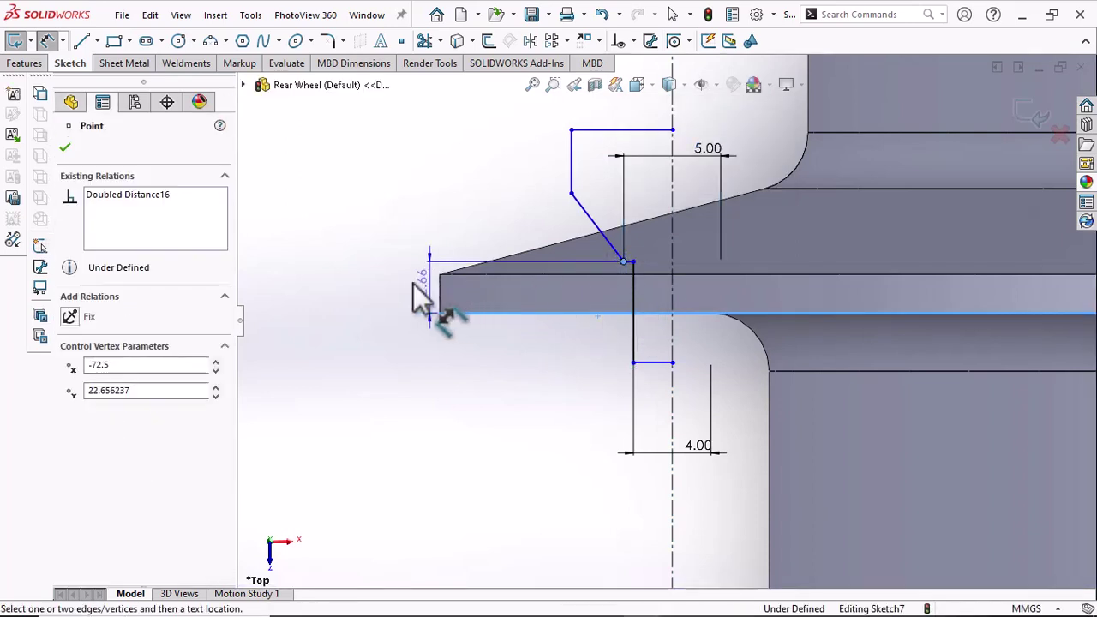
pyautogui.click(375, 283)
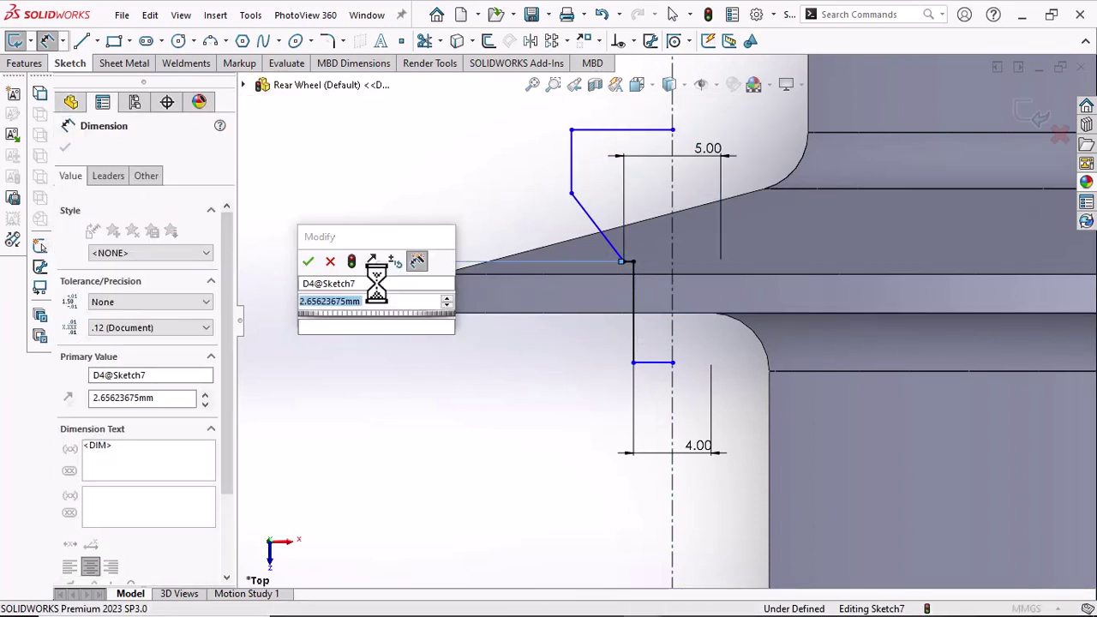
pyautogui.write('2')
pyautogui.press('Return')
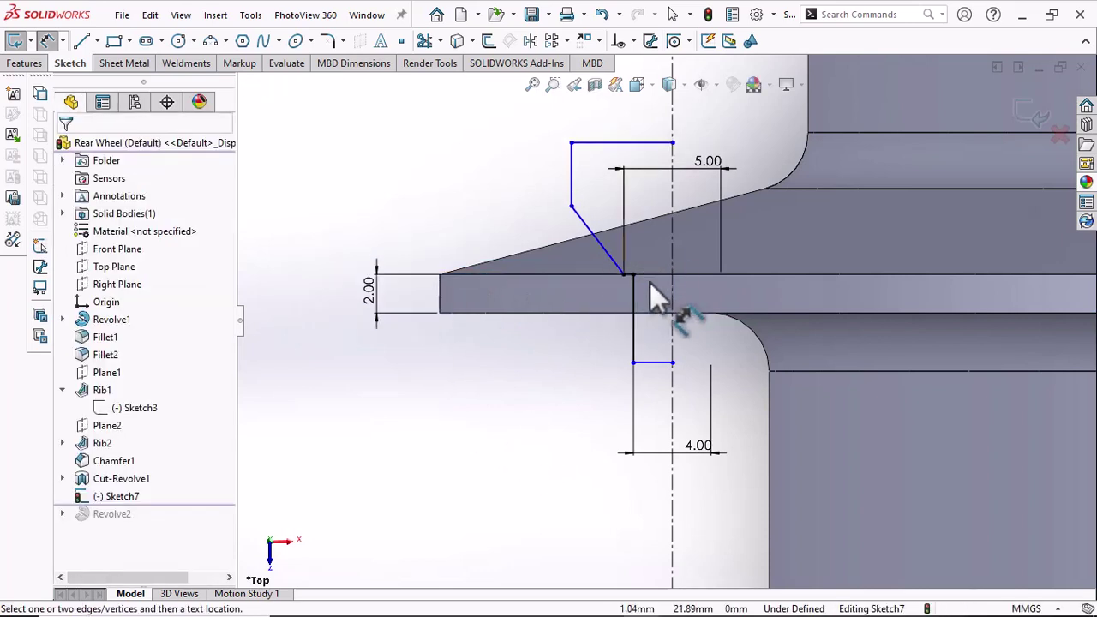
# Dimension the angle between the narrow section's vertical line and the sloped shoulder as 45°
pyautogui.click(632, 296)
pyautogui.click(603, 244)
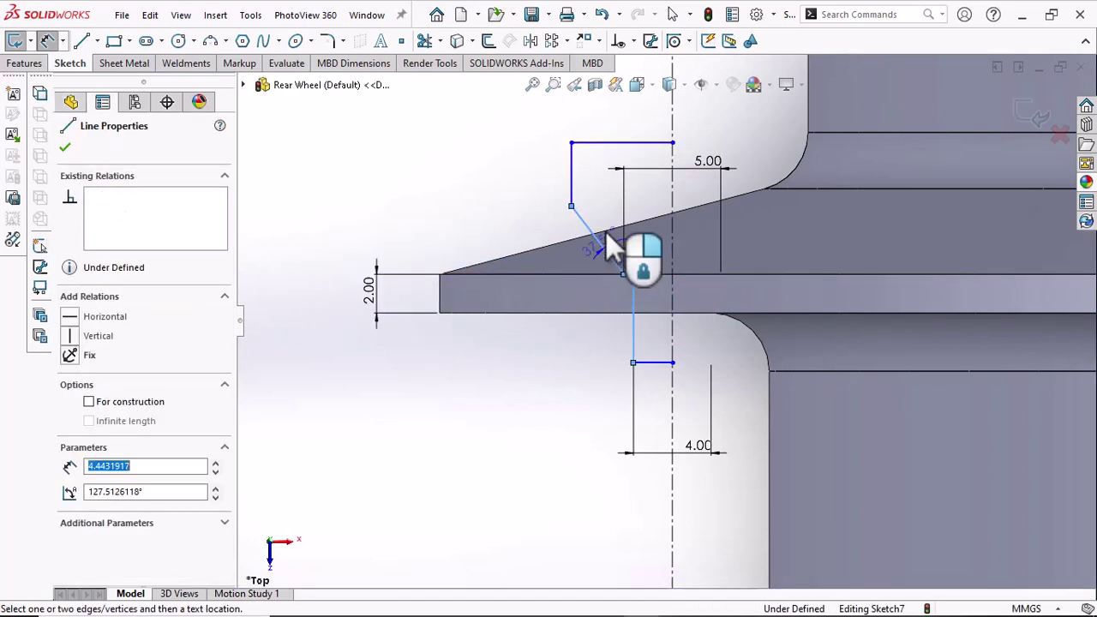
pyautogui.click(601, 195)
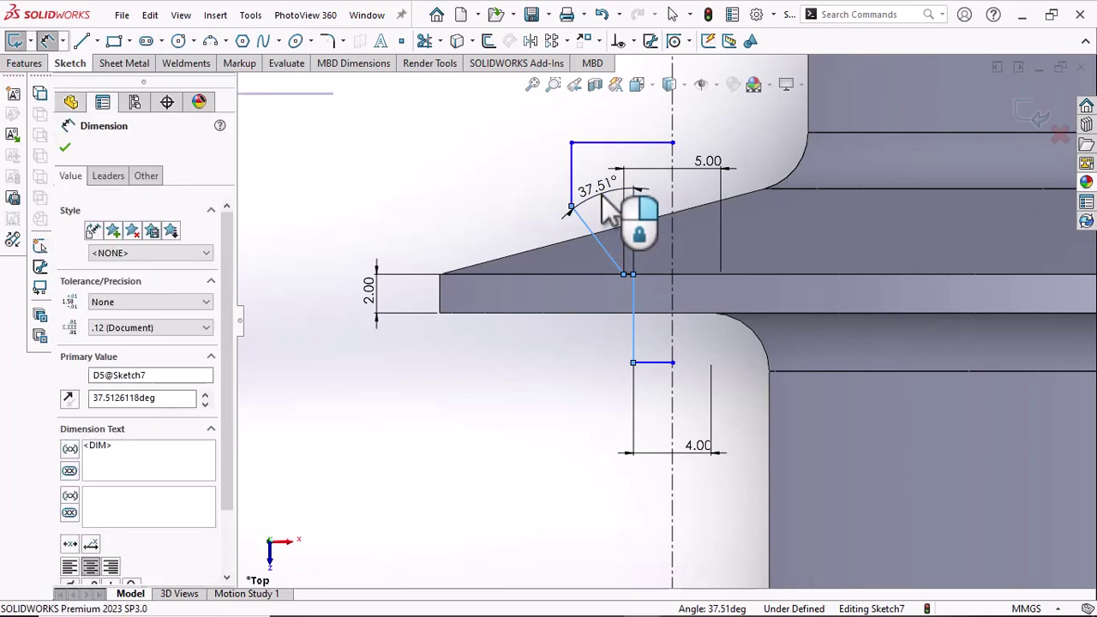
pyautogui.write('45')
pyautogui.press('Return')
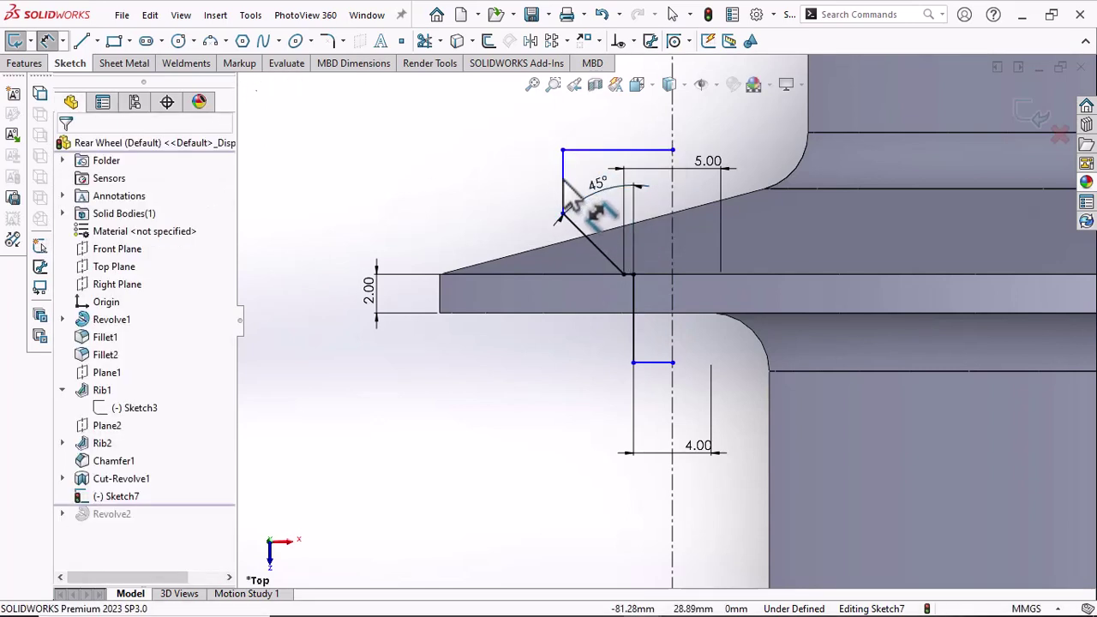
# Dimension the wide section's vertical line about the profile's centerline with a 9 mm diameter
pyautogui.click(563, 188)
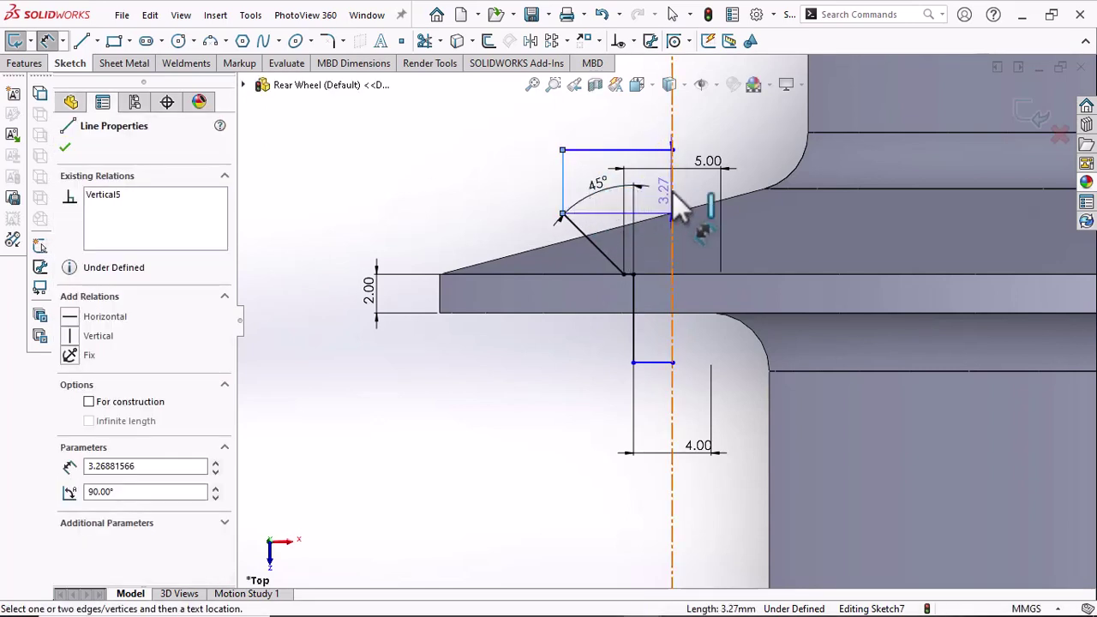
pyautogui.click(672, 191)
pyautogui.click(733, 120)
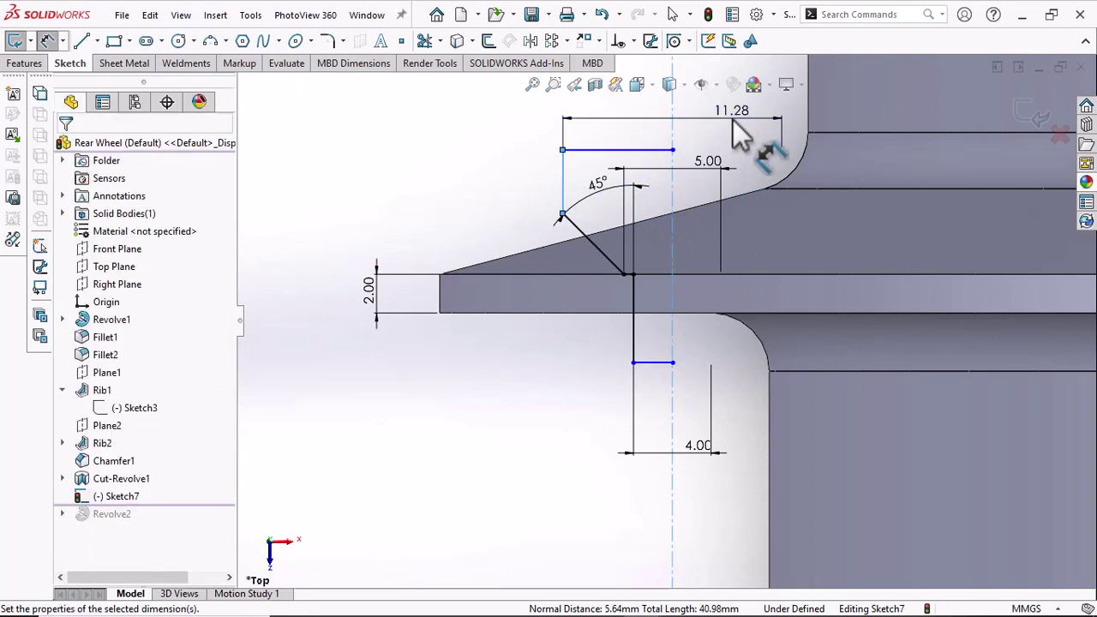
pyautogui.click(733, 120)
pyautogui.write('9')
pyautogui.press('Return')
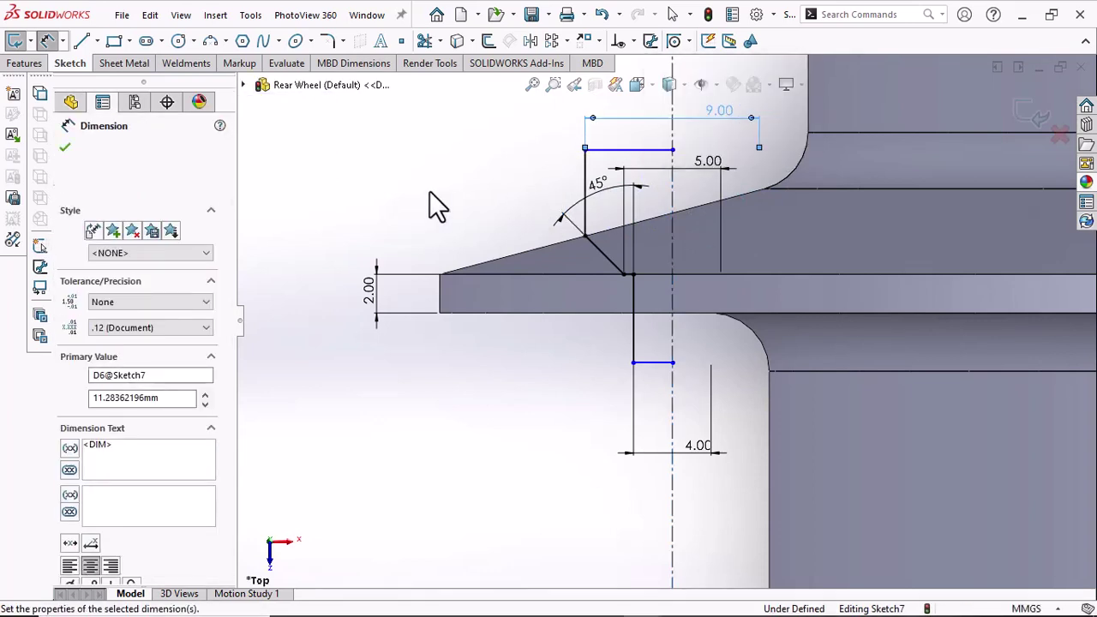
pyautogui.click(487, 158)
pyautogui.scroll(3, 485, 155)
pyautogui.rightClick(485, 152)
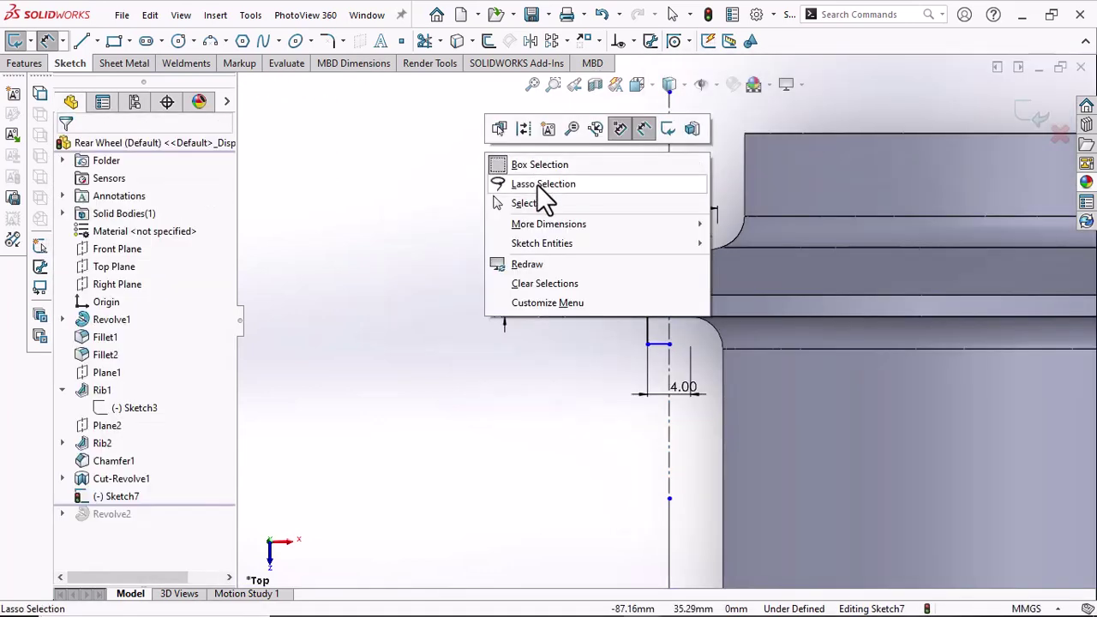
pyautogui.click(540, 200)
# Cut-revolve the automatically closed stepped profile 360° about its centerline through the hub flange
pyautogui.click(628, 169)
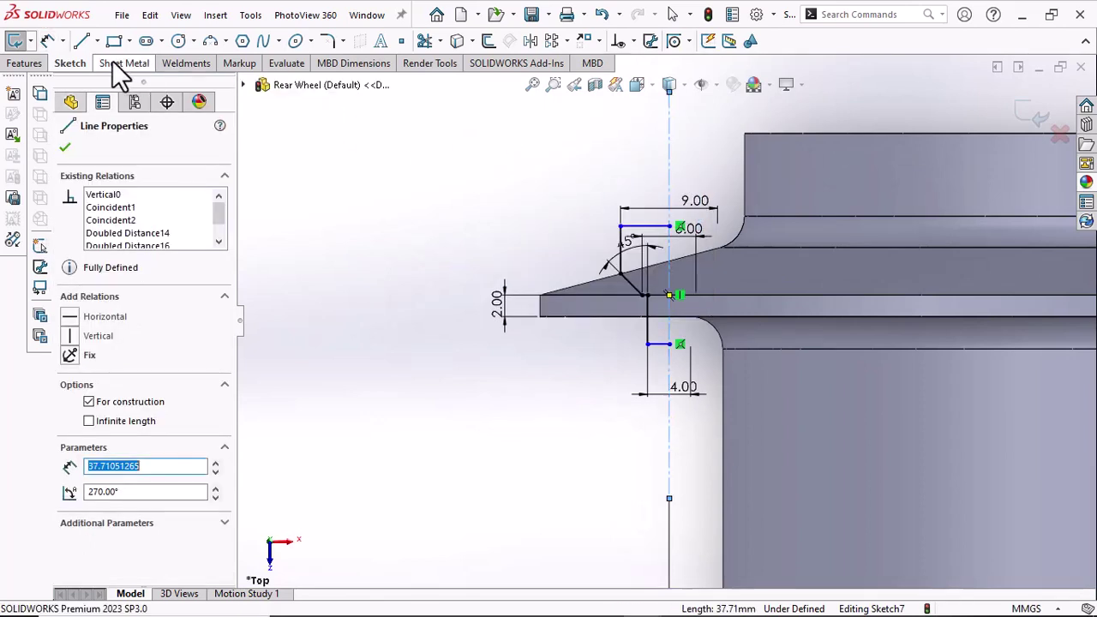
pyautogui.click(29, 64)
pyautogui.click(175, 43)
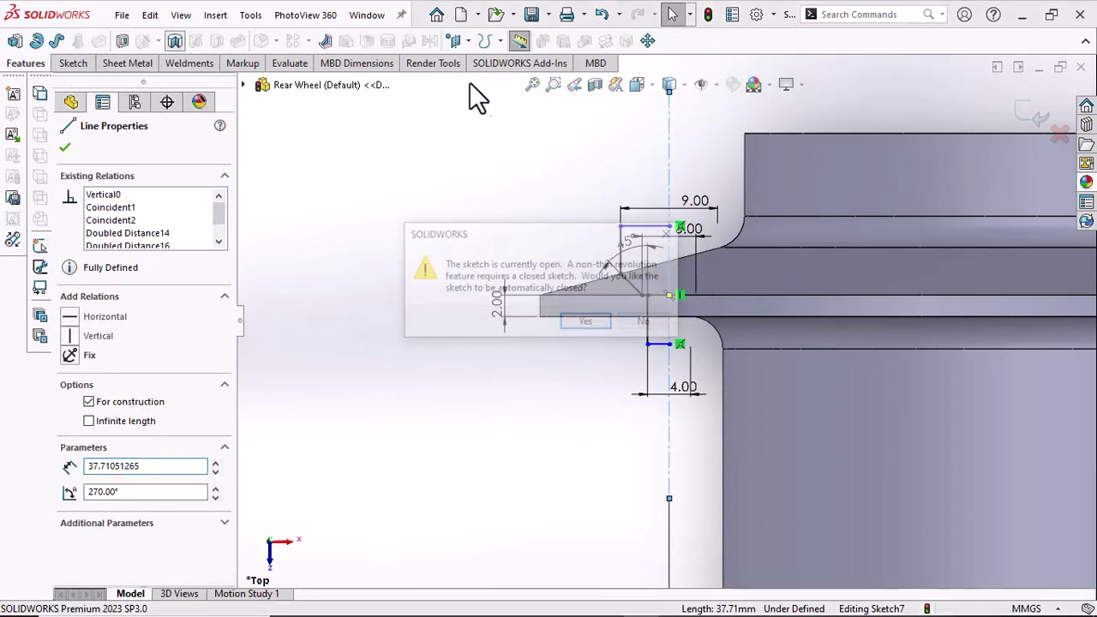
pyautogui.click(583, 323)
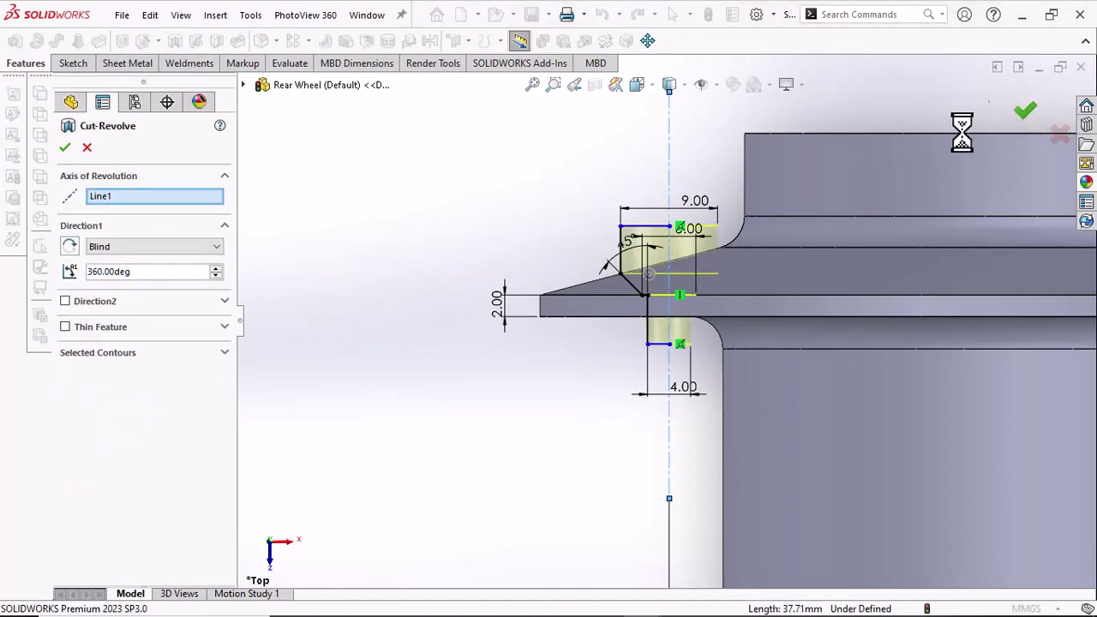
pyautogui.press('Return')
# Start a circular pattern using the cylindrical hub face between the flanges as the direction reference
pyautogui.scroll(5, 666, 320)
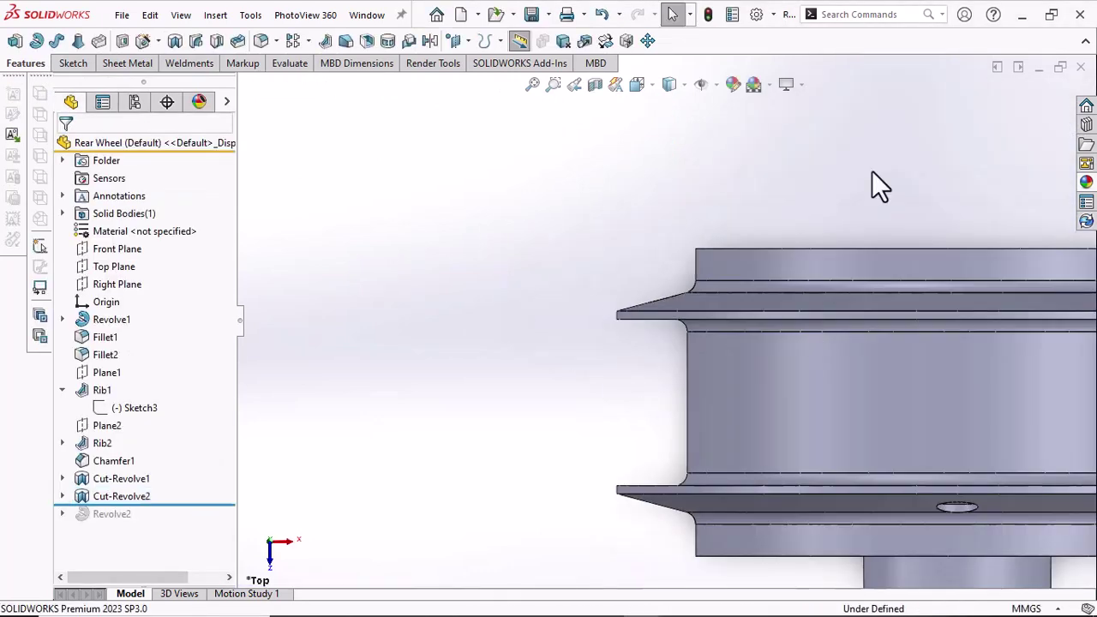
pyautogui.moveTo(847, 264); pyautogui.dragTo(912, 233, button='middle')
pyautogui.scroll(3, 889, 359)
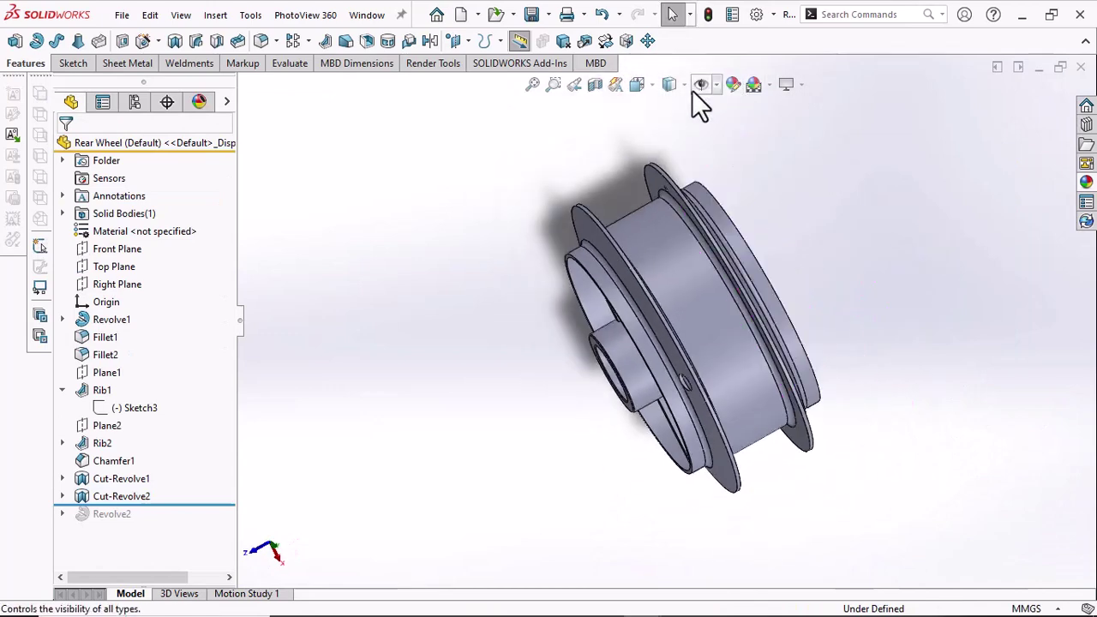
pyautogui.click(636, 85)
pyautogui.click(726, 131)
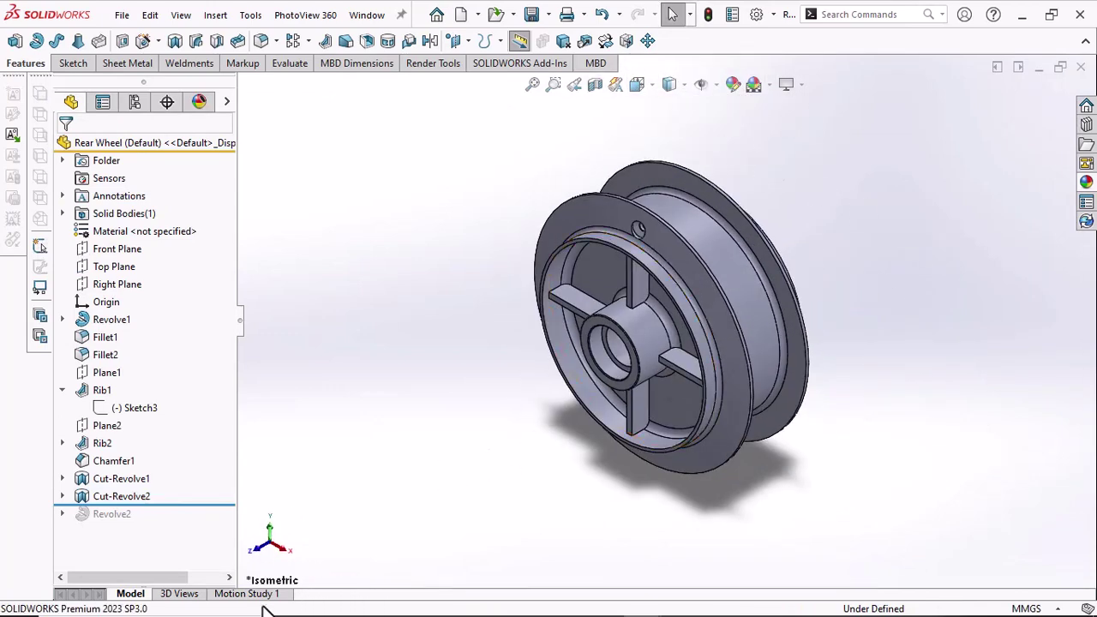
pyautogui.moveTo(260, 607)
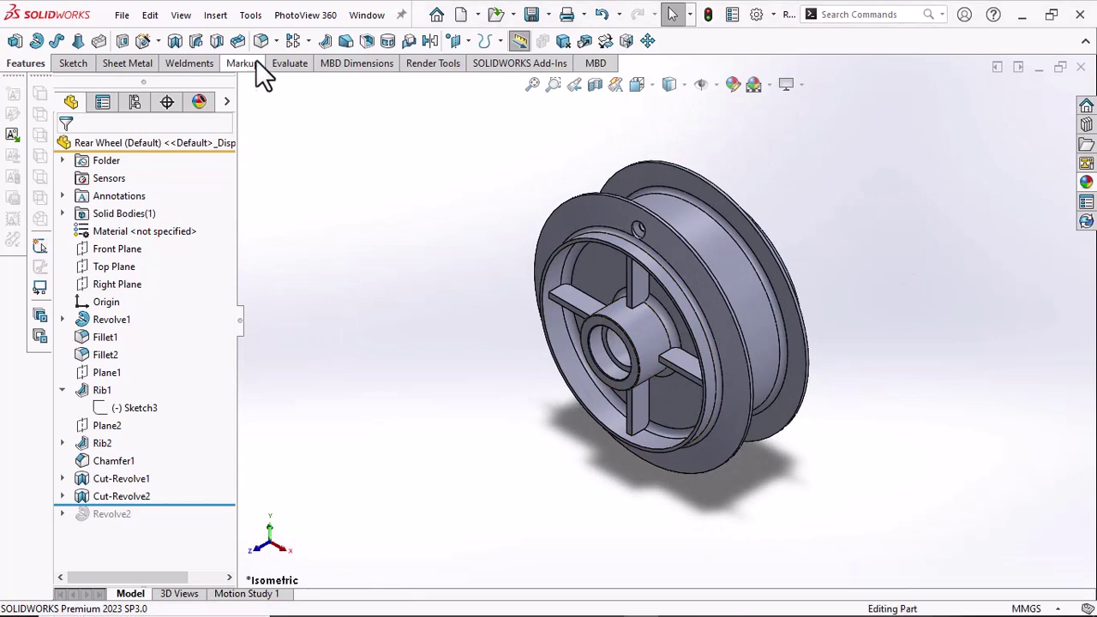
pyautogui.click(308, 42)
pyautogui.click(311, 84)
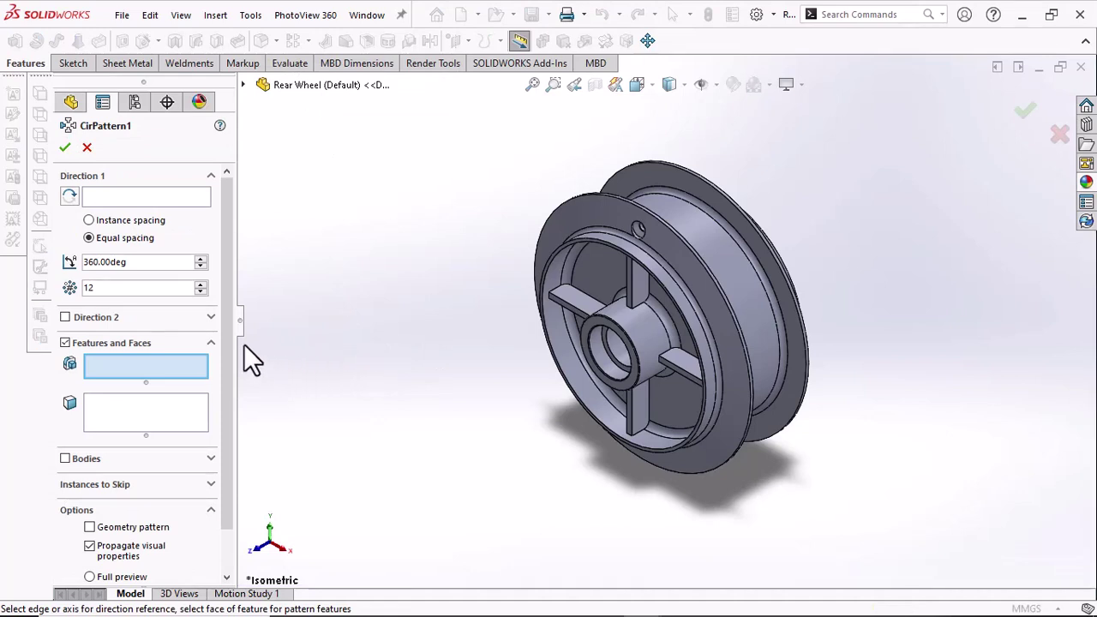
pyautogui.click(133, 197)
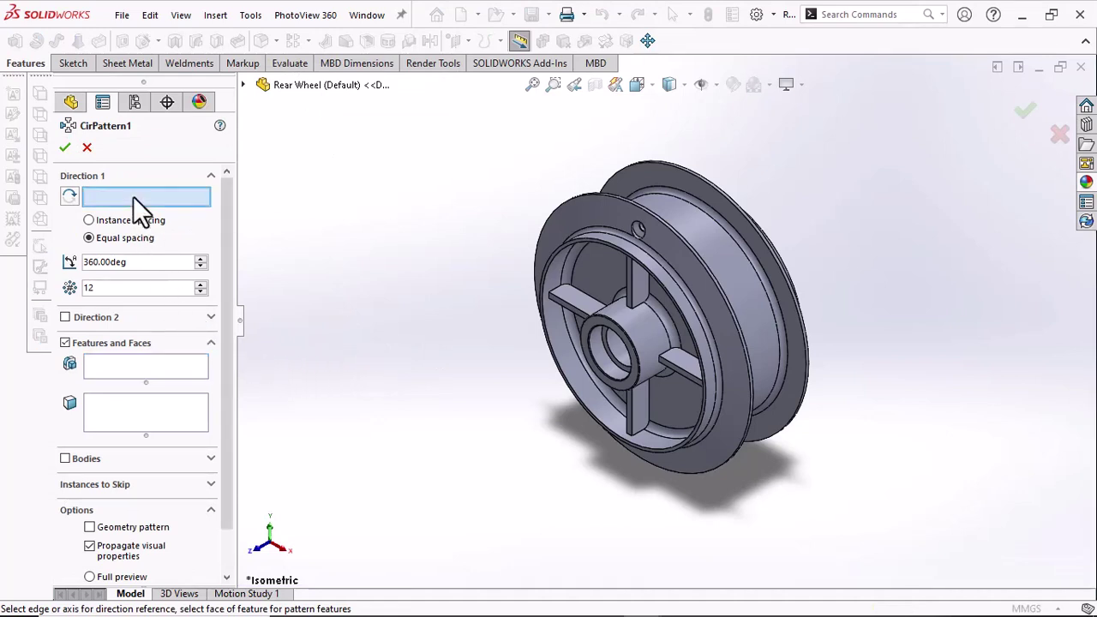
pyautogui.click(685, 215)
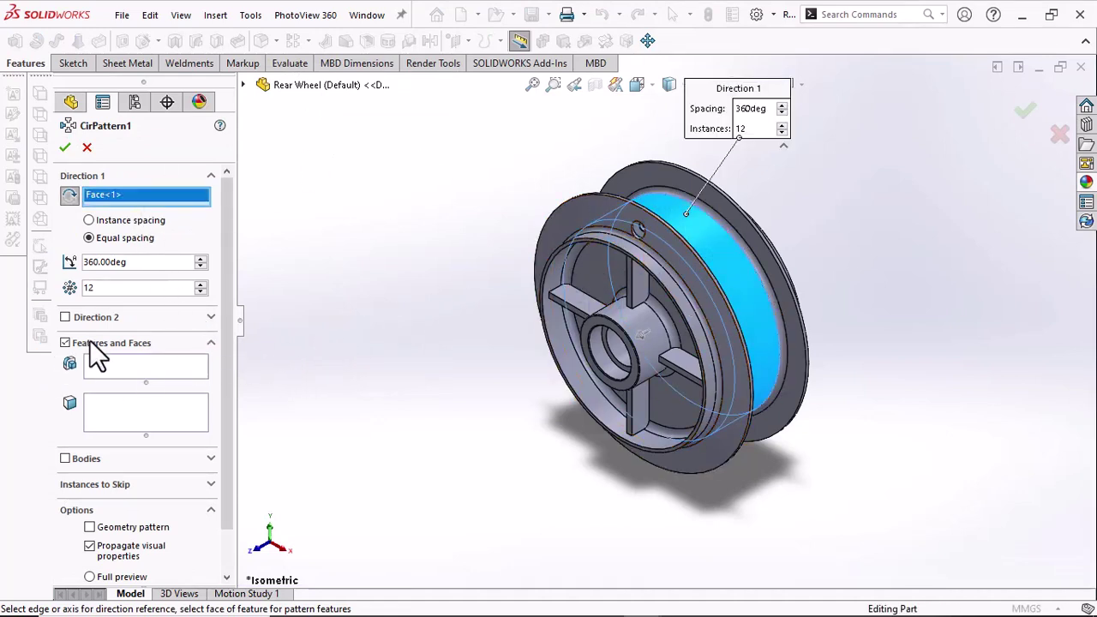
# Choose the revolved-cut holes in both flanges as the features to pattern
pyautogui.click(136, 363)
pyautogui.scroll(3, 681, 242)
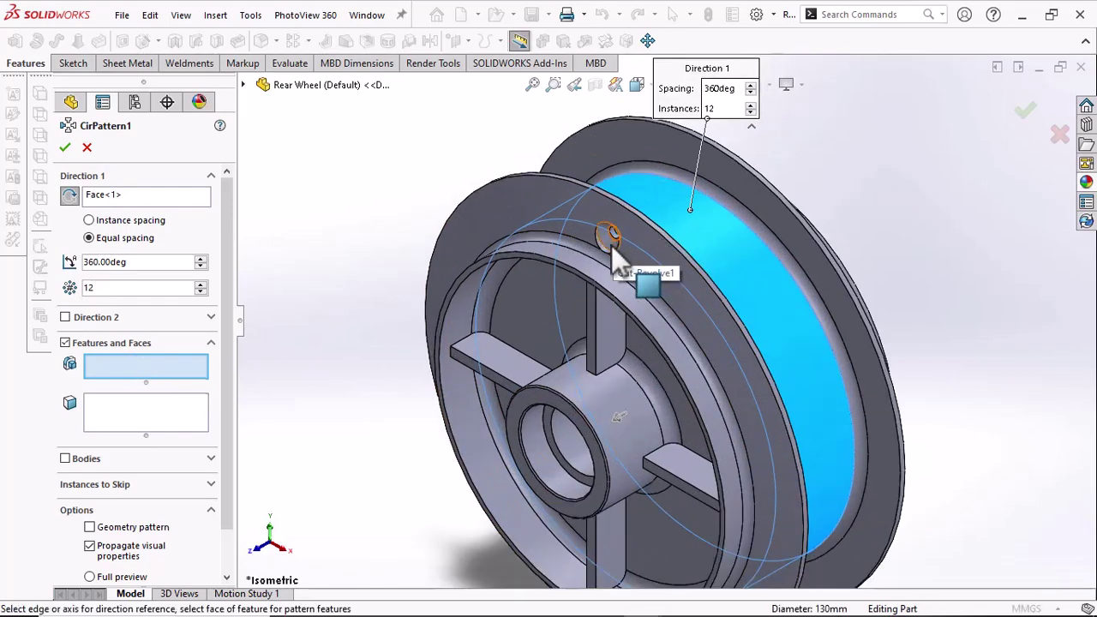
pyautogui.click(612, 248)
pyautogui.moveTo(597, 300); pyautogui.dragTo(754, 329, button='middle')
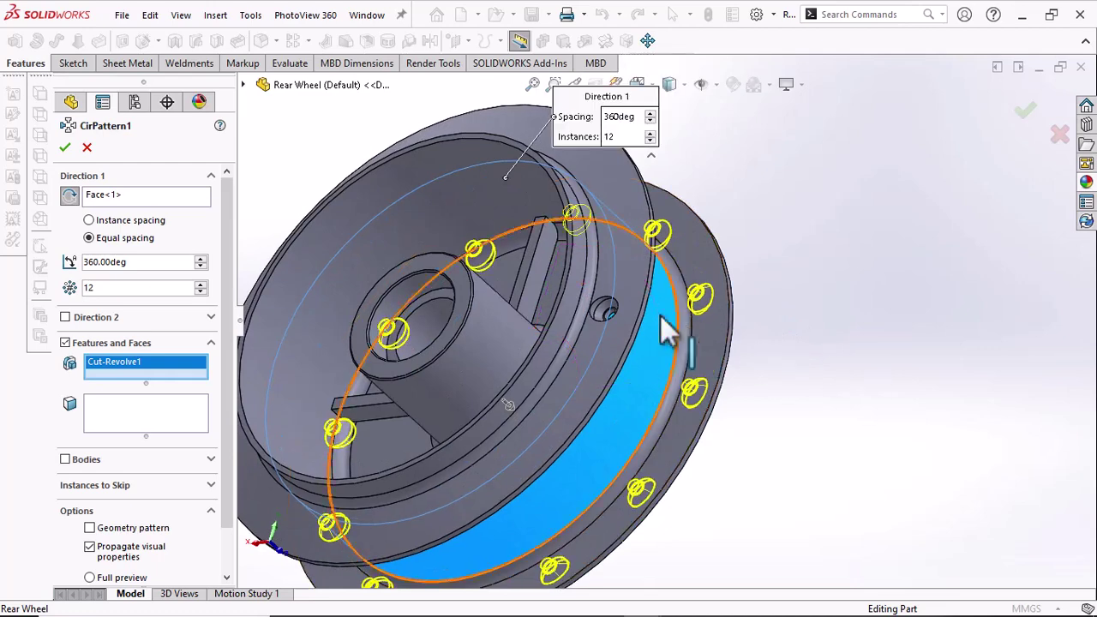
pyautogui.click(602, 312)
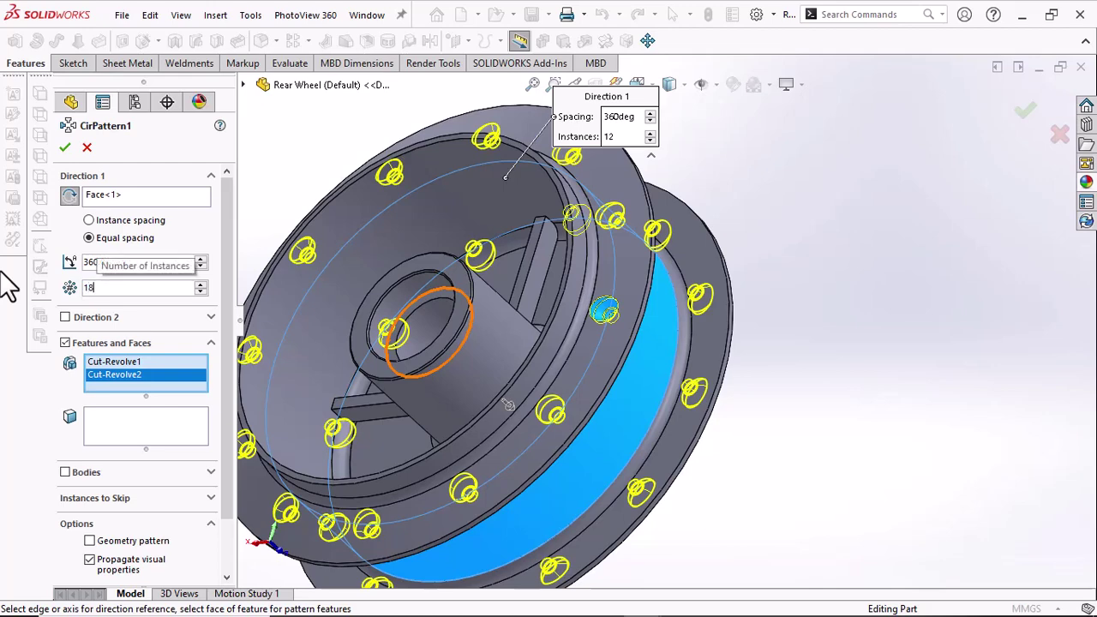
# Set the circular pattern to 18 equally spaced instances over 360° and complete it
pyautogui.press('Return')
pyautogui.scroll(3, 776, 297)
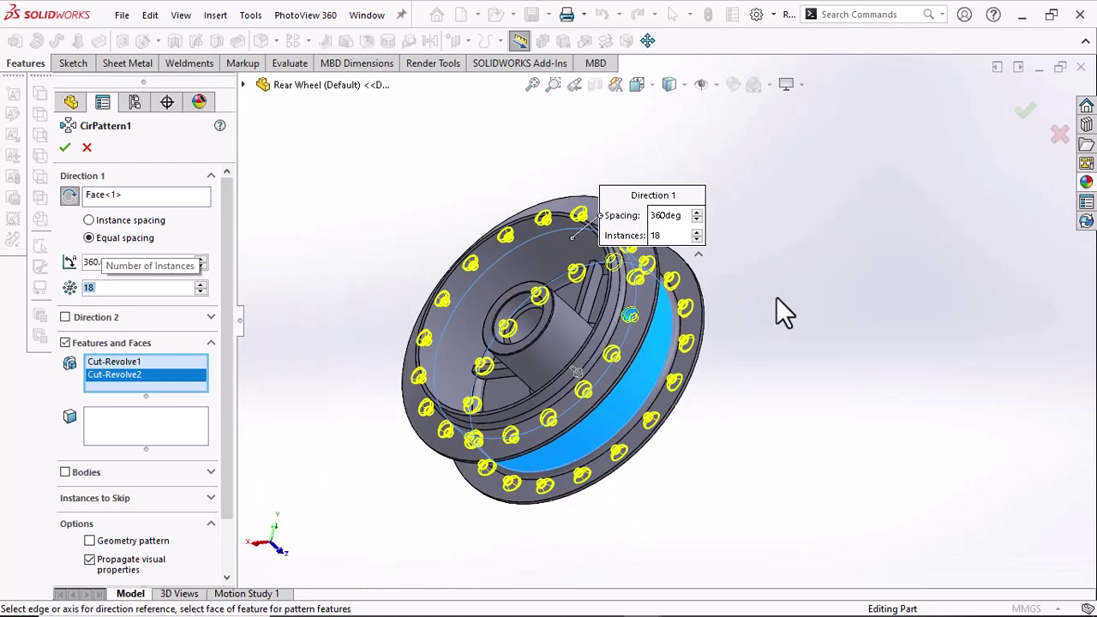
pyautogui.moveTo(776, 297); pyautogui.dragTo(654, 160, button='middle')
pyautogui.click(639, 86)
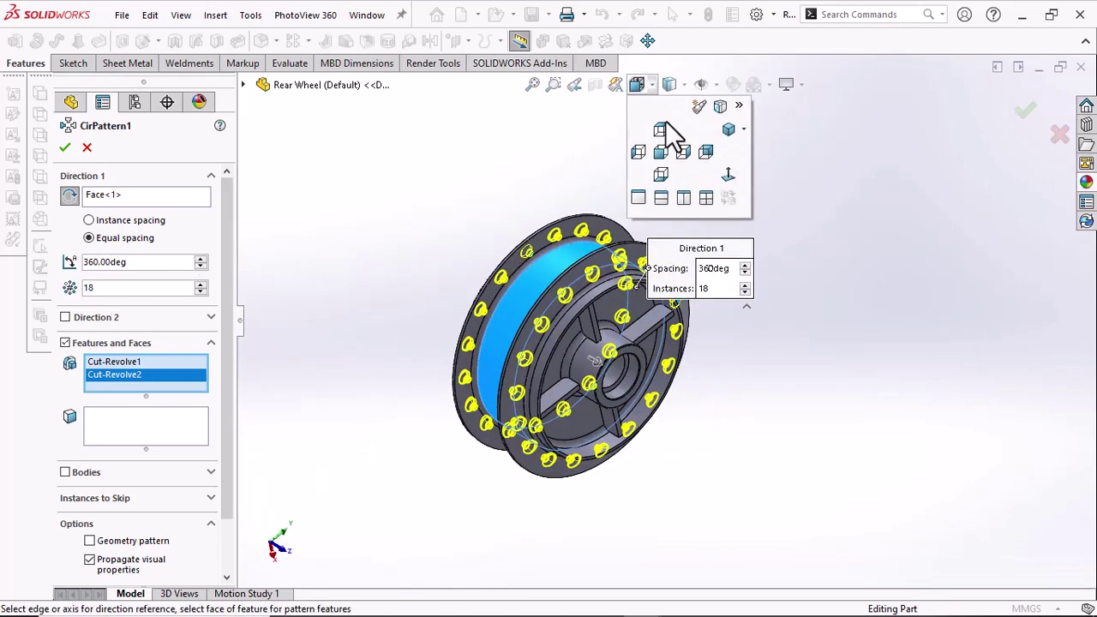
pyautogui.click(684, 153)
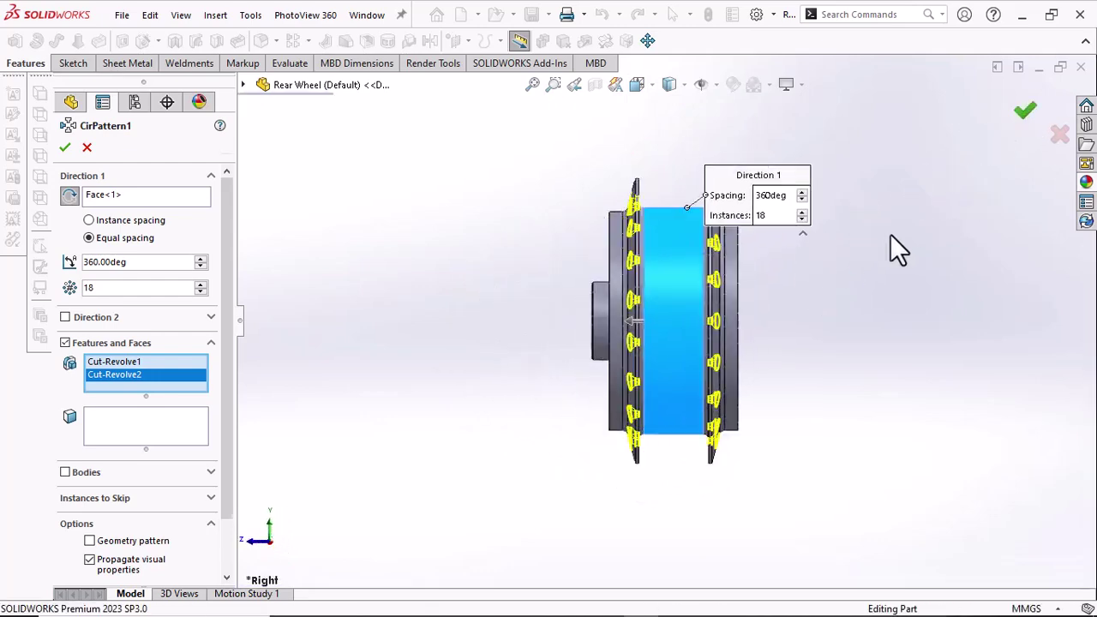
pyautogui.press('Return')
# Examine the alignment of the patterned holes in both flanges from the front and in isometric view
pyautogui.hotkey('ctrl', '7')
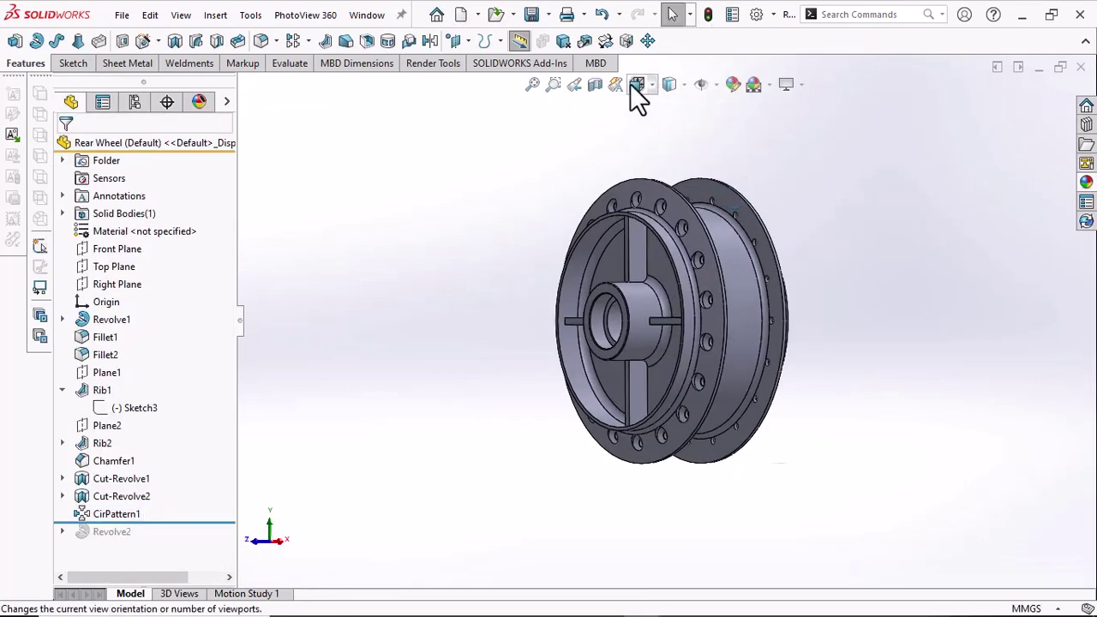
pyautogui.click(632, 85)
pyautogui.click(664, 150)
pyautogui.scroll(-3, 693, 115)
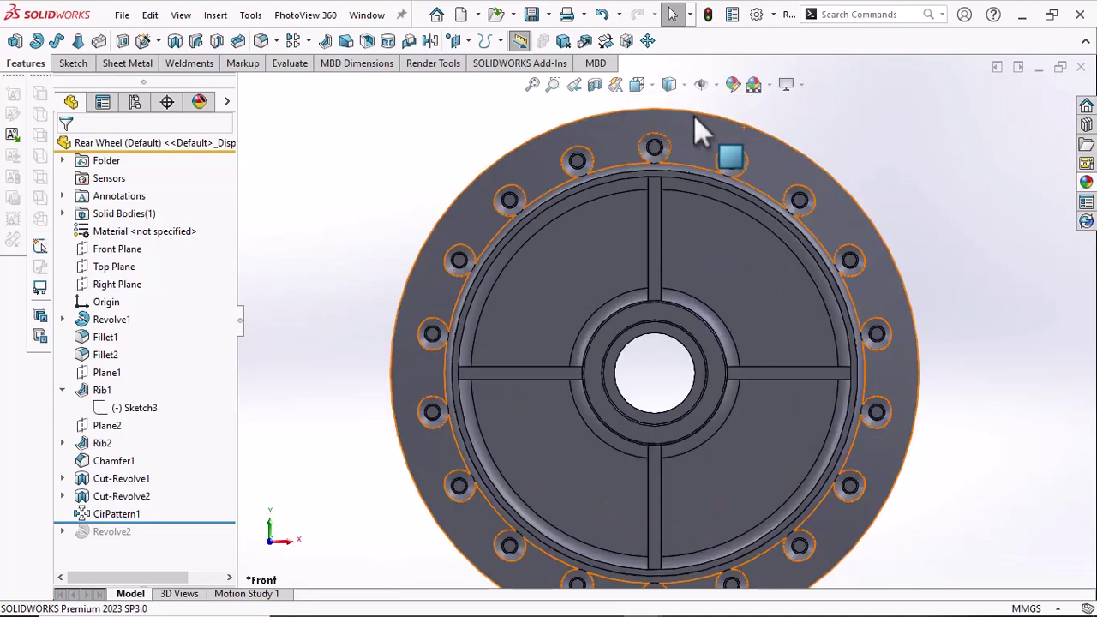
pyautogui.scroll(-3, 655, 183)
pyautogui.click(658, 184)
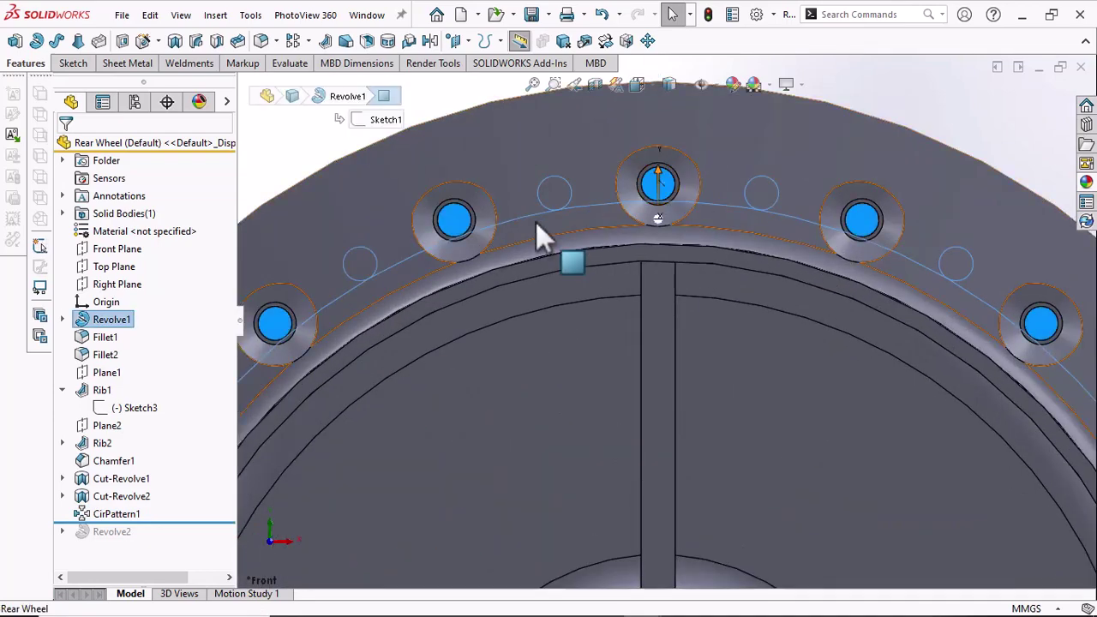
pyautogui.moveTo(557, 222); pyautogui.dragTo(814, 244, button='middle')
pyautogui.scroll(3, 812, 216)
pyautogui.scroll(6, 827, 234)
pyautogui.click(765, 161)
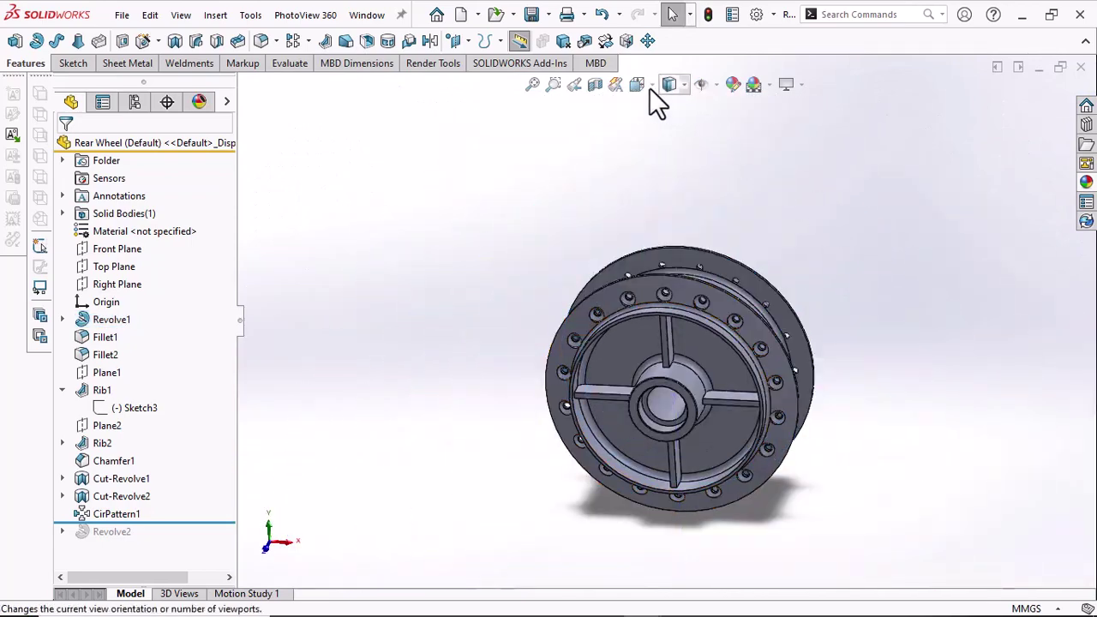
pyautogui.click(727, 131)
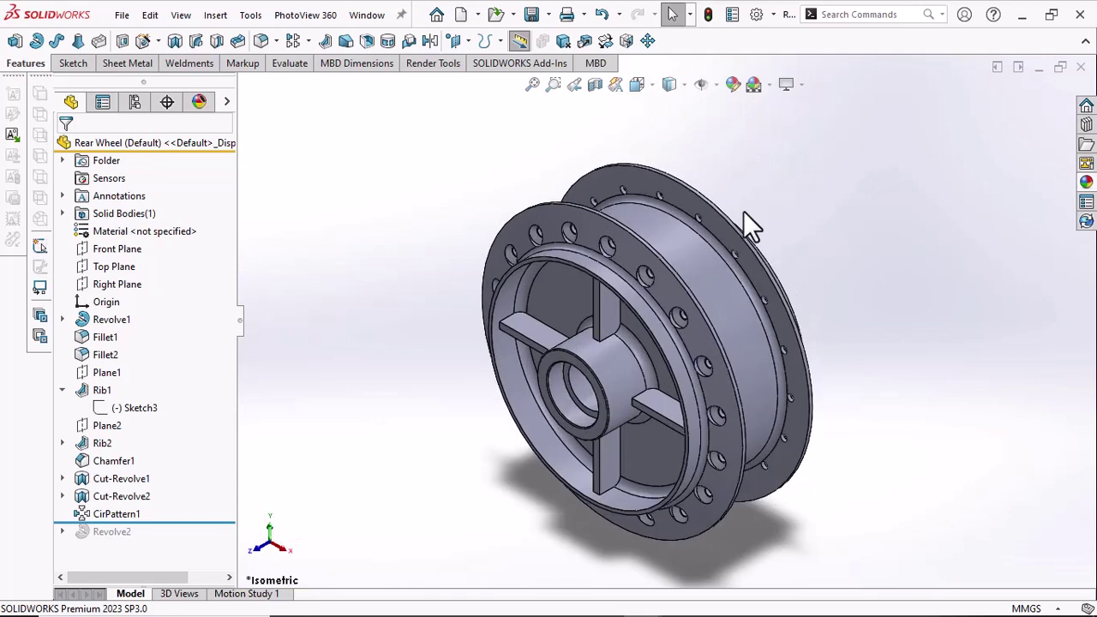
# Edit the base revolve's sketch to set the outer diameter of the hub surface between the flanges to 126 mm, and rebuild the part
pyautogui.click(732, 276)
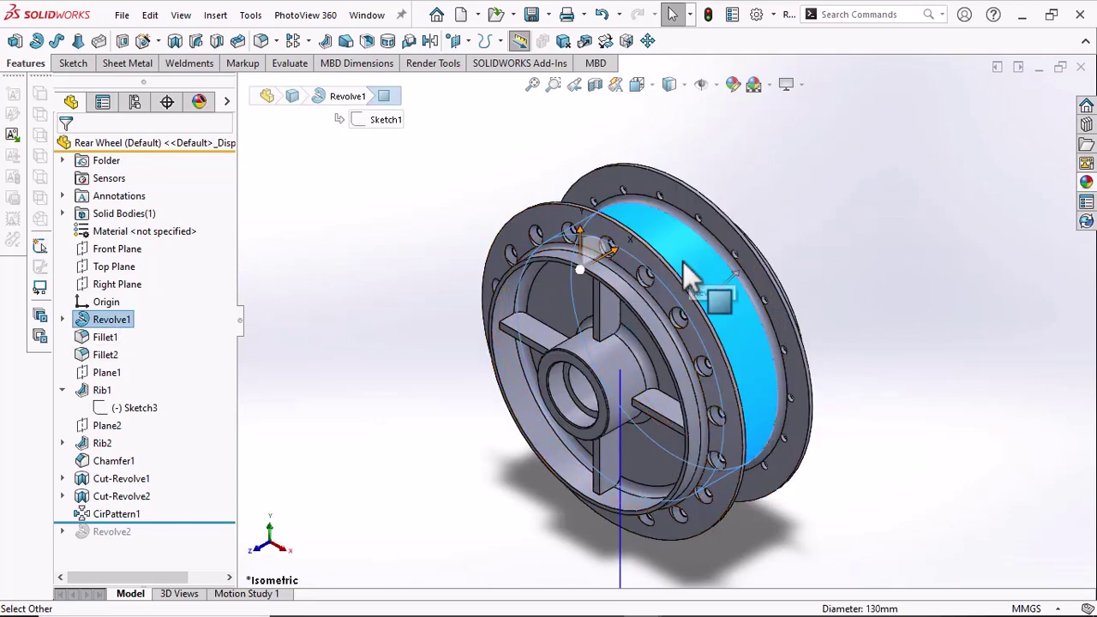
pyautogui.doubleClick(743, 298)
pyautogui.moveTo(736, 304); pyautogui.dragTo(891, 394, button='middle')
pyautogui.click(702, 379)
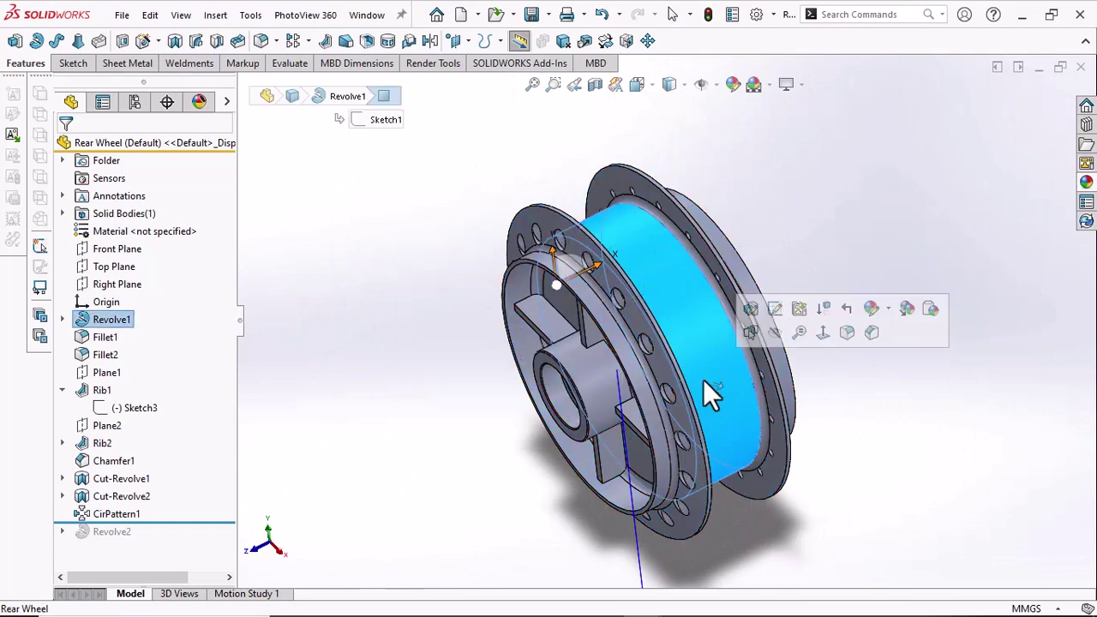
pyautogui.click(775, 308)
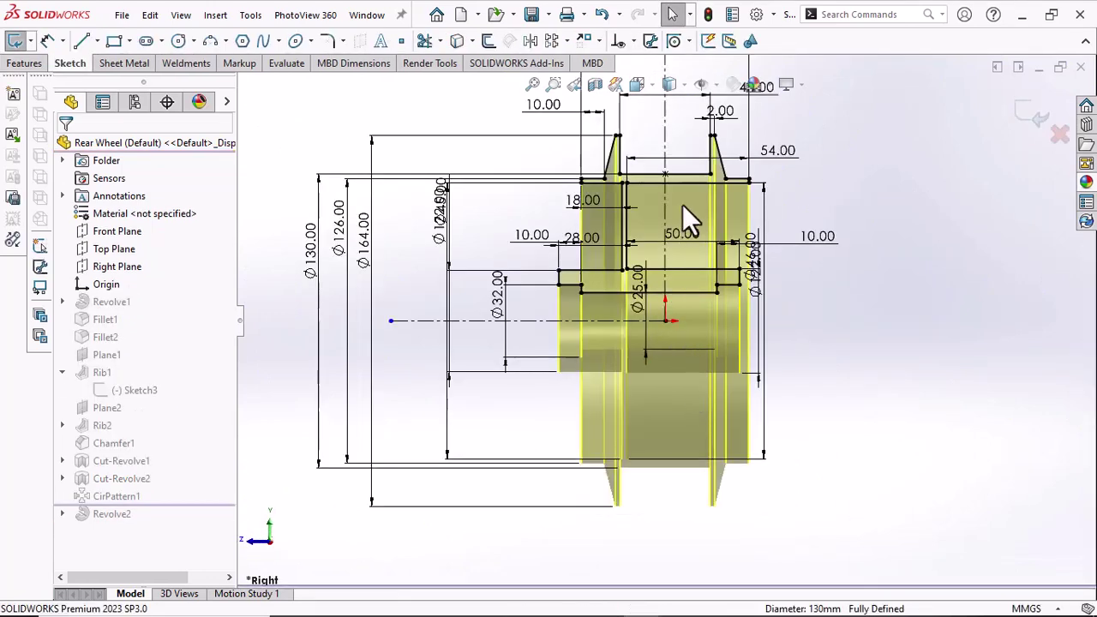
pyautogui.doubleClick(313, 255)
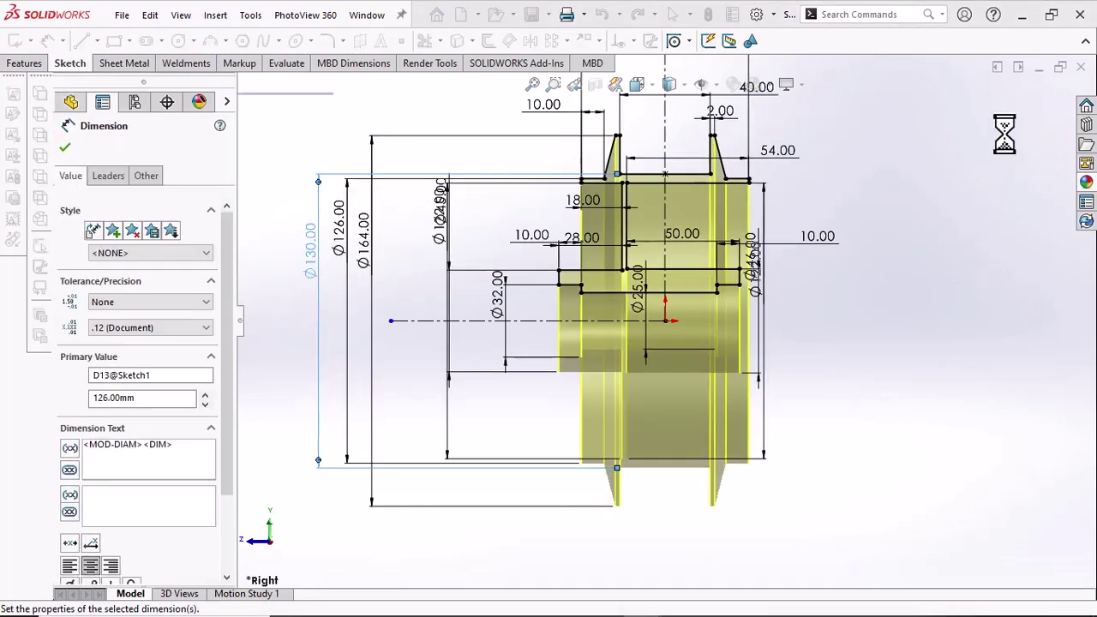
pyautogui.click(1034, 123)
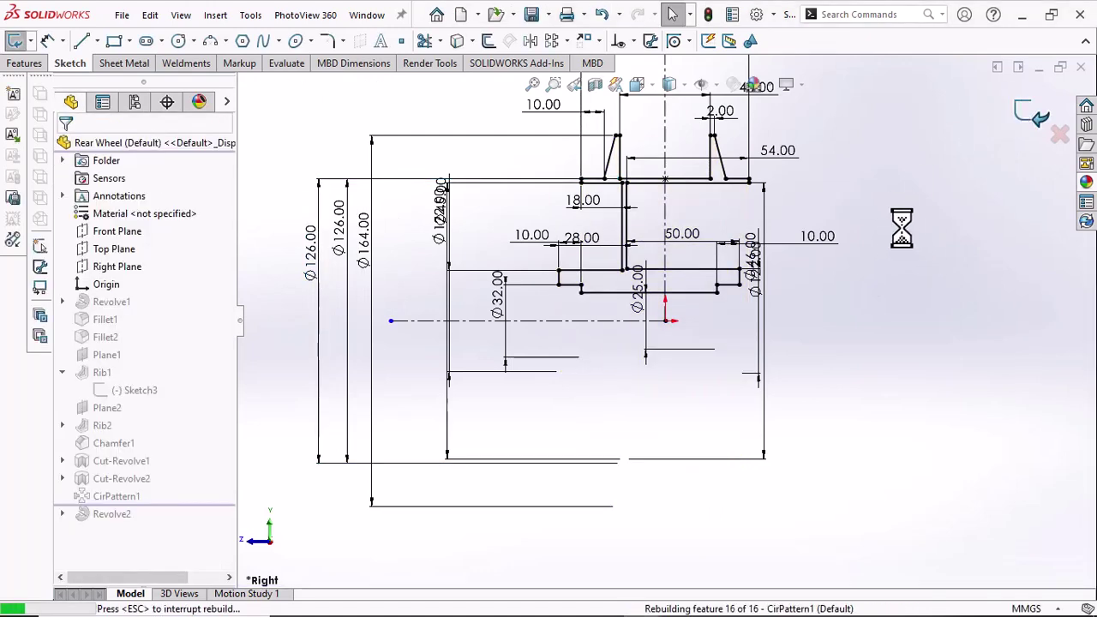
pyautogui.moveTo(866, 238); pyautogui.dragTo(819, 290, button='middle')
pyautogui.click(636, 86)
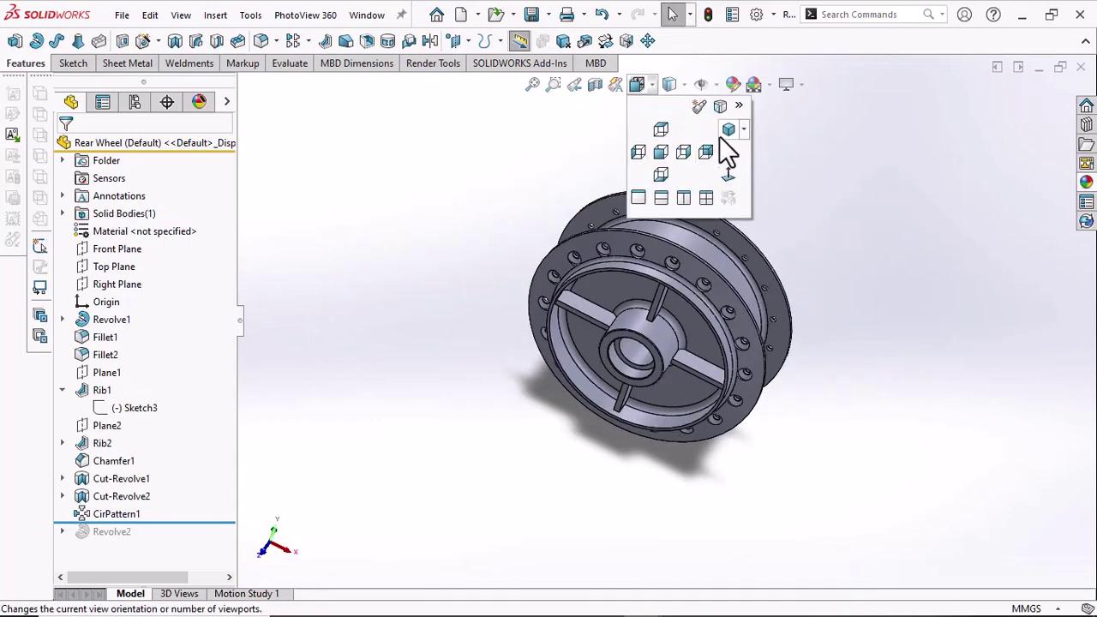
pyautogui.click(723, 137)
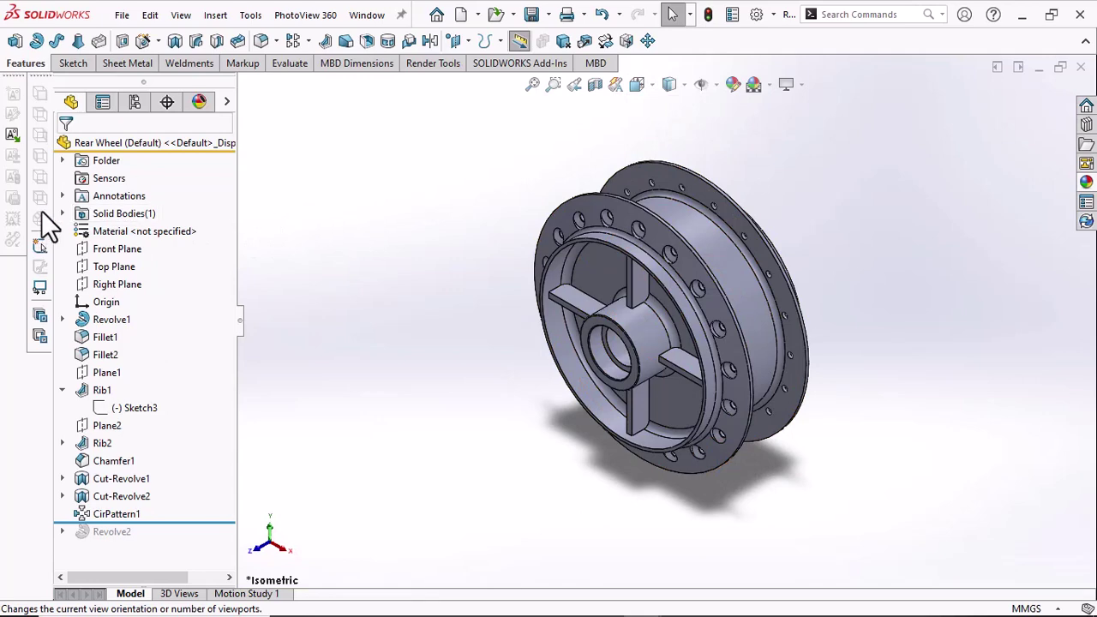
# Apply a dark grey colour from the standard swatches to the whole hub body
pyautogui.click(64, 213)
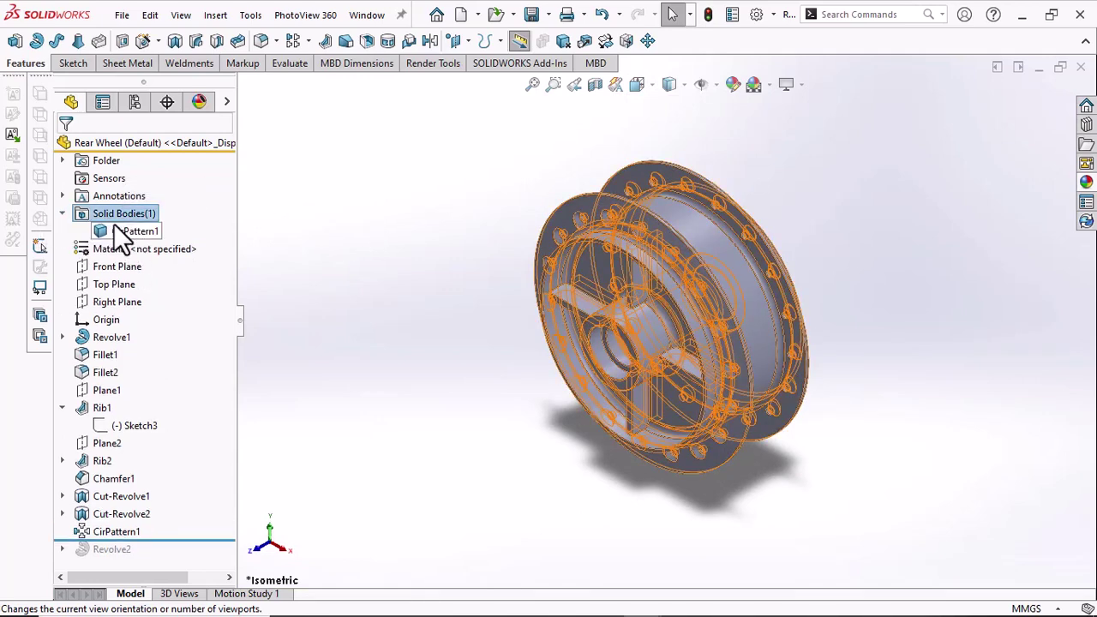
pyautogui.click(124, 233)
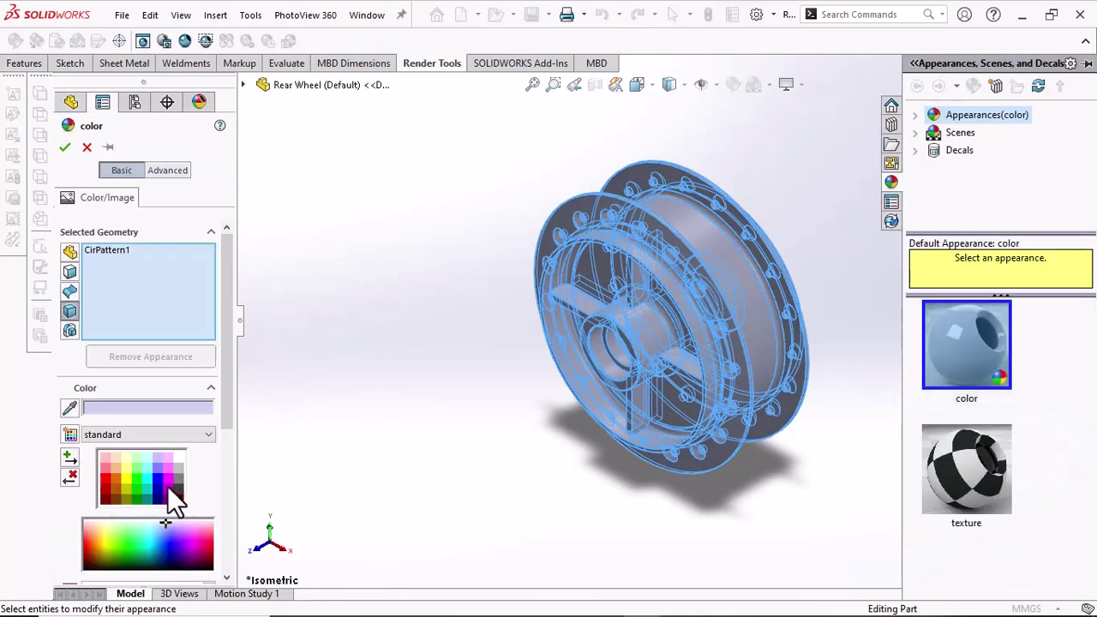
pyautogui.click(175, 489)
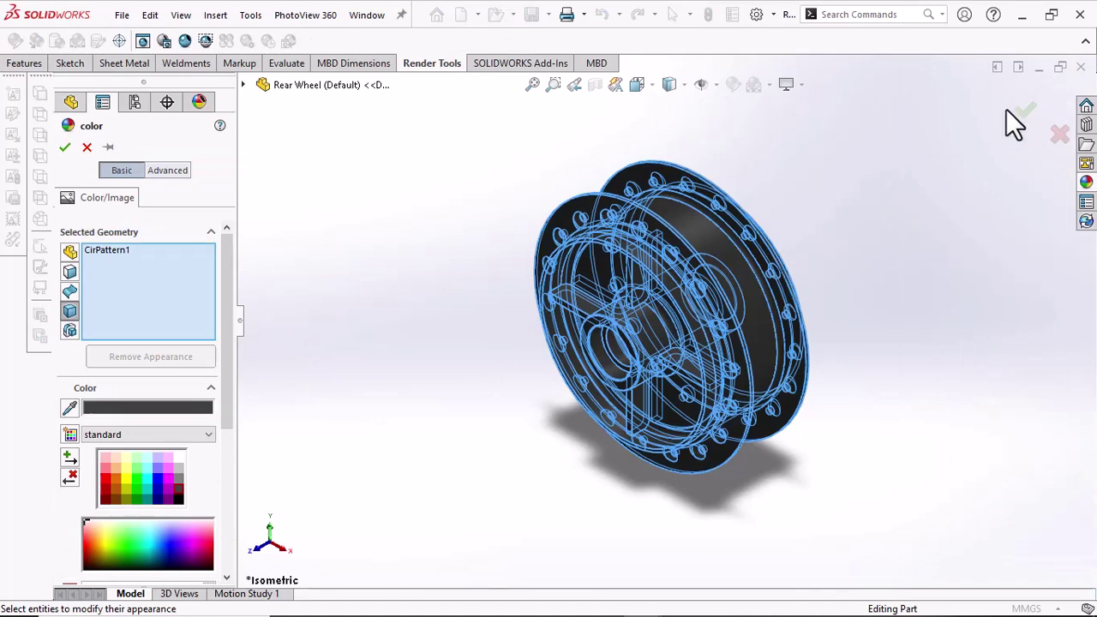
pyautogui.click(1011, 116)
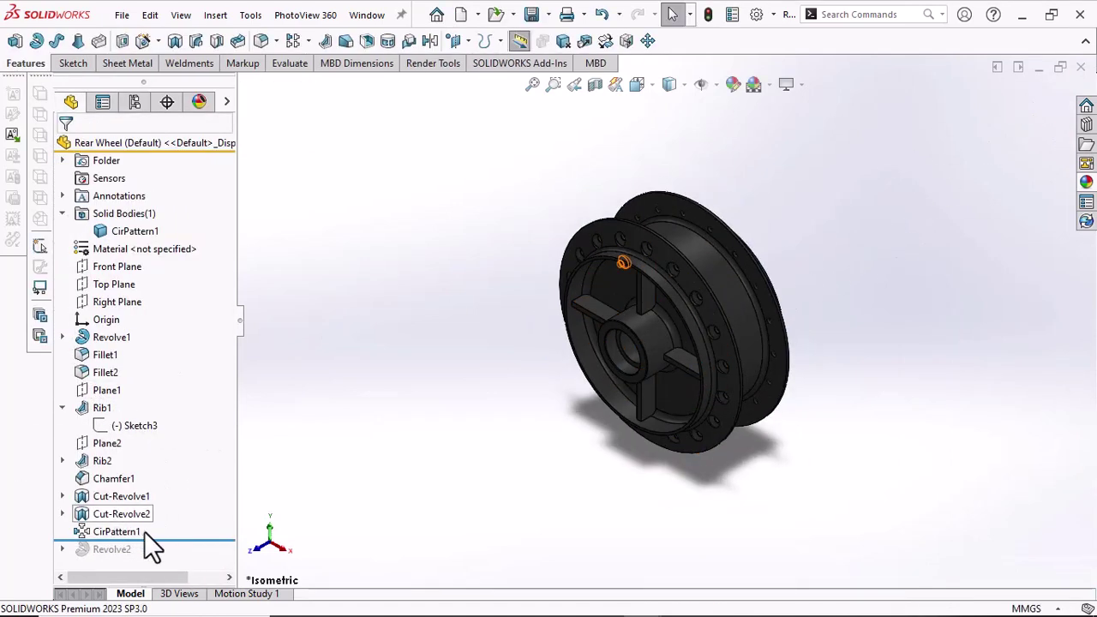
# Roll the feature history forward past the rim's revolve so the rim is included in the part
pyautogui.moveTo(166, 538); pyautogui.dragTo(150, 557)
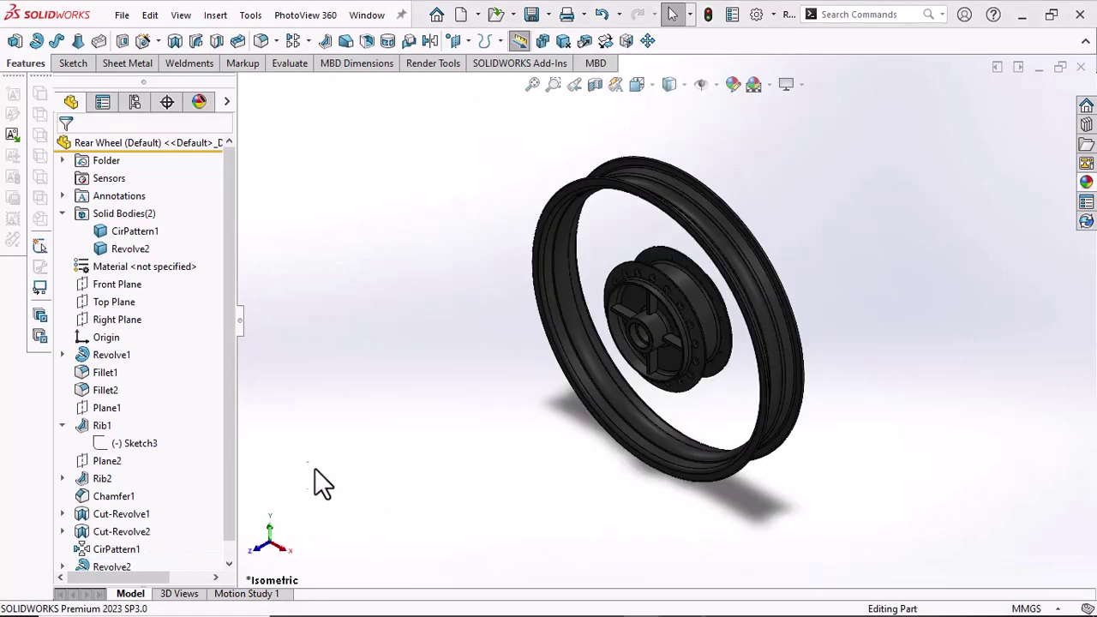
pyautogui.scroll(-1, 145, 141)
pyautogui.click(198, 104)
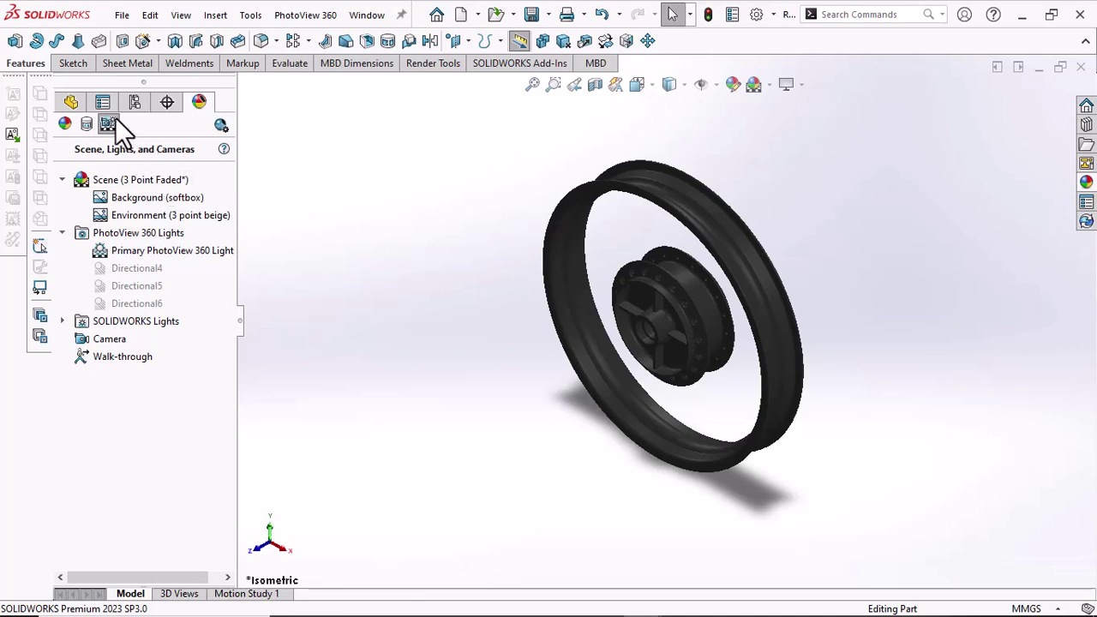
pyautogui.click(70, 102)
pyautogui.click(129, 214)
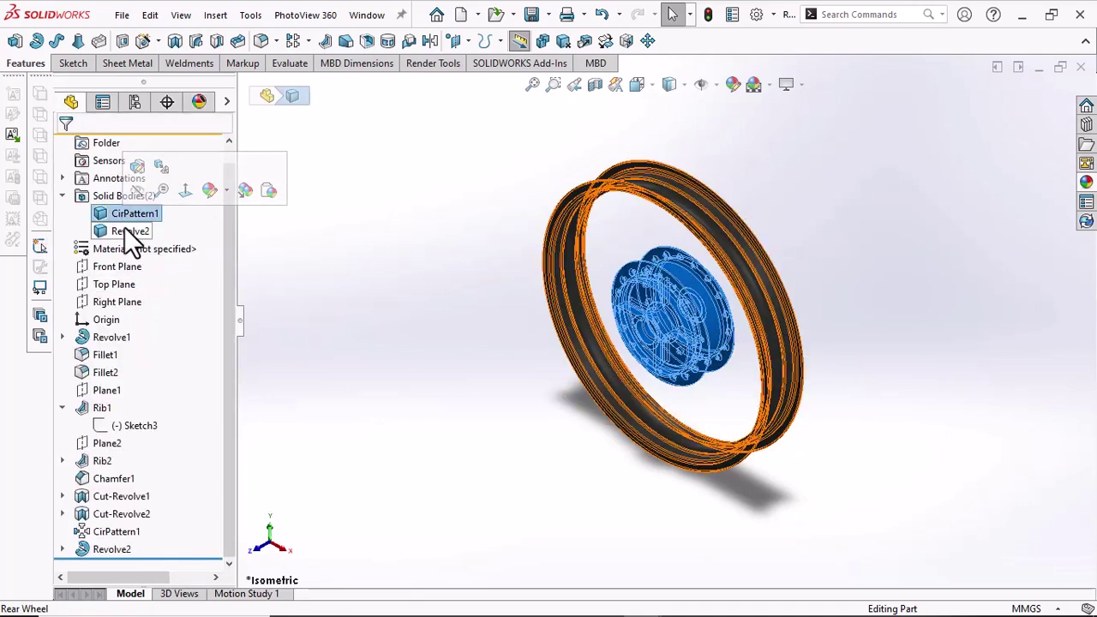
pyautogui.click(1023, 248)
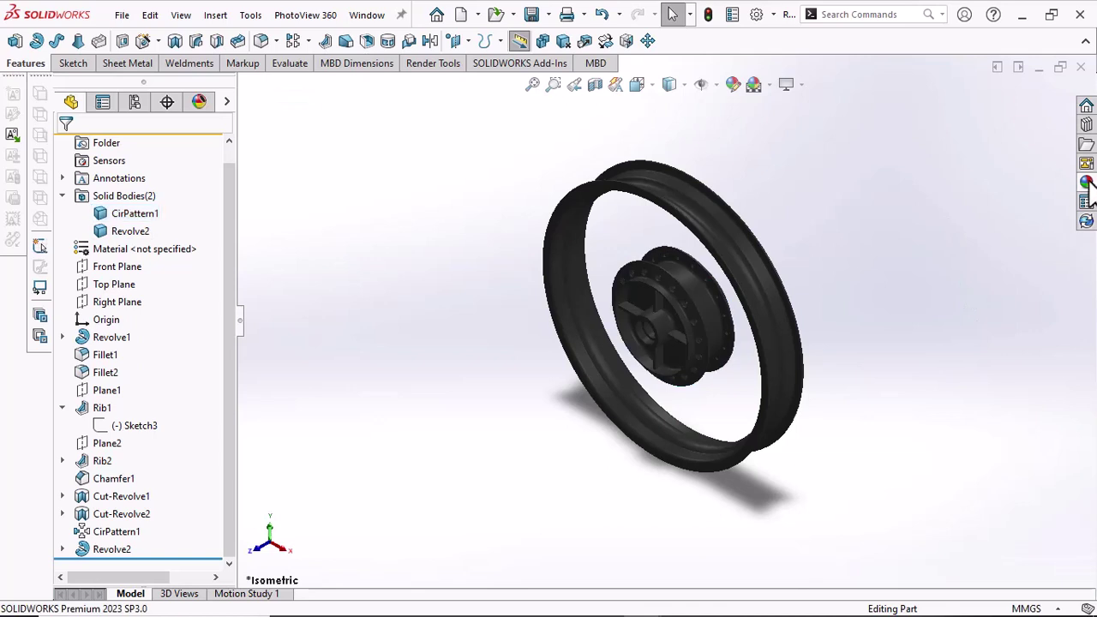
# Apply the white car paint appearance to the hub body and the rim body
pyautogui.click(1085, 182)
pyautogui.moveTo(964, 446); pyautogui.dragTo(712, 316)
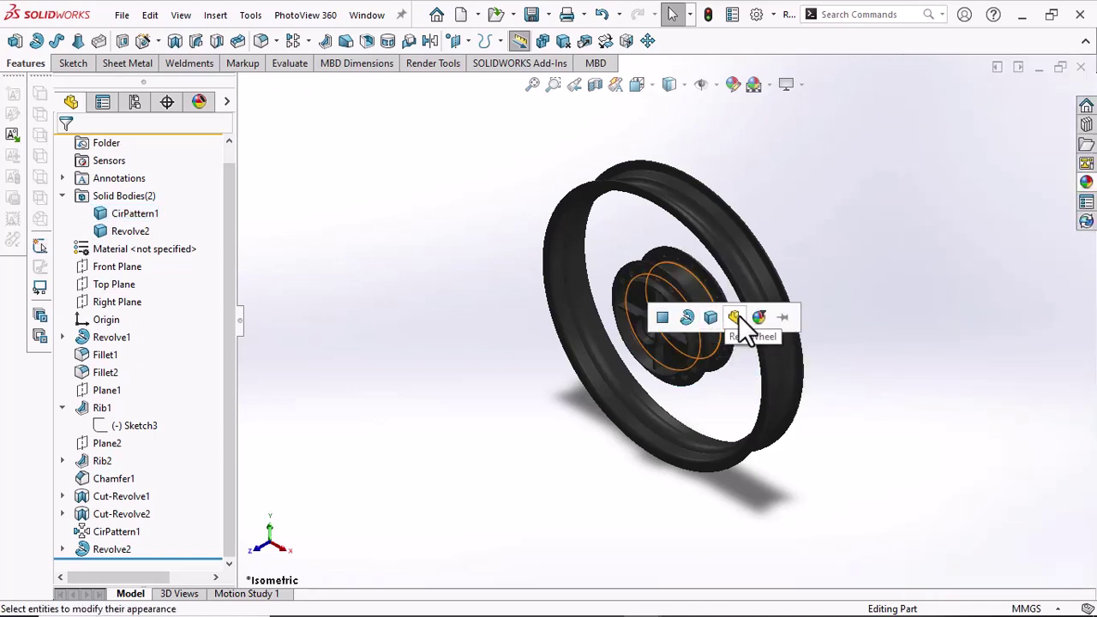
pyautogui.click(710, 317)
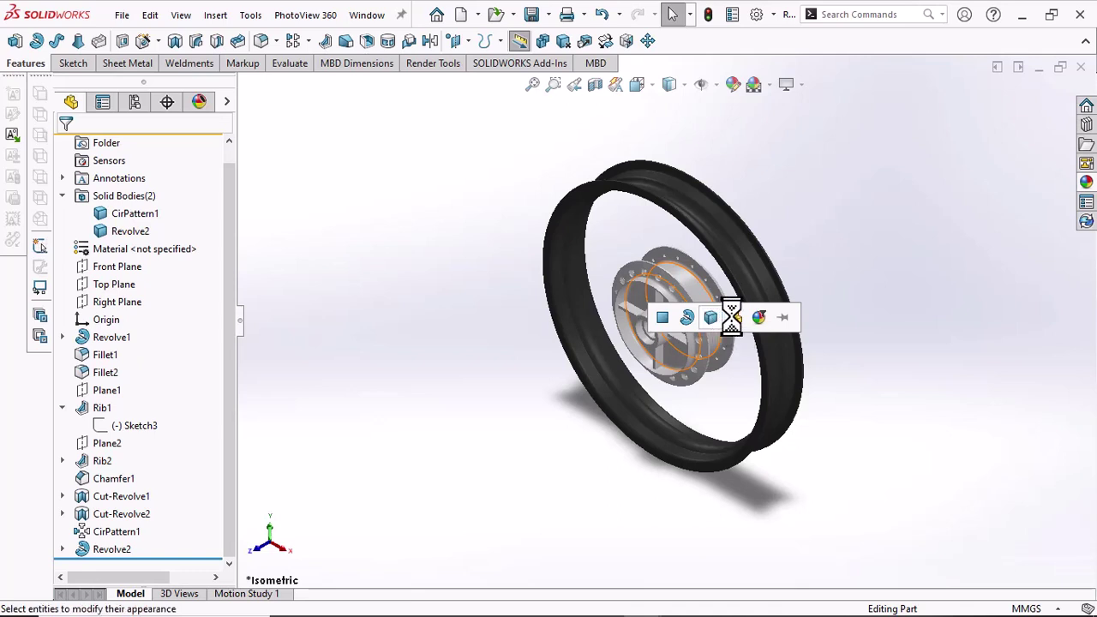
pyautogui.click(710, 318)
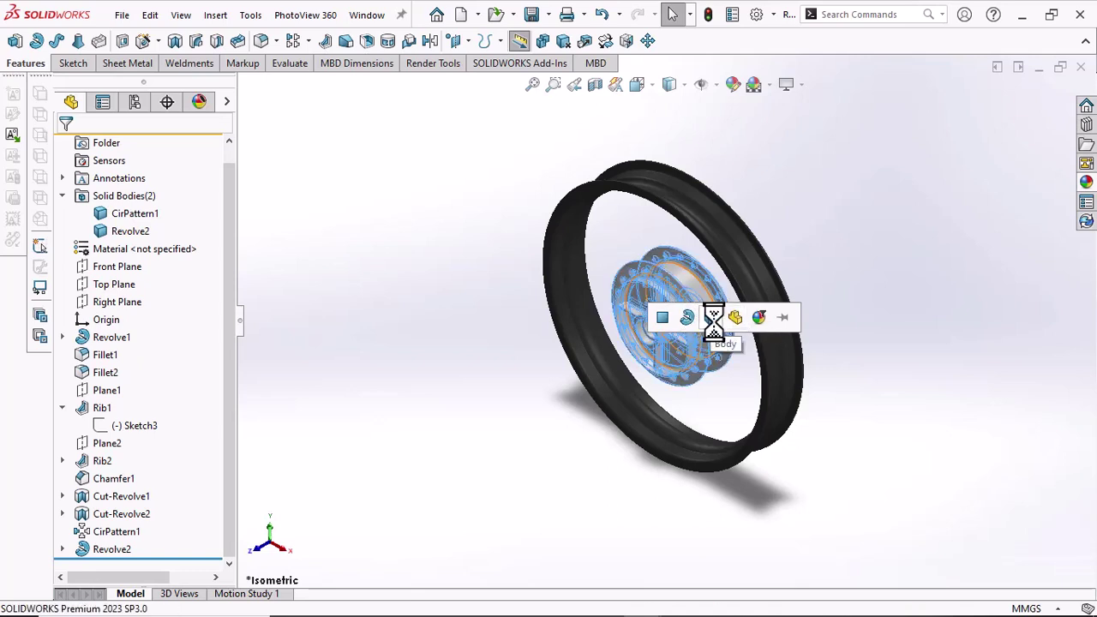
pyautogui.click(1087, 182)
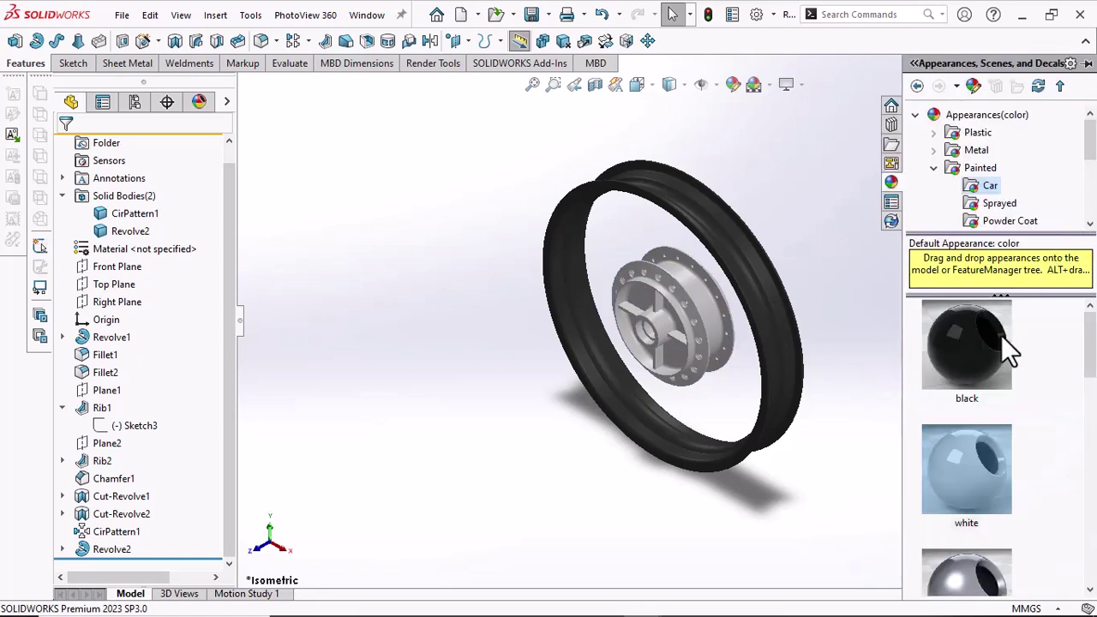
pyautogui.moveTo(977, 473); pyautogui.dragTo(768, 278)
pyautogui.click(782, 280)
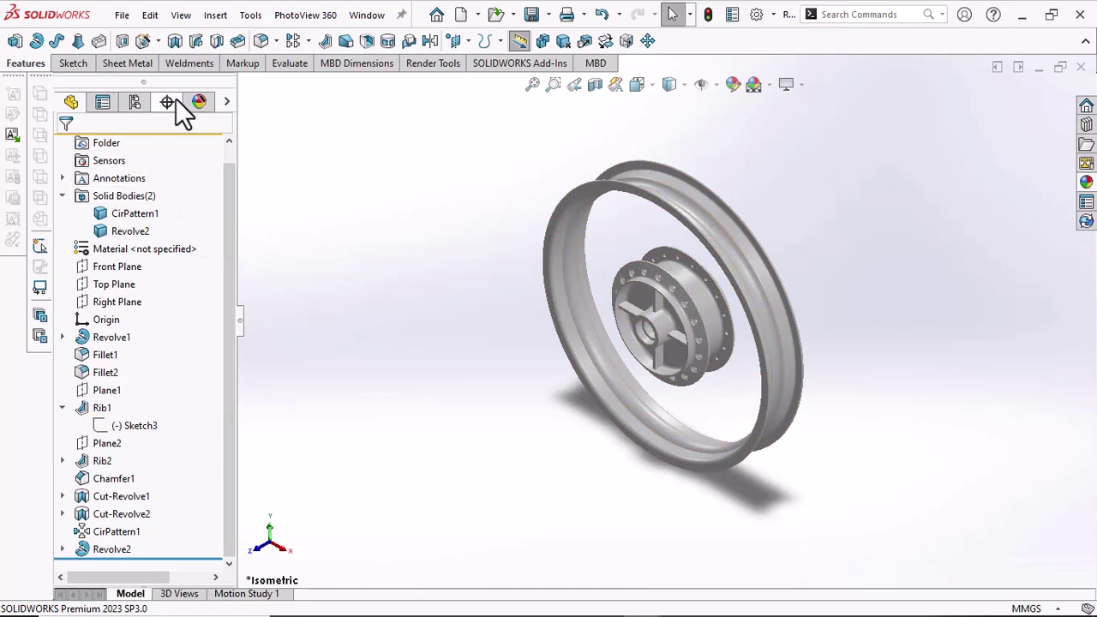
# Change the scene background to a gradient with a grey top colour (RGB 102, 102, 102) and accept the scene
pyautogui.click(200, 102)
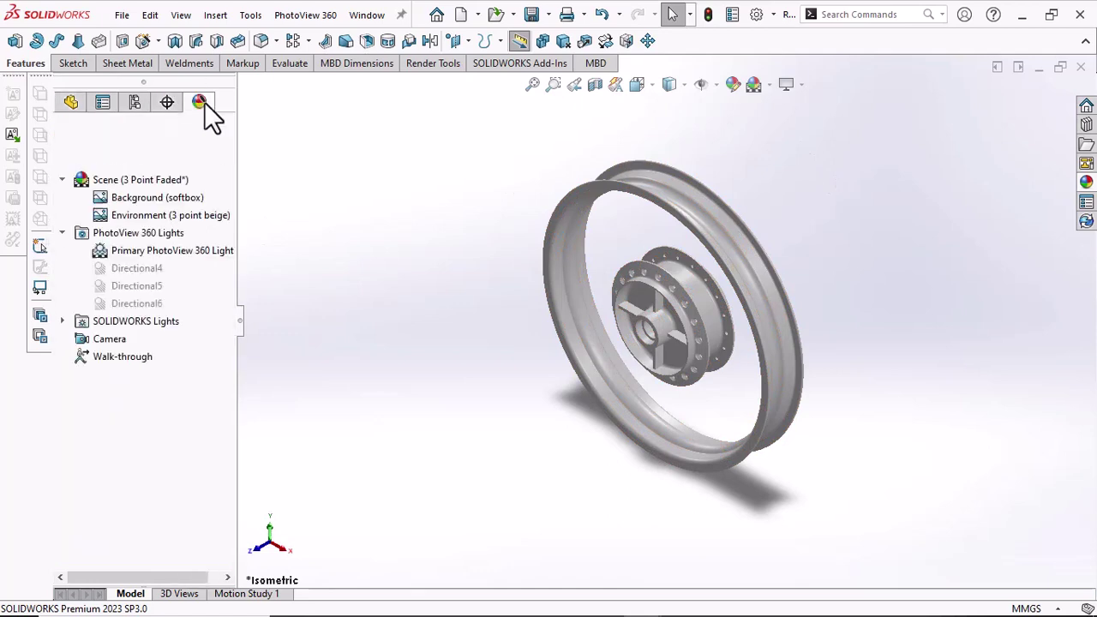
pyautogui.doubleClick(133, 181)
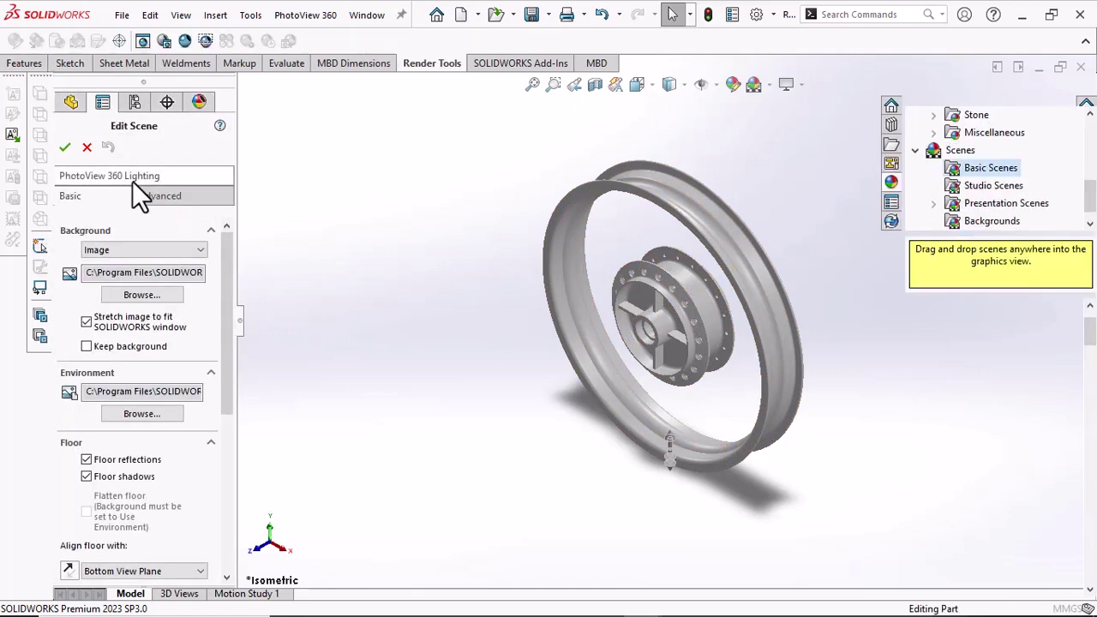
pyautogui.click(120, 251)
pyautogui.click(114, 284)
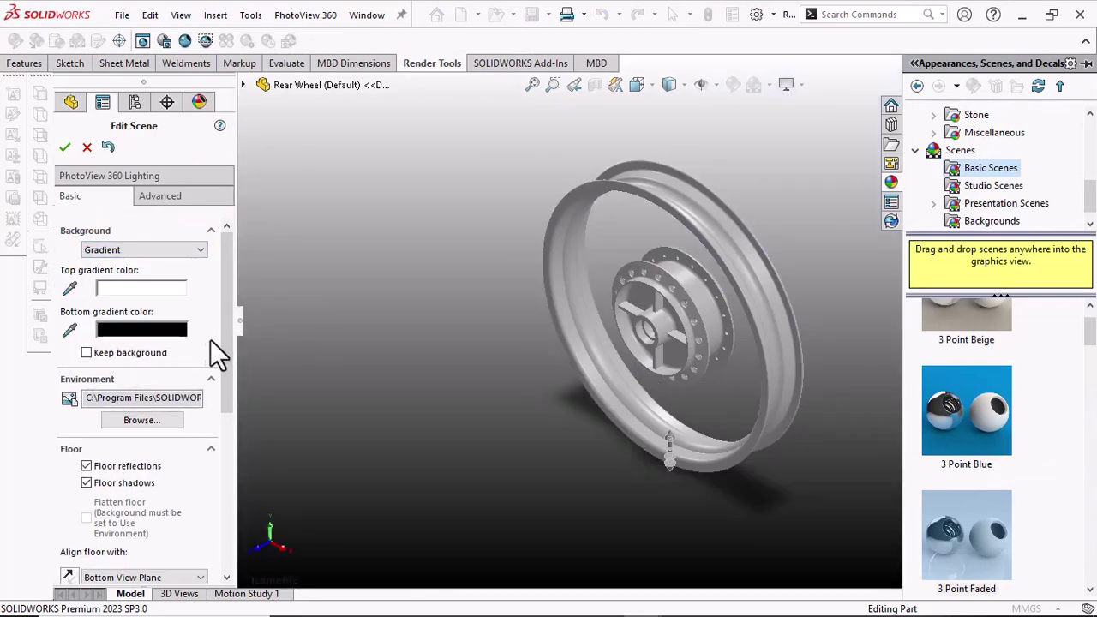
pyautogui.click(143, 289)
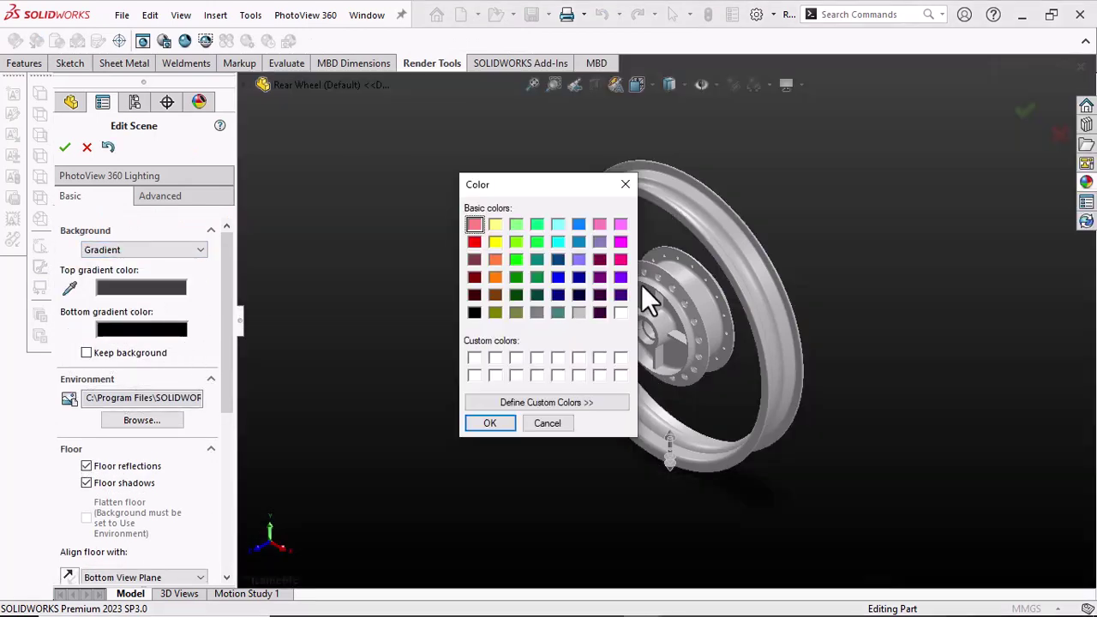
pyautogui.click(568, 402)
pyautogui.moveTo(810, 315); pyautogui.dragTo(802, 294)
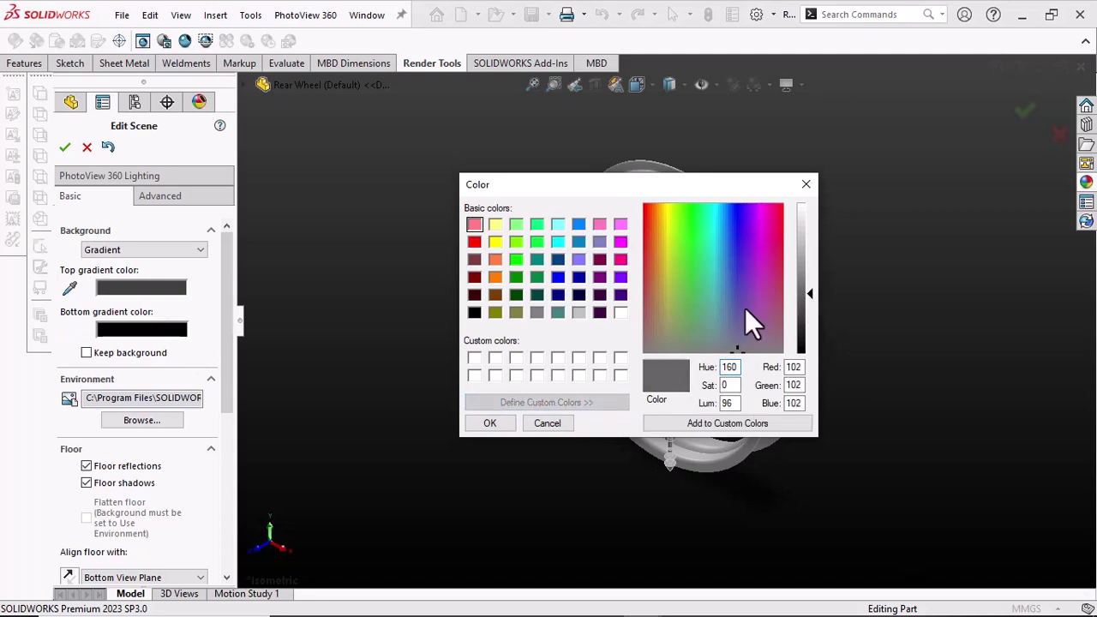
pyautogui.click(489, 423)
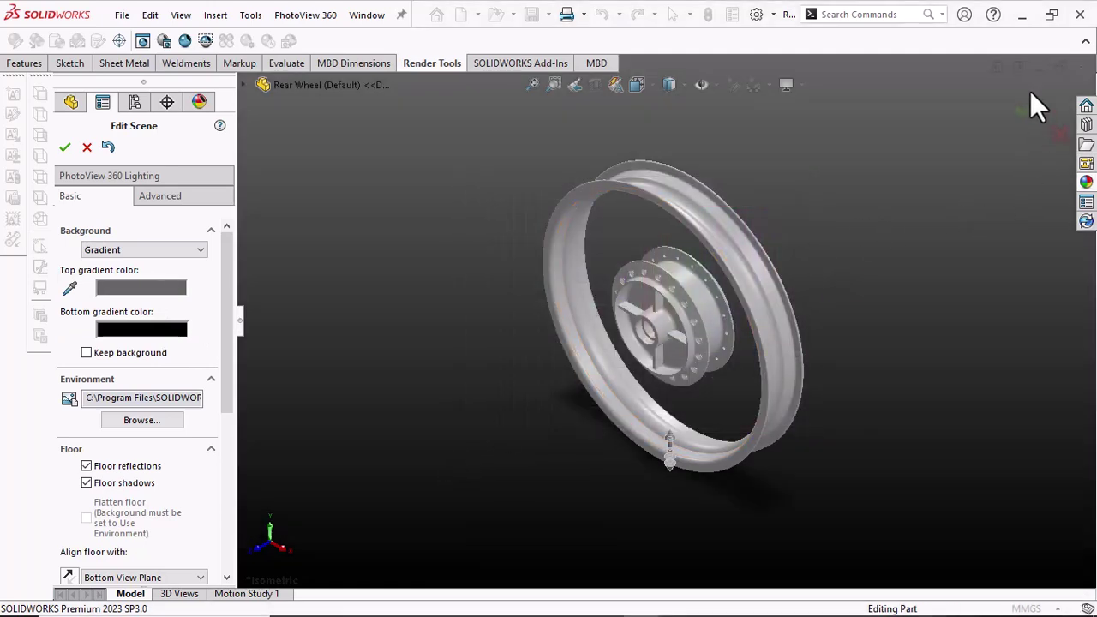
pyautogui.click(1021, 110)
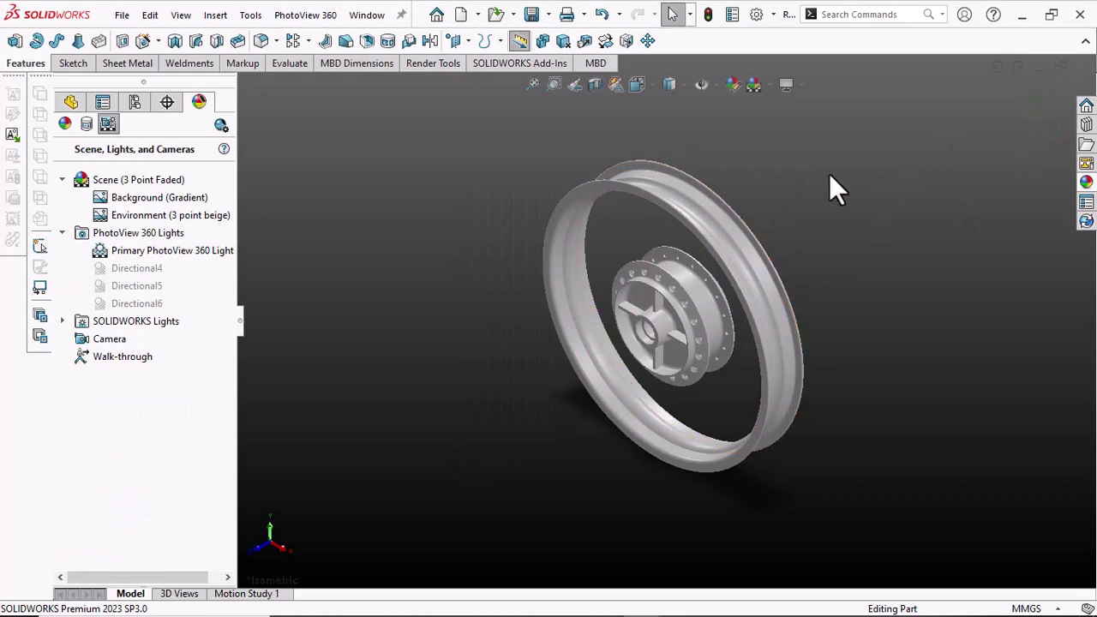
# Start a new sketch on the Front Plane
pyautogui.moveTo(829, 177); pyautogui.dragTo(651, 317, button='middle')
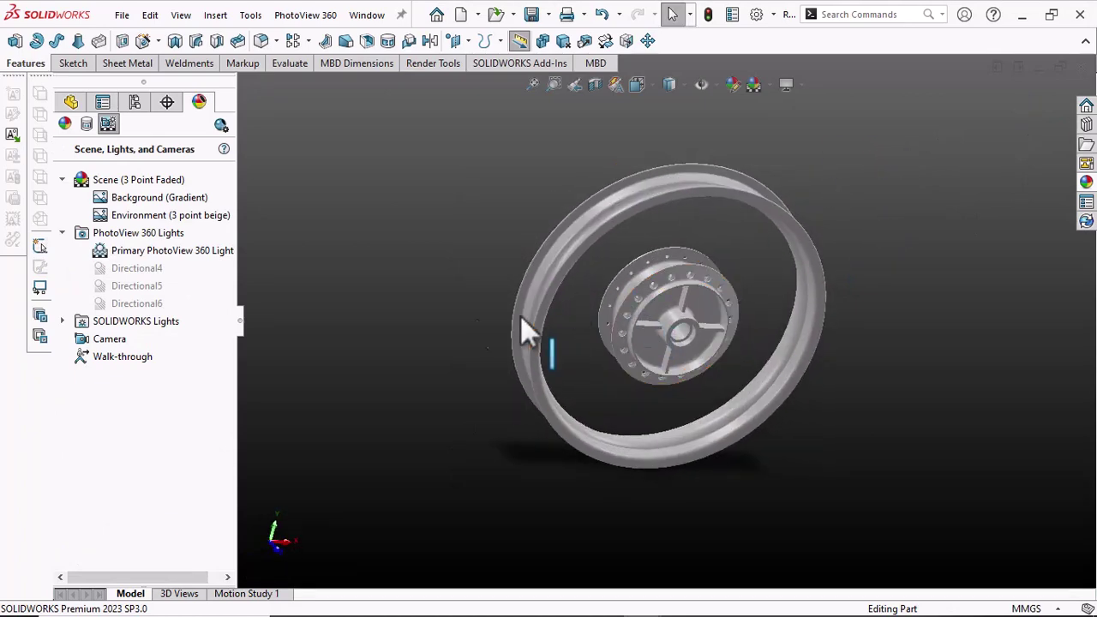
pyautogui.click(71, 103)
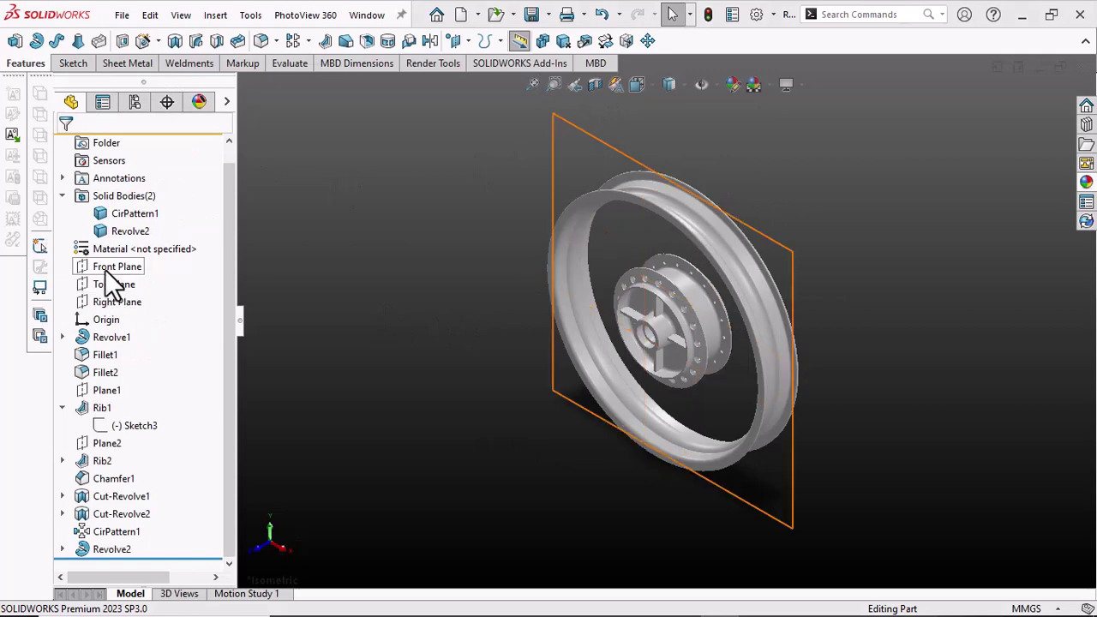
pyautogui.click(106, 267)
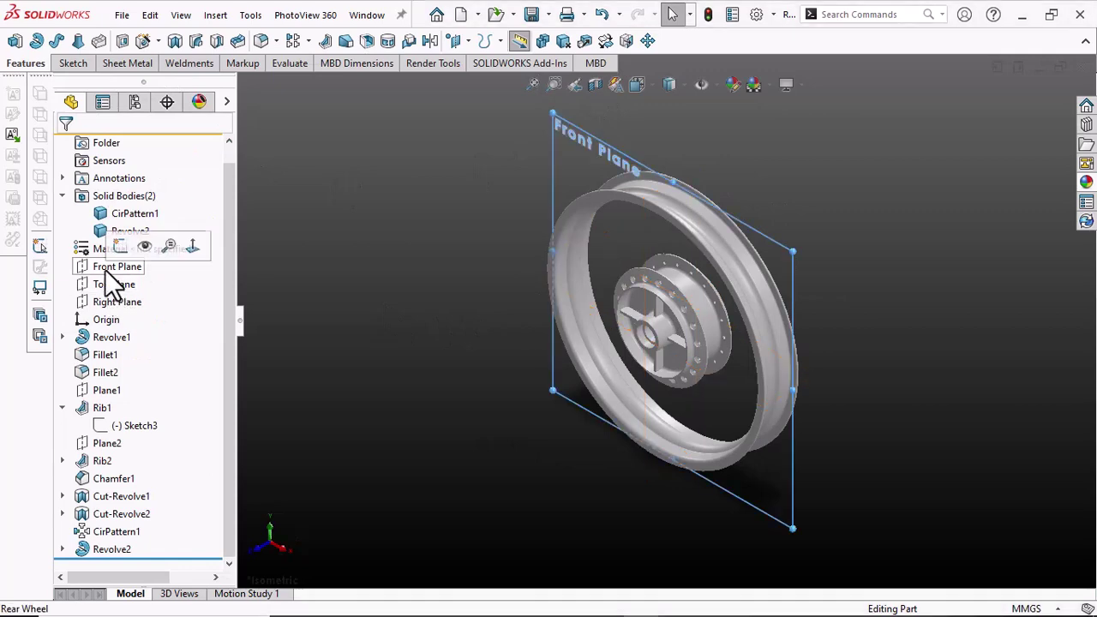
pyautogui.click(124, 244)
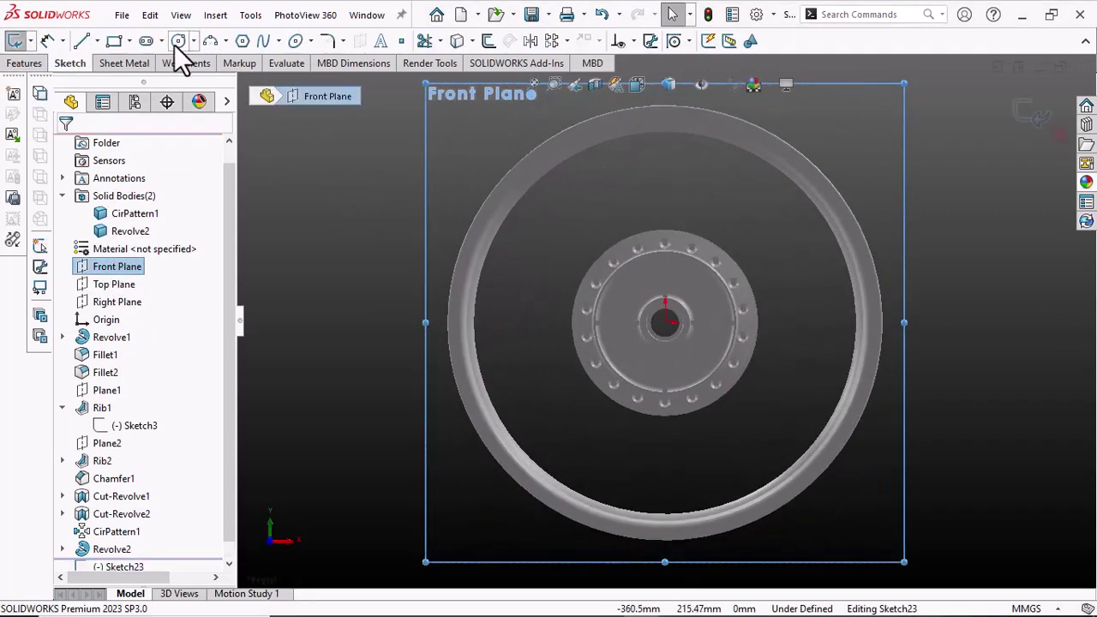
# Draw a vertical centerline from the centre of the flange's topmost spoke hole up to just beyond the rim's outer edge
pyautogui.click(98, 41)
pyautogui.click(111, 80)
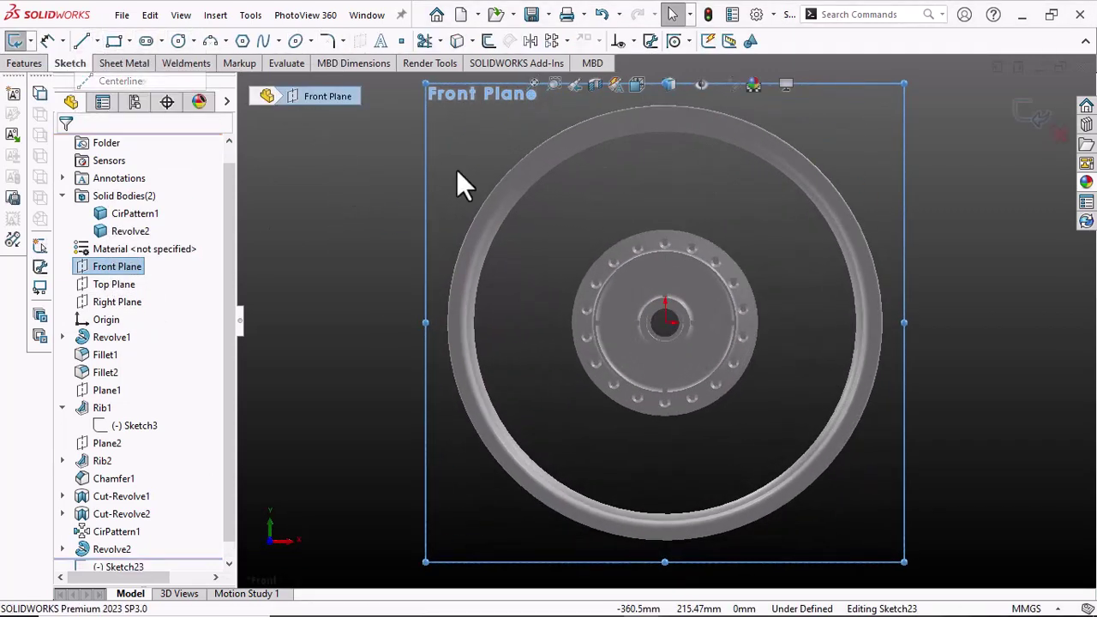
pyautogui.scroll(-5, 668, 252)
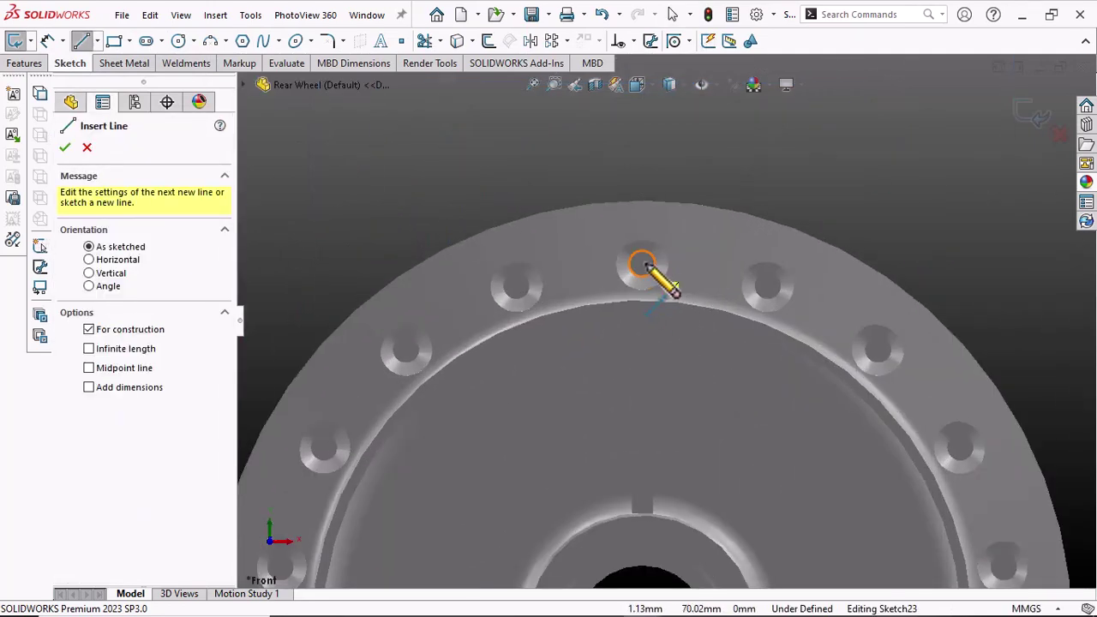
pyautogui.click(643, 266)
pyautogui.scroll(5, 677, 315)
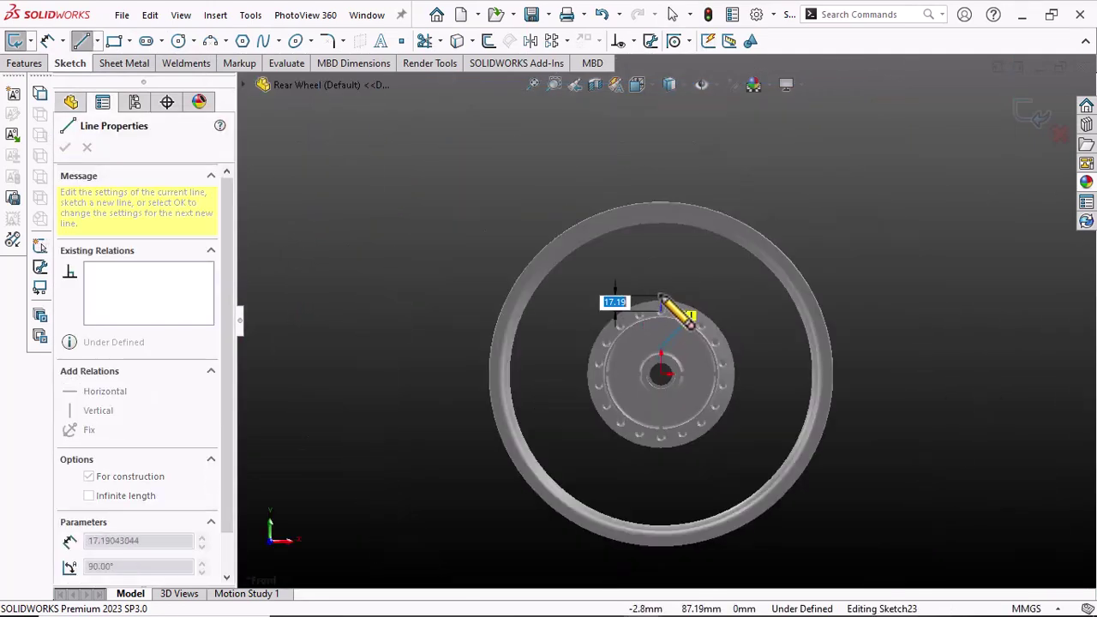
pyautogui.scroll(-4, 661, 220)
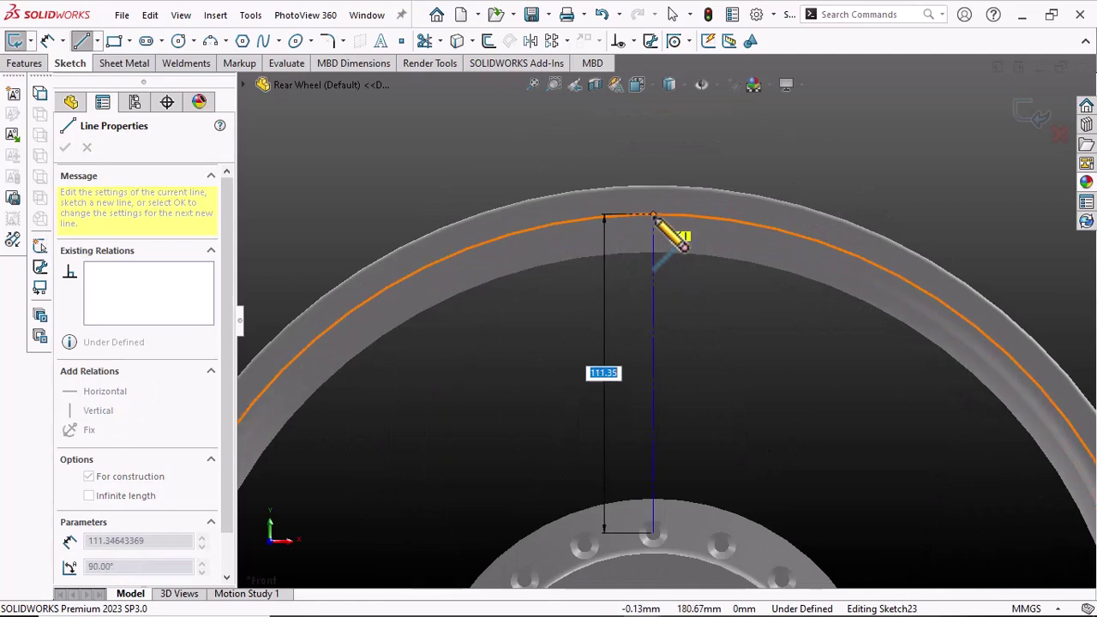
pyautogui.click(656, 168)
pyautogui.press('Escape')
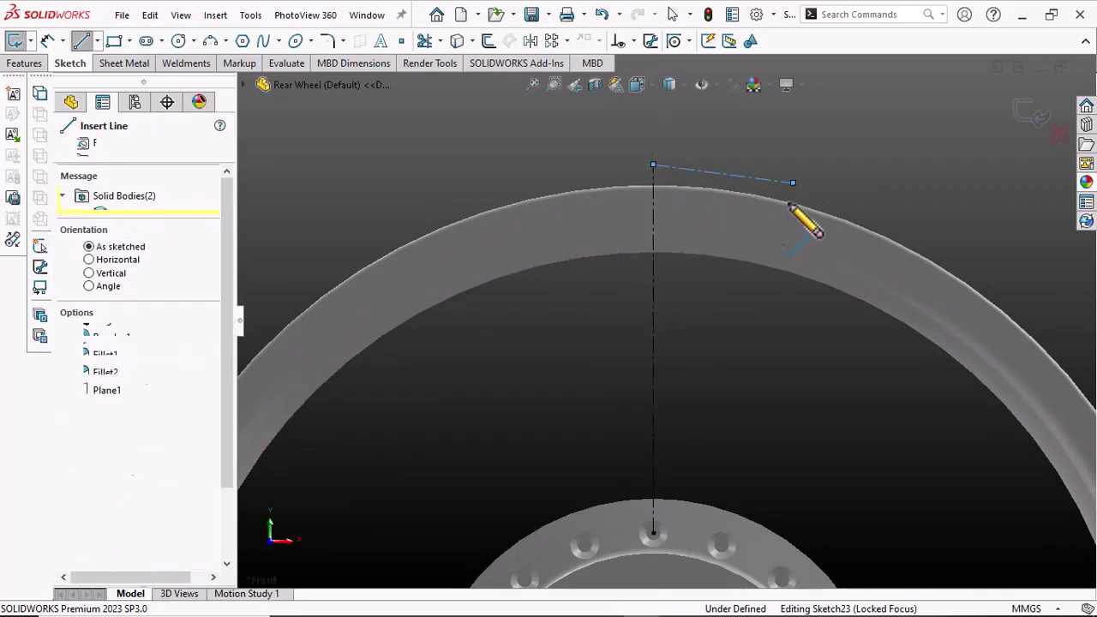
# Draw a second, slanted centerline from the same spoke hole's centre up and to the right, ending on the rim
pyautogui.scroll(4, 712, 397)
pyautogui.scroll(-3, 711, 397)
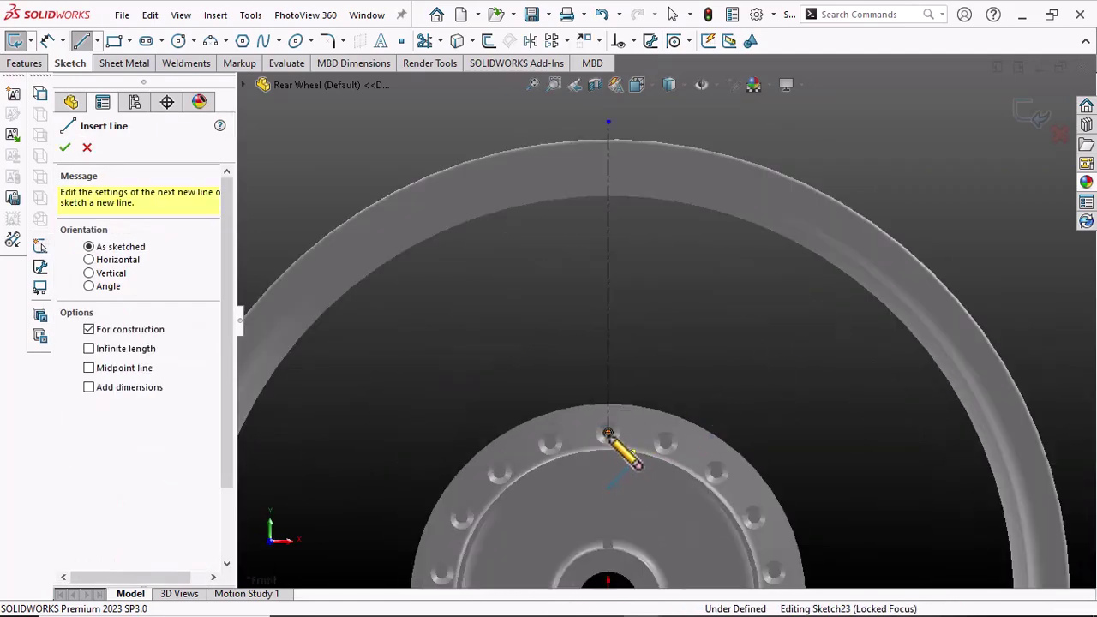
pyautogui.moveTo(608, 434)
pyautogui.mouseDown()
pyautogui.moveTo(906, 294)
pyautogui.moveTo(907, 274)
pyautogui.mouseUp()
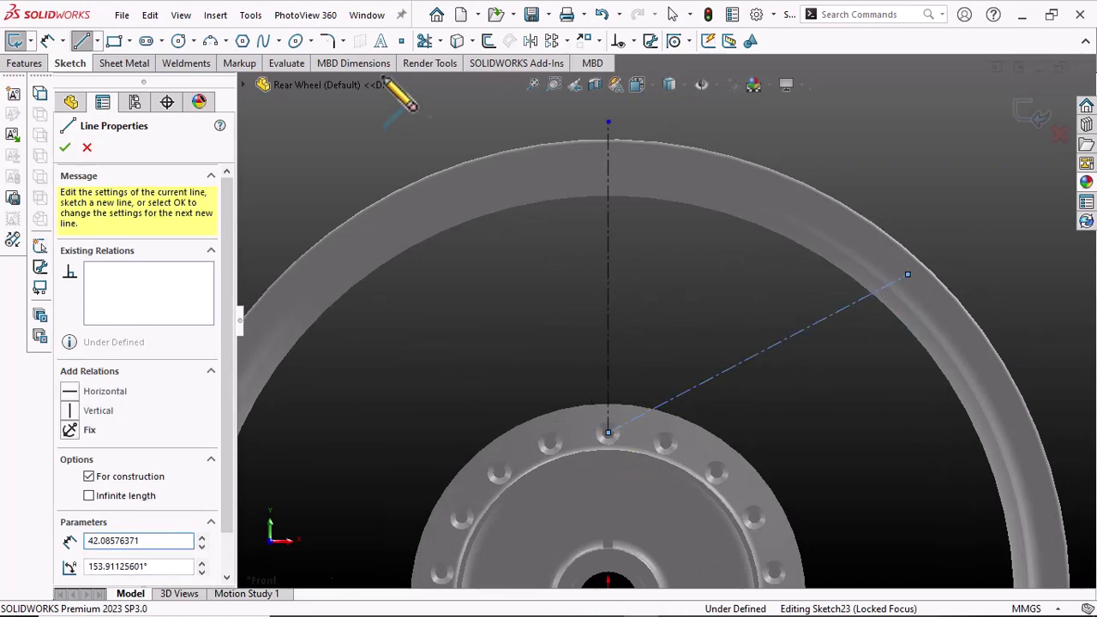
# Draw a circle centred on the origin, slightly larger than the rim, near the upper end of the vertical centerline
pyautogui.click(179, 40)
pyautogui.scroll(3, 600, 343)
pyautogui.click(633, 475)
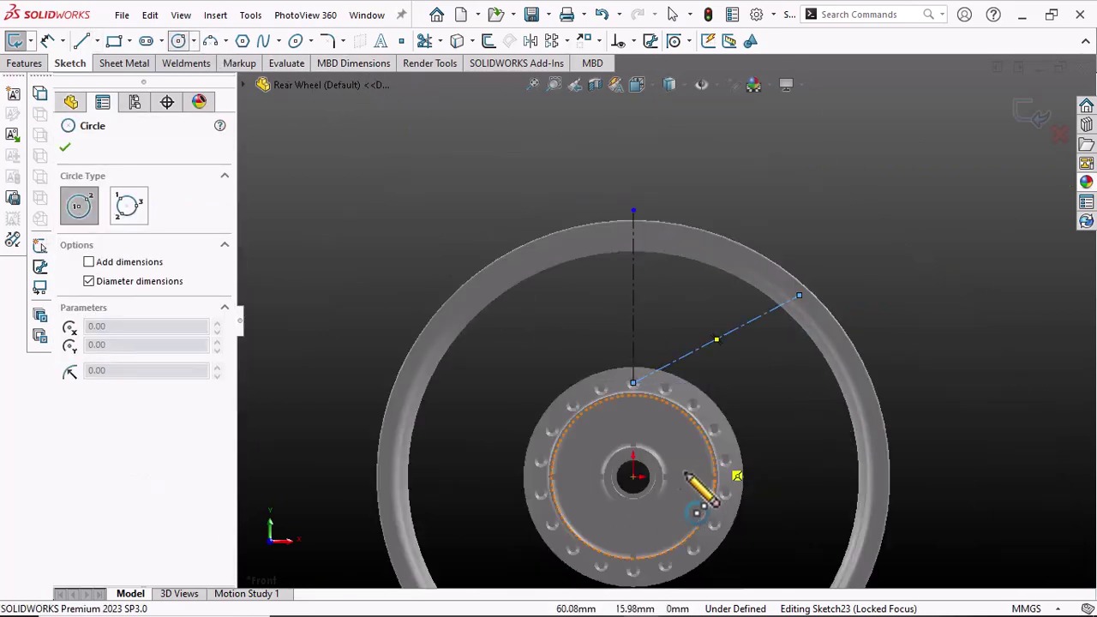
pyautogui.click(633, 476)
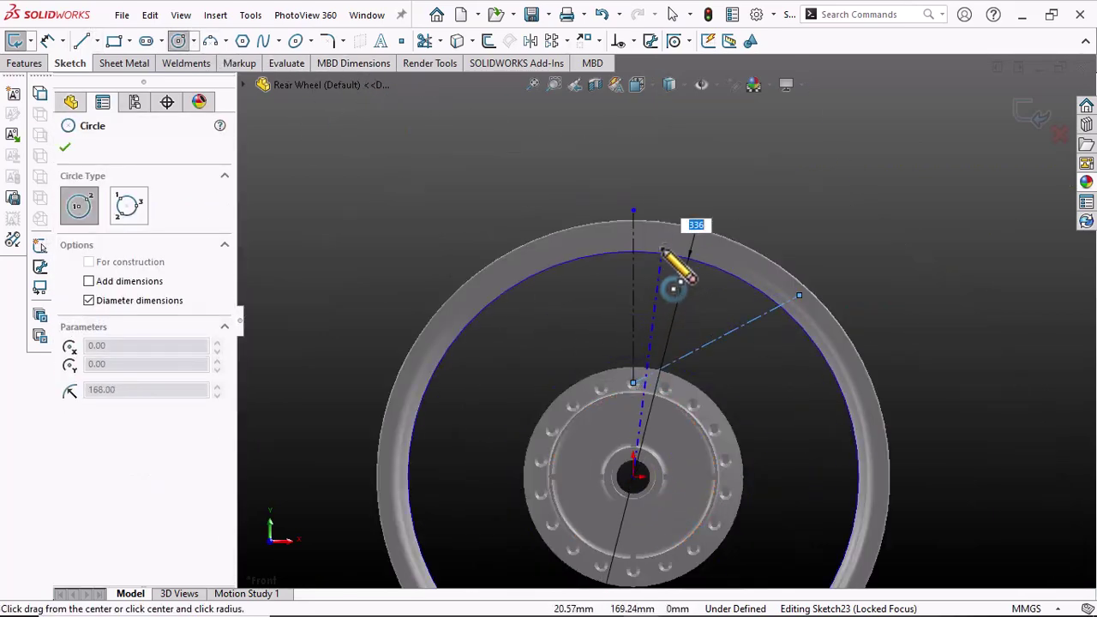
pyautogui.scroll(-3, 662, 238)
pyautogui.scroll(2, 658, 248)
pyautogui.scroll(2, 651, 214)
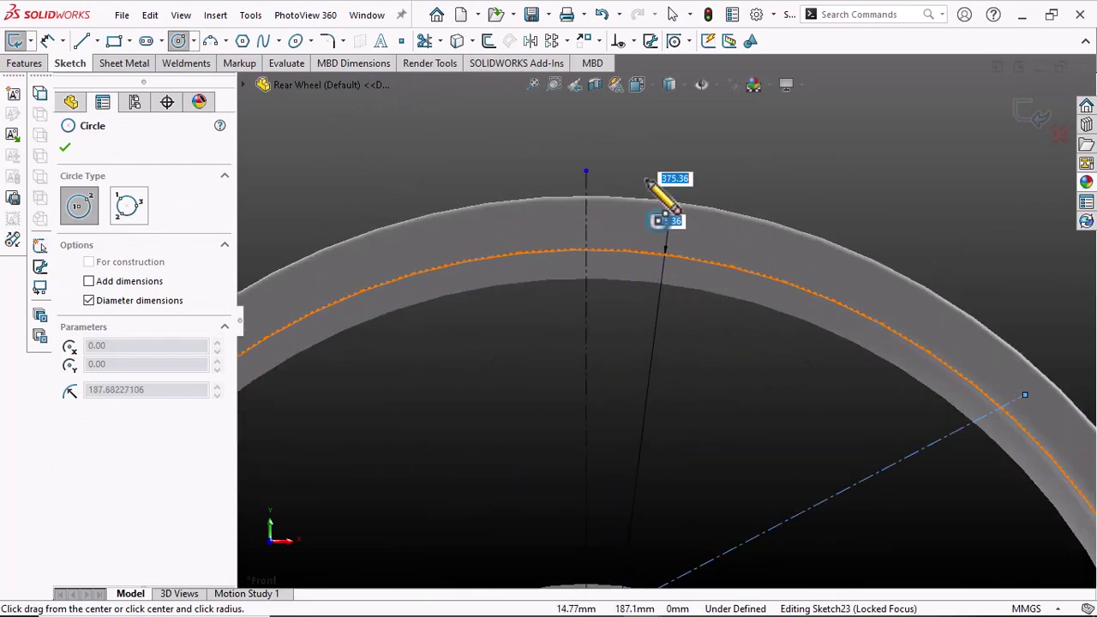
pyautogui.click(646, 174)
pyautogui.click(646, 173)
pyautogui.rightClick(646, 174)
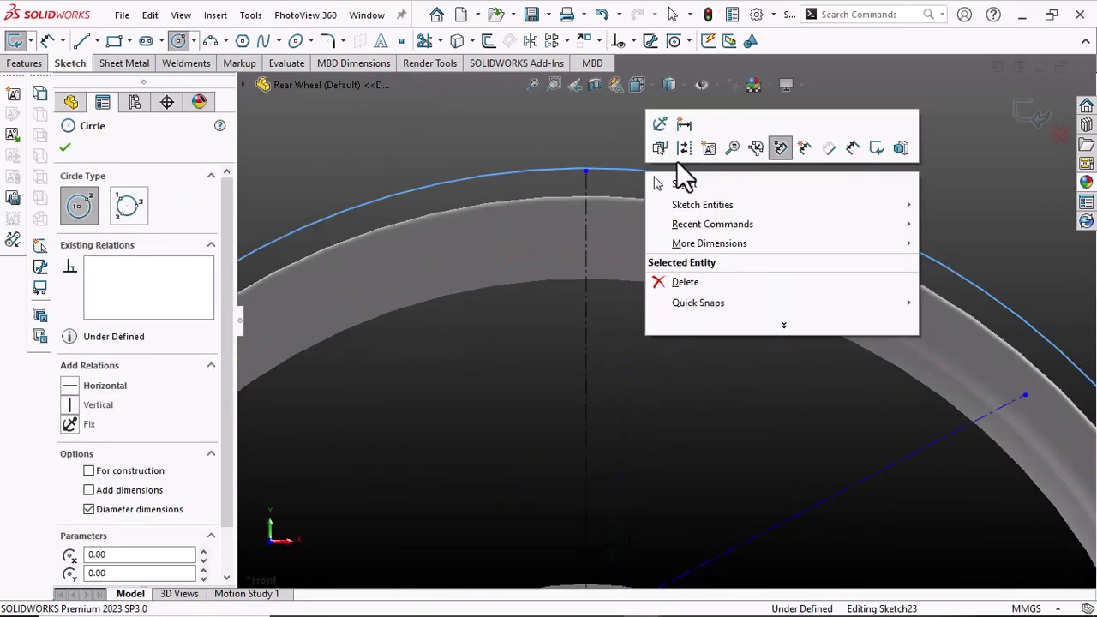
# Dimension the circle around the wheel's centre with a diameter of 350 mm
pyautogui.click(856, 156)
pyautogui.click(792, 199)
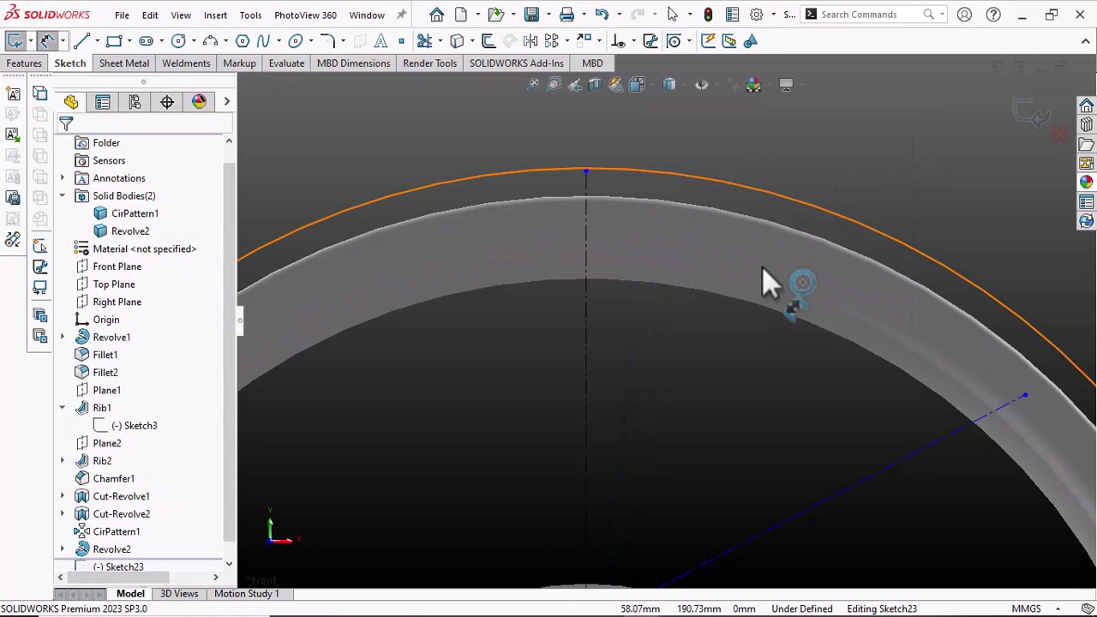
pyautogui.click(713, 342)
pyautogui.click(713, 342)
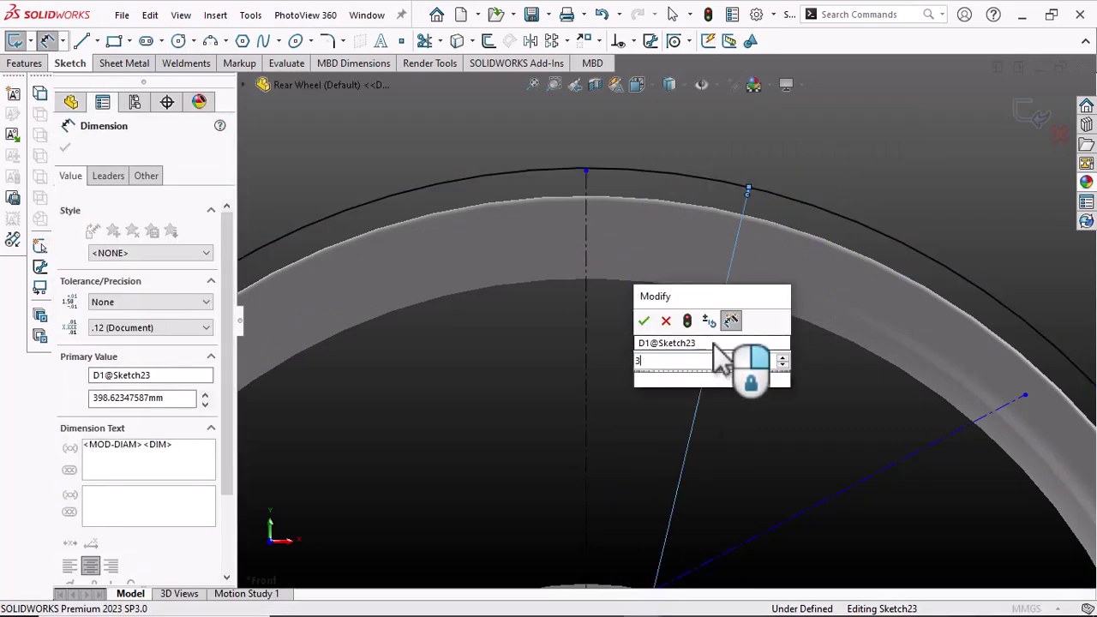
pyautogui.press('Return')
pyautogui.press('z')
pyautogui.press('z')
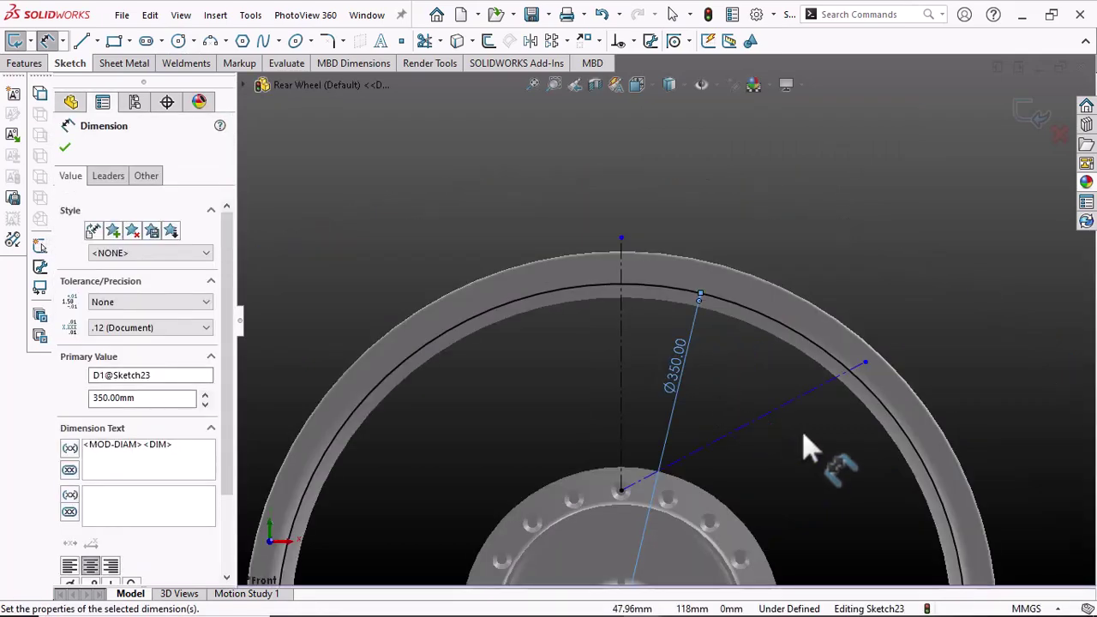
pyautogui.click(805, 443)
pyautogui.scroll(-2, 745, 416)
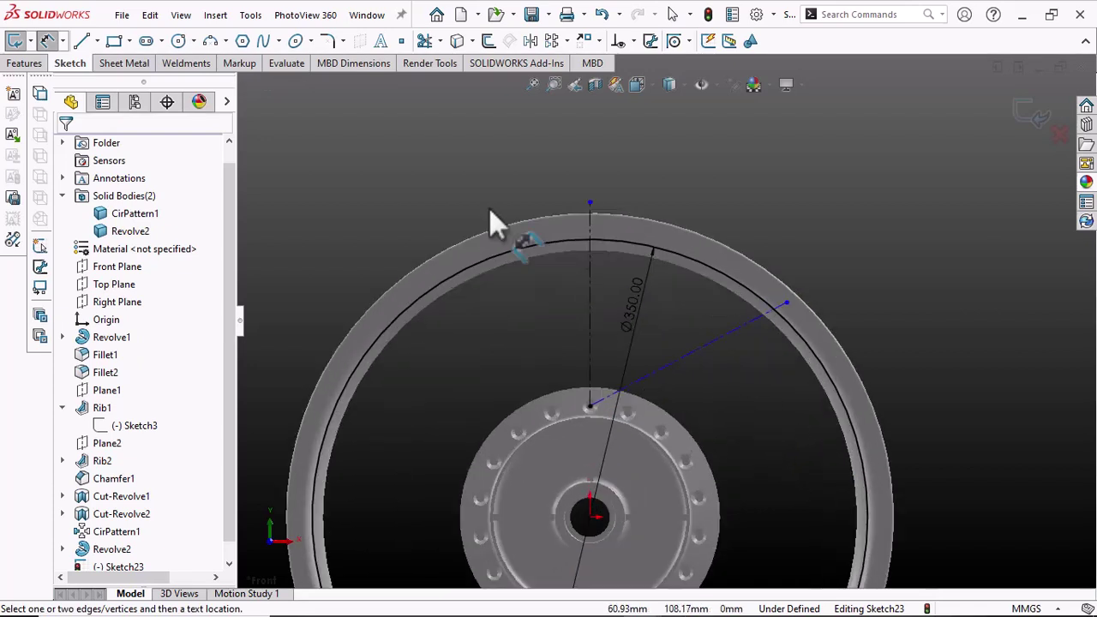
# Draw a centerline from the origin up and to the right at 45°, ending on the 350 mm circle
pyautogui.click(94, 41)
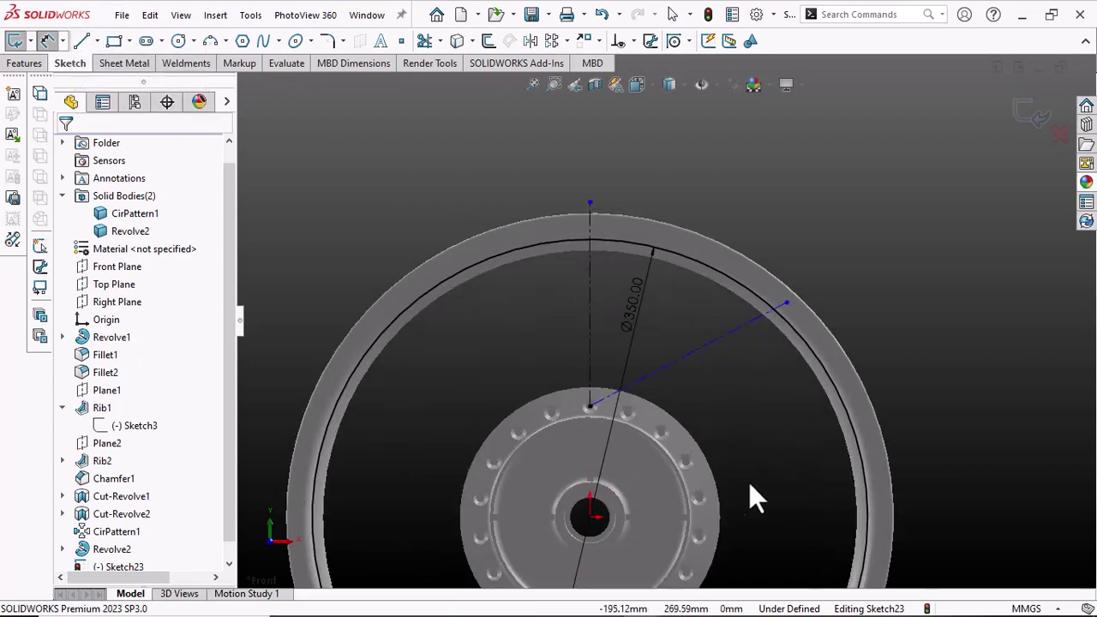
pyautogui.click(589, 517)
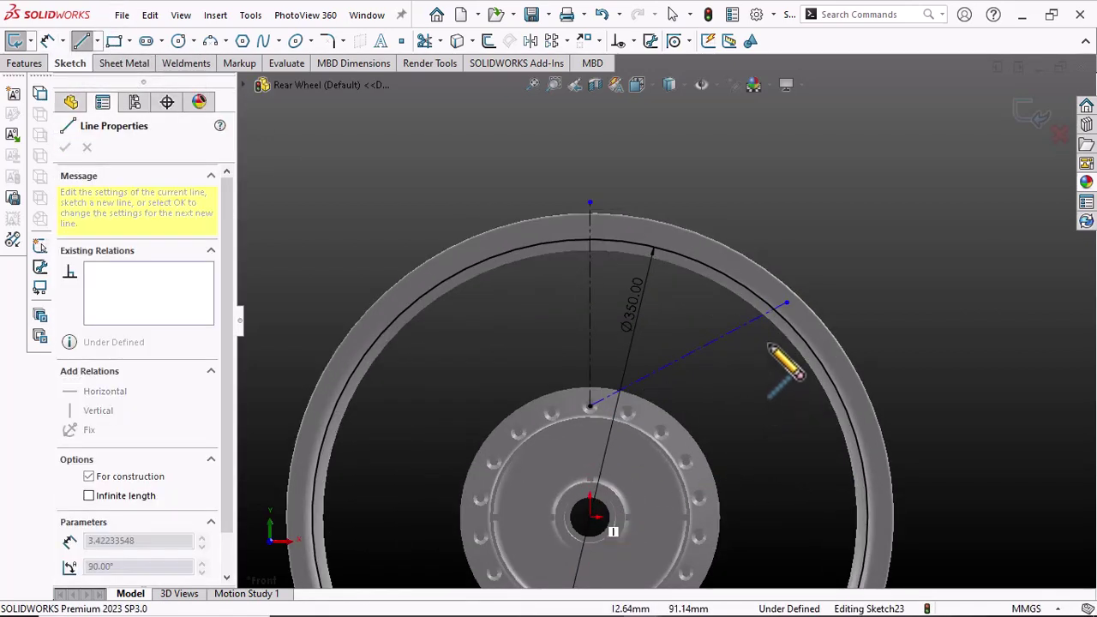
pyautogui.scroll(-3, 771, 349)
pyautogui.click(807, 244)
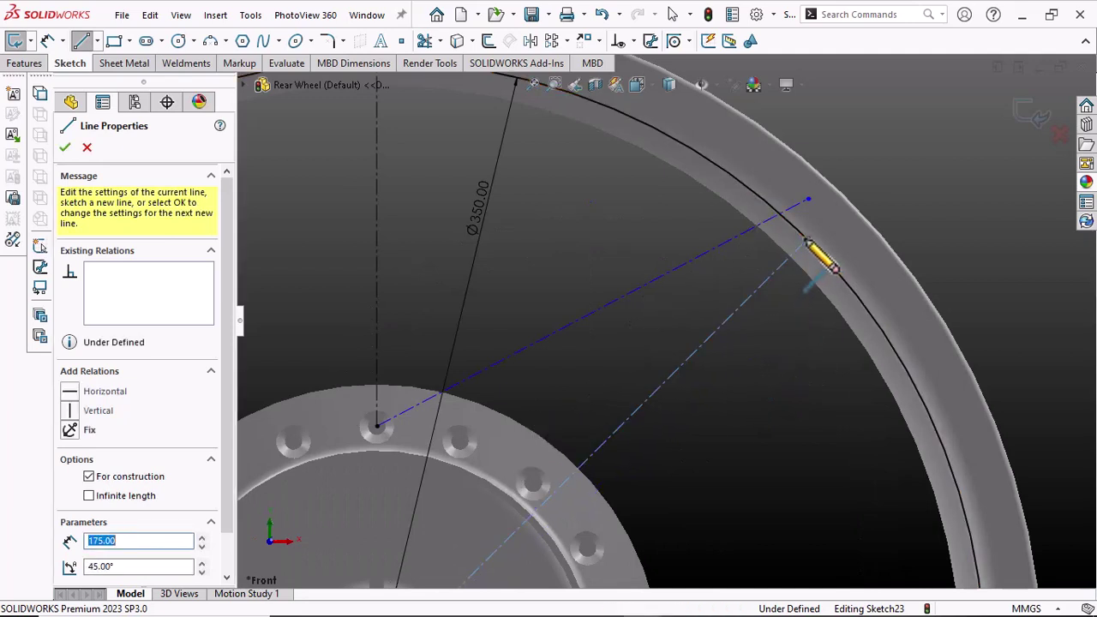
pyautogui.rightClick(809, 241)
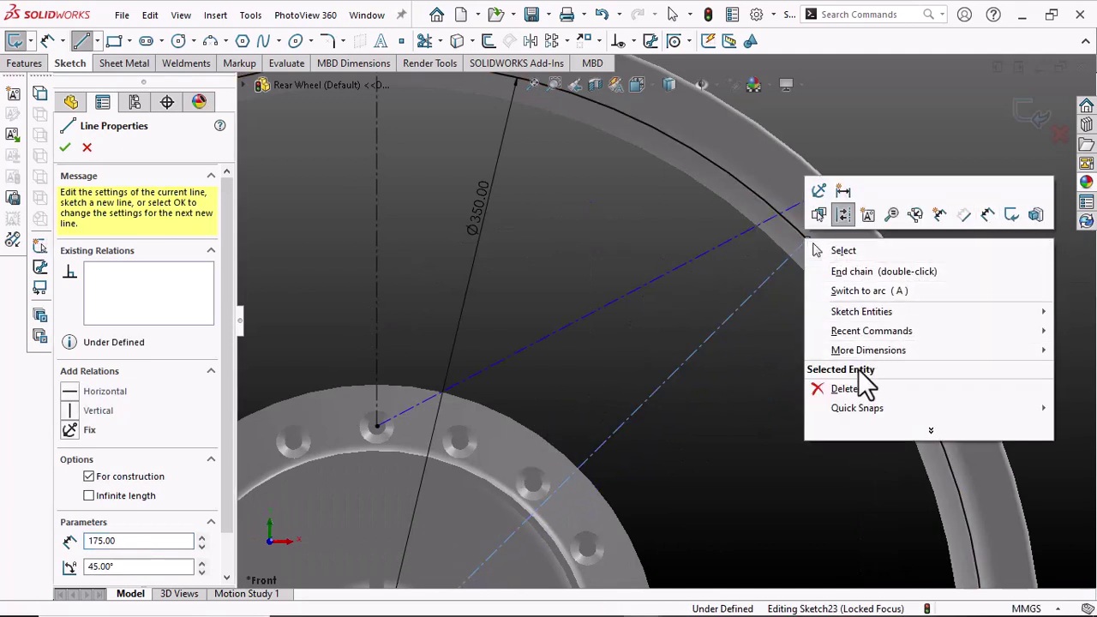
pyautogui.click(848, 250)
# Delete the slanted centerline that starts at the flange's topmost spoke hole
pyautogui.click(655, 251)
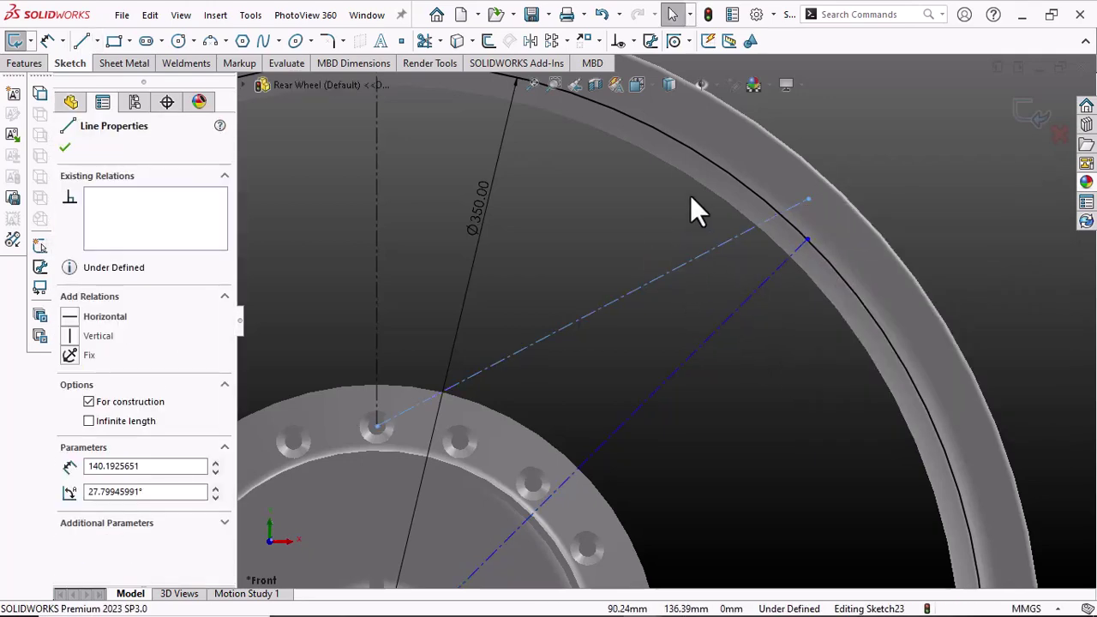
pyautogui.press('Delete')
pyautogui.scroll(2, 690, 194)
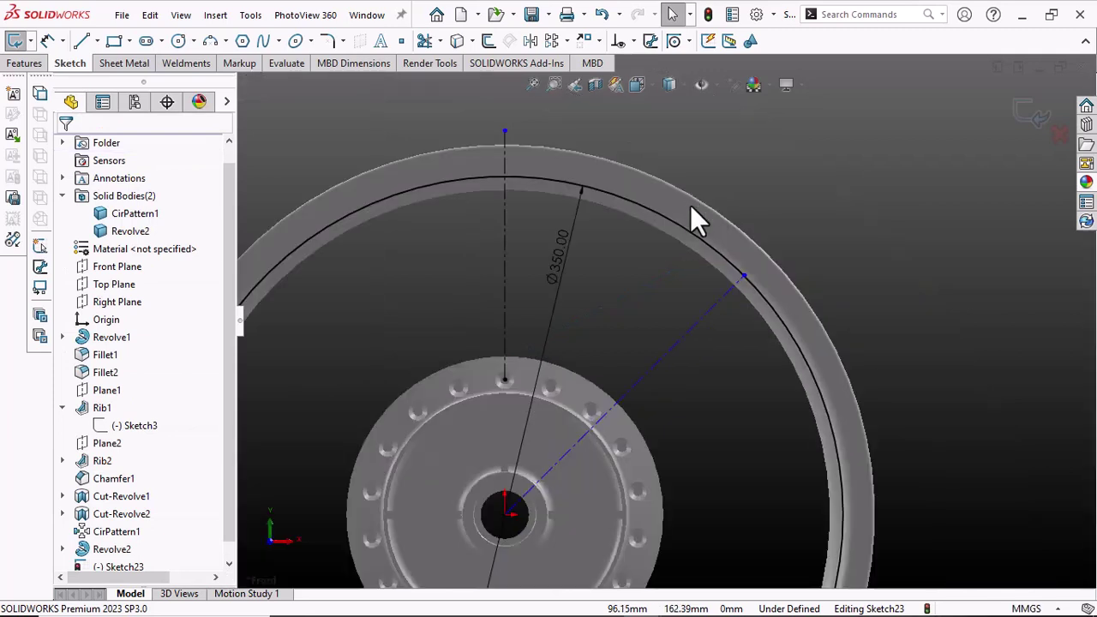
# Dimension the angle between the vertical centerline and the slanted centerline from the origin as 40°
pyautogui.click(47, 40)
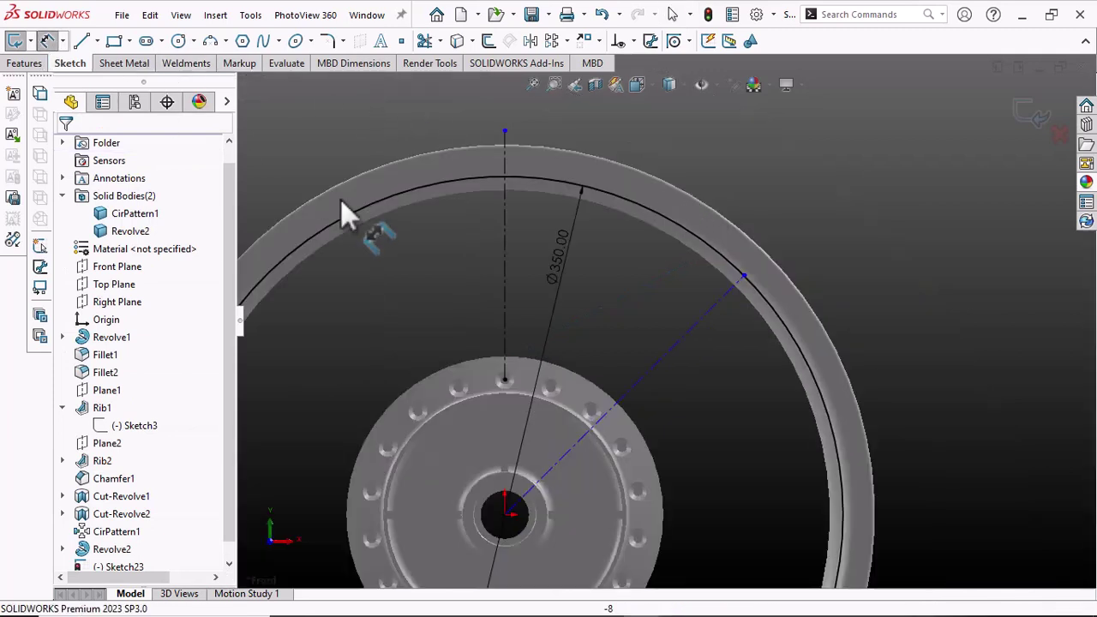
pyautogui.click(504, 277)
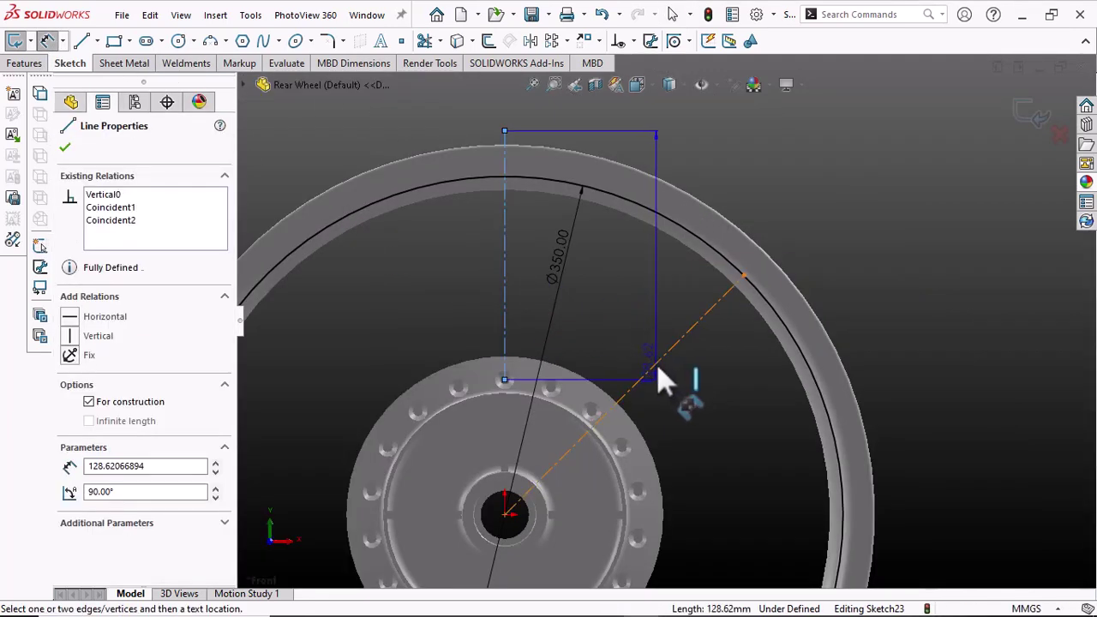
pyautogui.click(657, 363)
pyautogui.click(634, 293)
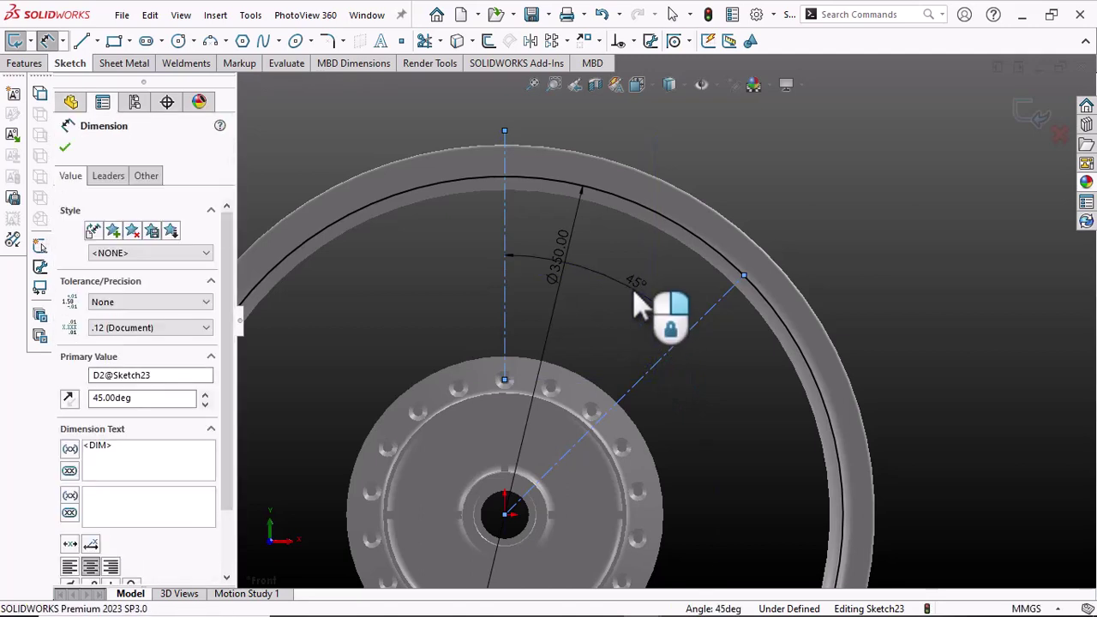
pyautogui.press('Return')
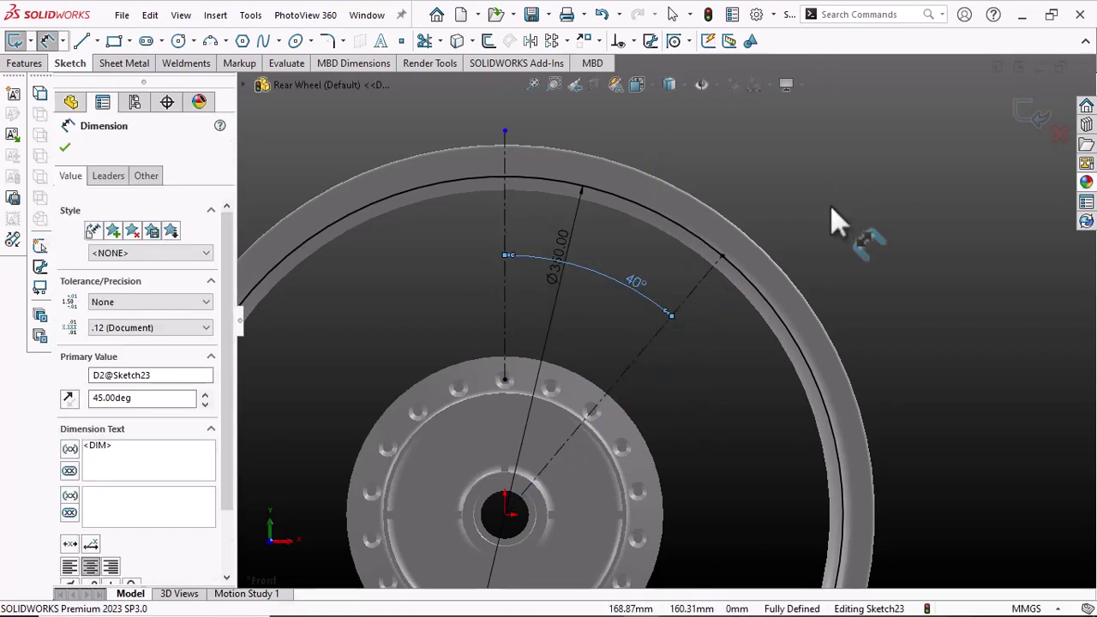
pyautogui.click(847, 224)
pyautogui.rightClick(558, 130)
pyautogui.click(585, 164)
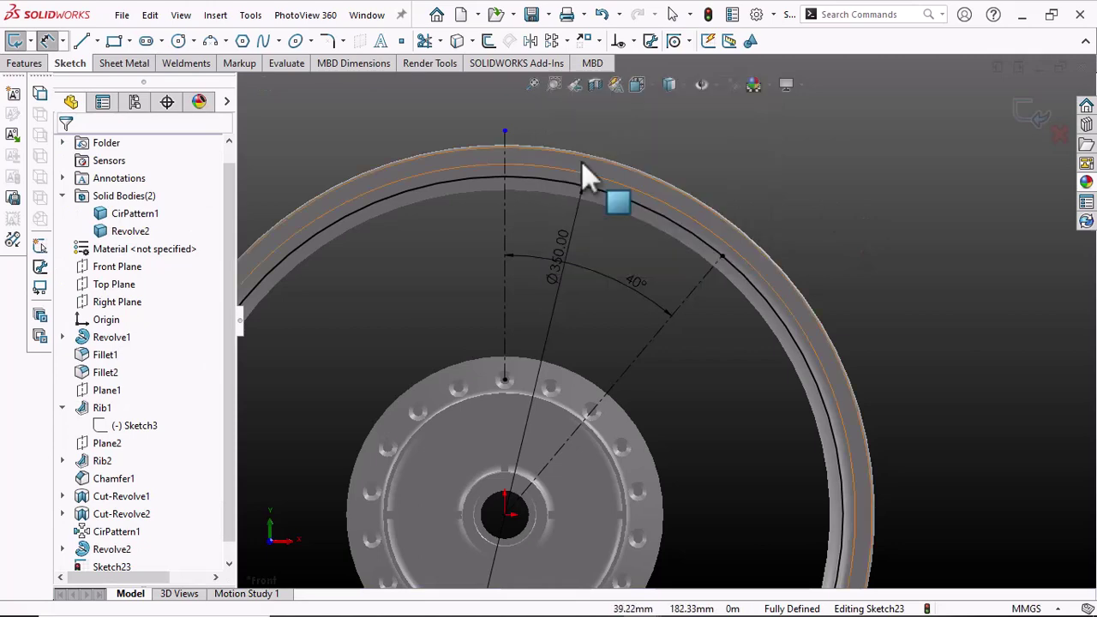
# Shorten the vertical centerline, make its upper endpoint coincident with the 350 mm circle, and close the sketch
pyautogui.moveTo(504, 131); pyautogui.dragTo(505, 215)
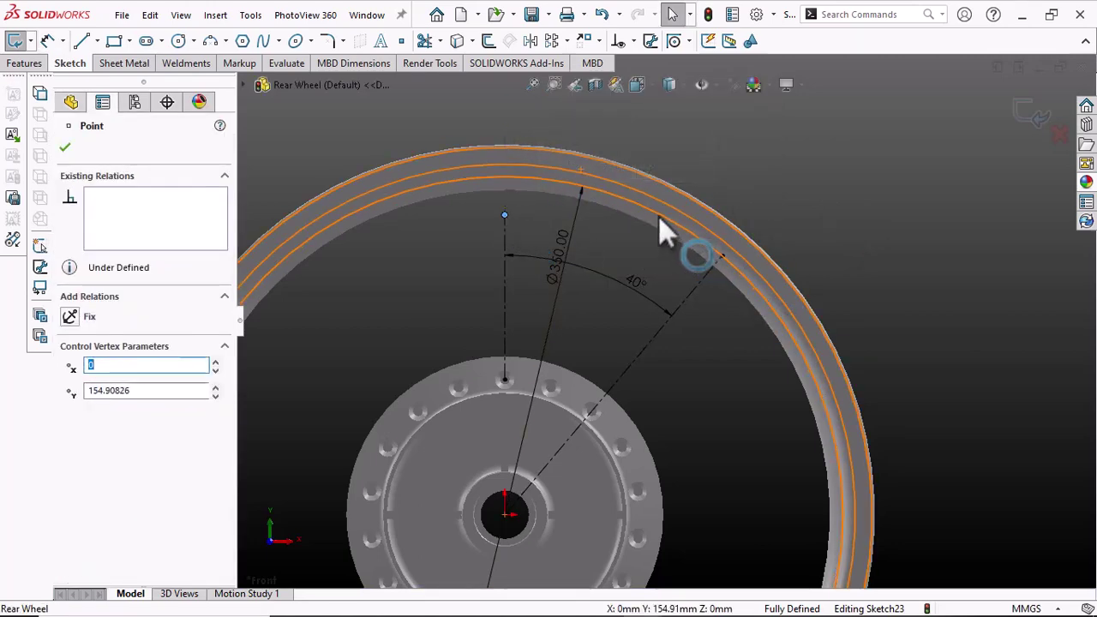
pyautogui.scroll(-3, 575, 218)
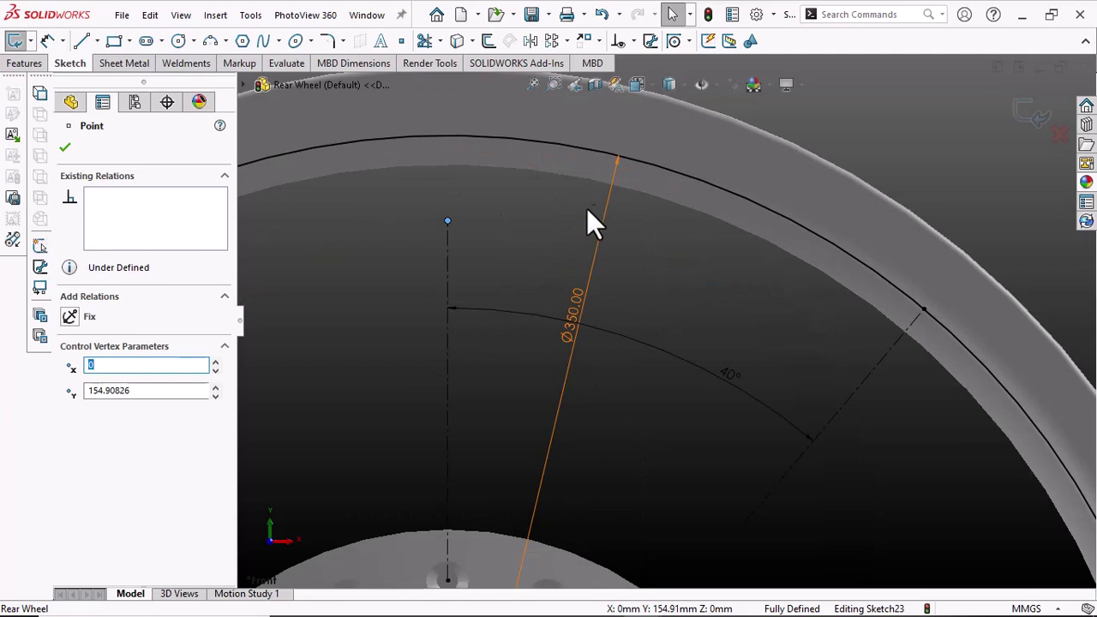
pyautogui.keyDown('ctrl'); pyautogui.click(586, 149); pyautogui.keyUp('ctrl')
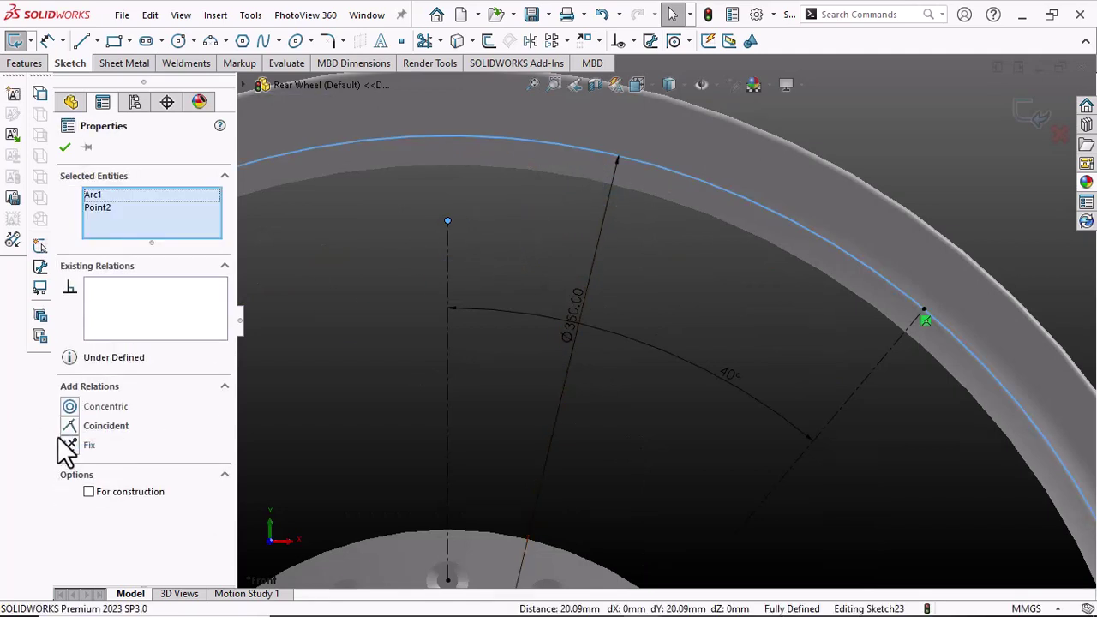
pyautogui.click(71, 426)
pyautogui.click(646, 401)
pyautogui.scroll(3, 646, 401)
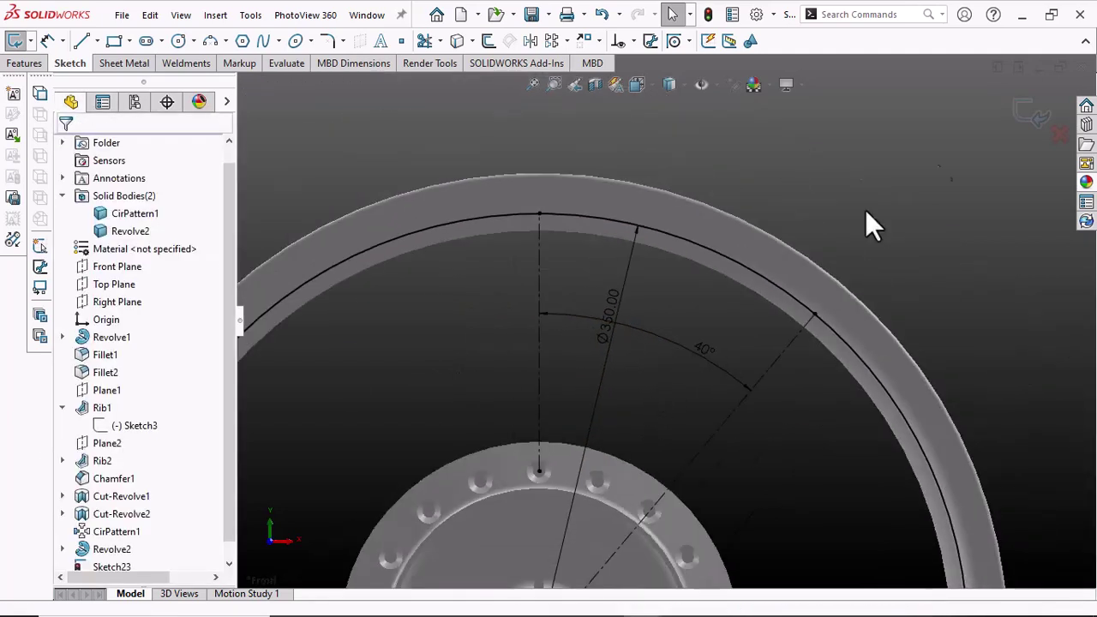
pyautogui.click(1035, 120)
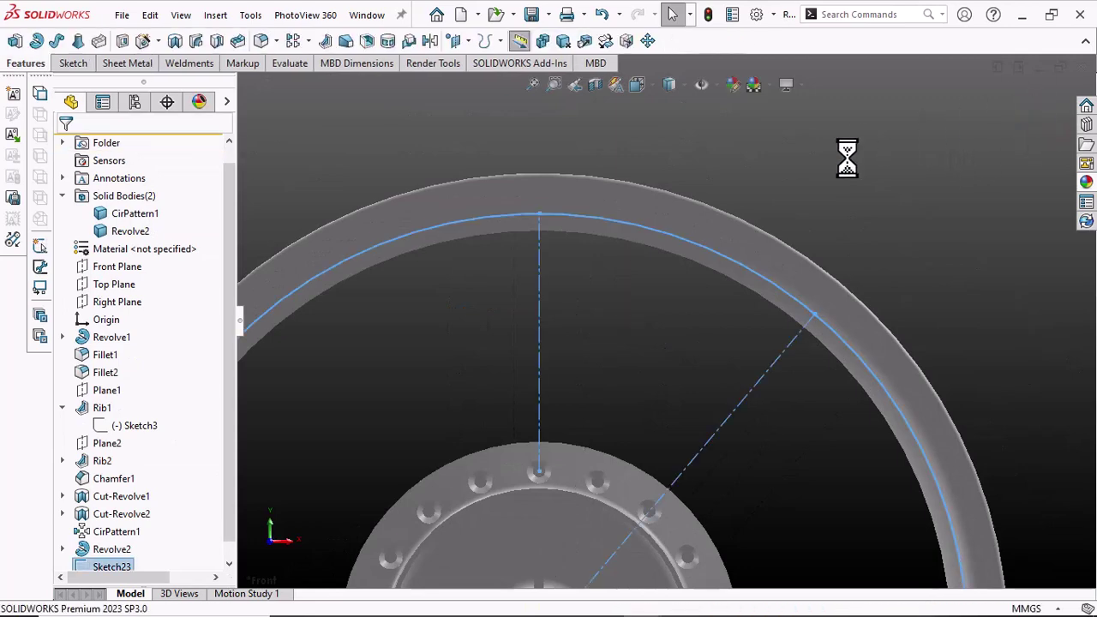
# Sketch a point on the far hub flange's inner face at the vertical centerline's lower endpoint, and close the sketch
pyautogui.moveTo(795, 181); pyautogui.dragTo(713, 471, button='middle')
pyautogui.click(712, 472)
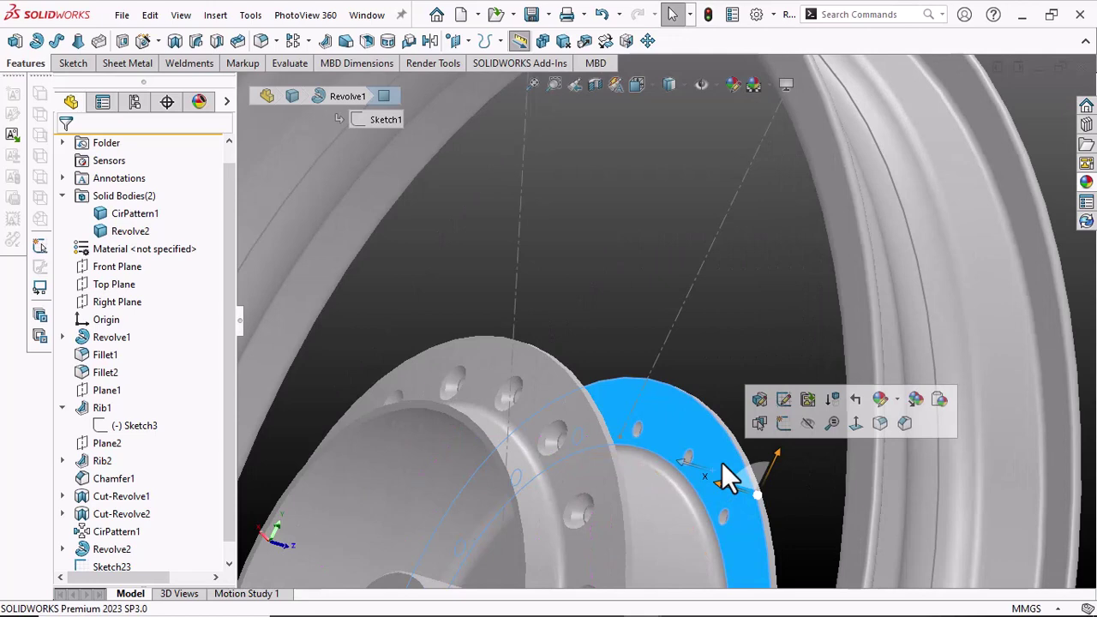
pyautogui.click(782, 423)
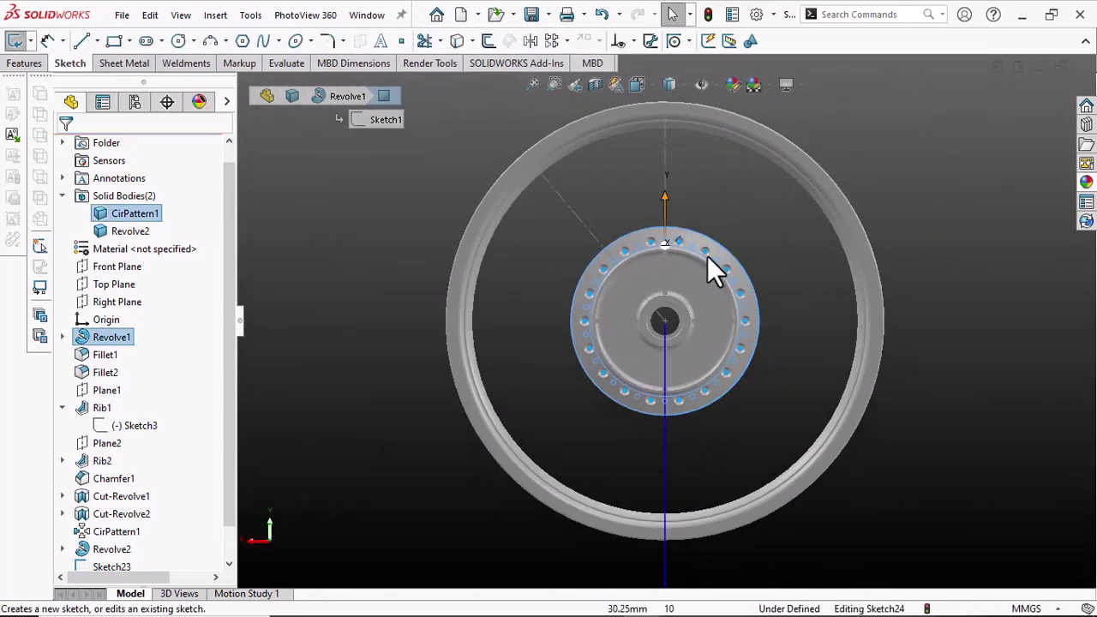
pyautogui.scroll(-3, 728, 235)
pyautogui.press('Escape')
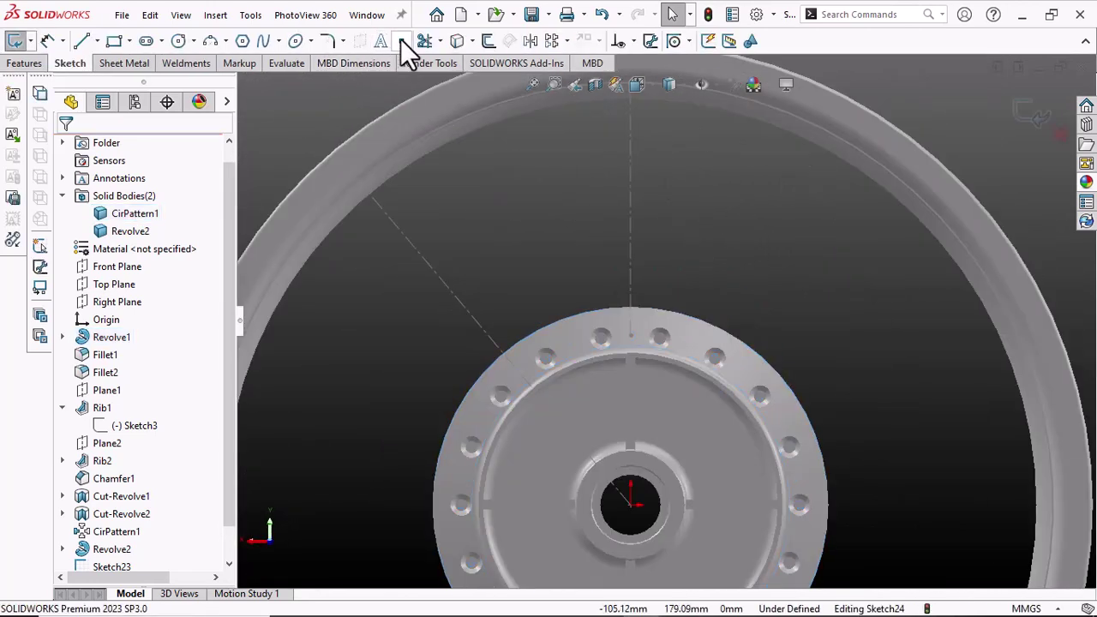
pyautogui.scroll(-3, 679, 302)
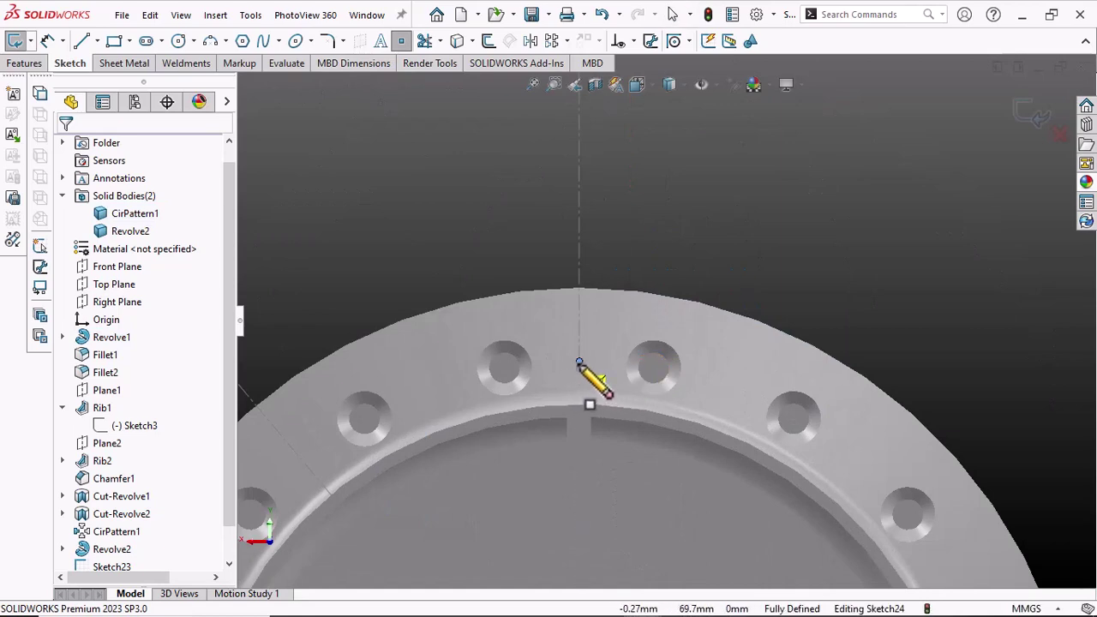
pyautogui.click(579, 361)
pyautogui.press('Escape')
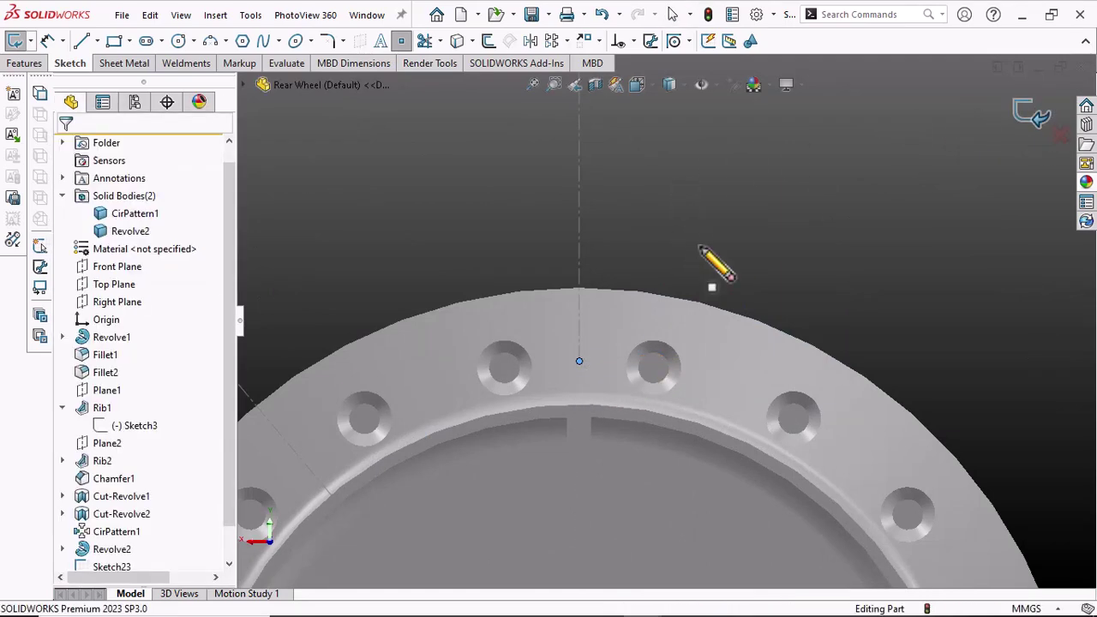
# Create a reference plane through the vertical centerline's lower endpoint, the point on the flange face and the slanted centerline's endpoint at the rim
pyautogui.scroll(5, 747, 283)
pyautogui.moveTo(745, 303)
pyautogui.mouseDown(button='middle')
pyautogui.moveTo(721, 317)
pyautogui.moveTo(735, 338)
pyautogui.mouseUp(button='middle')
pyautogui.scroll(-2, 727, 321)
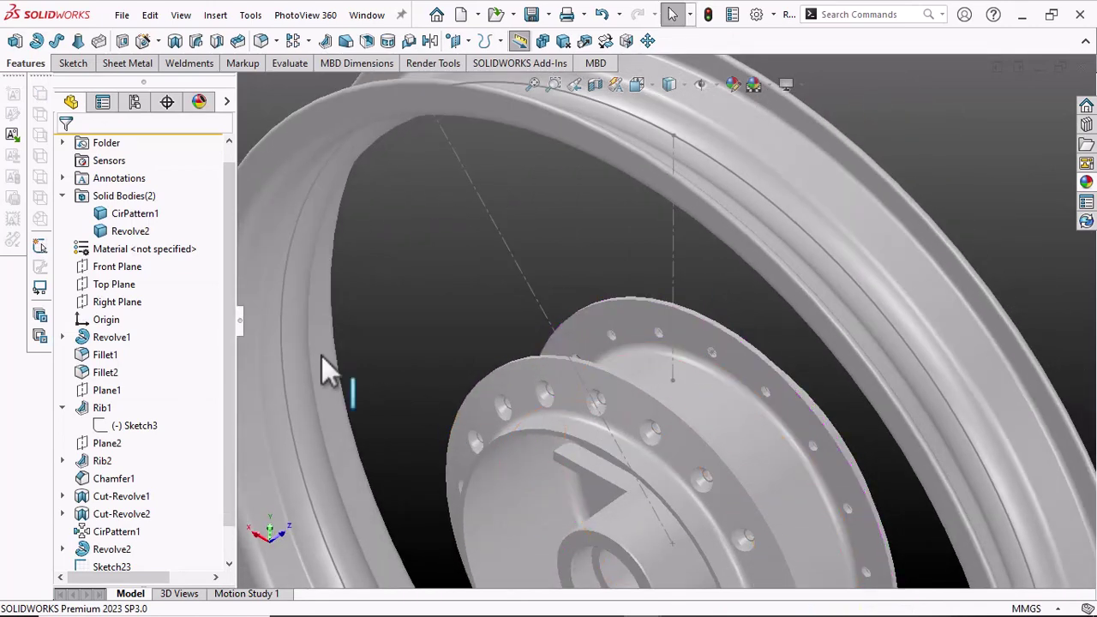
pyautogui.click(455, 39)
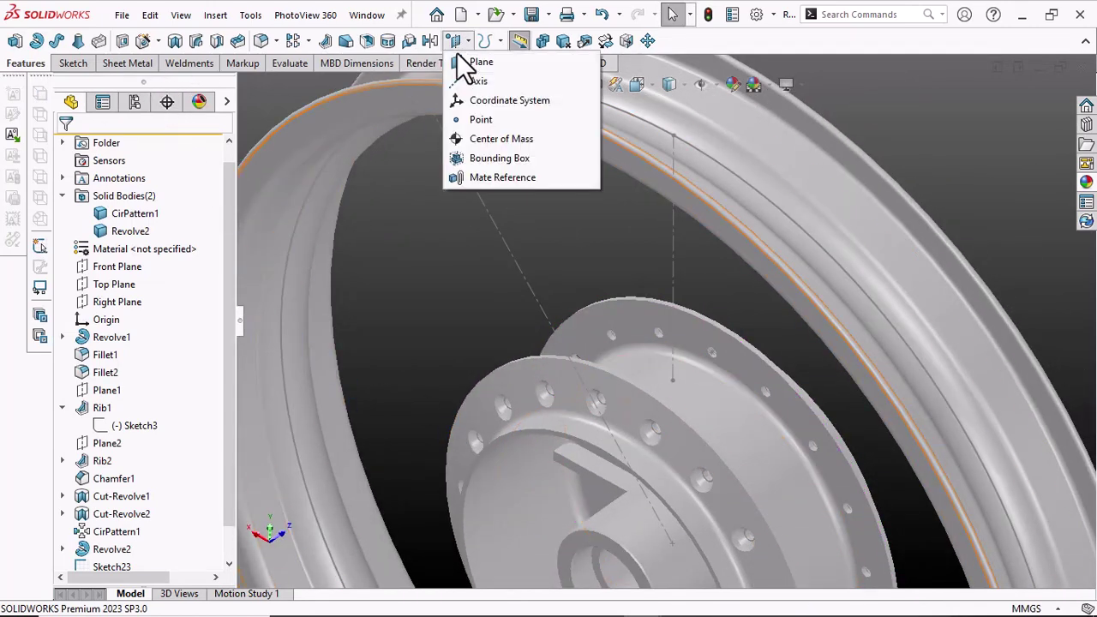
pyautogui.click(472, 65)
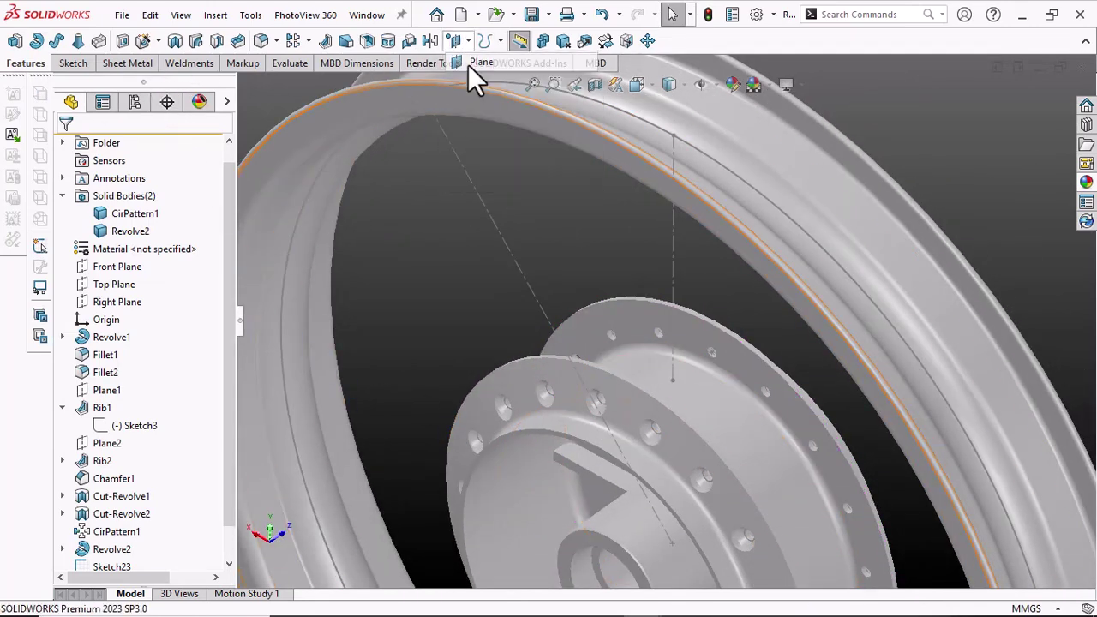
pyautogui.click(685, 394)
pyautogui.click(120, 236)
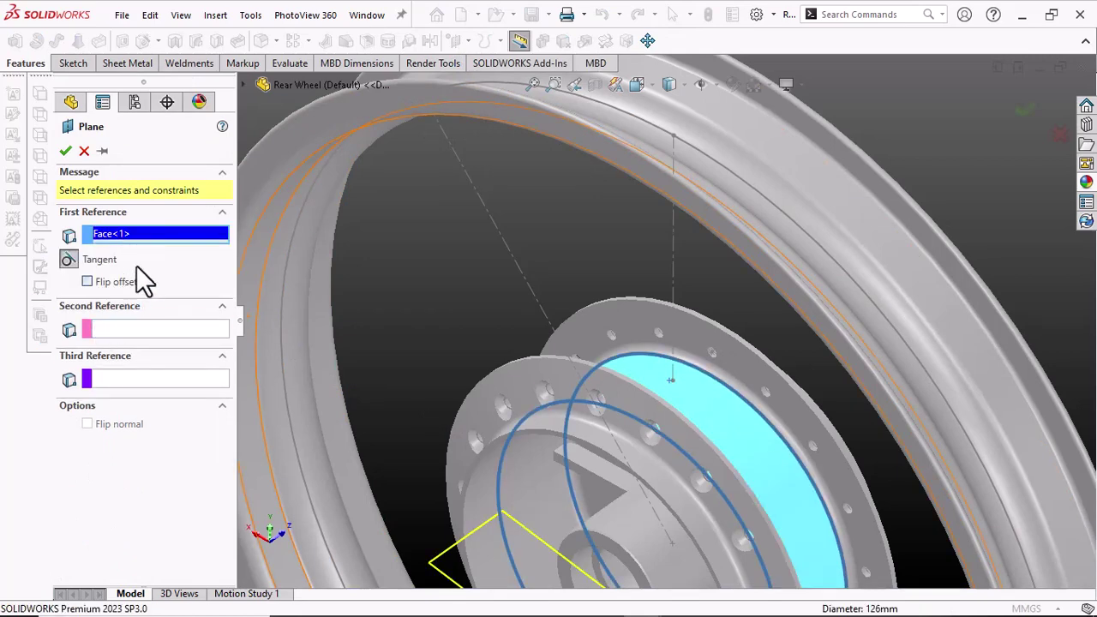
pyautogui.click(722, 413)
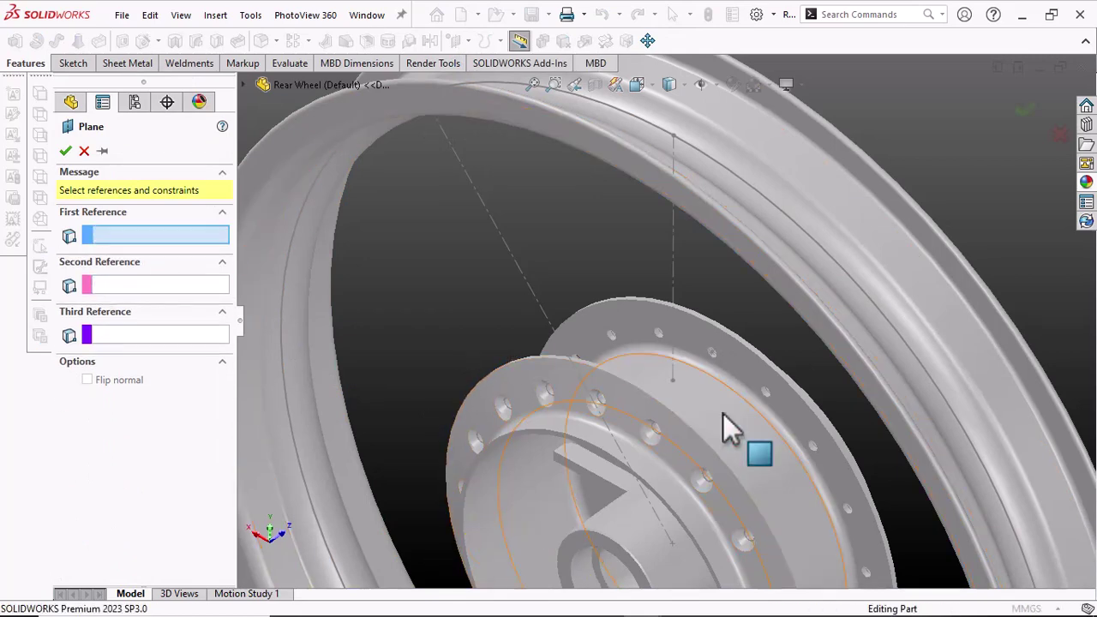
pyautogui.click(674, 377)
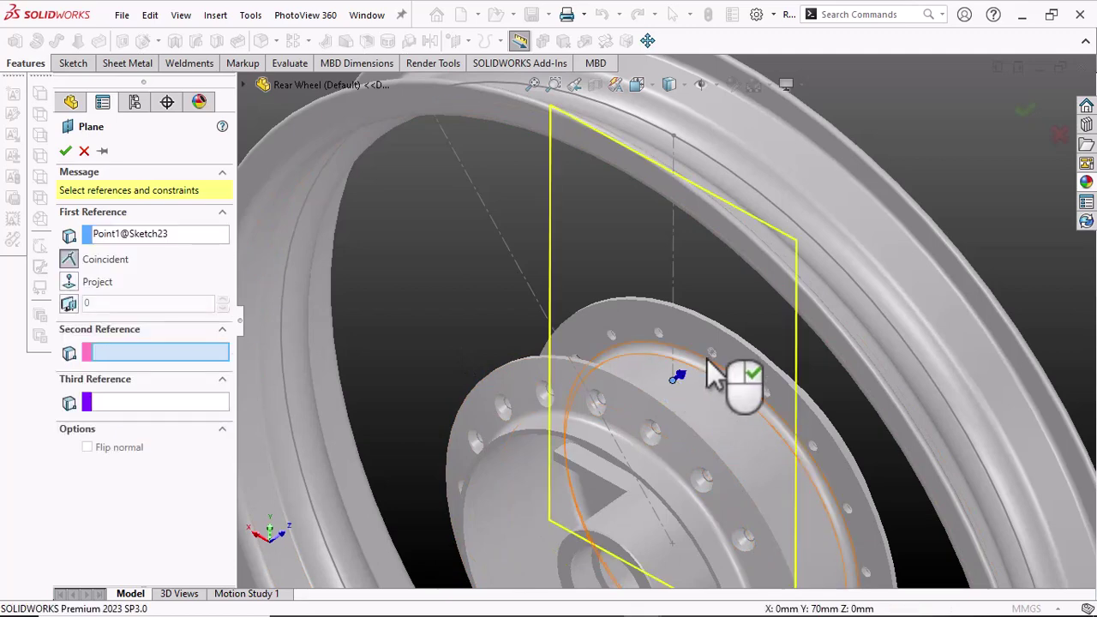
pyautogui.click(712, 354)
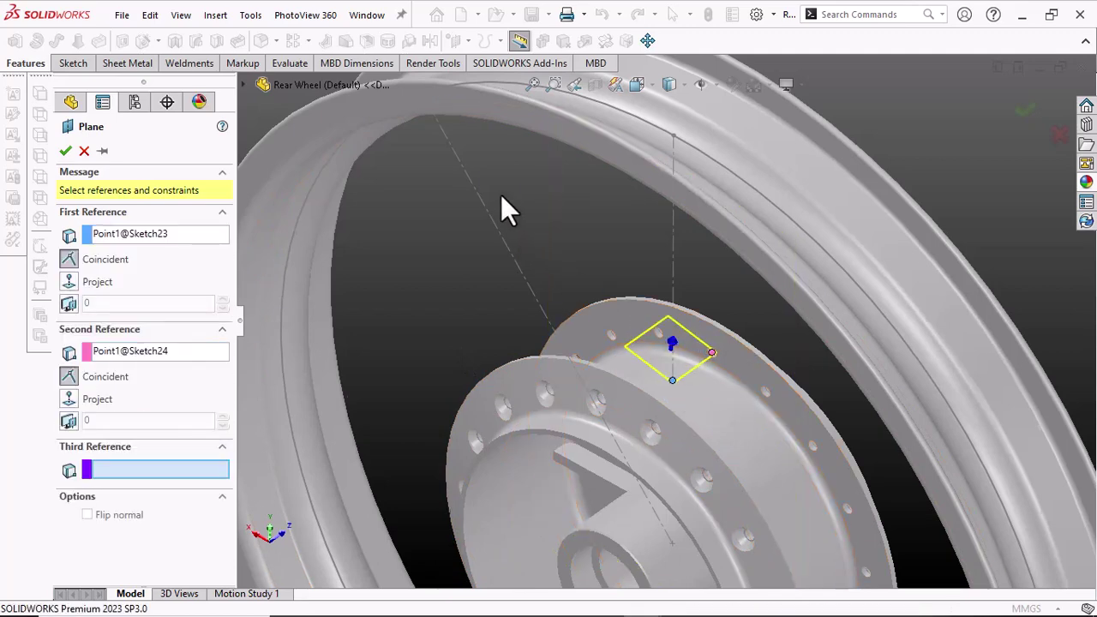
pyautogui.moveTo(501, 194); pyautogui.dragTo(511, 229, button='middle')
pyautogui.click(439, 122)
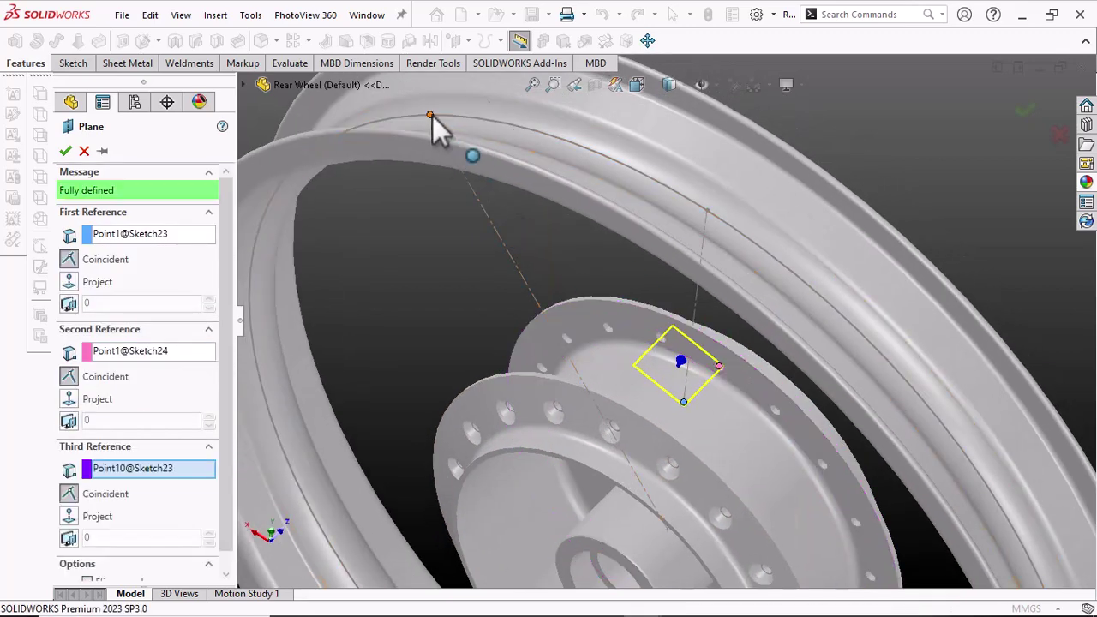
pyautogui.click(1021, 108)
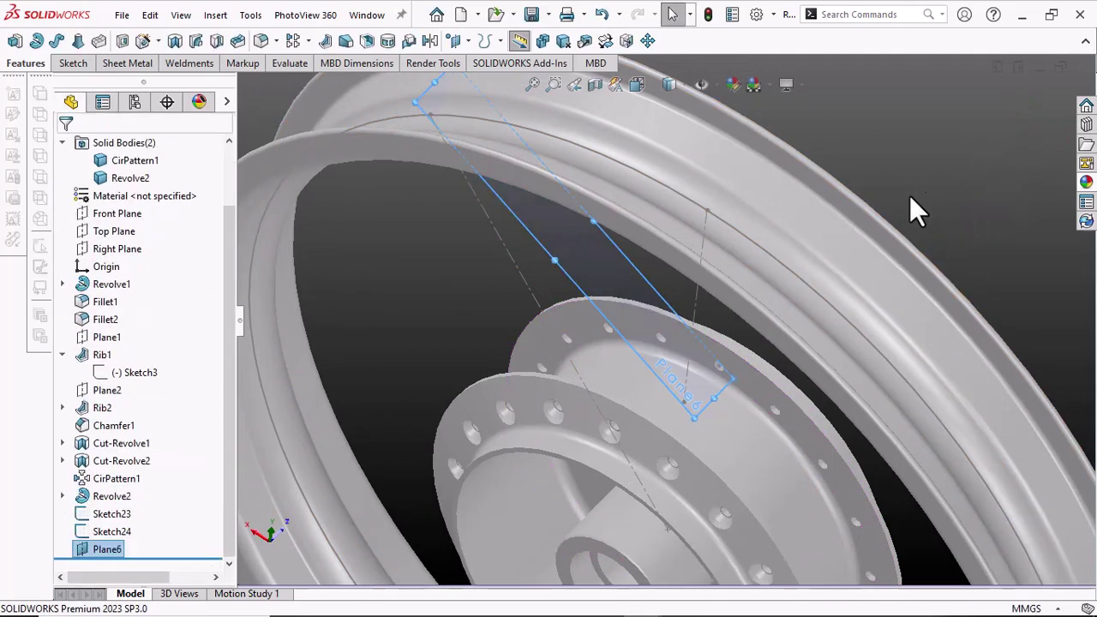
# Start a sketch on the new reference plane and draw a line about 132 mm long from the slanted centerline's rim endpoint to just outside the flange
pyautogui.click(648, 291)
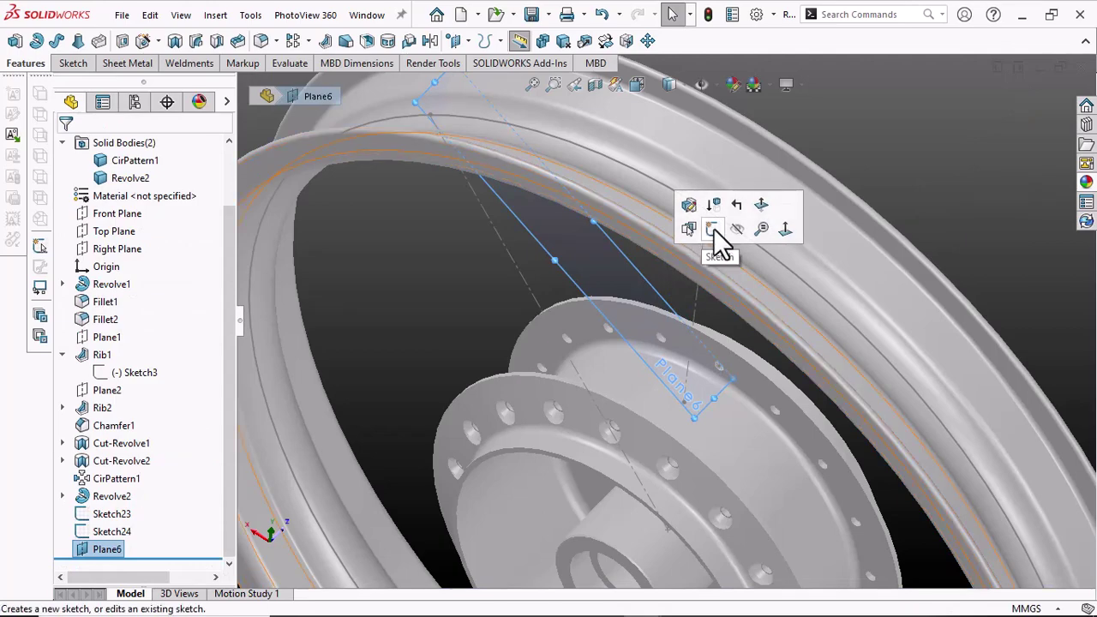
pyautogui.click(715, 228)
pyautogui.scroll(-5, 852, 334)
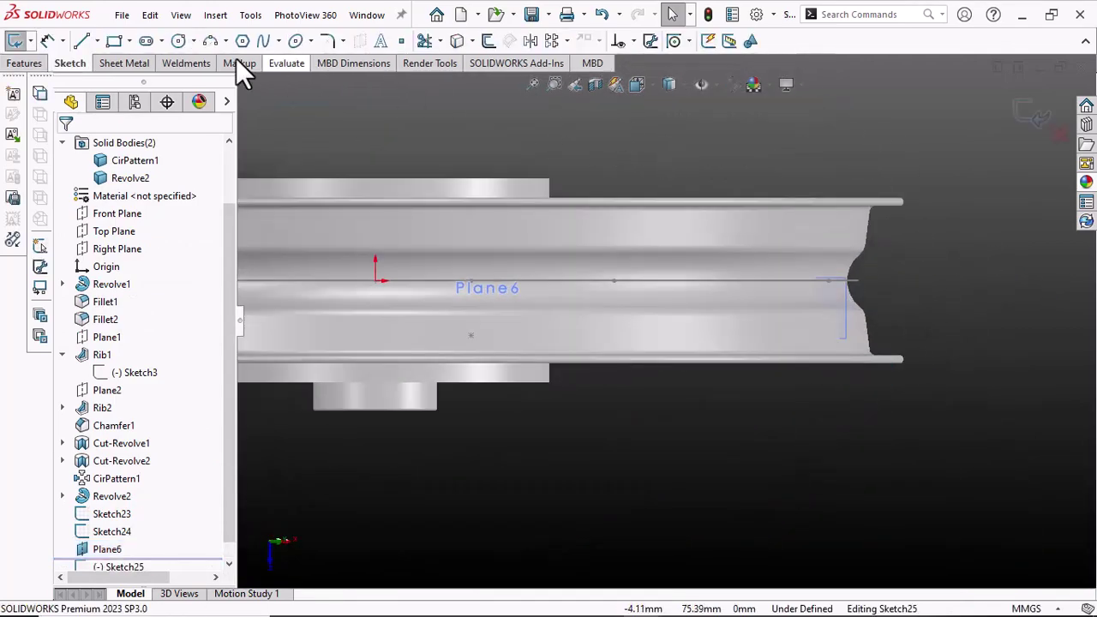
pyautogui.click(97, 41)
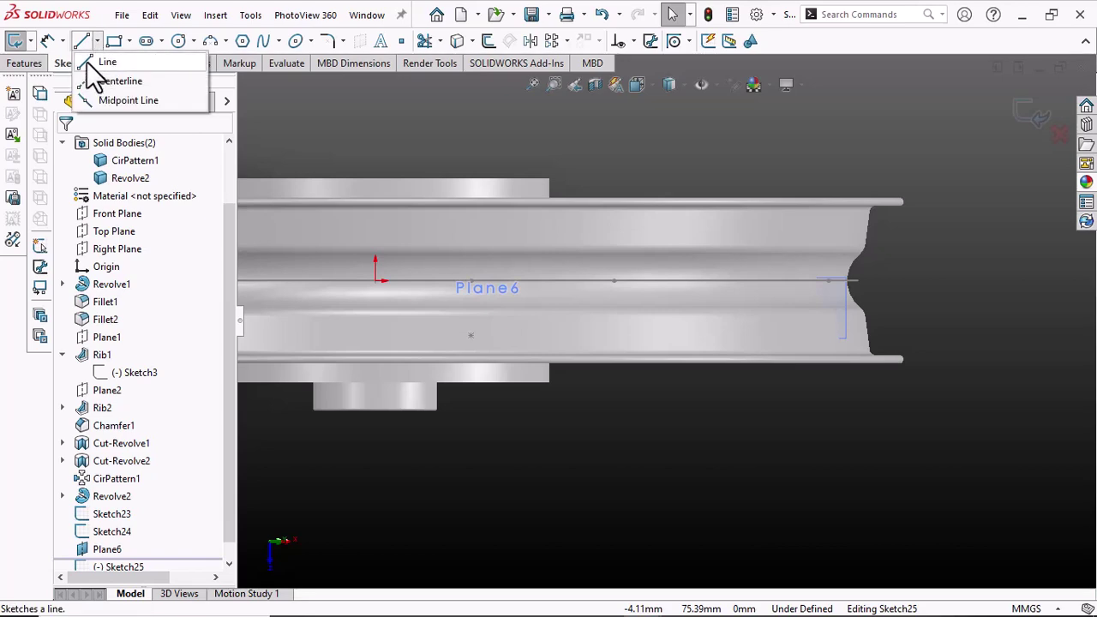
pyautogui.click(89, 67)
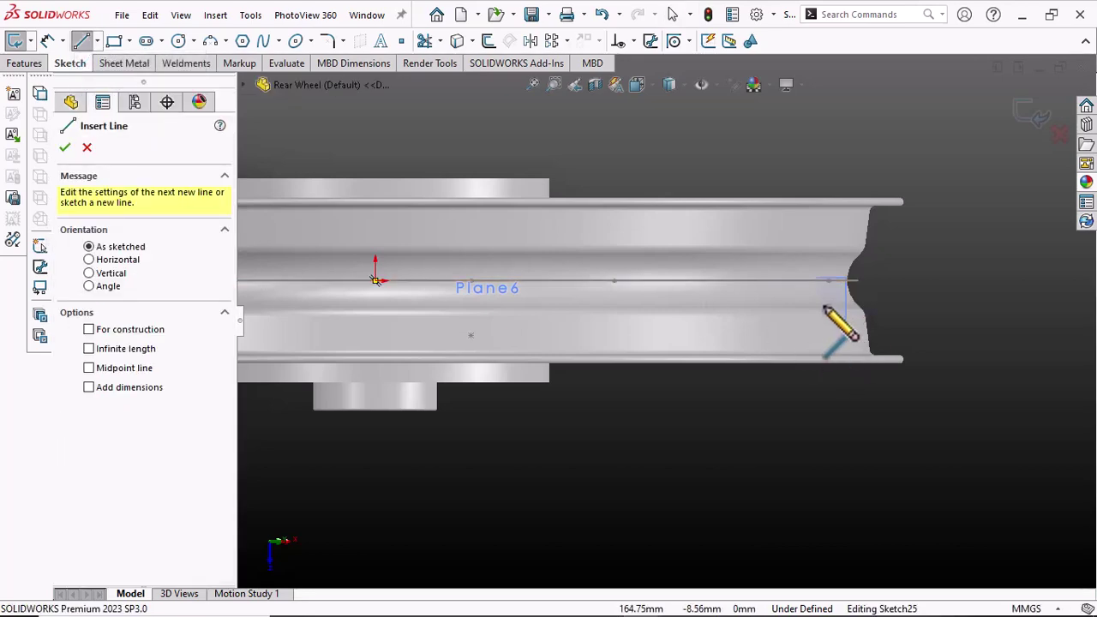
pyautogui.scroll(-3, 825, 306)
pyautogui.moveTo(805, 278)
pyautogui.mouseDown(button='middle')
pyautogui.moveTo(802, 265)
pyautogui.moveTo(821, 269)
pyautogui.mouseUp(button='middle')
pyautogui.click(804, 264)
pyautogui.scroll(3, 805, 265)
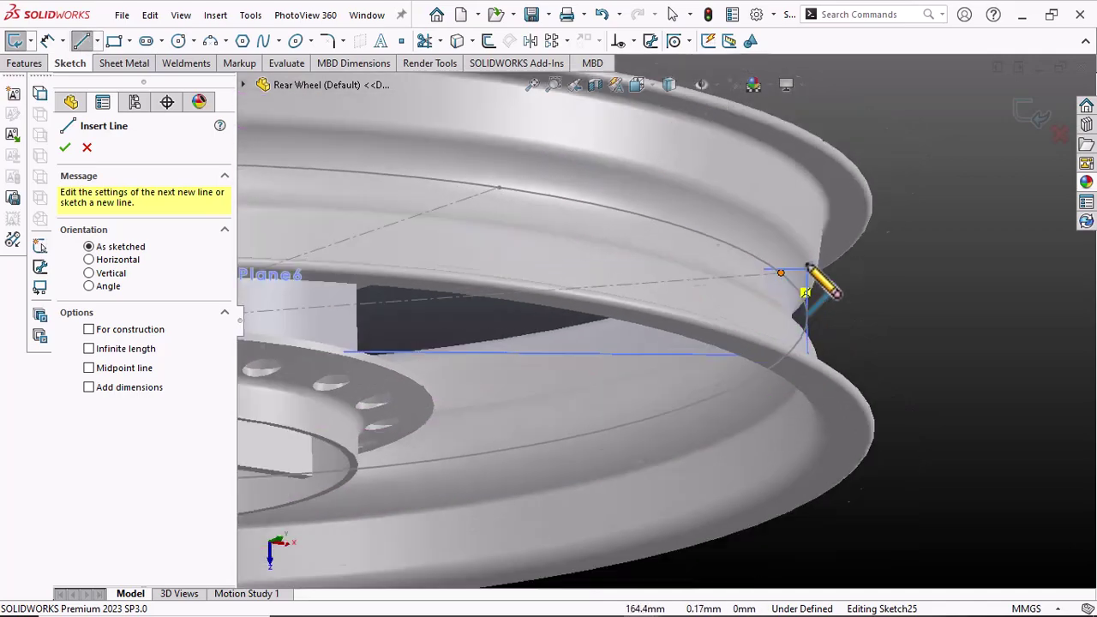
pyautogui.scroll(-3, 399, 353)
pyautogui.moveTo(396, 346); pyautogui.dragTo(495, 435, button='middle')
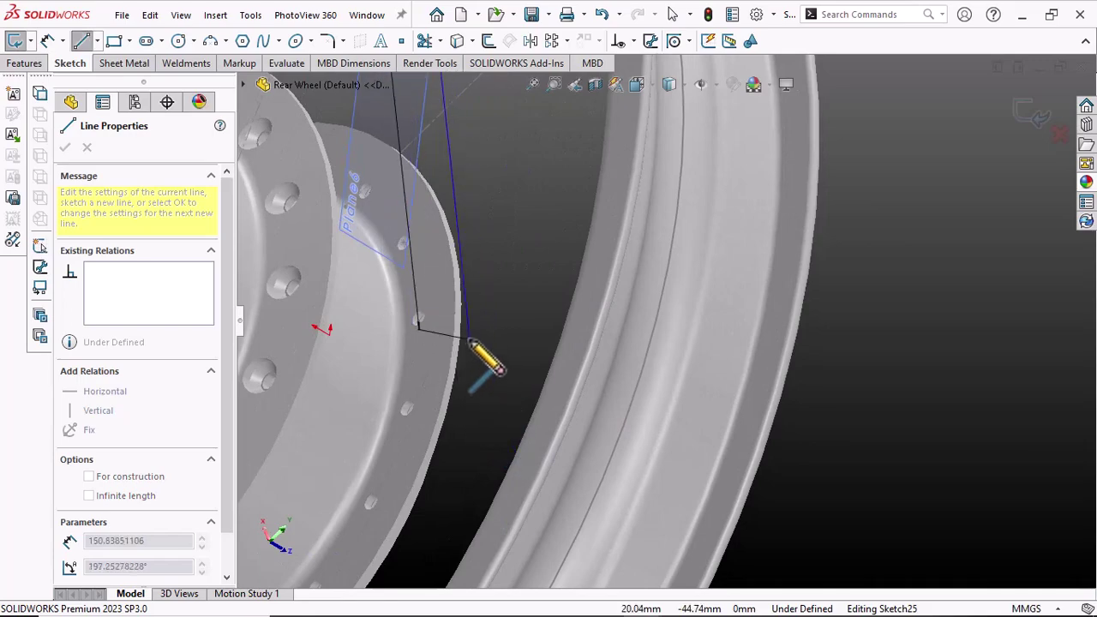
pyautogui.moveTo(477, 350)
pyautogui.mouseDown(button='middle')
pyautogui.moveTo(392, 343)
pyautogui.moveTo(510, 337)
pyautogui.mouseUp(button='middle')
pyautogui.scroll(-5, 505, 326)
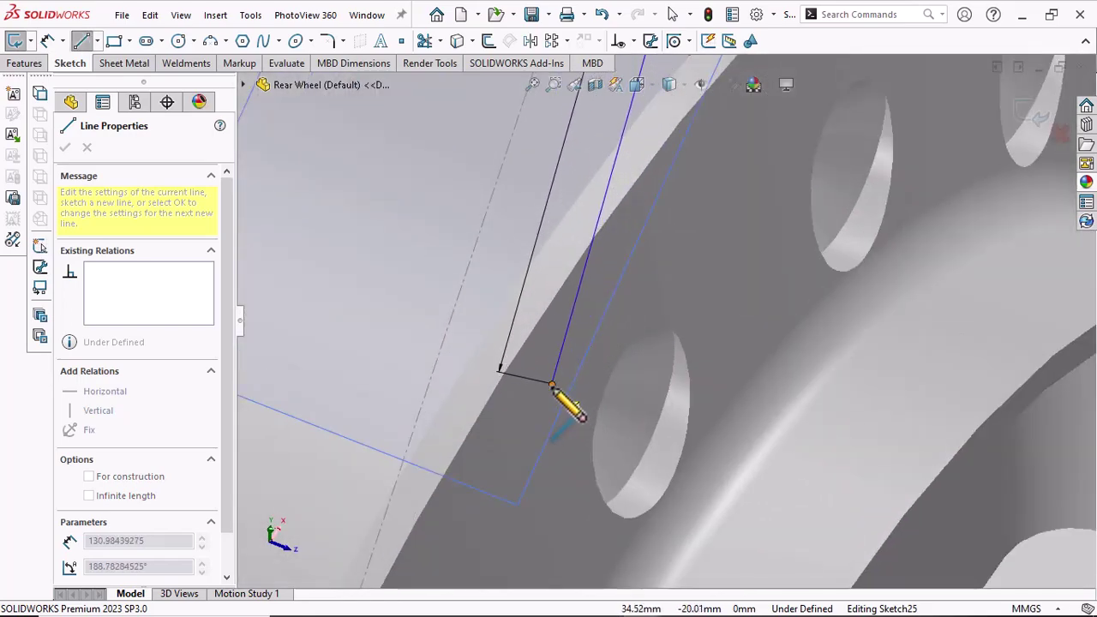
pyautogui.moveTo(553, 385)
pyautogui.mouseDown(button='middle')
pyautogui.moveTo(565, 350)
pyautogui.moveTo(622, 368)
pyautogui.moveTo(588, 386)
pyautogui.moveTo(561, 351)
pyautogui.moveTo(651, 417)
pyautogui.mouseUp(button='middle')
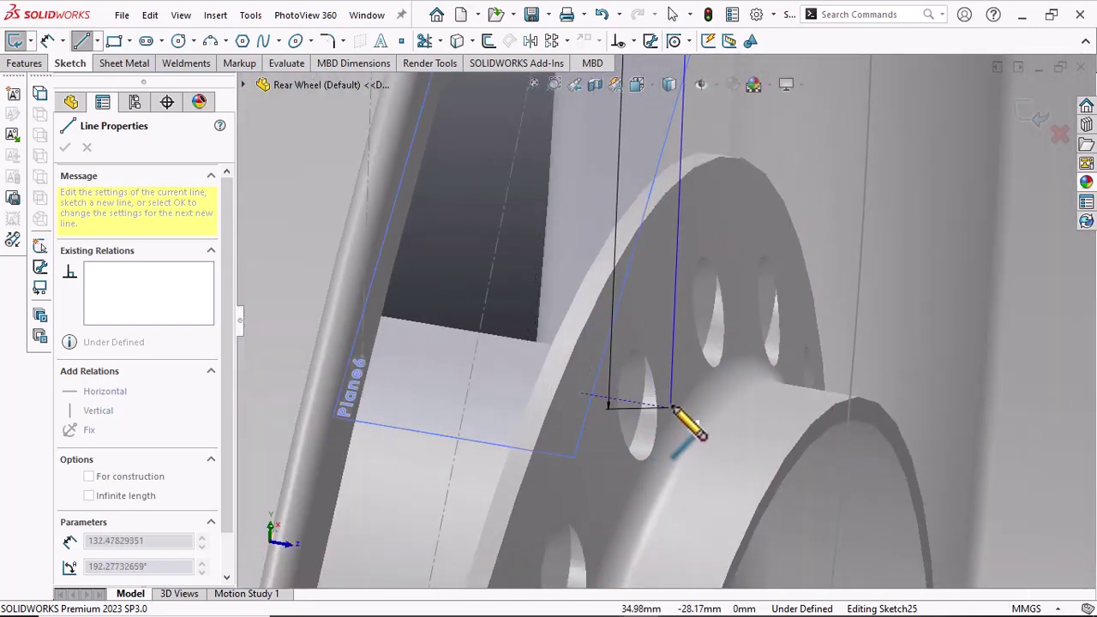
# Add a vertical line about 8.2 mm long from the slanted line's hub end back to the sketched flange point, and end the chain
pyautogui.click(582, 396)
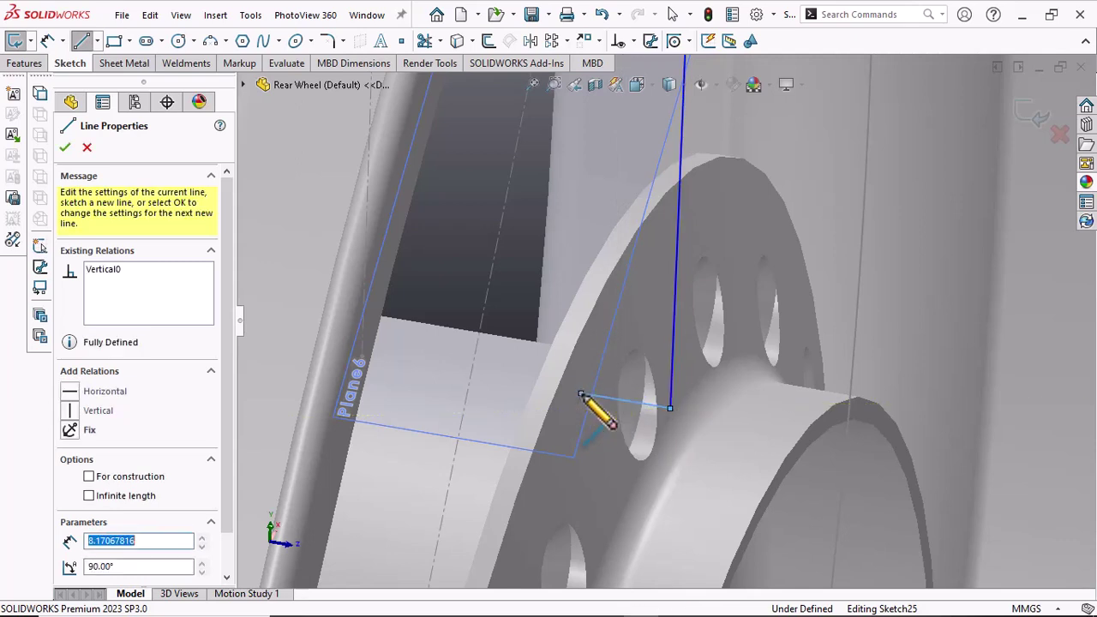
pyautogui.rightClick(582, 396)
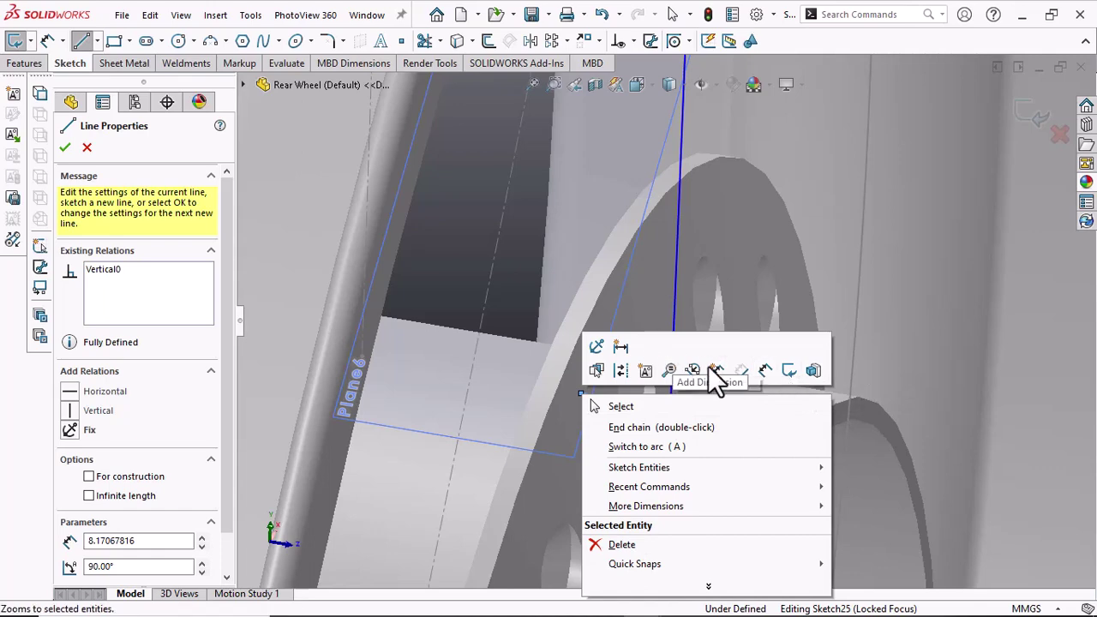
pyautogui.click(604, 422)
# Display the model with hidden lines visible and examine the spoke sketch against the flange, looking normal to the sketch plane
pyautogui.moveTo(604, 422); pyautogui.dragTo(664, 86, button='middle')
pyautogui.click(673, 88)
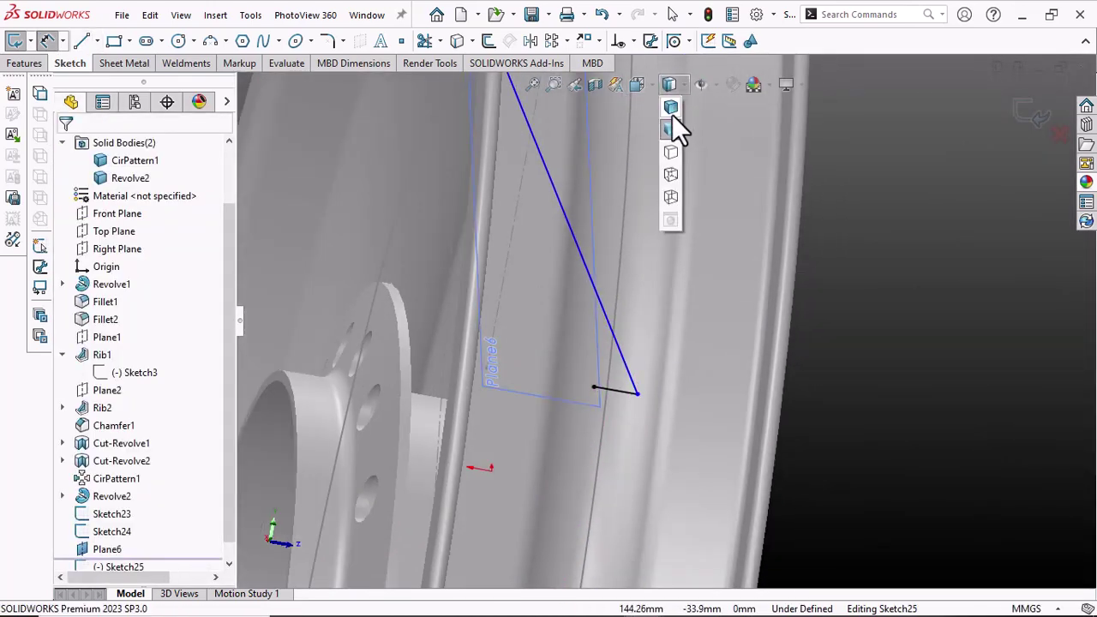
pyautogui.click(669, 171)
pyautogui.click(638, 85)
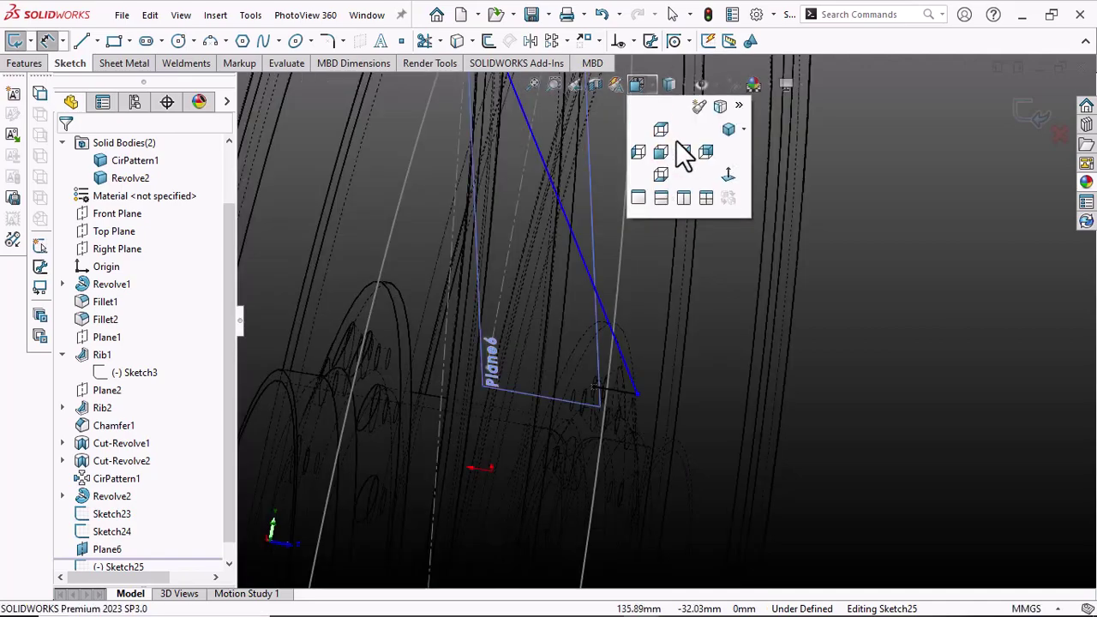
pyautogui.click(734, 184)
pyautogui.scroll(-9, 704, 352)
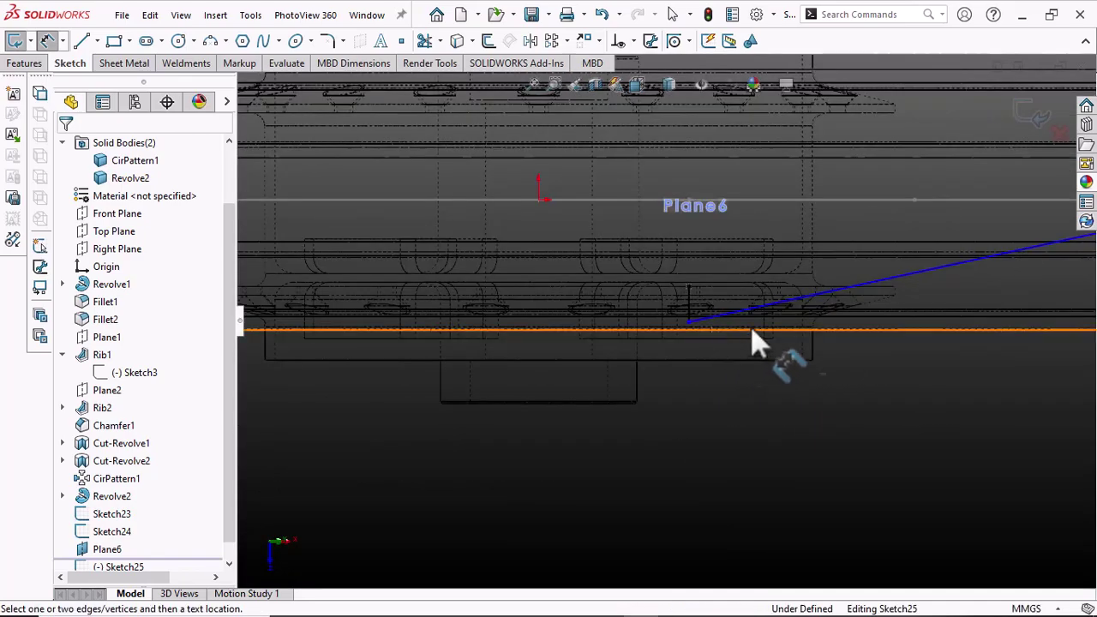
pyautogui.scroll(4, 922, 328)
pyautogui.scroll(3, 883, 274)
pyautogui.scroll(-2, 814, 278)
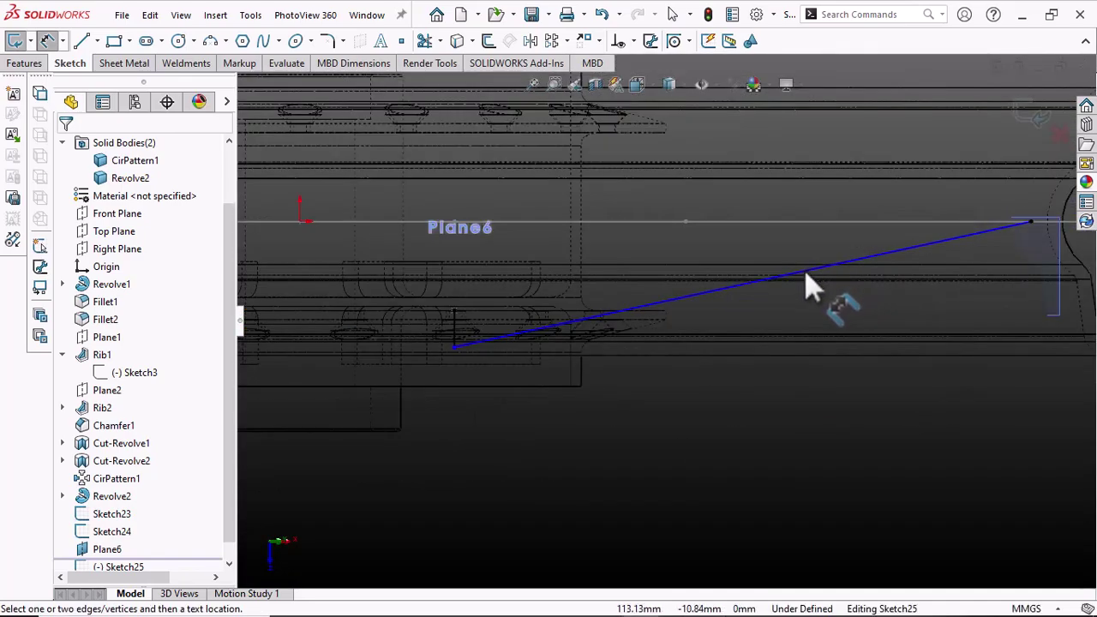
pyautogui.scroll(3, 720, 338)
# Pull the corner between the two spoke lines away from the flange and dimension the slanted line 0.50 mm from the flange's outer edge
pyautogui.rightClick(671, 317)
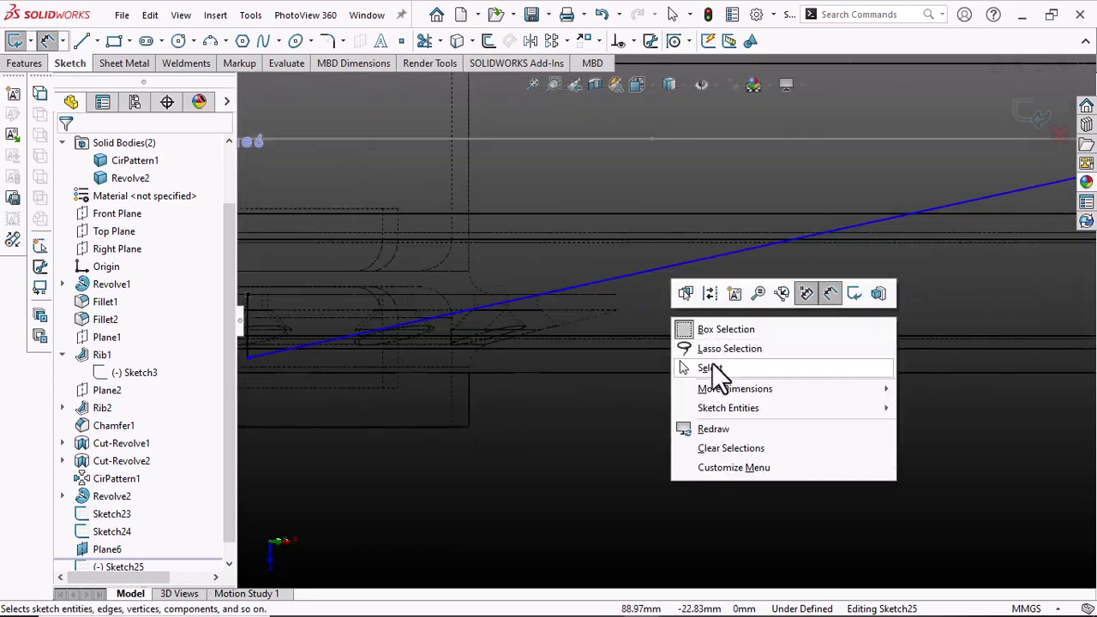
pyautogui.click(701, 367)
pyautogui.scroll(-3, 707, 379)
pyautogui.moveTo(376, 348); pyautogui.dragTo(392, 415)
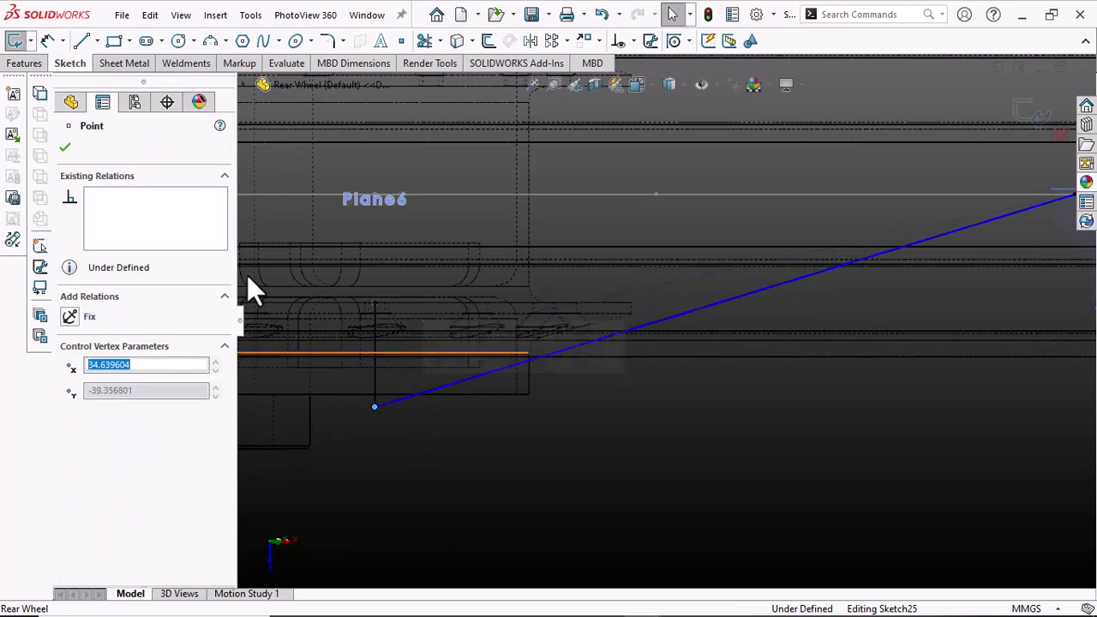
pyautogui.click(47, 40)
# Round the corner between the slanted line and the short line with a 3 mm sketch fillet
pyautogui.click(328, 40)
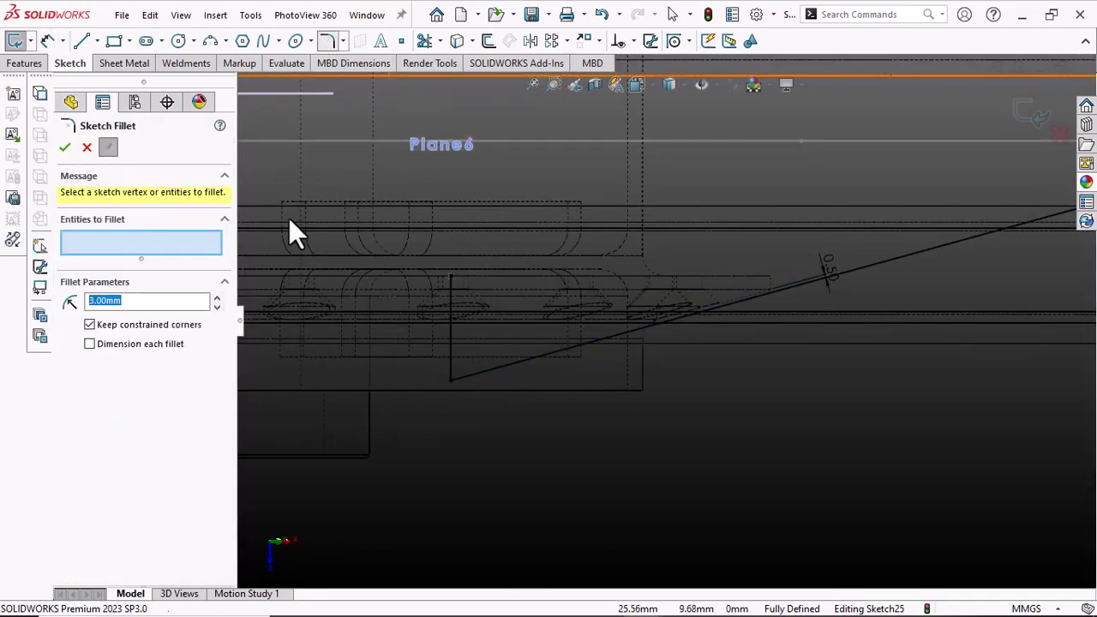
pyautogui.click(454, 379)
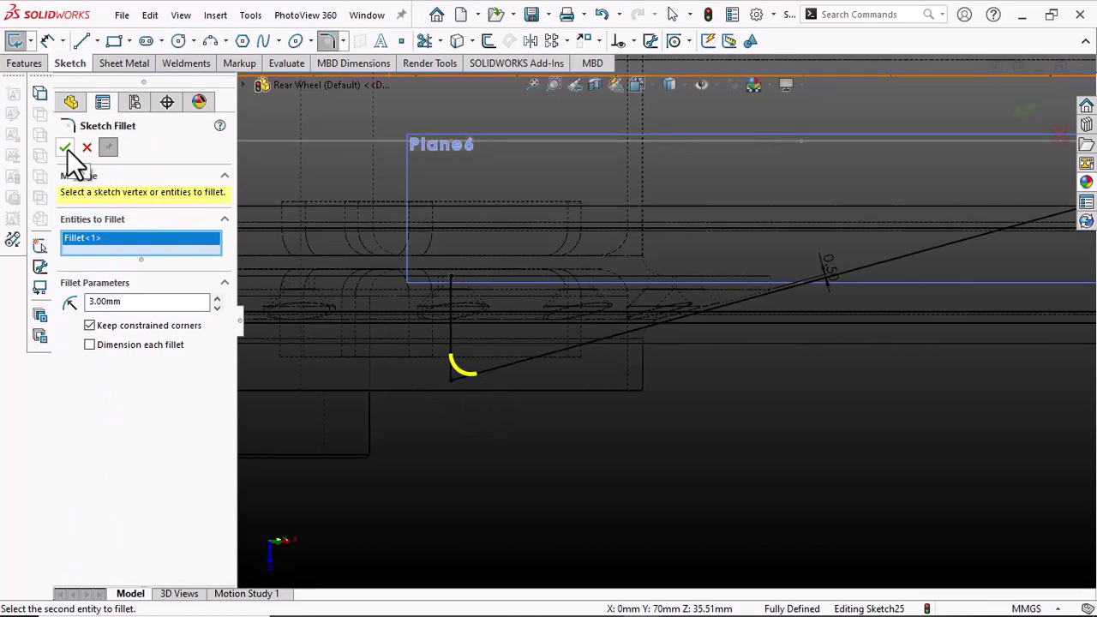
pyautogui.scroll(2, 771, 371)
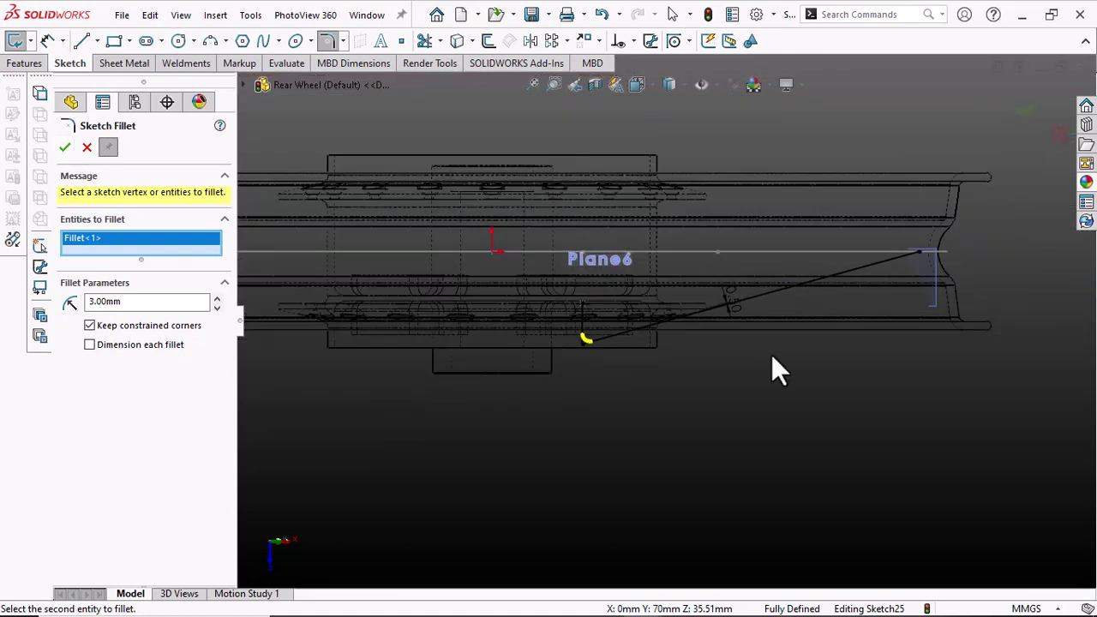
pyautogui.scroll(-4, 565, 332)
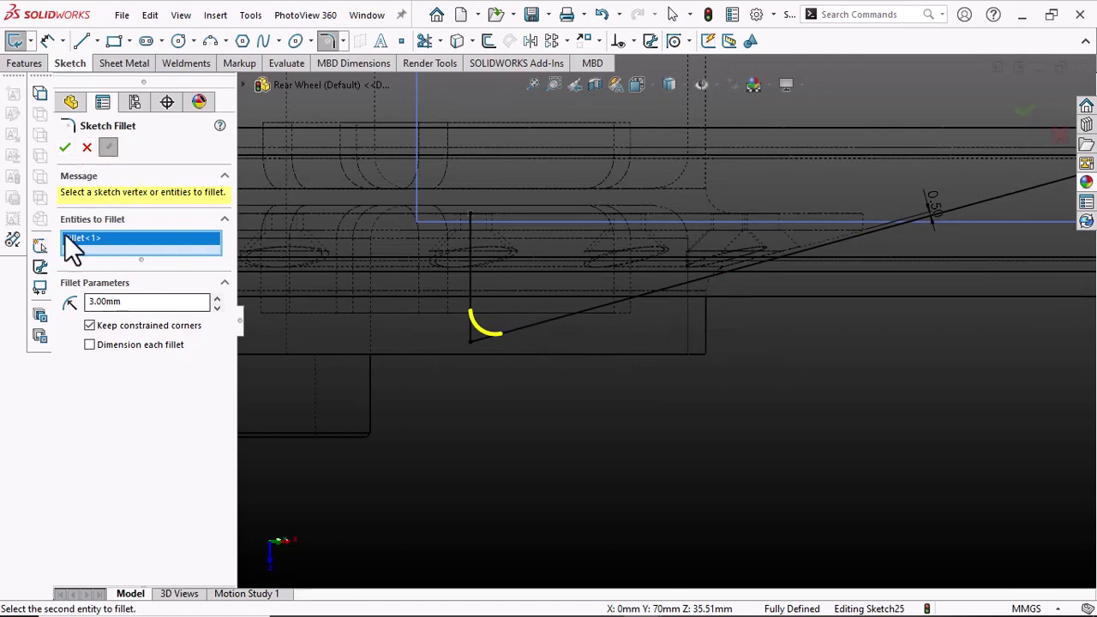
pyautogui.click(65, 149)
pyautogui.scroll(3, 685, 356)
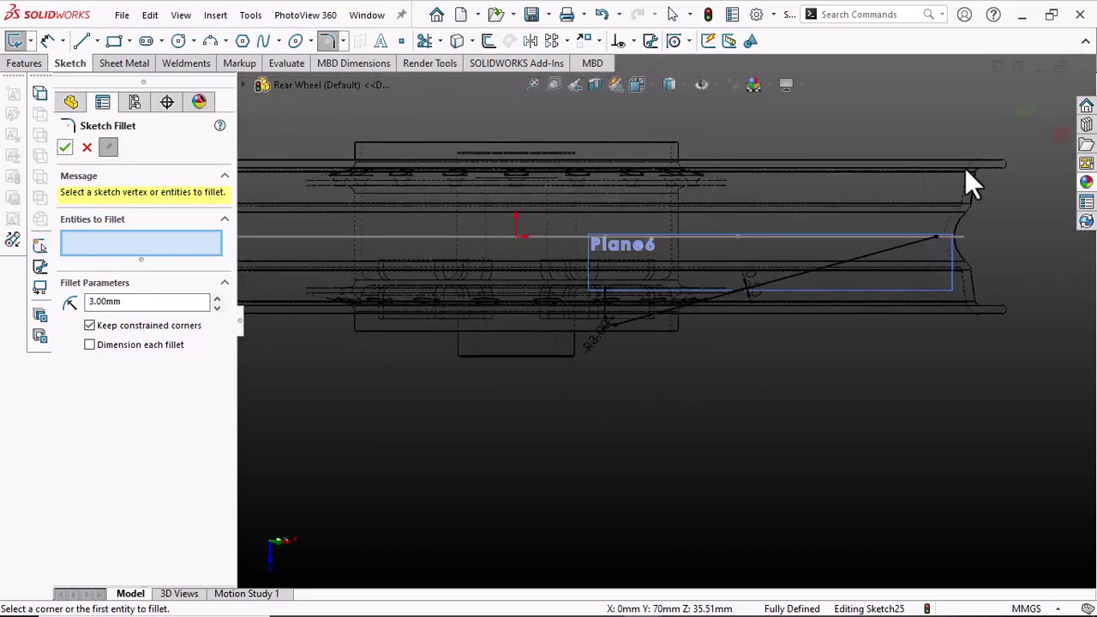
pyautogui.click(1027, 111)
# Replace the 0.50 mm dimension with an 8 mm length on the short straight segment at the flange, and close the sketch
pyautogui.moveTo(662, 390)
pyautogui.mouseDown(button='middle')
pyautogui.moveTo(688, 196)
pyautogui.moveTo(788, 214)
pyautogui.moveTo(744, 358)
pyautogui.moveTo(835, 221)
pyautogui.moveTo(778, 362)
pyautogui.moveTo(806, 363)
pyautogui.moveTo(771, 392)
pyautogui.moveTo(615, 356)
pyautogui.moveTo(610, 335)
pyautogui.mouseUp(button='middle')
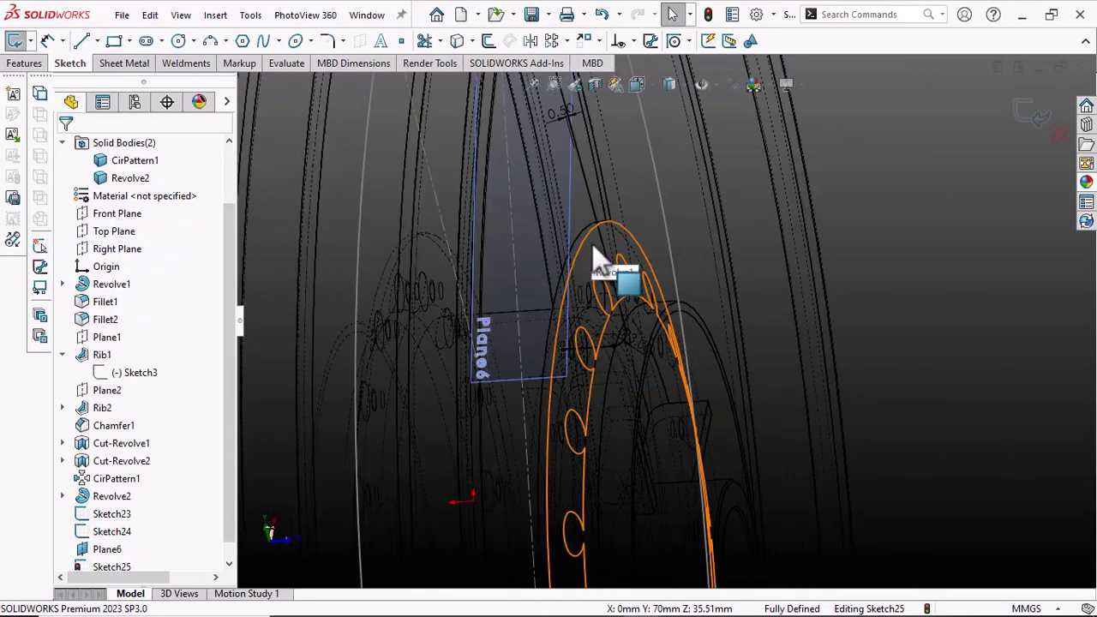
pyautogui.moveTo(591, 242); pyautogui.dragTo(597, 191, button='middle')
pyautogui.scroll(-5, 566, 363)
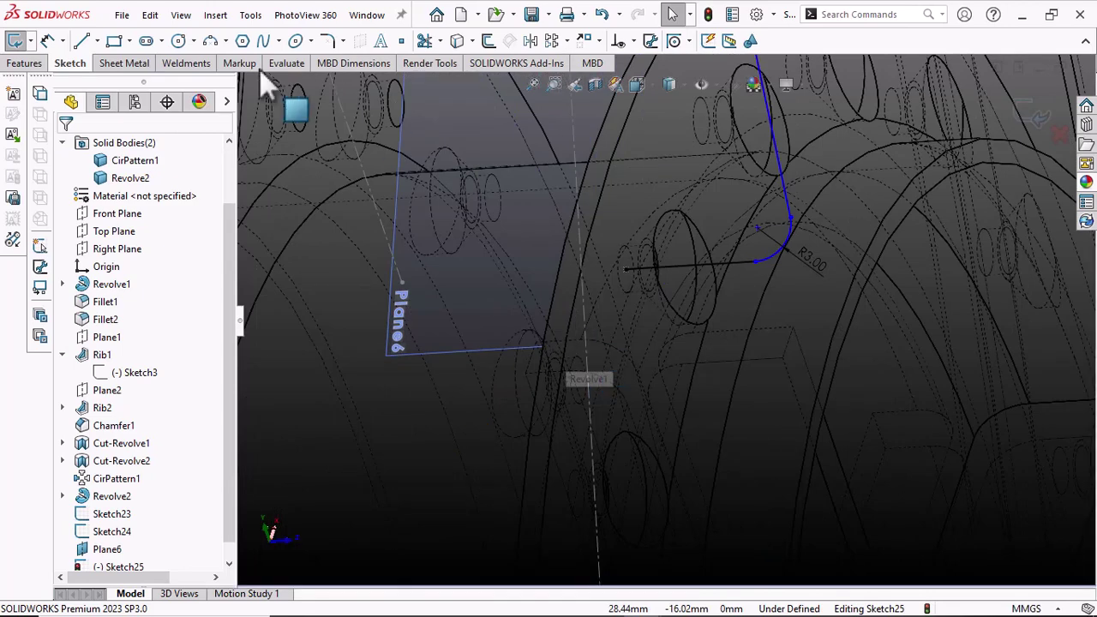
pyautogui.click(49, 41)
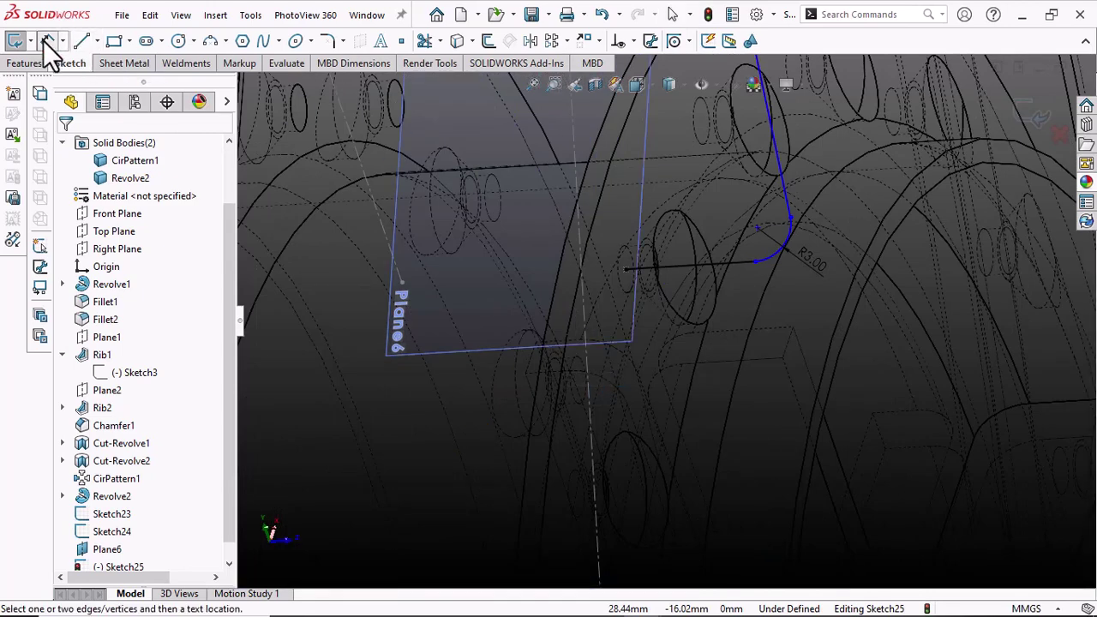
pyautogui.click(696, 269)
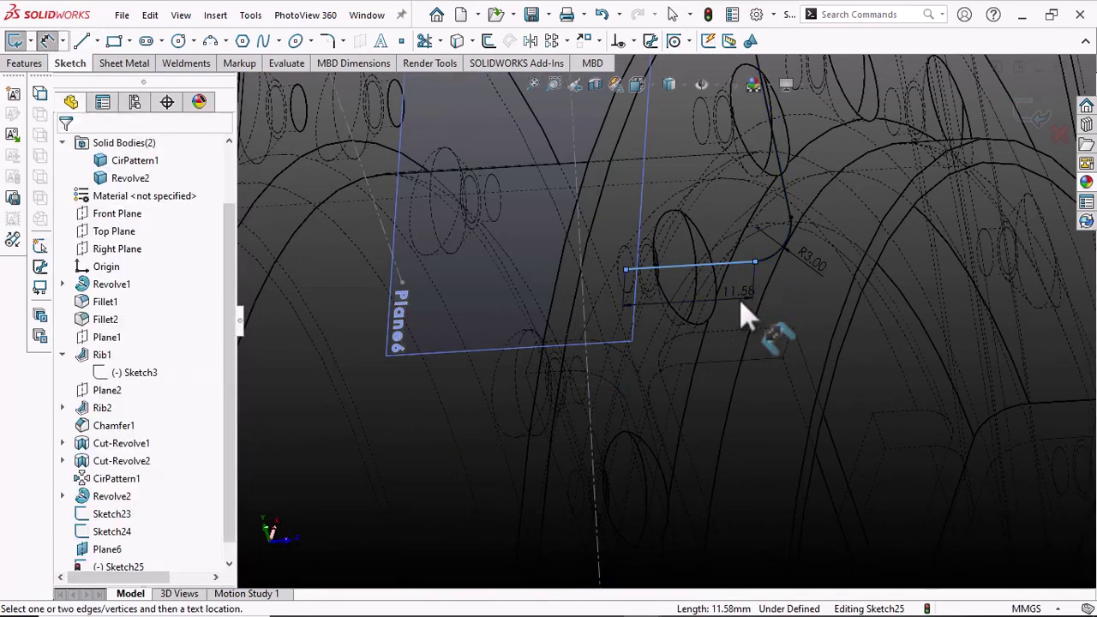
pyautogui.click(742, 304)
pyautogui.write('8')
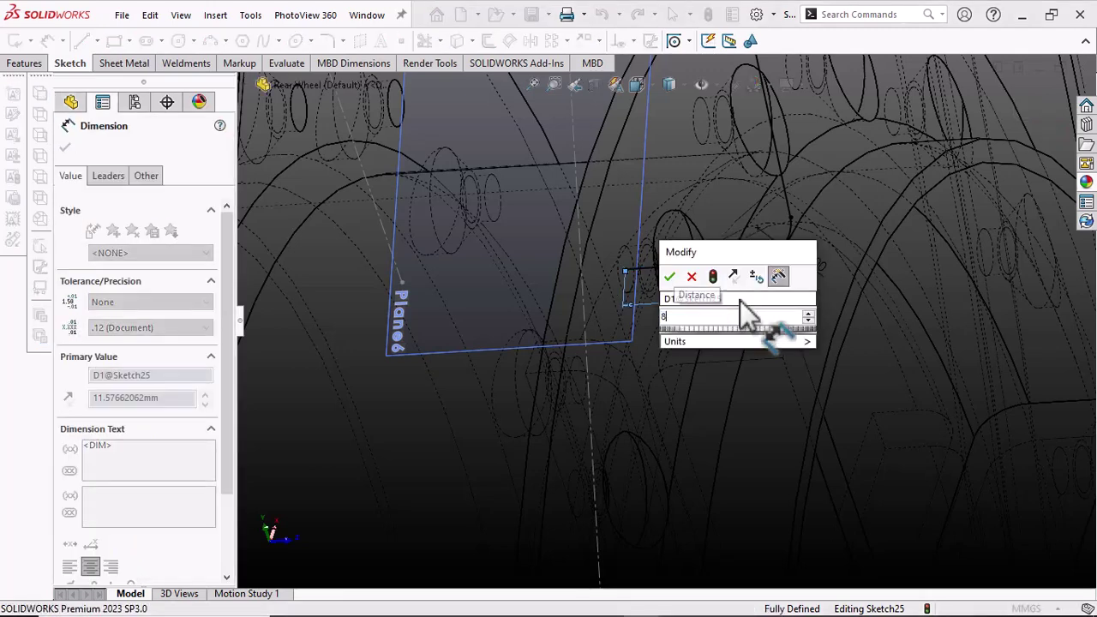
pyautogui.press('Return')
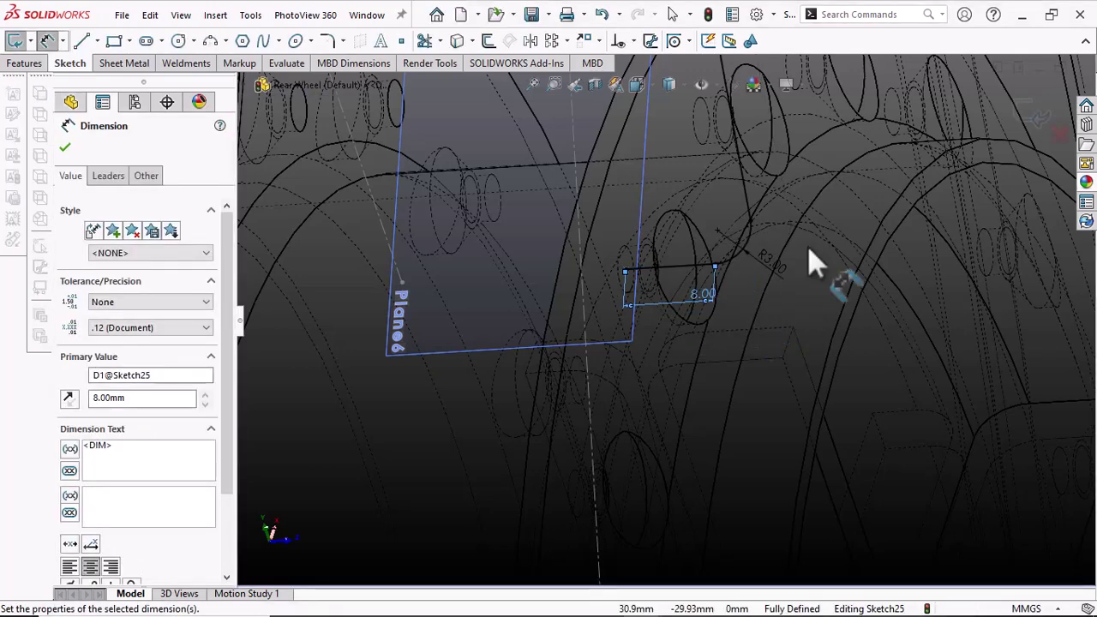
pyautogui.click(1036, 110)
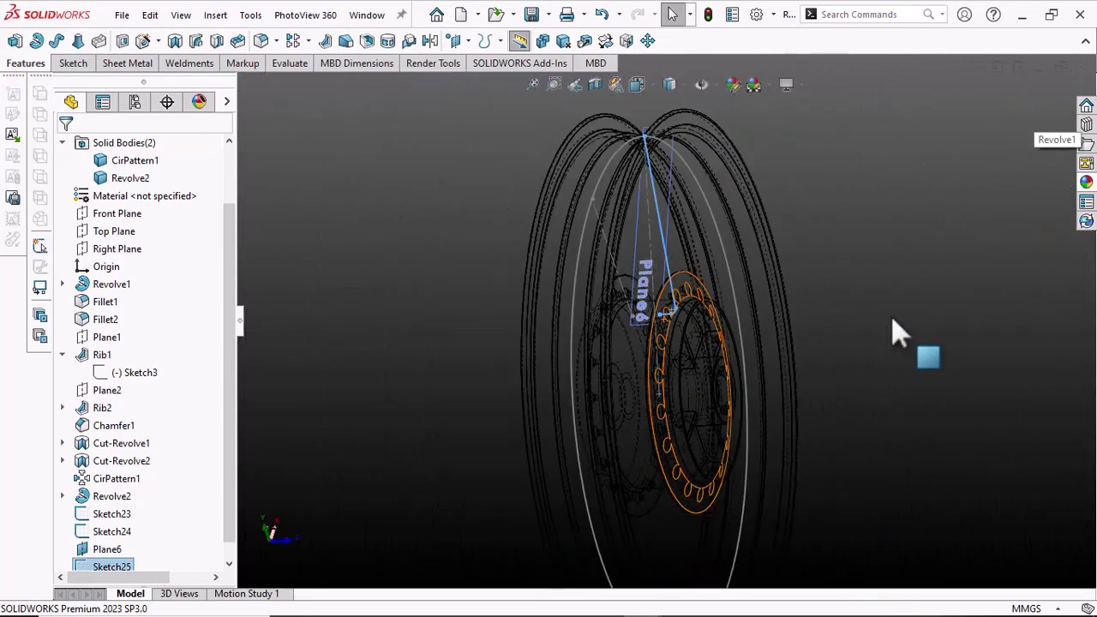
# Restore the shaded display and start a sketch on the hub flange face where the spoke path begins
pyautogui.click(669, 84)
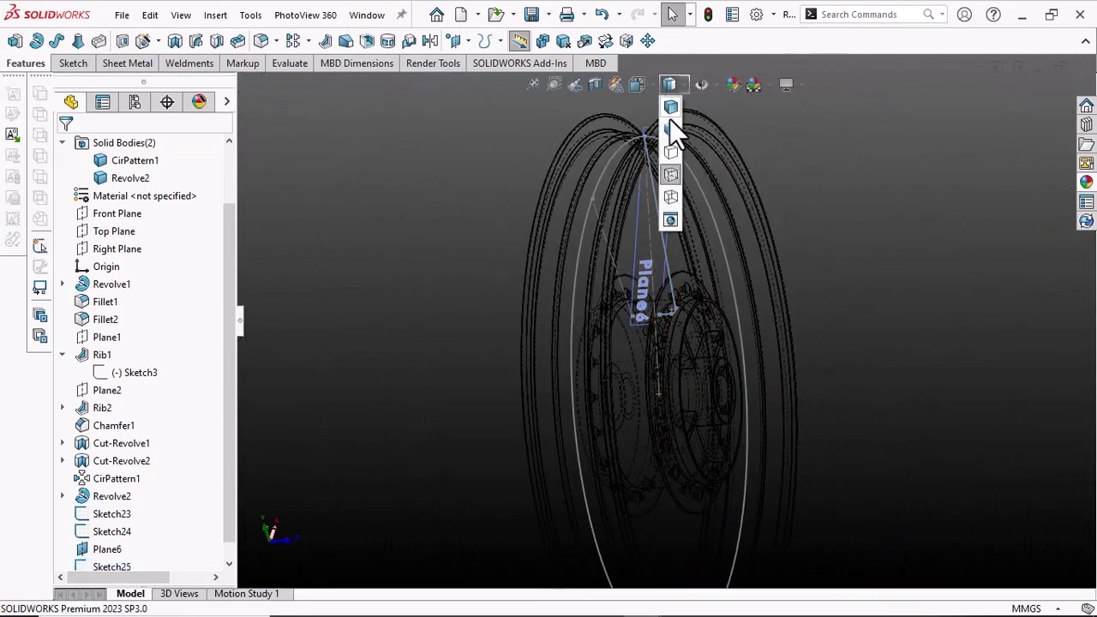
pyautogui.click(669, 120)
pyautogui.scroll(-4, 658, 354)
pyautogui.moveTo(649, 315); pyautogui.dragTo(732, 309, button='middle')
pyautogui.scroll(-4, 831, 292)
pyautogui.scroll(3, 737, 269)
pyautogui.click(702, 257)
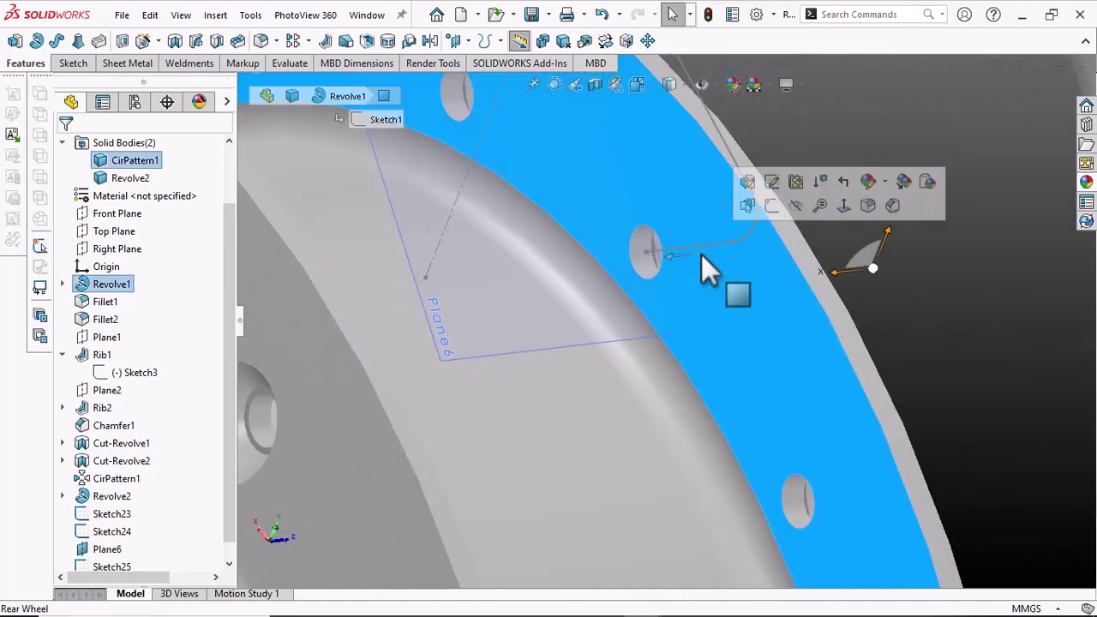
pyautogui.click(772, 204)
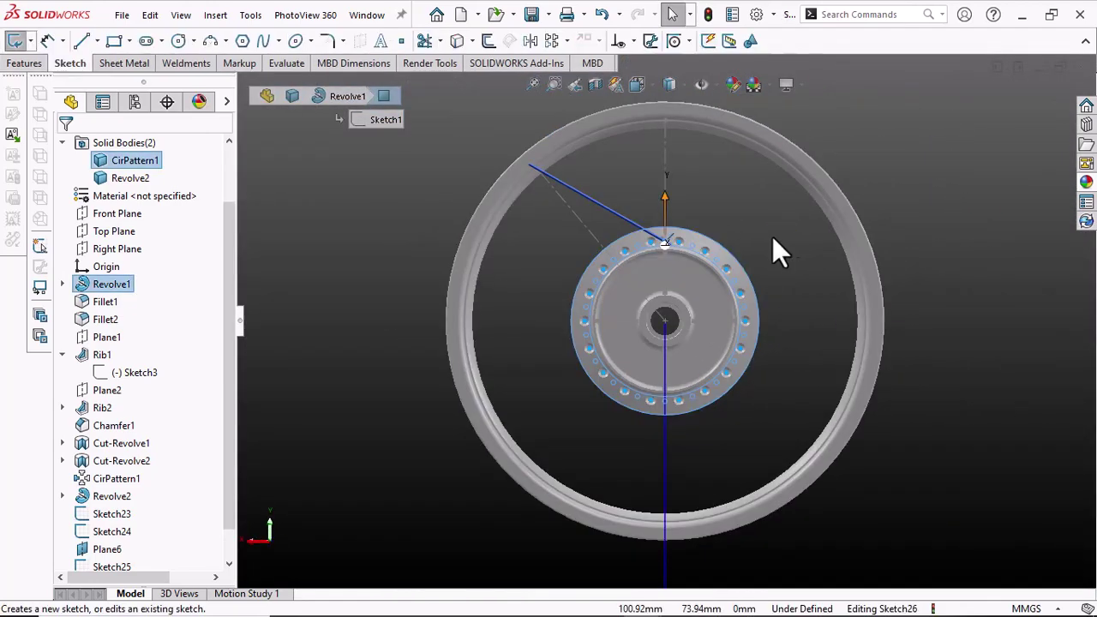
# Sketch a circle about 9.8 mm in diameter on the hub flange face, centred on the spoke path's end point
pyautogui.scroll(5, 702, 257)
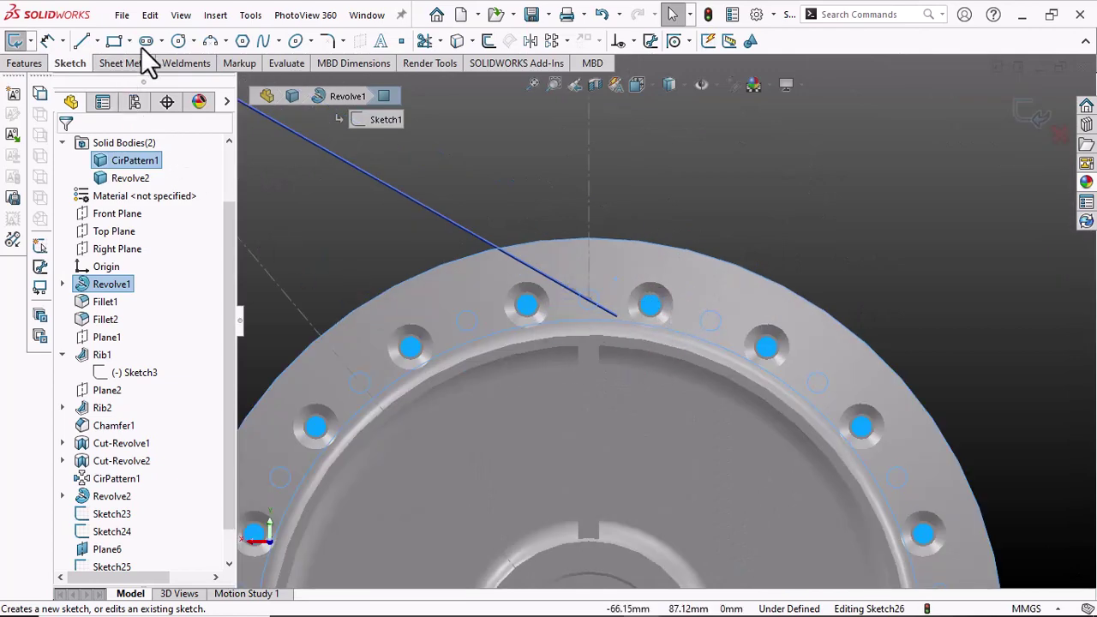
pyautogui.click(178, 41)
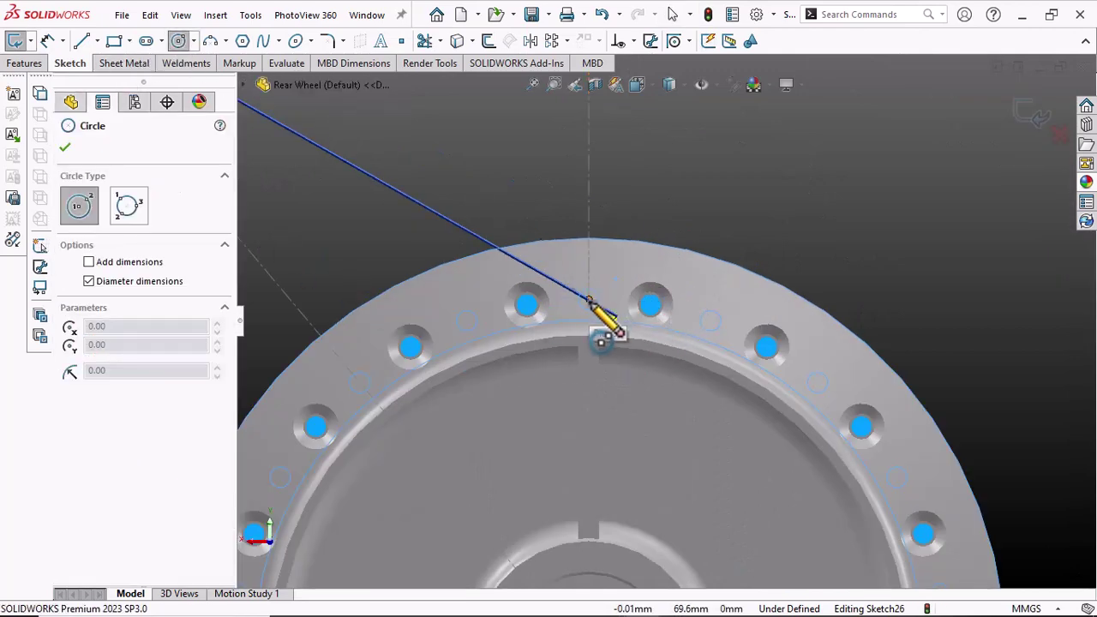
pyautogui.click(589, 299)
pyautogui.click(617, 312)
# Dimension the spoke profile circle with a diameter of 3.4 mm
pyautogui.rightClick(609, 286)
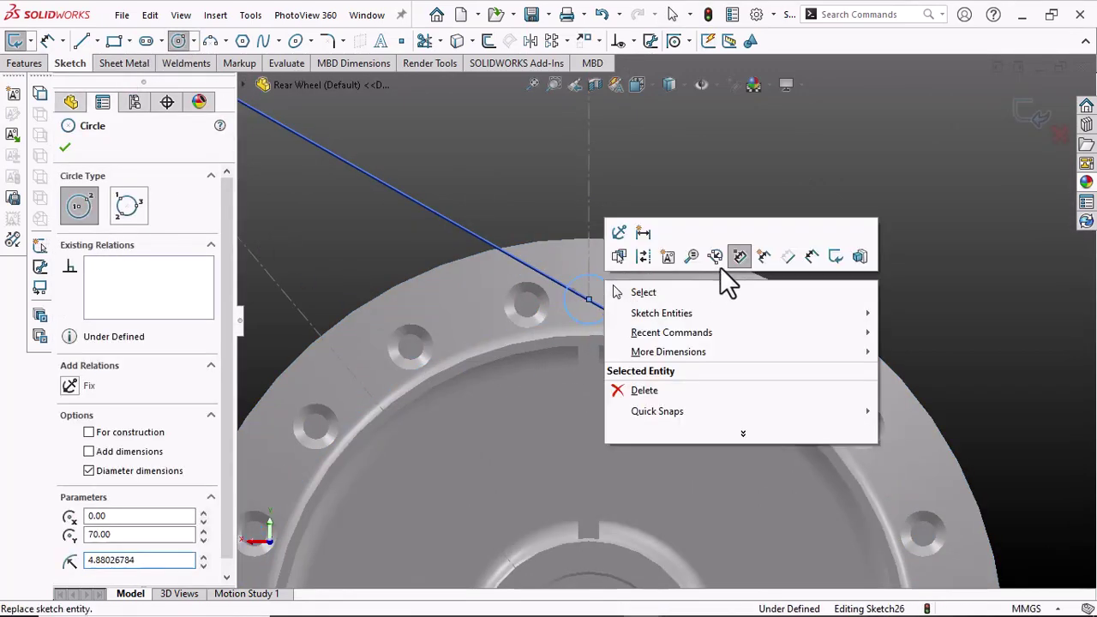
pyautogui.click(764, 256)
pyautogui.rightClick(750, 231)
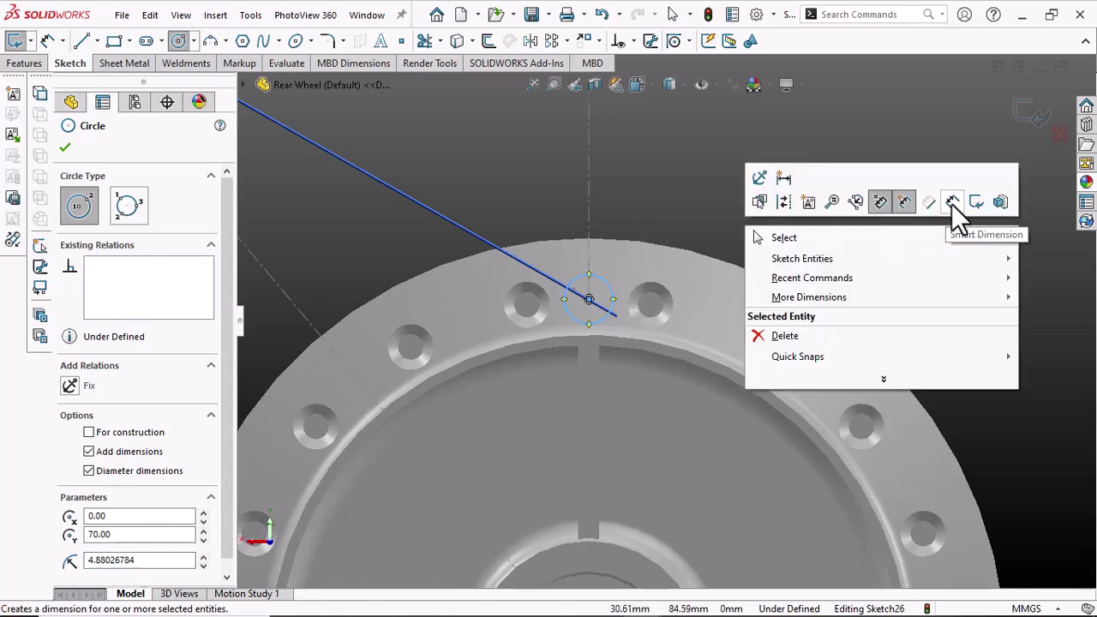
pyautogui.click(951, 204)
pyautogui.click(599, 276)
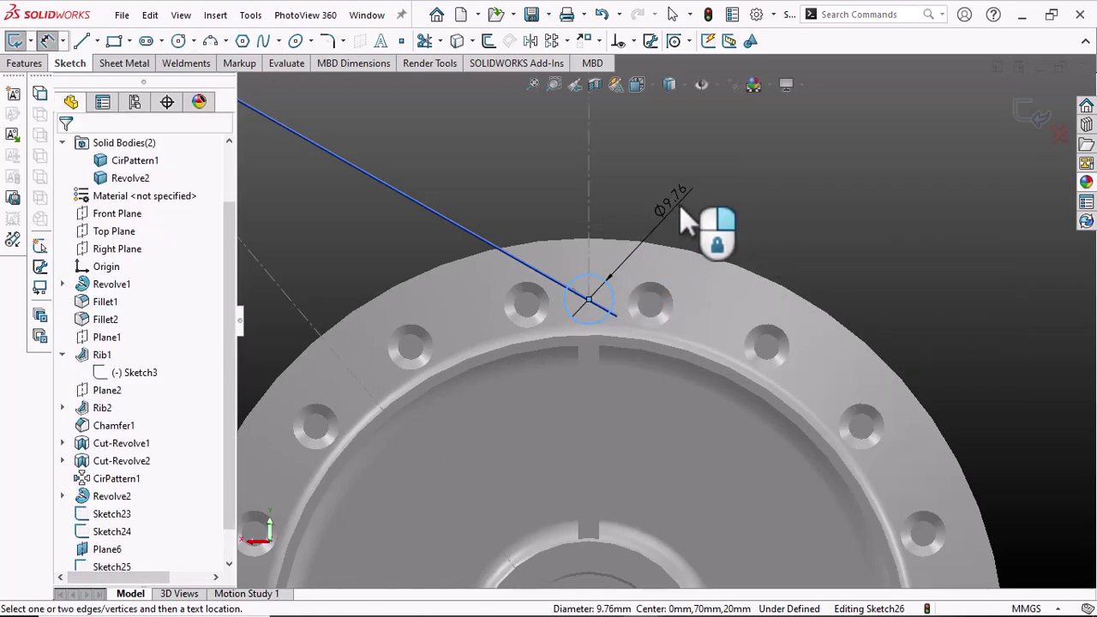
pyautogui.click(681, 210)
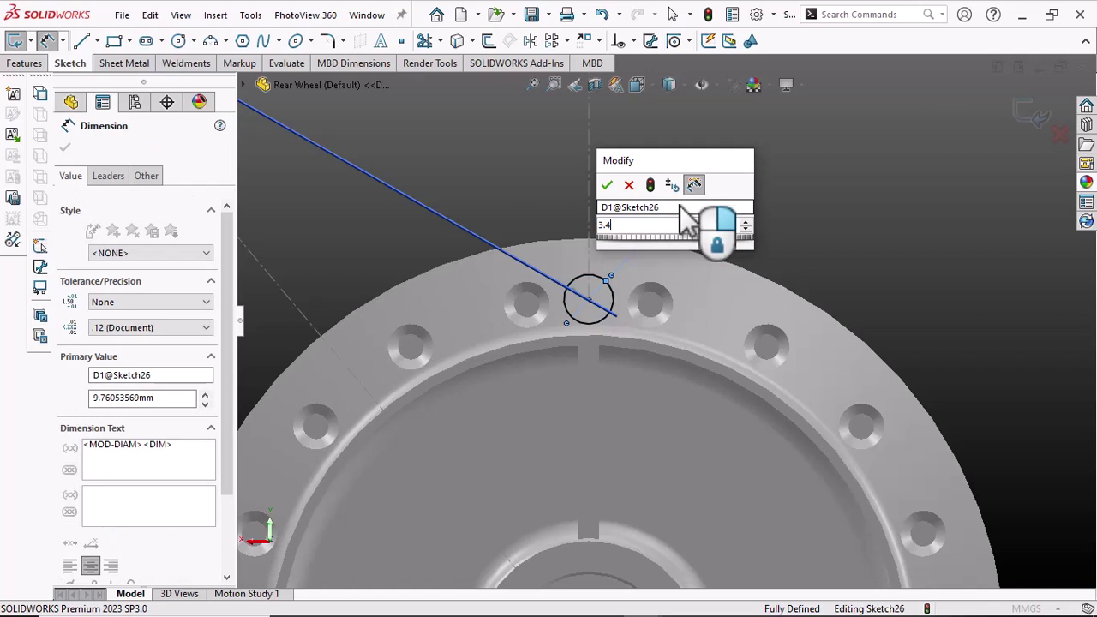
pyautogui.press('Return')
pyautogui.click(786, 203)
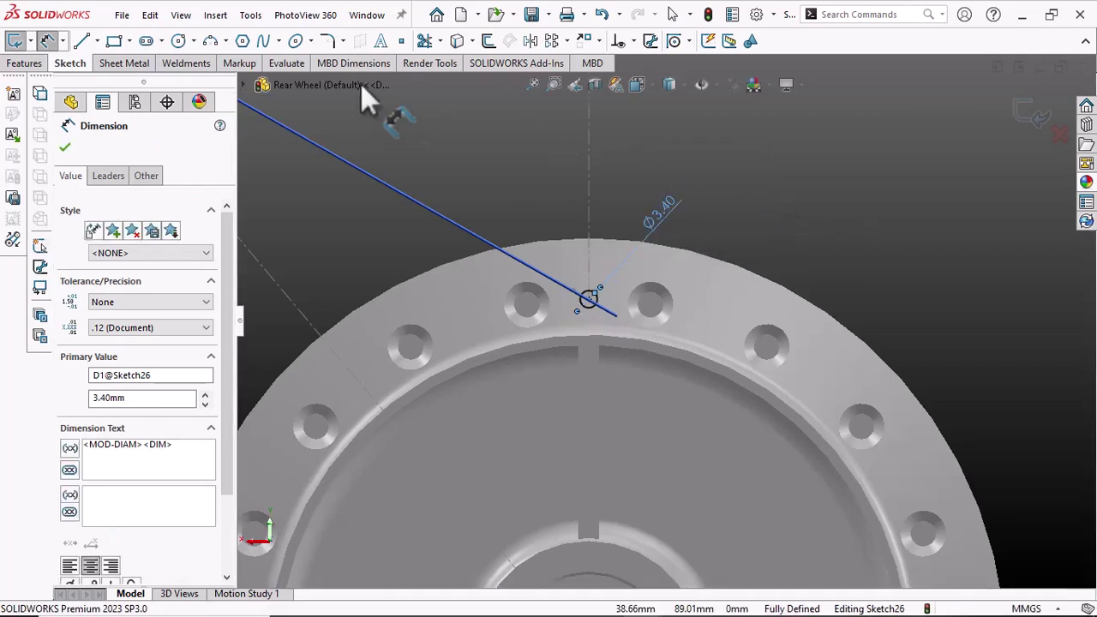
# Sweep the circle along the bent spoke path as a separate body, with Merge result turned off
pyautogui.click(19, 64)
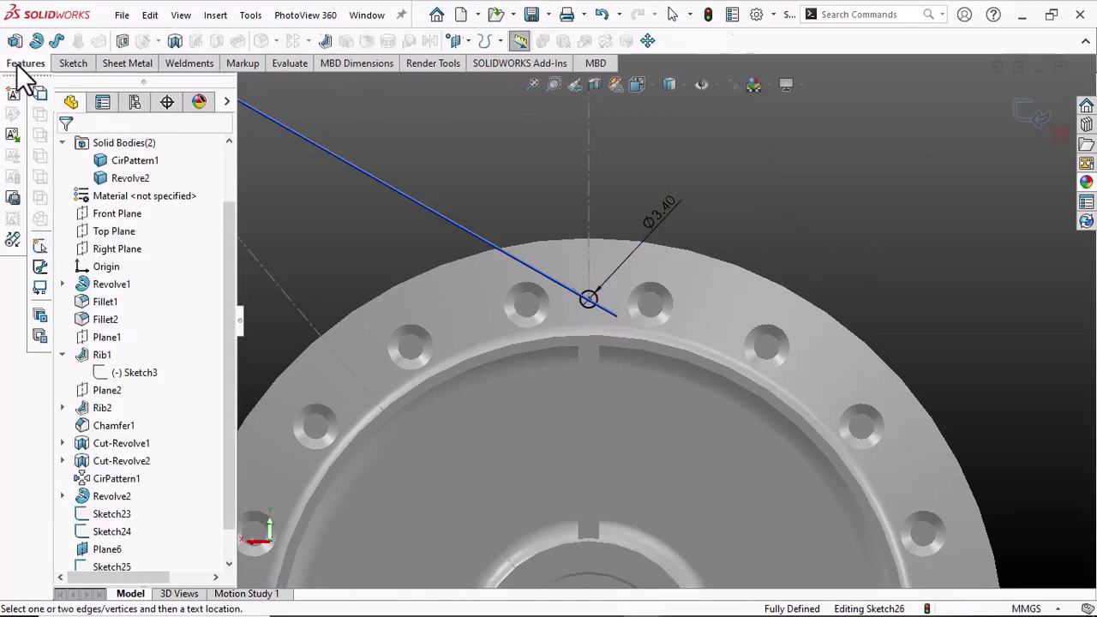
pyautogui.click(55, 41)
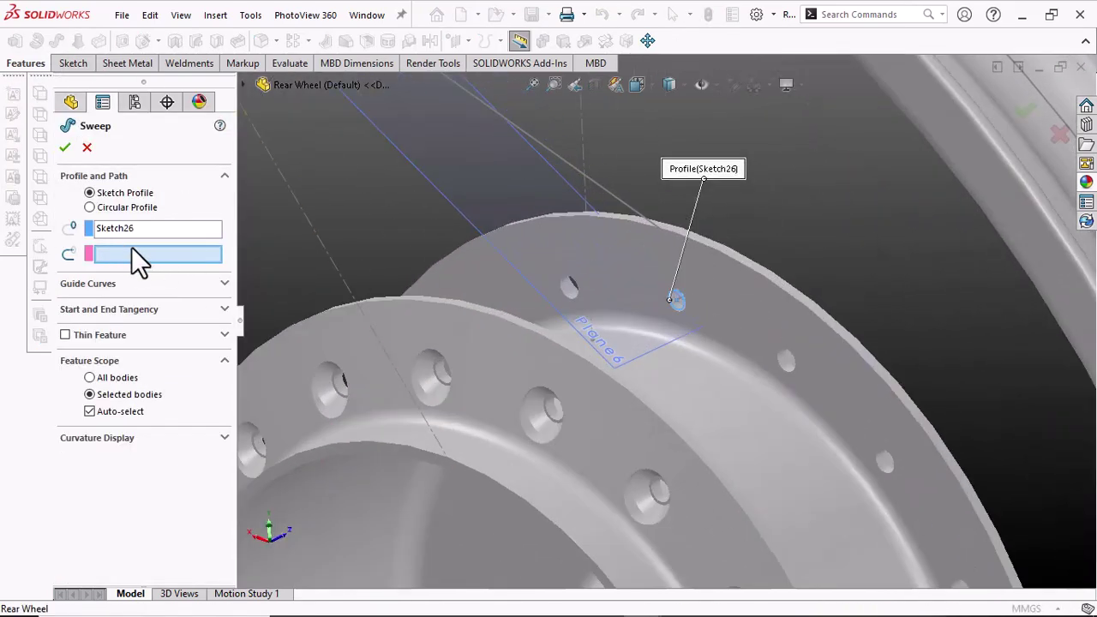
pyautogui.click(591, 178)
pyautogui.moveTo(600, 177)
pyautogui.mouseDown(button='middle')
pyautogui.moveTo(722, 228)
pyautogui.moveTo(714, 264)
pyautogui.moveTo(774, 273)
pyautogui.moveTo(801, 345)
pyautogui.moveTo(779, 254)
pyautogui.moveTo(712, 226)
pyautogui.moveTo(716, 168)
pyautogui.moveTo(710, 215)
pyautogui.moveTo(728, 218)
pyautogui.mouseUp(button='middle')
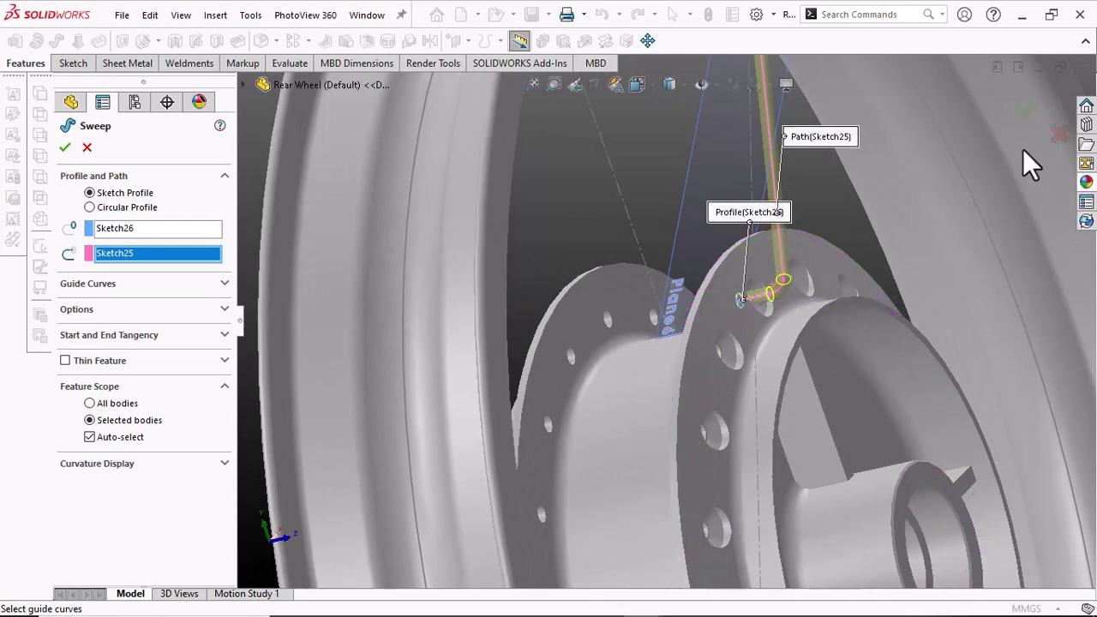
pyautogui.click(77, 310)
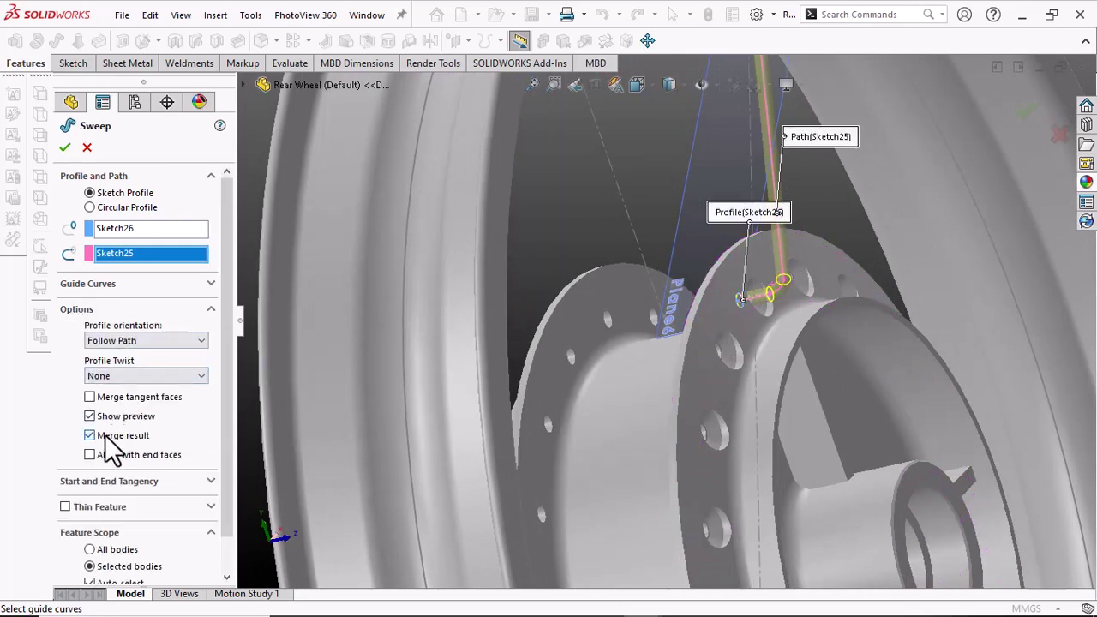
pyautogui.click(103, 436)
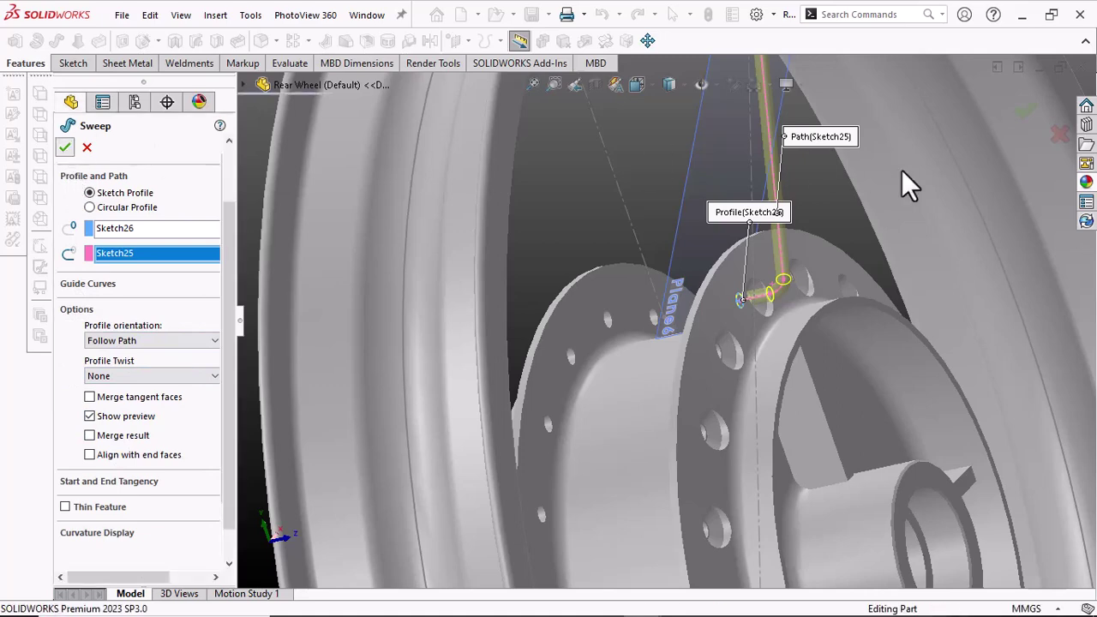